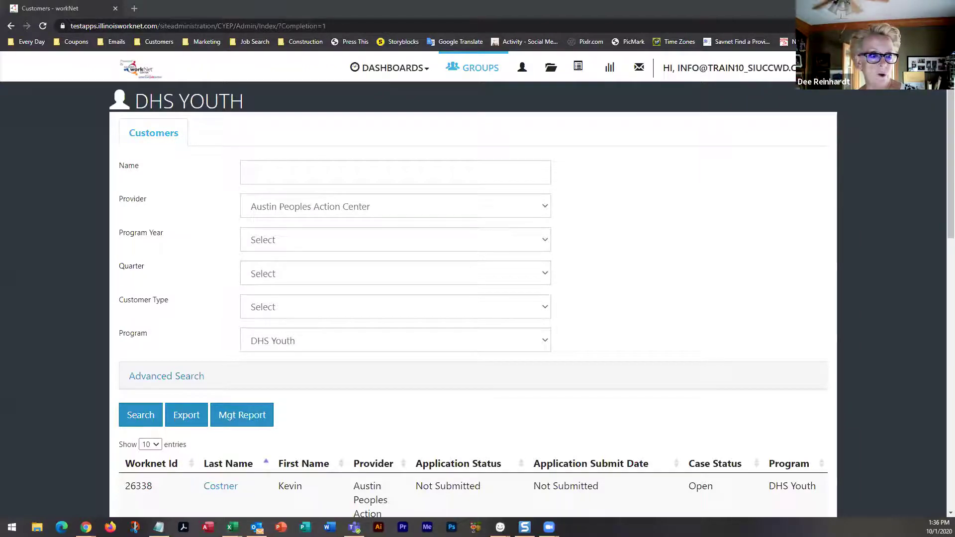
In a new private tab, type 'dhs' and open the DHS Youth Partners page from the suggestions
{"action": "left_click", "coordinate": [134, 9]}
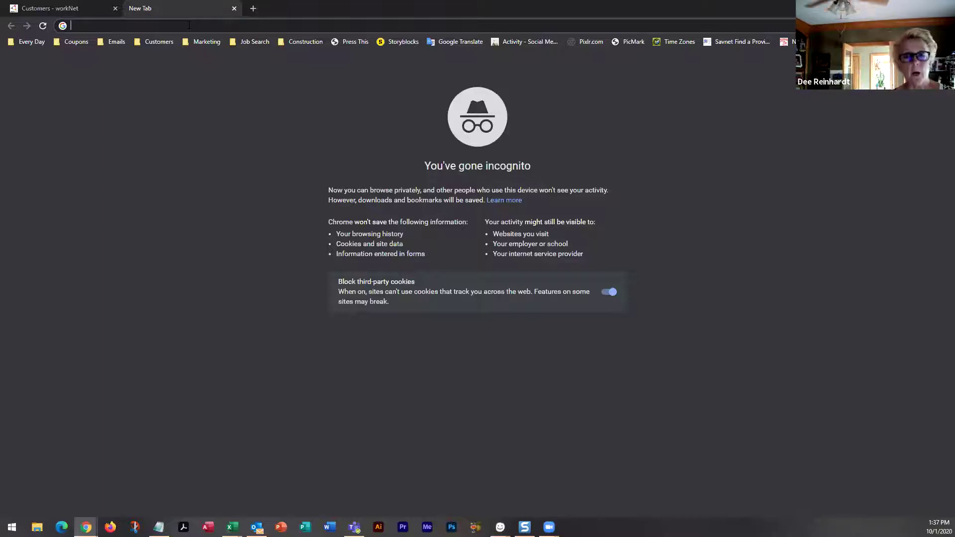
{"action": "type", "text": "dhs"}
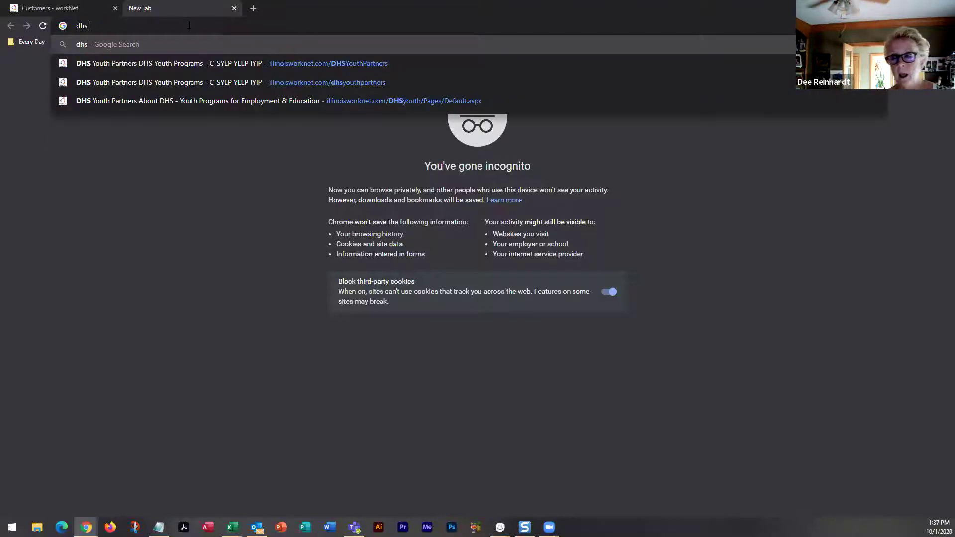
{"action": "left_click", "coordinate": [300, 61]}
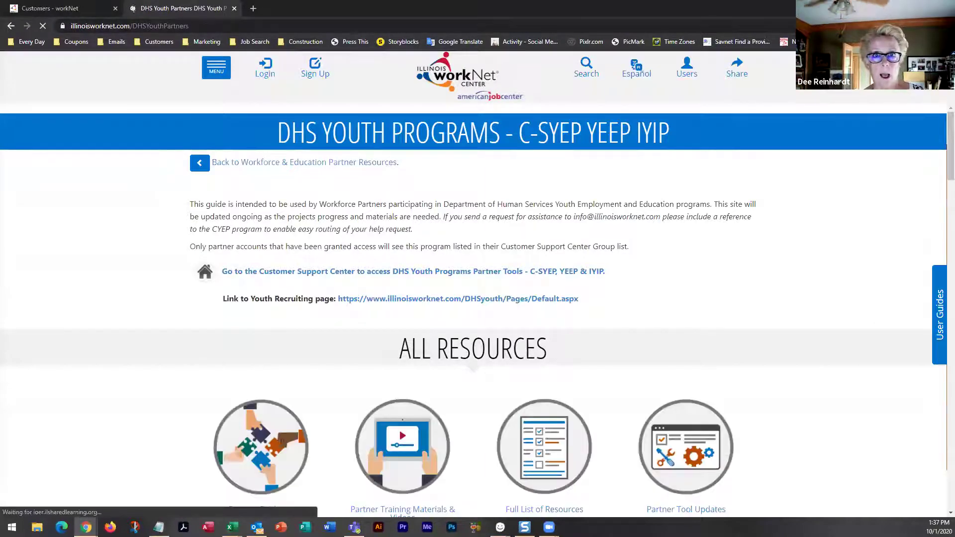
Follow the 'Link to Youth Recruiting page' URL to About DHS – Youth Programs for Employment & Education
{"action": "left_click", "coordinate": [199, 27]}
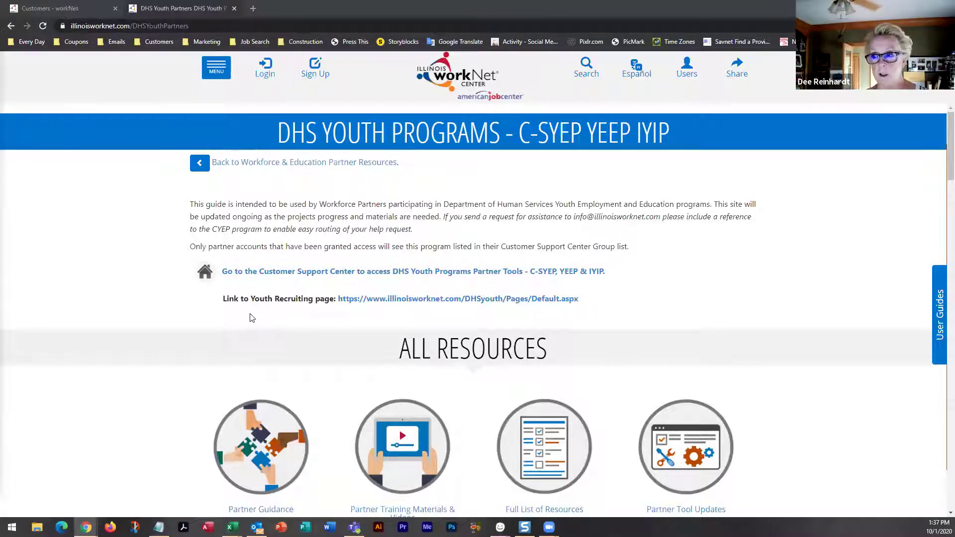
{"action": "left_click", "coordinate": [485, 299]}
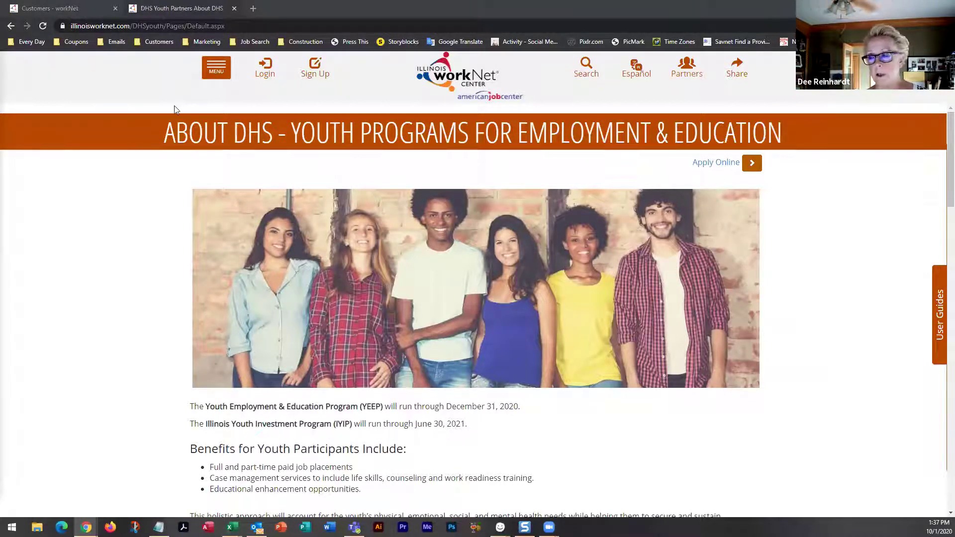
{"action": "scroll", "coordinate": [237, 249], "scroll_direction": "down", "scroll_amount": 2}
{"action": "scroll", "coordinate": [236, 249], "scroll_direction": "down", "scroll_amount": 10}
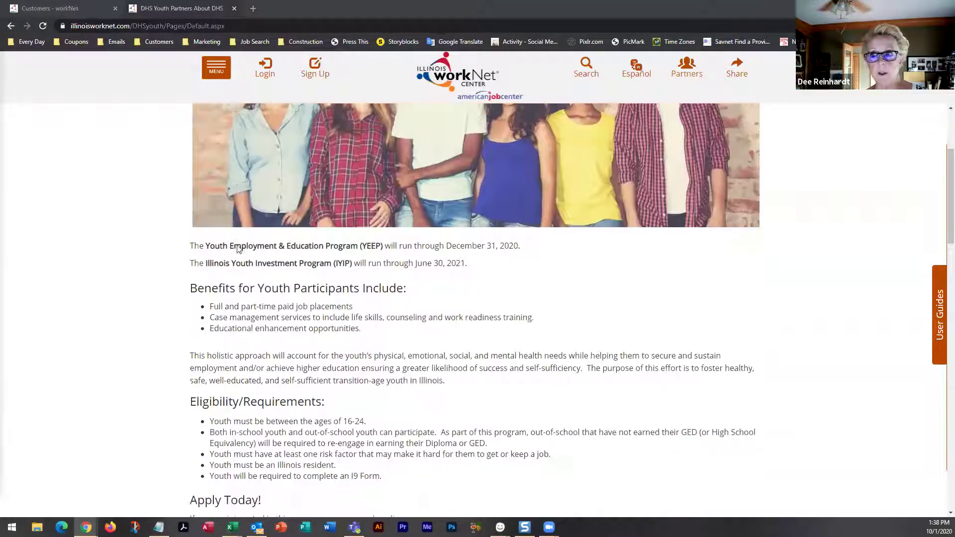
{"action": "scroll", "coordinate": [237, 250], "scroll_direction": "down", "scroll_amount": 5}
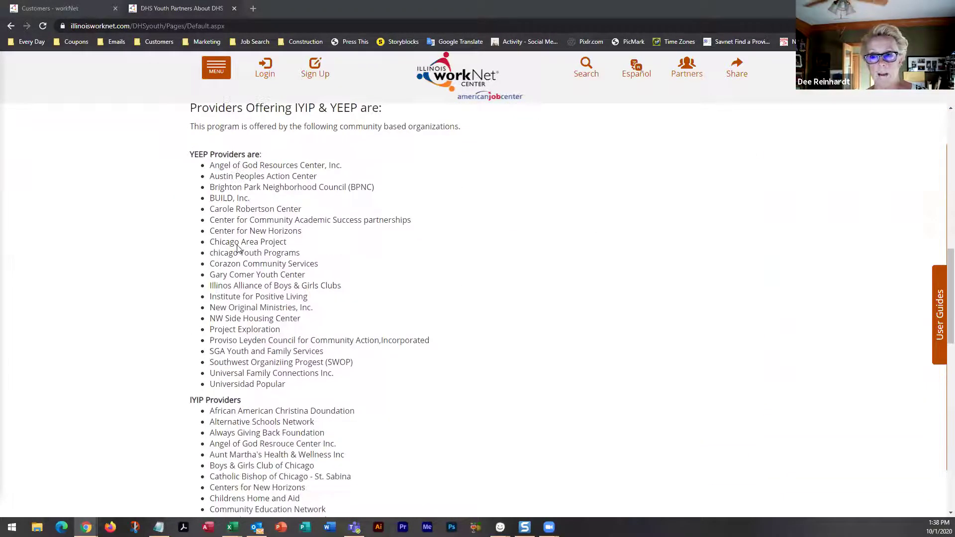
{"action": "scroll", "coordinate": [237, 249], "scroll_direction": "down", "scroll_amount": 2}
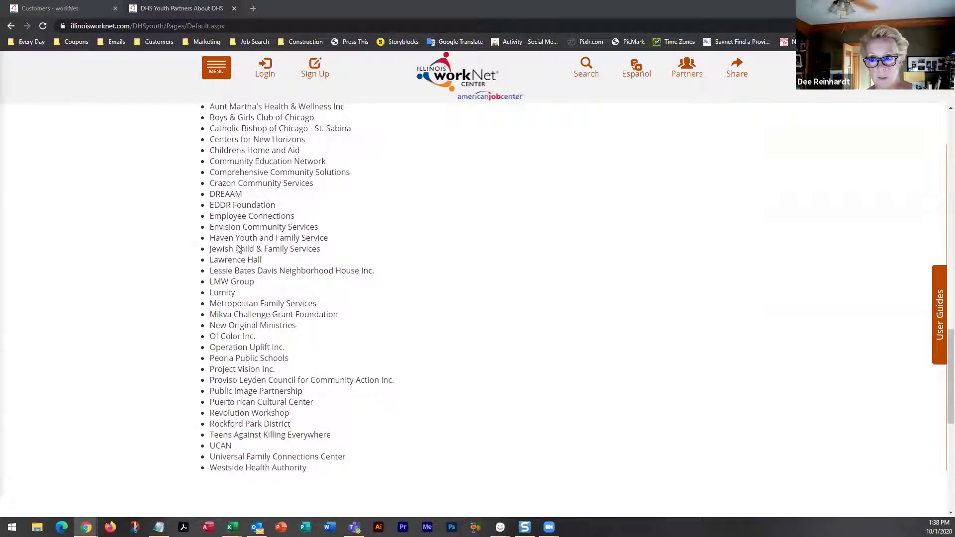
{"action": "scroll", "coordinate": [237, 249], "scroll_direction": "down", "scroll_amount": 2}
{"action": "scroll", "coordinate": [237, 249], "scroll_direction": "up", "scroll_amount": 6}
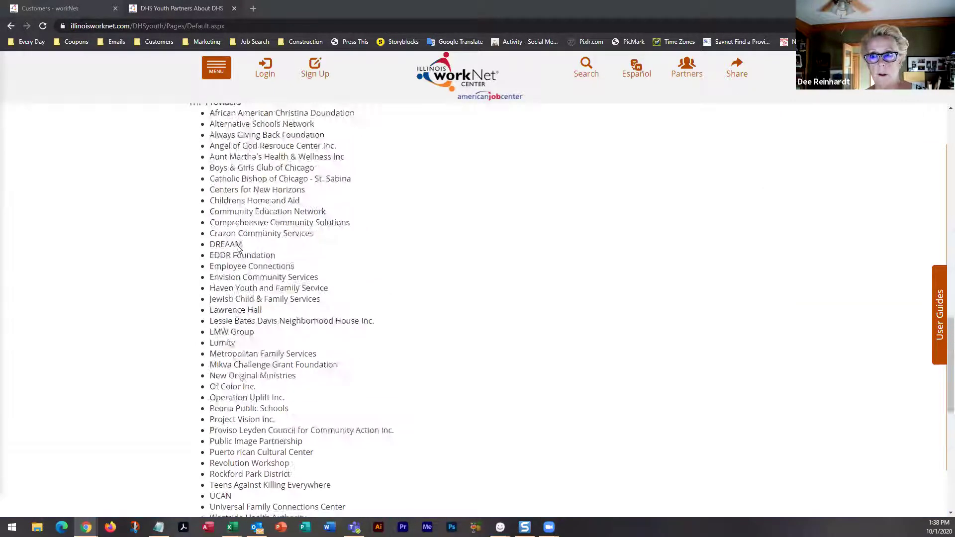
{"action": "scroll", "coordinate": [237, 250], "scroll_direction": "up", "scroll_amount": 2}
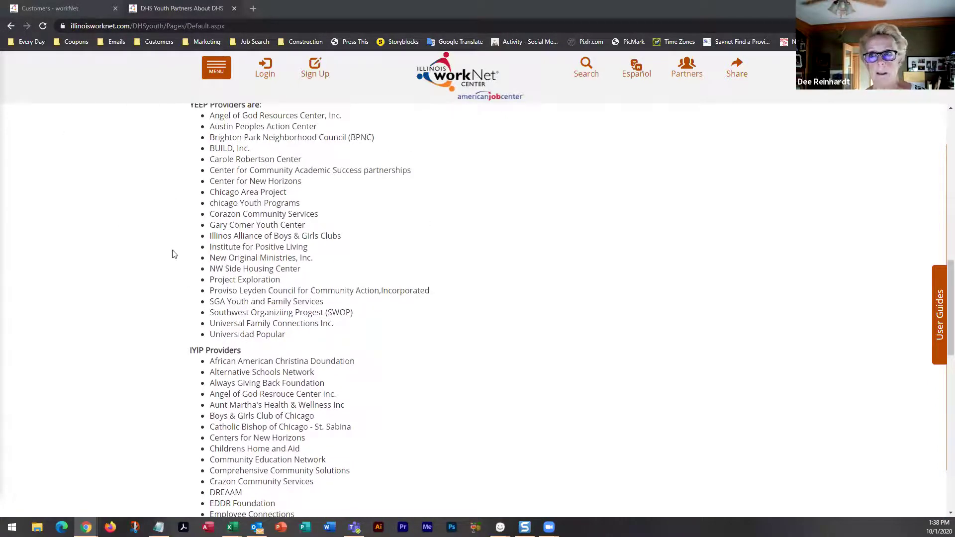
{"action": "scroll", "coordinate": [173, 251], "scroll_direction": "up", "scroll_amount": 7}
{"action": "scroll", "coordinate": [173, 253], "scroll_direction": "up", "scroll_amount": 6}
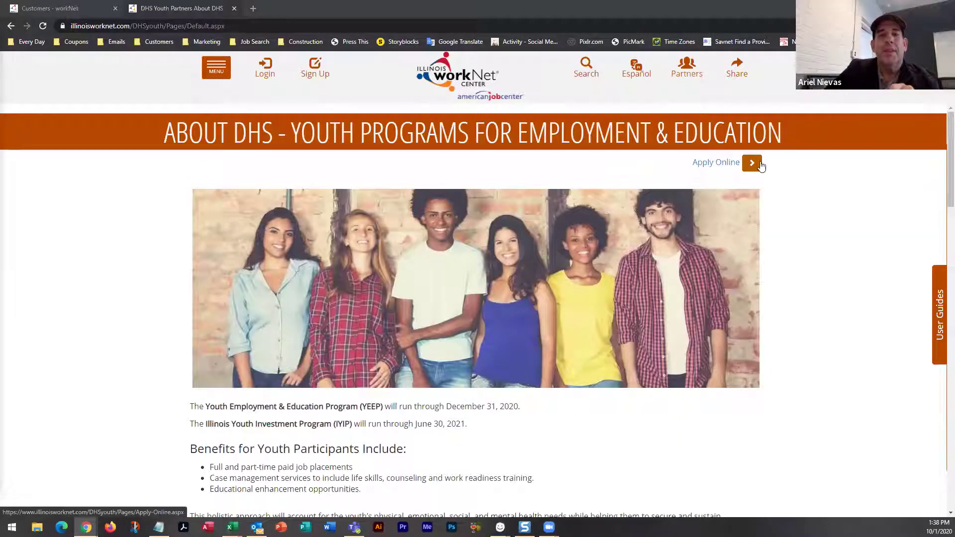
Open the Apply Online page, then the 'DHS Youth Program Application Directions' guide
{"action": "left_click", "coordinate": [752, 165]}
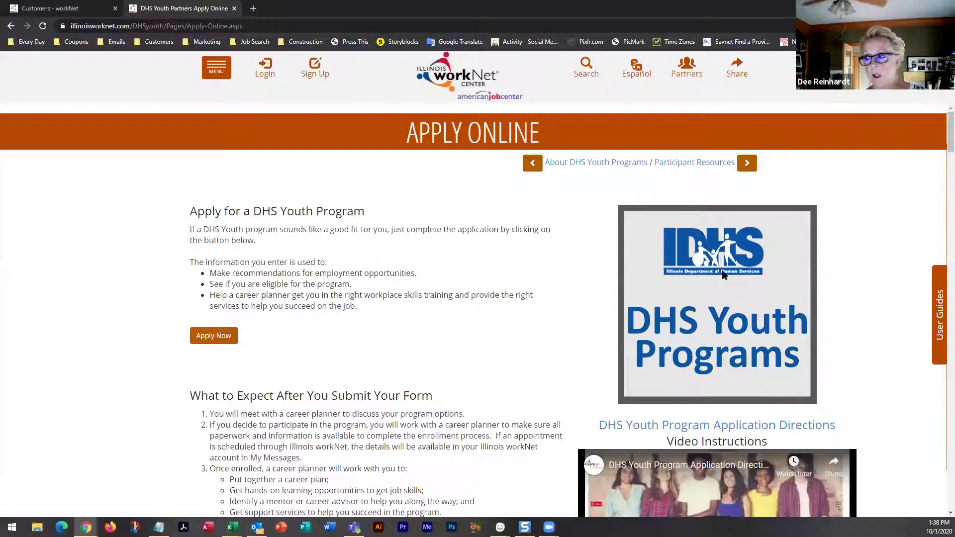
{"action": "scroll", "coordinate": [576, 288], "scroll_direction": "down", "scroll_amount": 3}
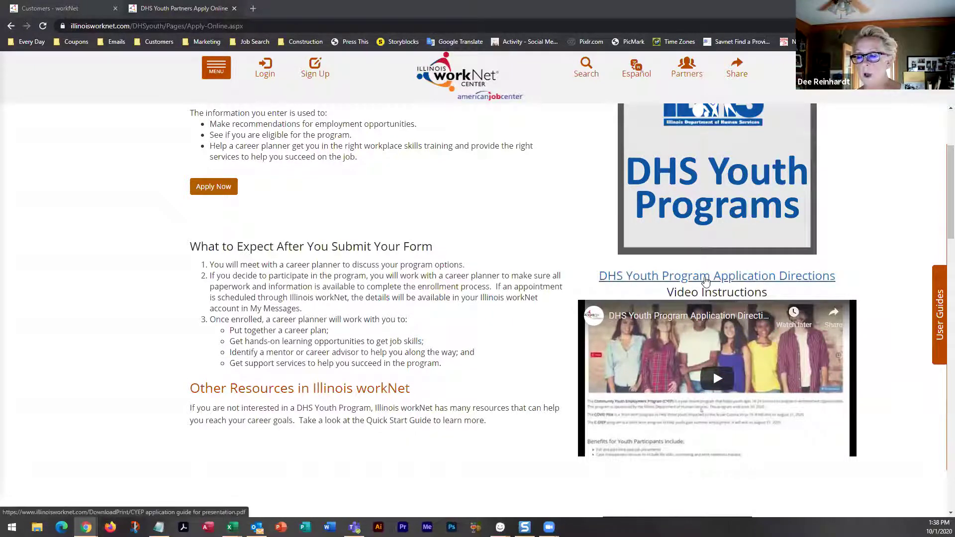
{"action": "left_click", "coordinate": [705, 279]}
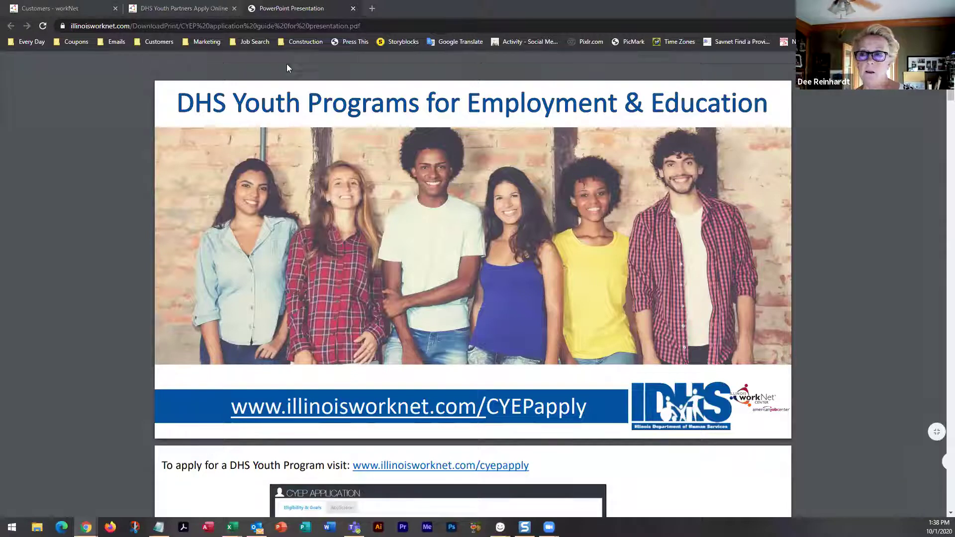
{"action": "scroll", "coordinate": [217, 271], "scroll_direction": "down", "scroll_amount": 3}
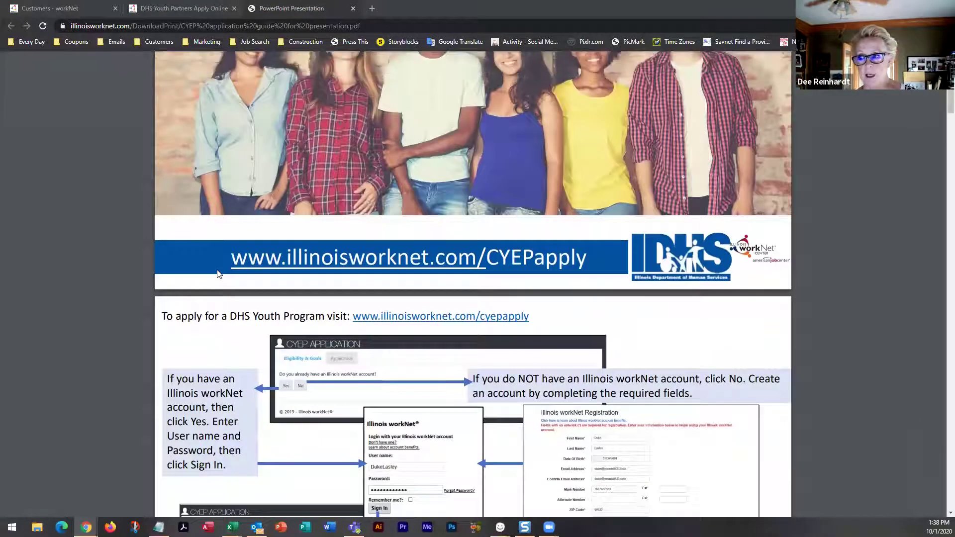
{"action": "scroll", "coordinate": [218, 274], "scroll_direction": "down", "scroll_amount": 2}
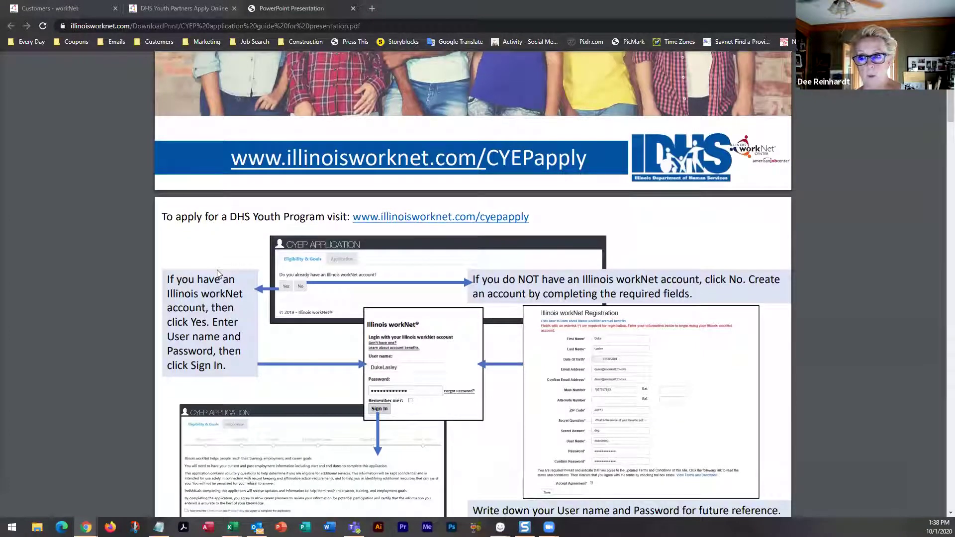
{"action": "scroll", "coordinate": [216, 270], "scroll_direction": "down", "scroll_amount": 2}
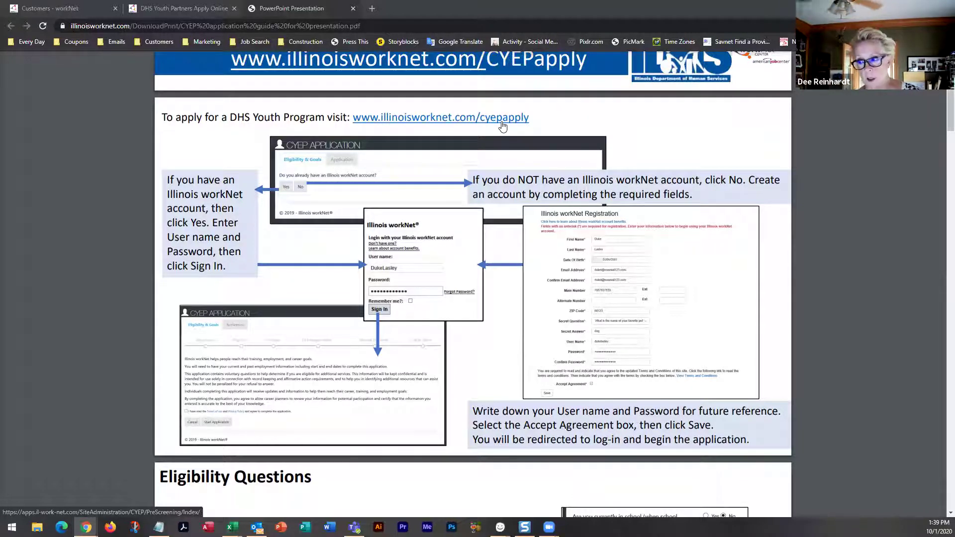
Scroll through the CYEP application guide PDF to page 14 of 14, 'Access Your Tools'
{"action": "scroll", "coordinate": [502, 127], "scroll_direction": "down", "scroll_amount": 8}
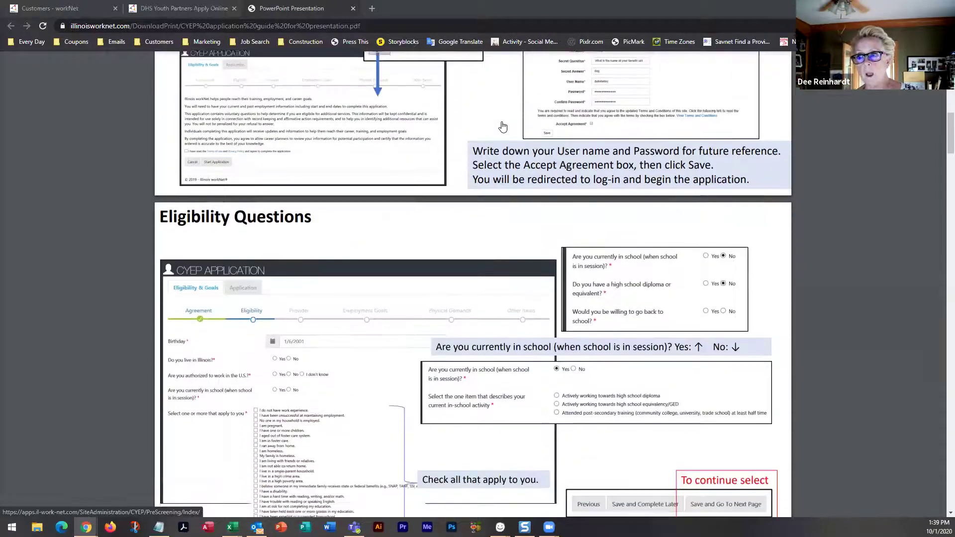
{"action": "scroll", "coordinate": [502, 126], "scroll_direction": "down", "scroll_amount": 8}
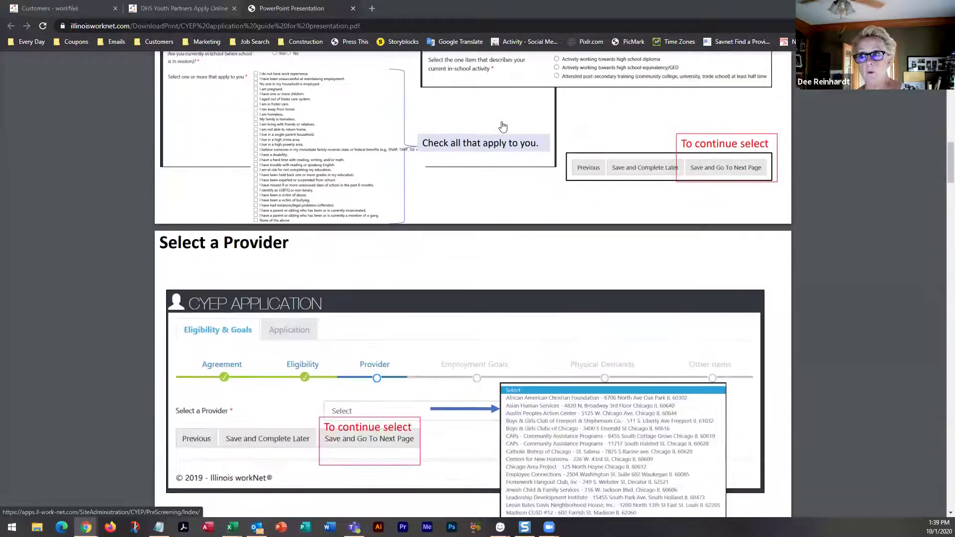
{"action": "scroll", "coordinate": [503, 127], "scroll_direction": "down", "scroll_amount": 3}
{"action": "scroll", "coordinate": [533, 305], "scroll_direction": "up", "scroll_amount": 2}
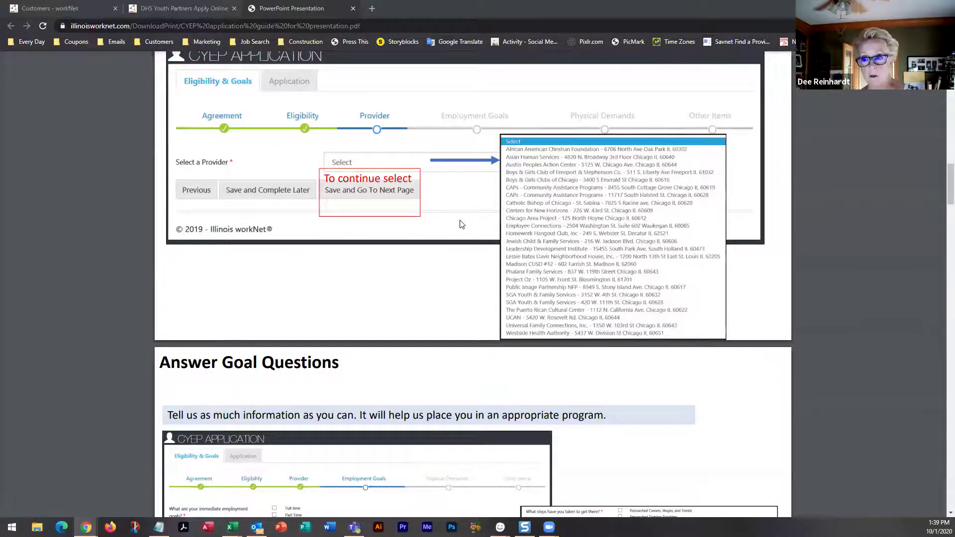
{"action": "scroll", "coordinate": [460, 225], "scroll_direction": "down", "scroll_amount": 15}
{"action": "scroll", "coordinate": [460, 224], "scroll_direction": "down", "scroll_amount": 6}
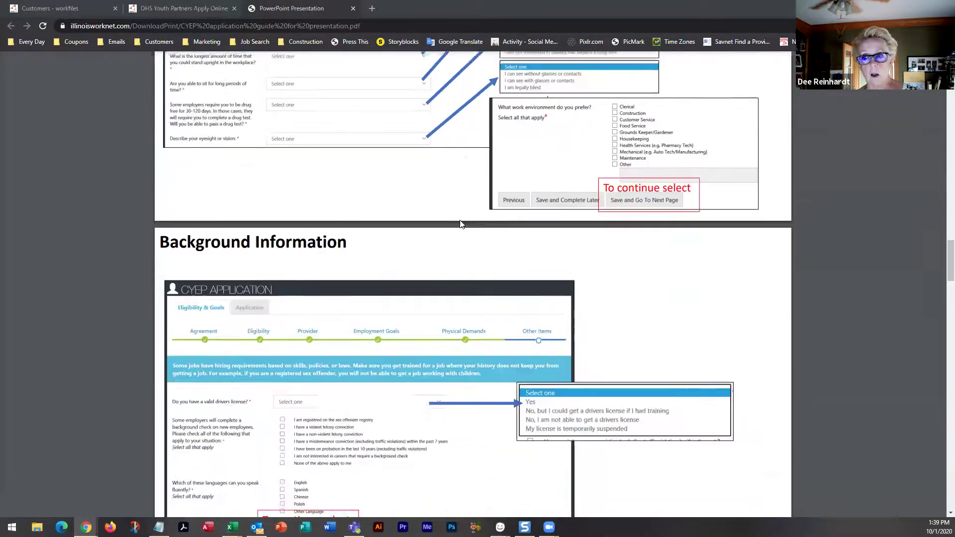
{"action": "scroll", "coordinate": [460, 224], "scroll_direction": "up", "scroll_amount": 1}
{"action": "scroll", "coordinate": [460, 224], "scroll_direction": "down", "scroll_amount": 8}
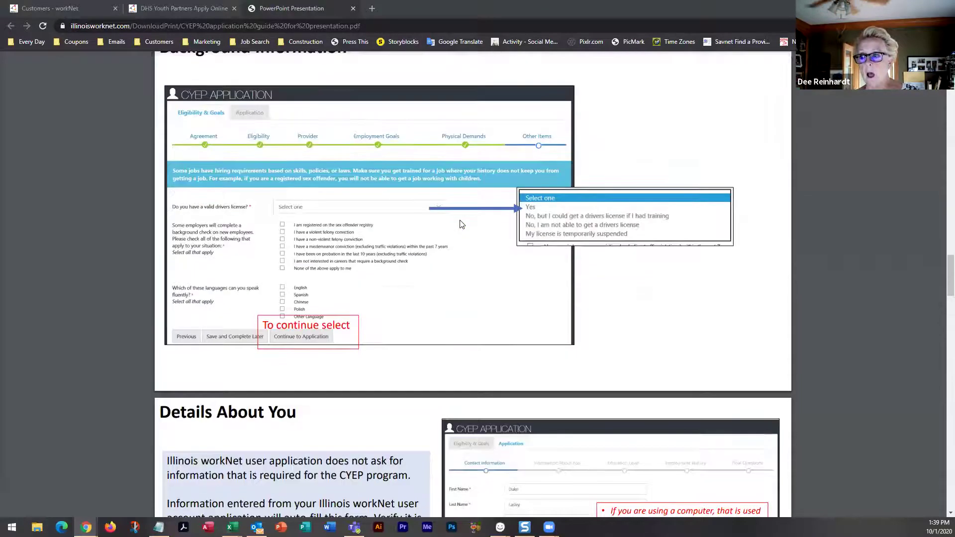
{"action": "scroll", "coordinate": [460, 224], "scroll_direction": "down", "scroll_amount": 4}
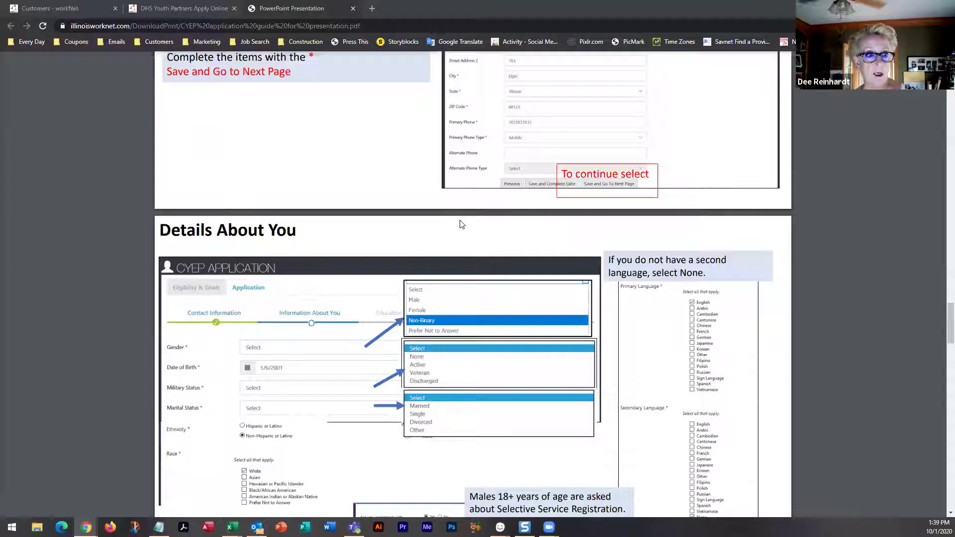
{"action": "scroll", "coordinate": [460, 224], "scroll_direction": "down", "scroll_amount": 15}
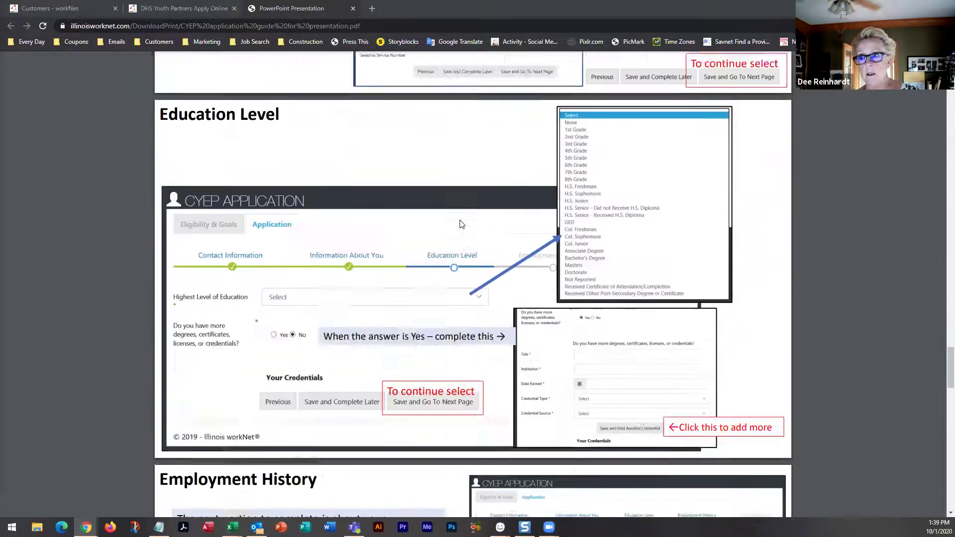
{"action": "scroll", "coordinate": [460, 225], "scroll_direction": "down", "scroll_amount": 6}
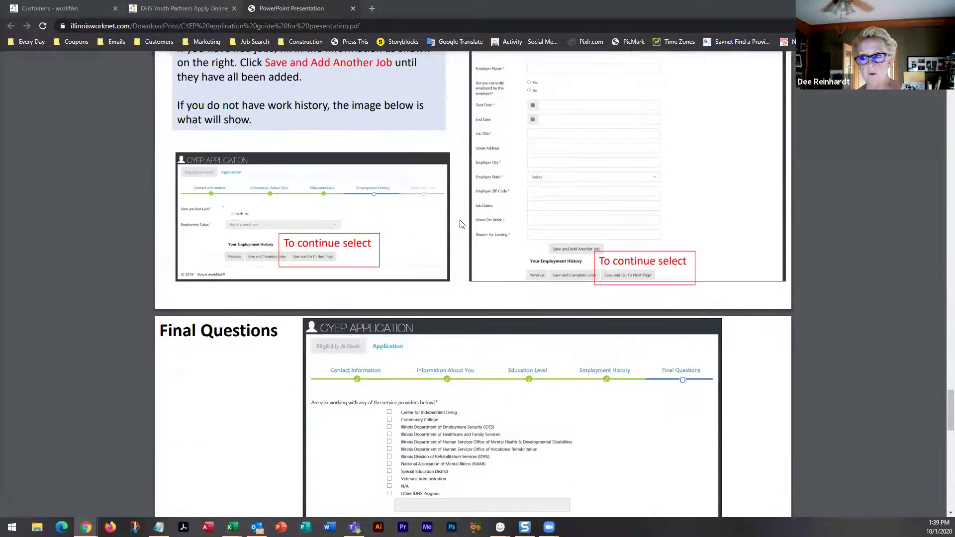
{"action": "scroll", "coordinate": [460, 224], "scroll_direction": "down", "scroll_amount": 8}
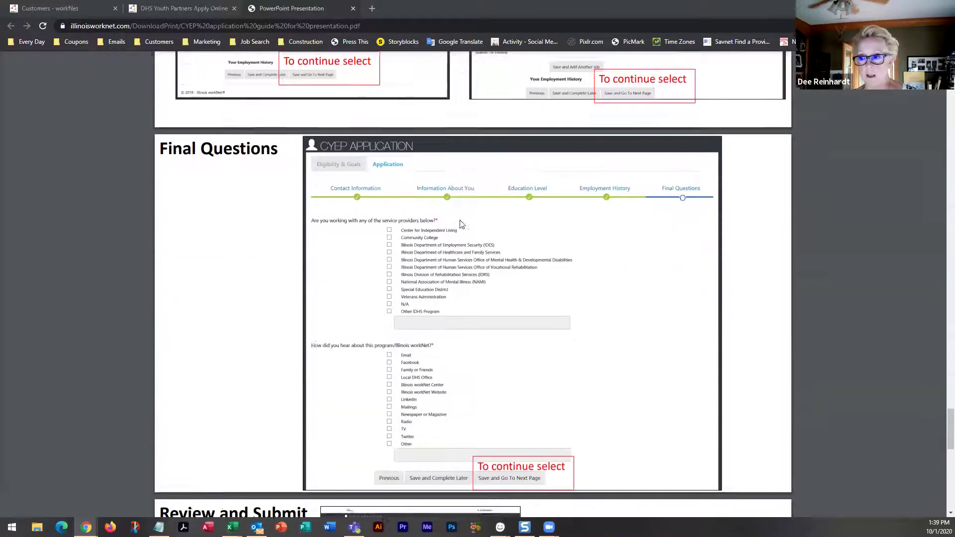
{"action": "scroll", "coordinate": [460, 224], "scroll_direction": "down", "scroll_amount": 4}
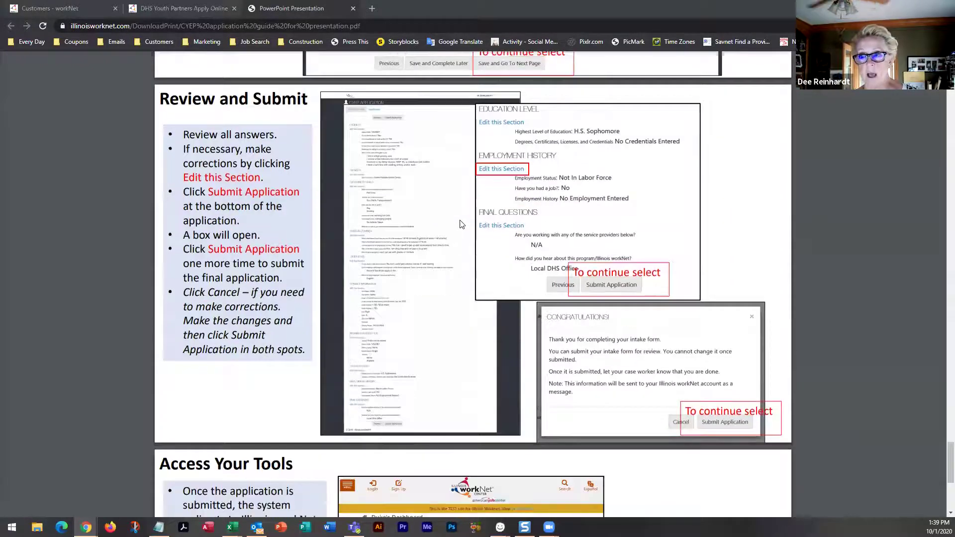
{"action": "scroll", "coordinate": [460, 224], "scroll_direction": "down", "scroll_amount": 6}
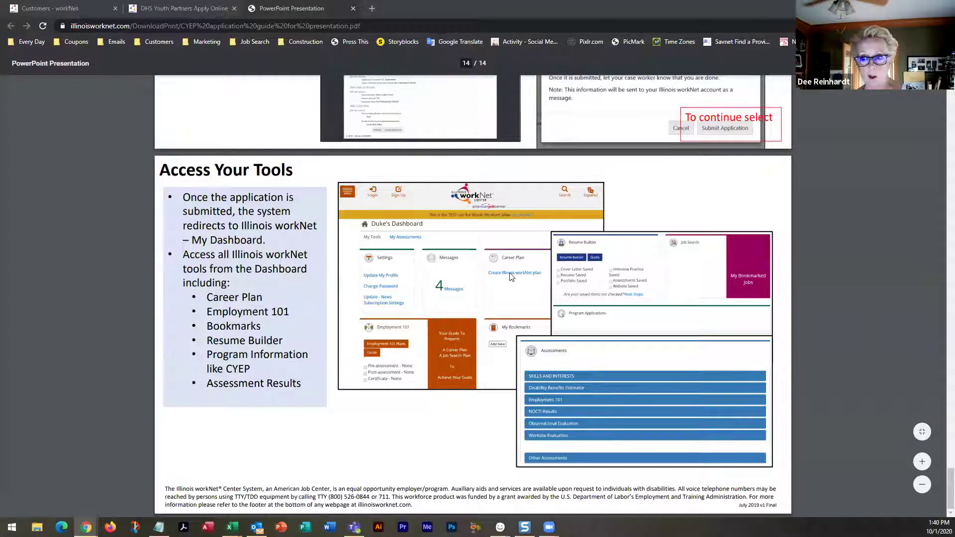
Review the Eligibility Questions slide, then scroll back up to the guide's opening pages
{"action": "scroll", "coordinate": [762, 261], "scroll_direction": "up", "scroll_amount": 8}
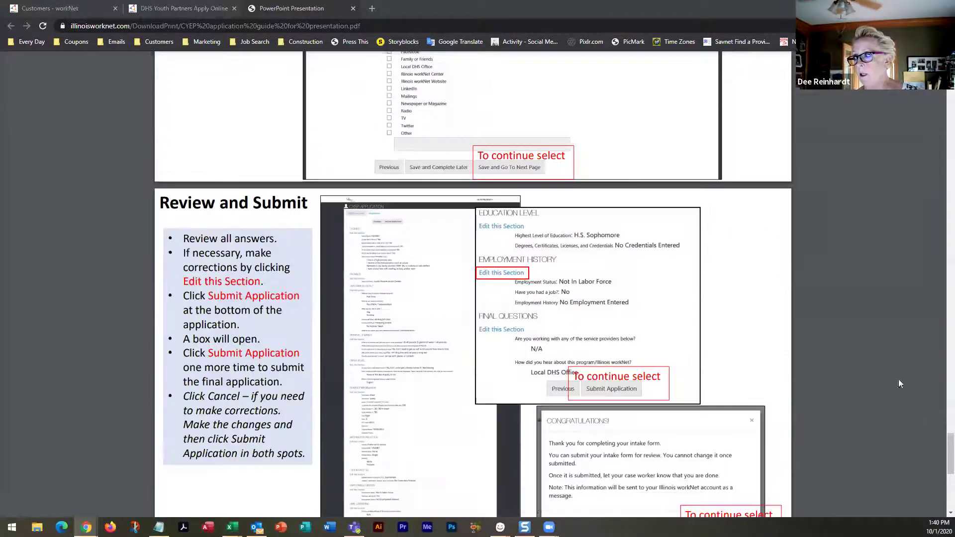
{"action": "scroll", "coordinate": [886, 358], "scroll_direction": "up", "scroll_amount": 20}
{"action": "scroll", "coordinate": [527, 290], "scroll_direction": "up", "scroll_amount": 20}
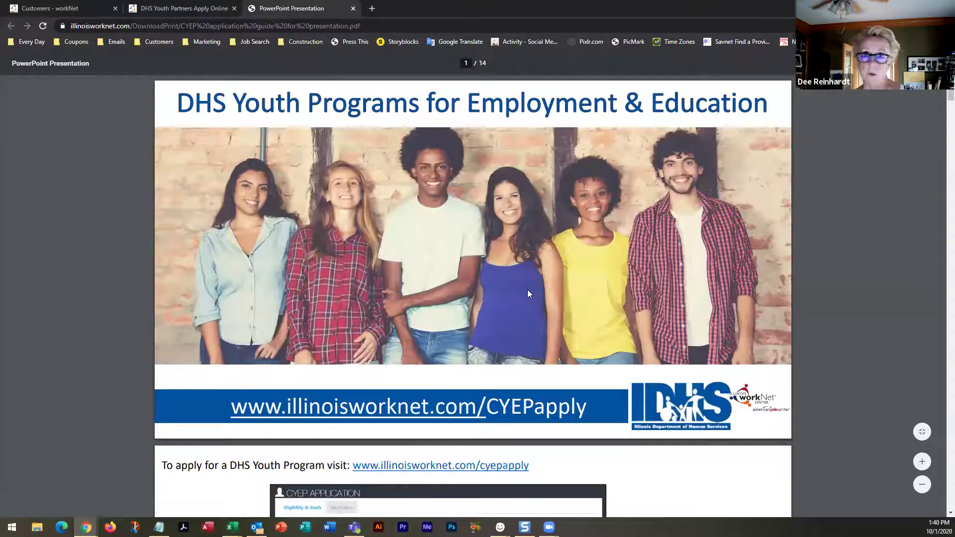
{"action": "scroll", "coordinate": [528, 294], "scroll_direction": "down", "scroll_amount": 5}
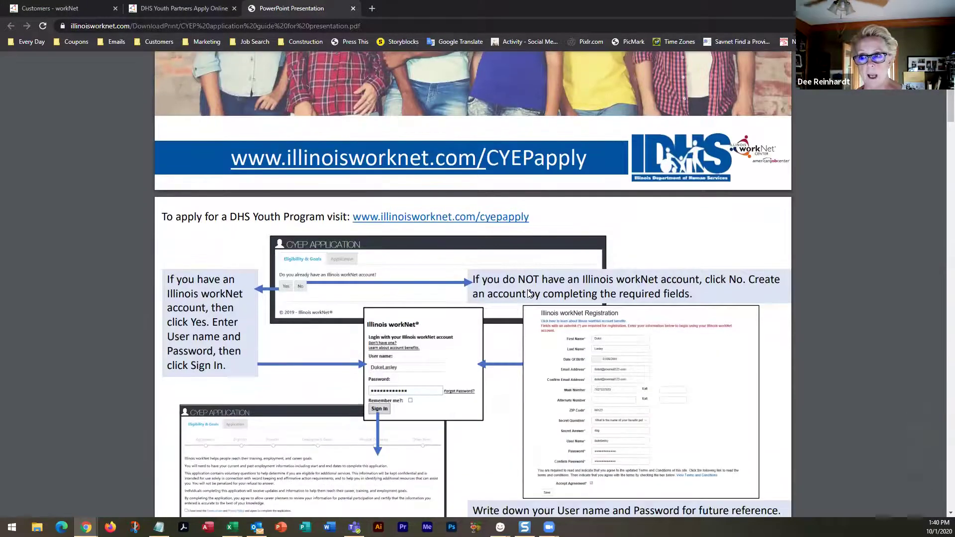
{"action": "scroll", "coordinate": [529, 294], "scroll_direction": "down", "scroll_amount": 2}
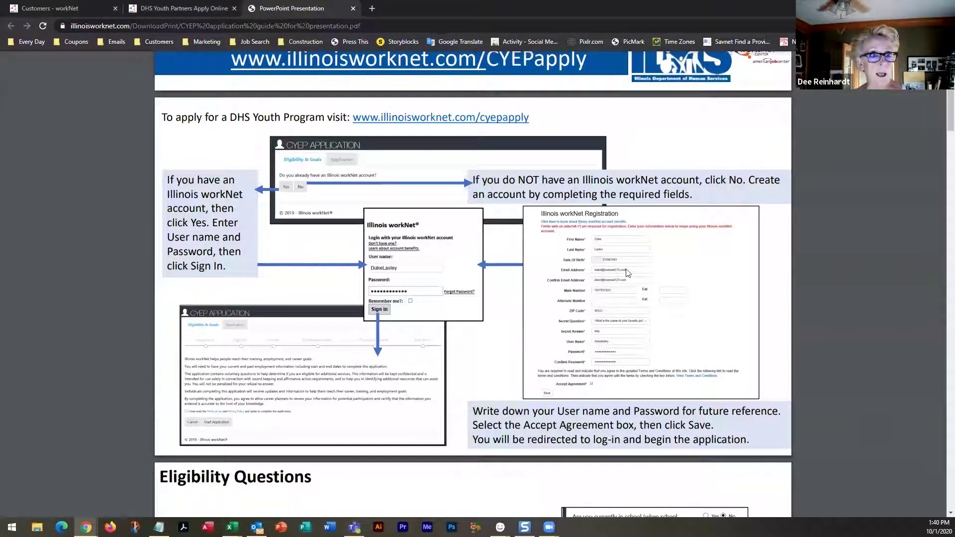
{"action": "scroll", "coordinate": [617, 266], "scroll_direction": "down", "scroll_amount": 5}
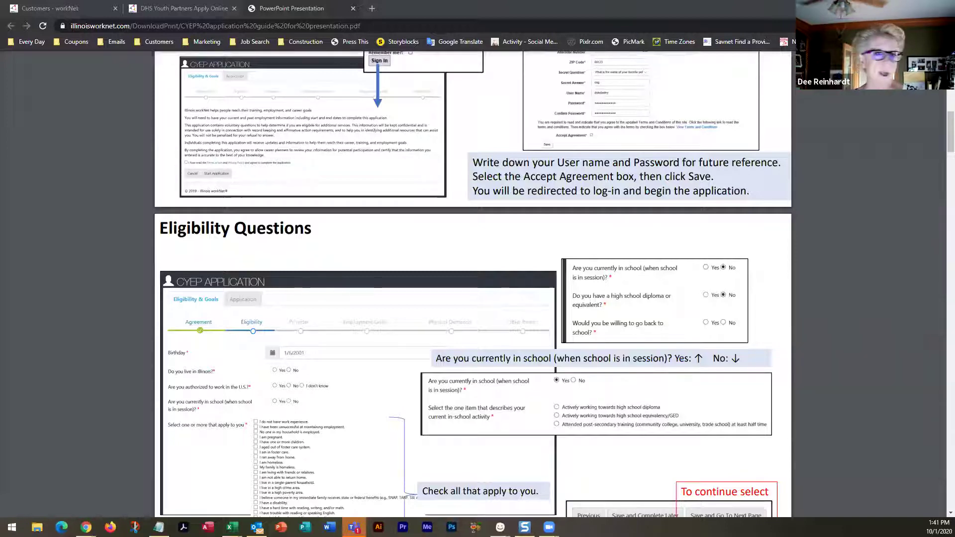
{"action": "scroll", "coordinate": [183, 218], "scroll_direction": "up", "scroll_amount": 4}
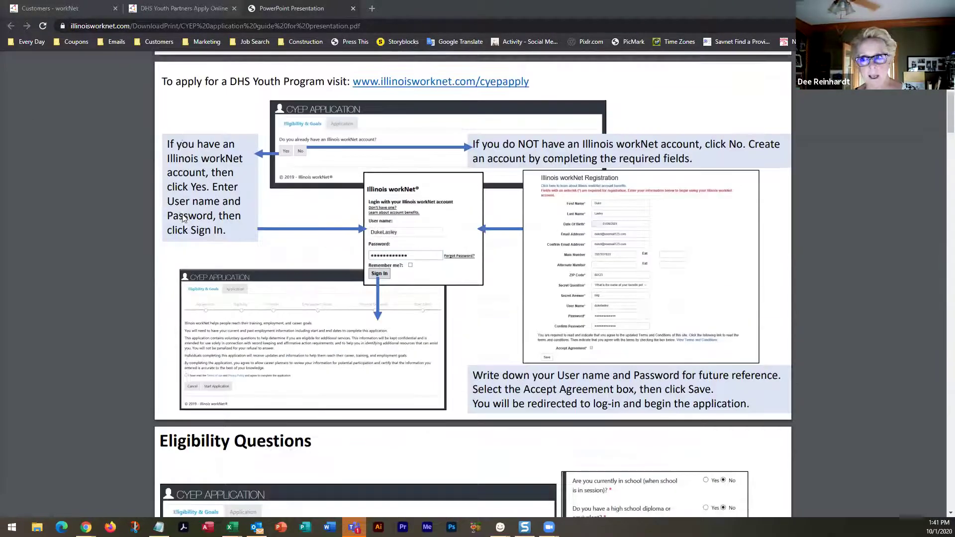
{"action": "scroll", "coordinate": [183, 218], "scroll_direction": "up", "scroll_amount": 7}
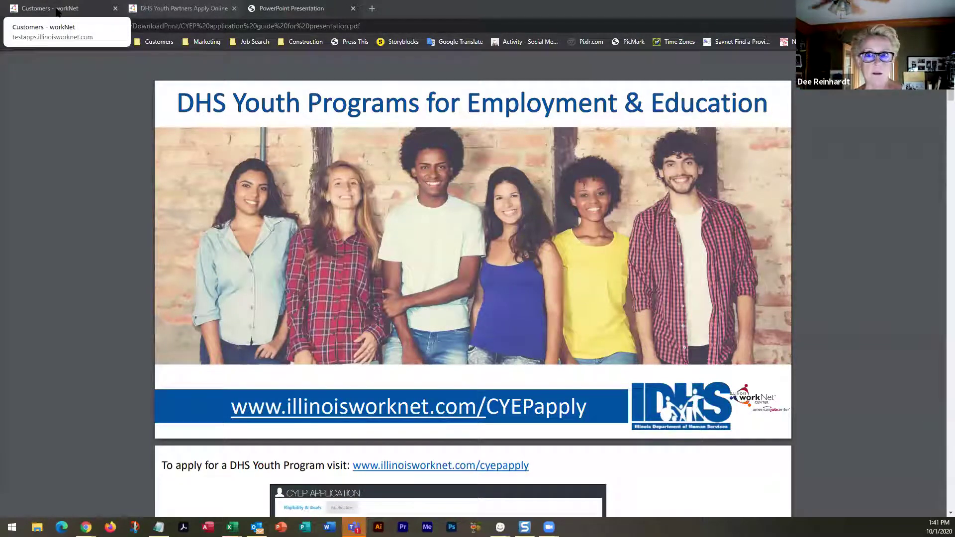
Go to the 'Customers - workNet' tab and review the Austin Peoples Action Center customer results
{"action": "left_click", "coordinate": [57, 12]}
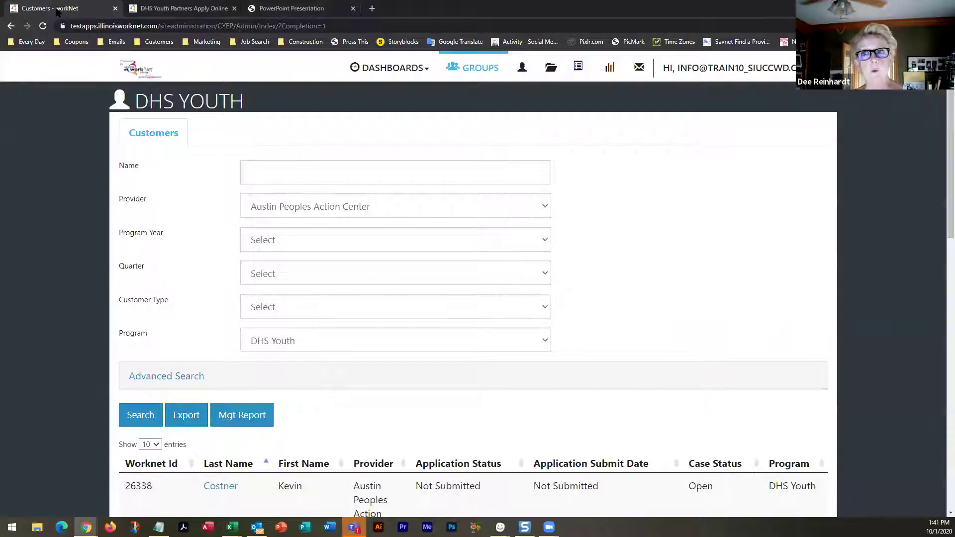
{"action": "scroll", "coordinate": [133, 332], "scroll_direction": "down", "scroll_amount": 3}
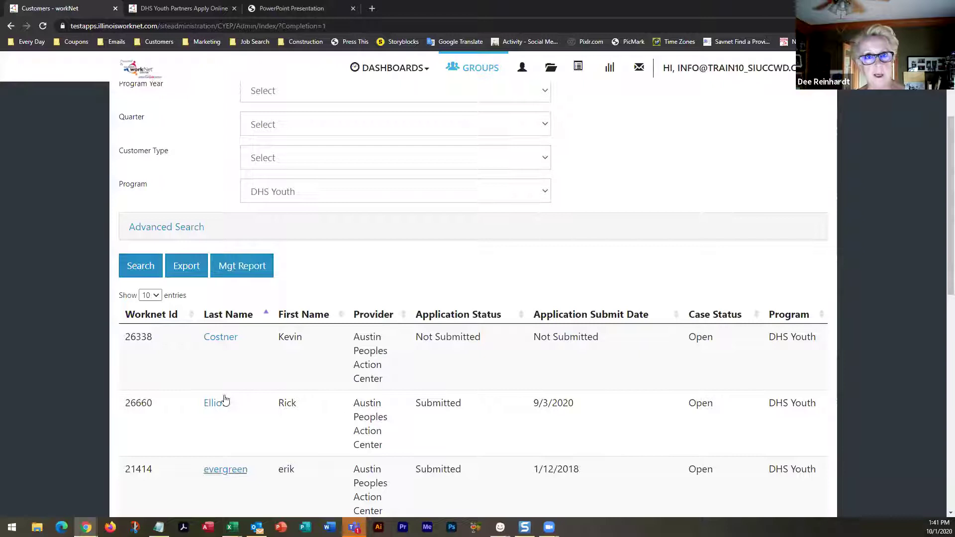
{"action": "scroll", "coordinate": [219, 425], "scroll_direction": "down", "scroll_amount": 3}
{"action": "scroll", "coordinate": [219, 427], "scroll_direction": "up", "scroll_amount": 6}
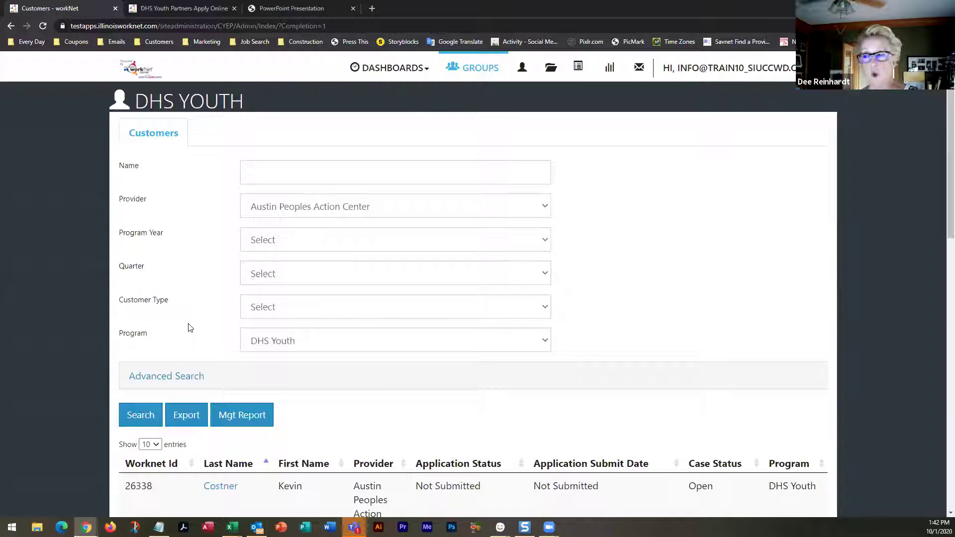
Check the Apply Online tab, then open DHS Youth Partners resources in a new incognito tab via 'dhs'
{"action": "left_click", "coordinate": [199, 10]}
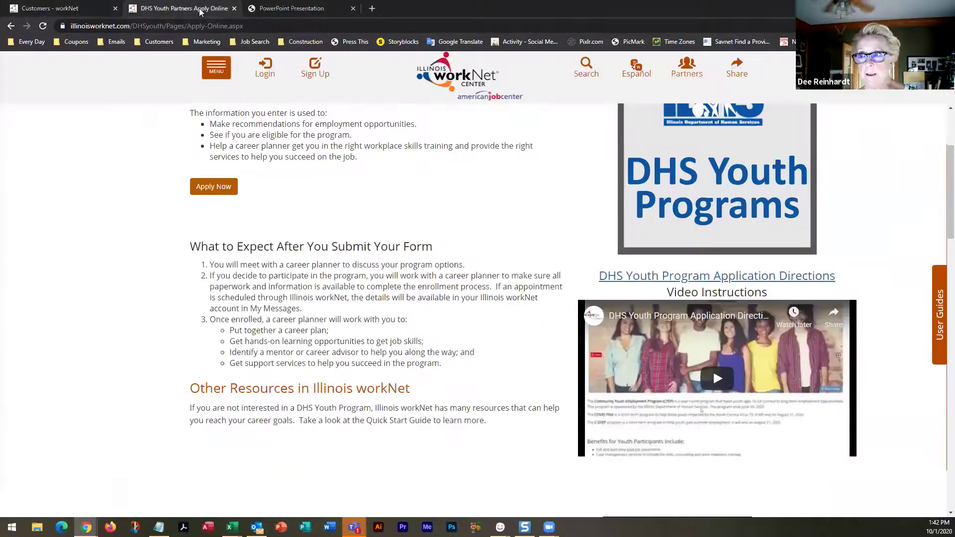
{"action": "left_click", "coordinate": [372, 8]}
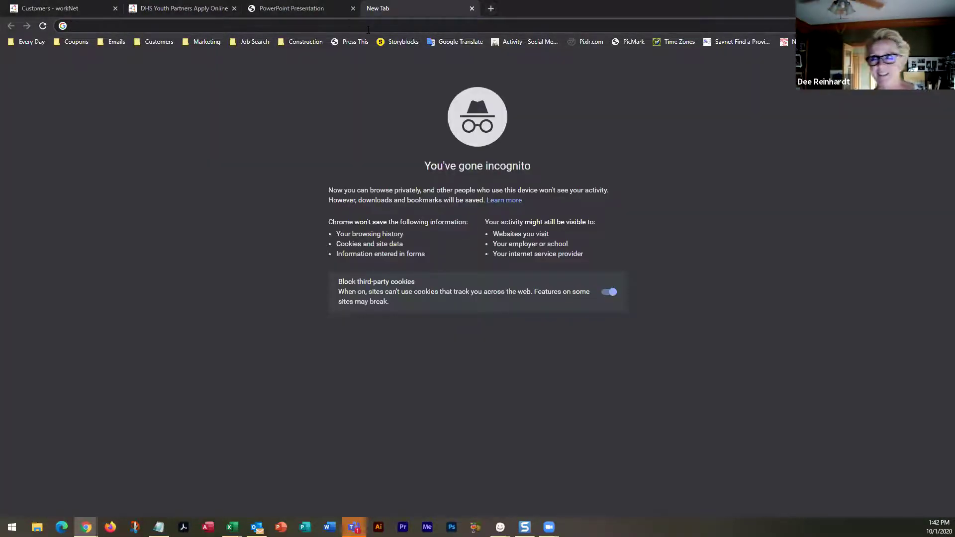
{"action": "type", "text": "dhs"}
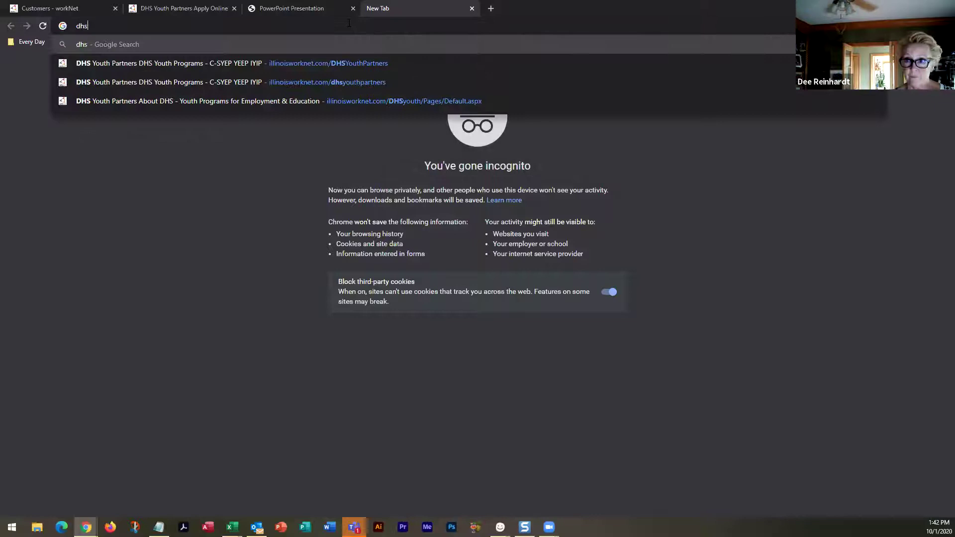
{"action": "left_click", "coordinate": [323, 58]}
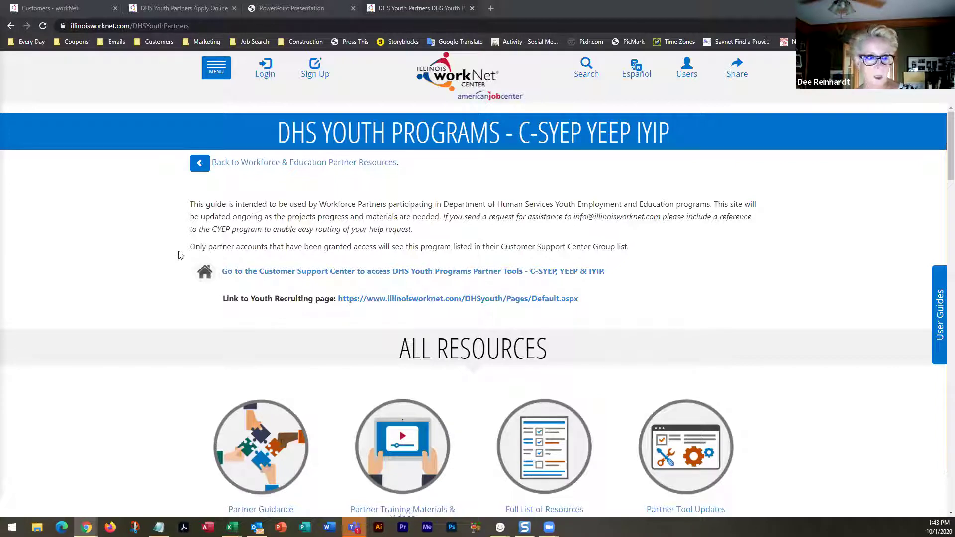
{"action": "scroll", "coordinate": [437, 247], "scroll_direction": "down", "scroll_amount": 4}
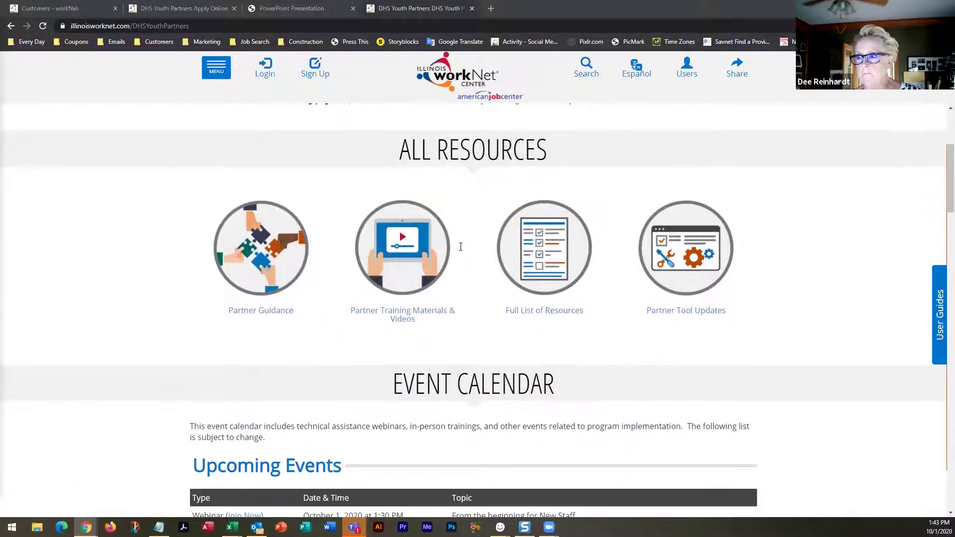
{"action": "scroll", "coordinate": [460, 247], "scroll_direction": "up", "scroll_amount": 4}
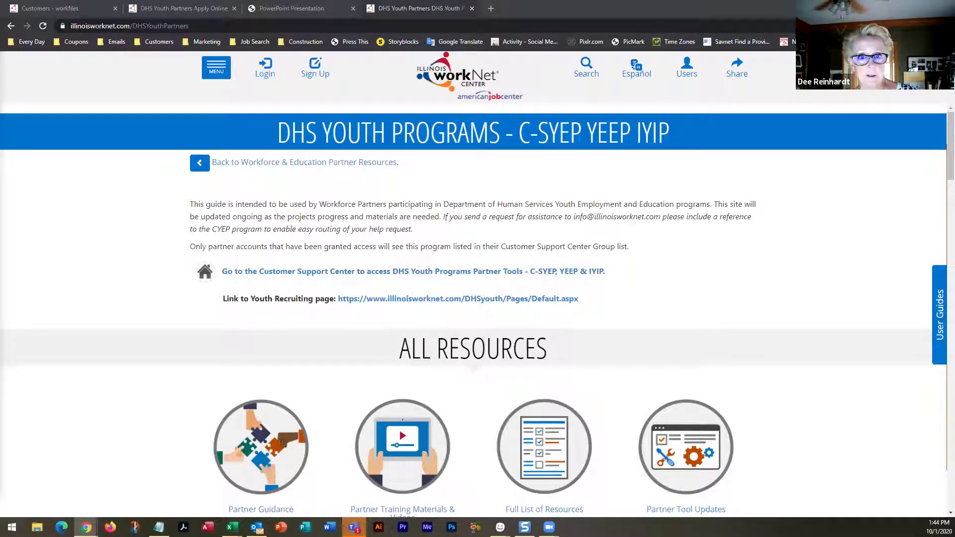
Return to Customers - workNet, view the DASHBOARDS menu, and scroll the 20 last-name-sorted entries
{"action": "left_click", "coordinate": [57, 8]}
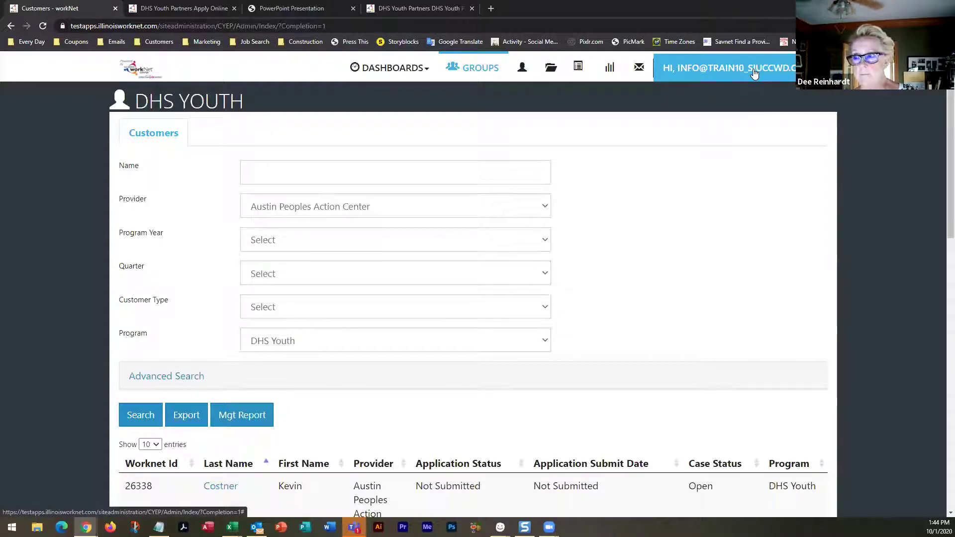
{"action": "left_click", "coordinate": [426, 72]}
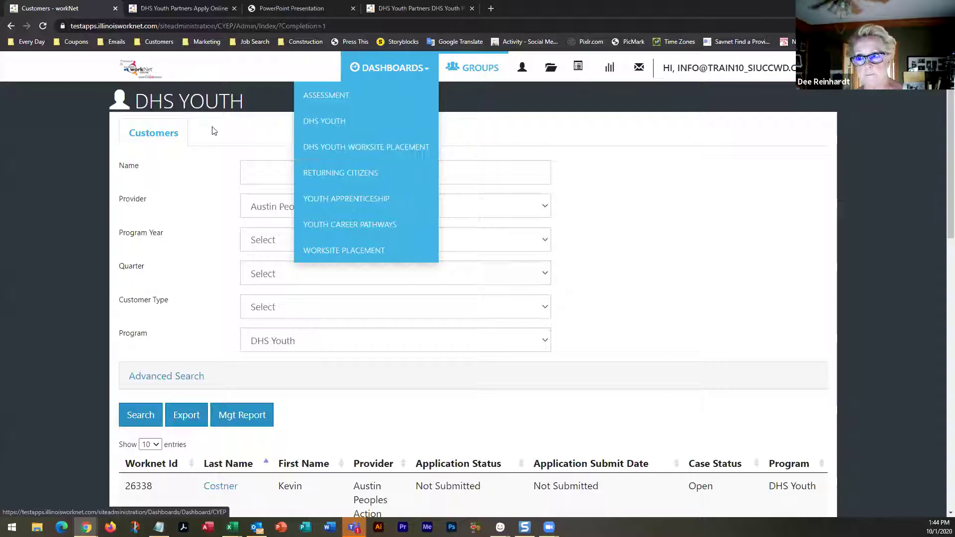
{"action": "scroll", "coordinate": [380, 134], "scroll_direction": "down", "scroll_amount": 5}
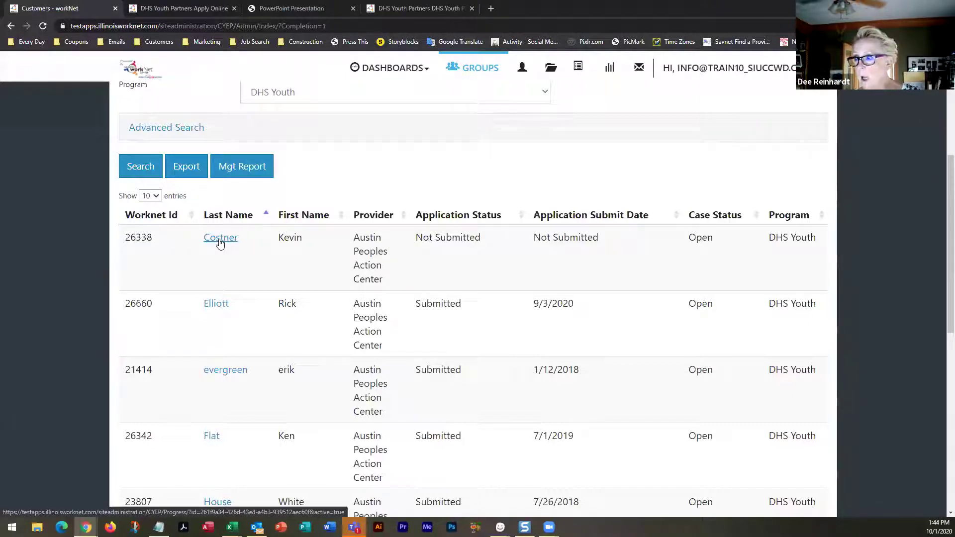
{"action": "scroll", "coordinate": [220, 243], "scroll_direction": "down", "scroll_amount": 3}
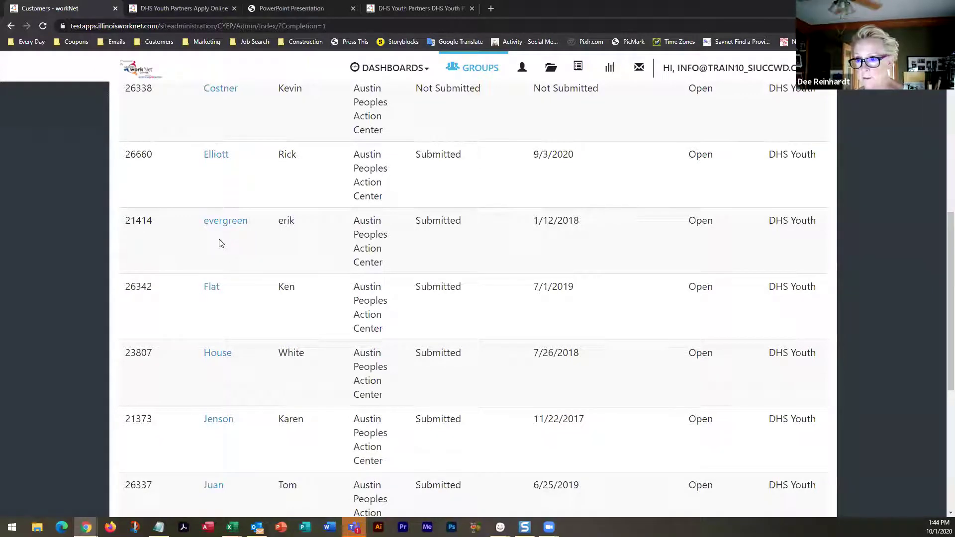
{"action": "scroll", "coordinate": [221, 243], "scroll_direction": "down", "scroll_amount": 6}
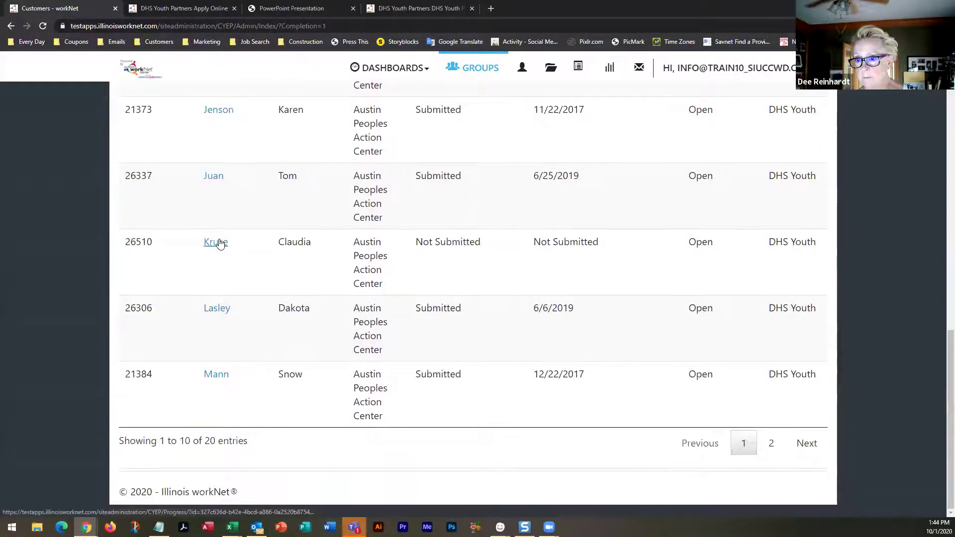
{"action": "scroll", "coordinate": [220, 243], "scroll_direction": "up", "scroll_amount": 8}
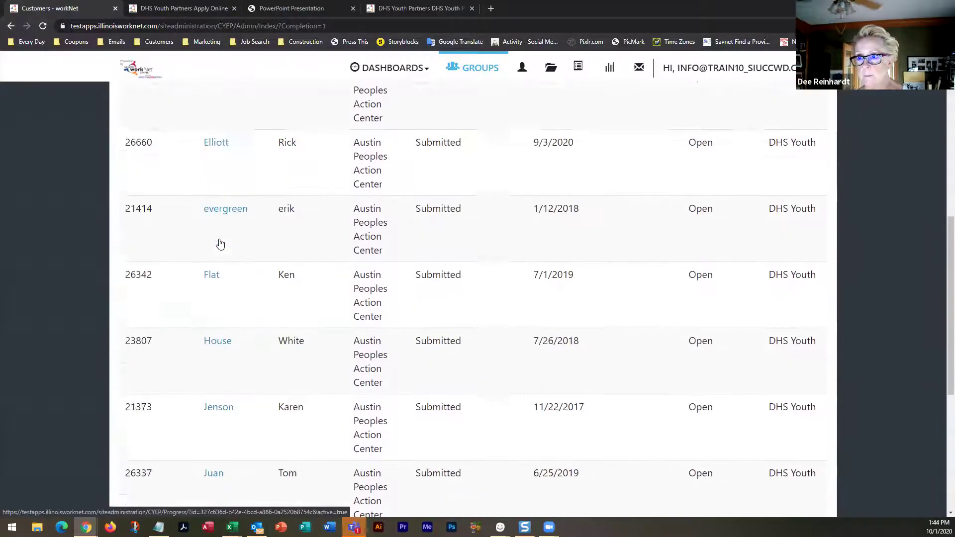
{"action": "scroll", "coordinate": [221, 243], "scroll_direction": "up", "scroll_amount": 5}
{"action": "scroll", "coordinate": [220, 243], "scroll_direction": "down", "scroll_amount": 7}
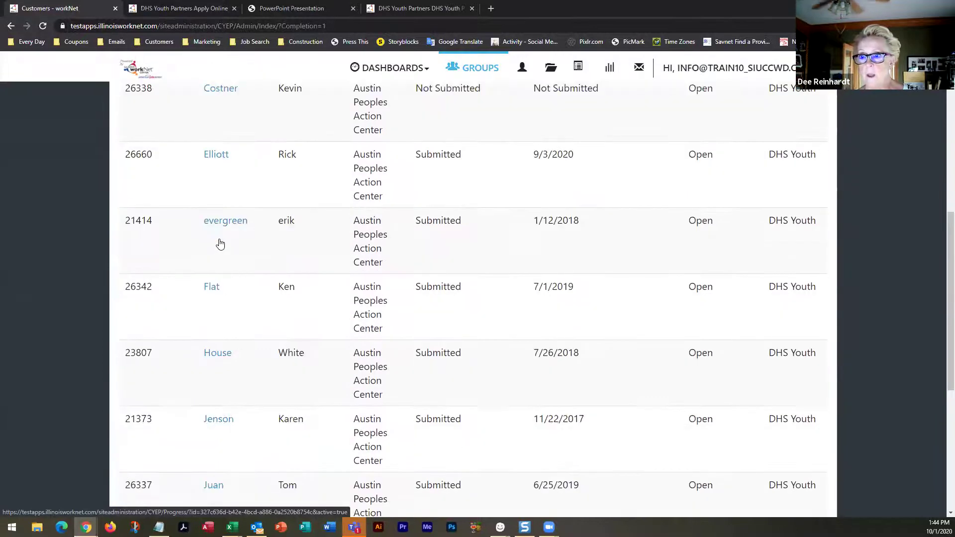
{"action": "scroll", "coordinate": [219, 241], "scroll_direction": "up", "scroll_amount": 2}
{"action": "scroll", "coordinate": [219, 239], "scroll_direction": "down", "scroll_amount": 2}
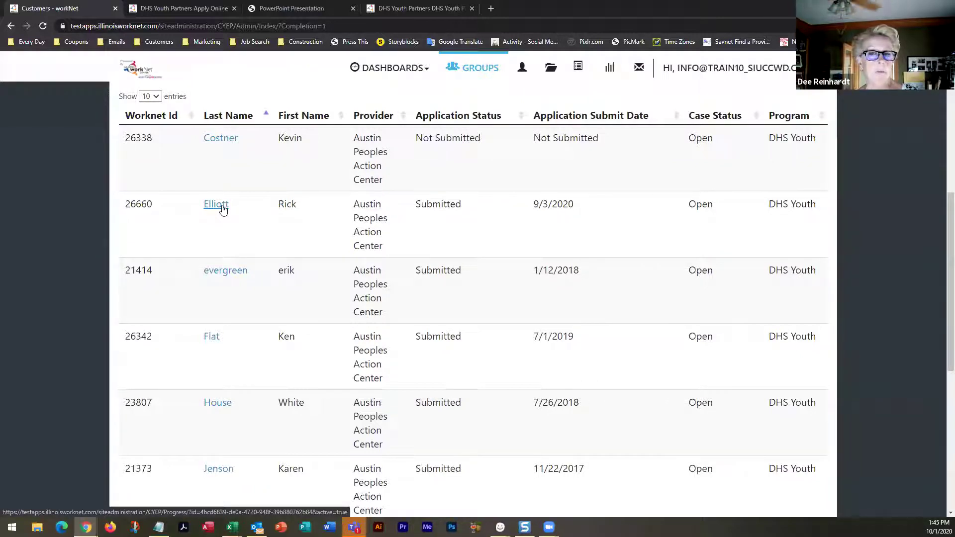
Open the last-name link of the customer submitted 9/3/2020 to view their Application Preview
{"action": "left_click", "coordinate": [216, 205]}
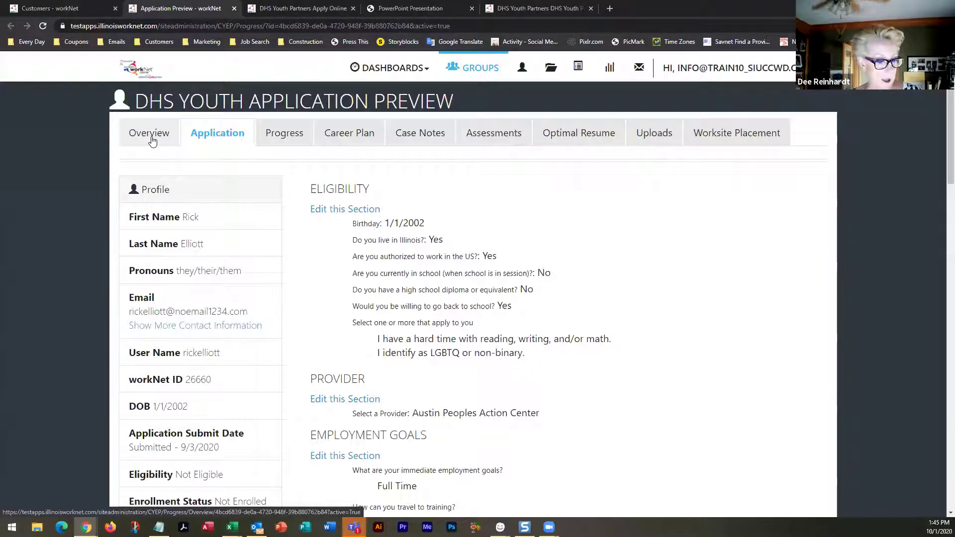
Switch to the customer's Overview and scroll down to Integrated Resource Team Contacts and Performance Measures
{"action": "left_click", "coordinate": [152, 142]}
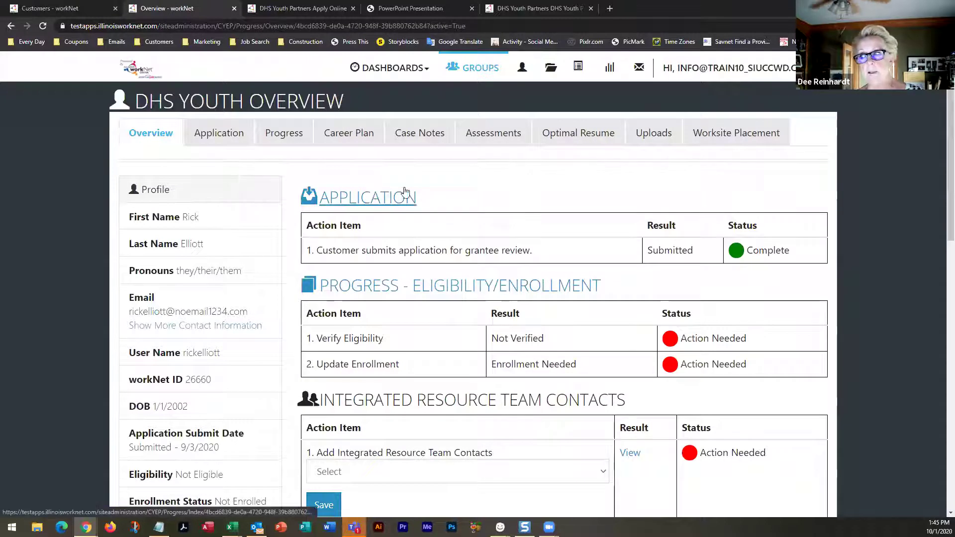
{"action": "scroll", "coordinate": [572, 190], "scroll_direction": "down", "scroll_amount": 2}
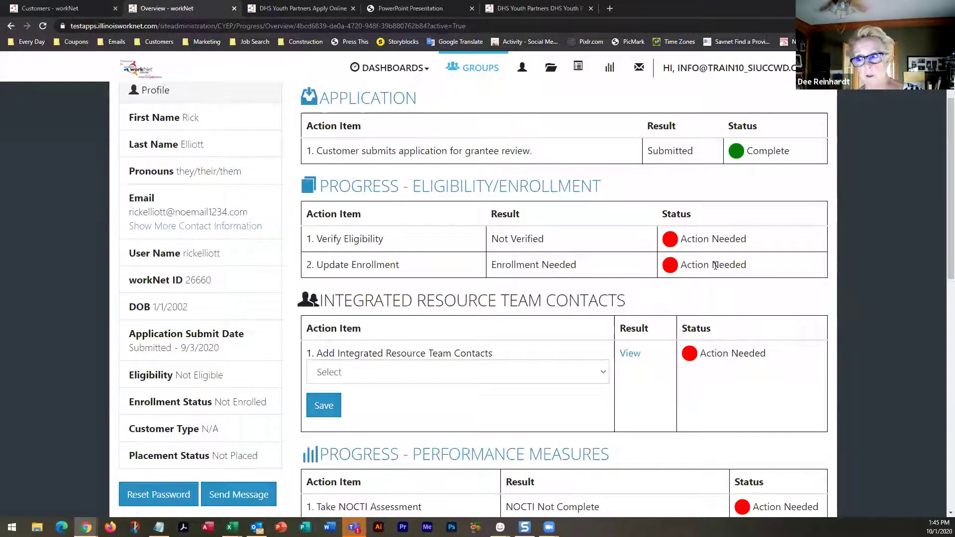
{"action": "scroll", "coordinate": [515, 246], "scroll_direction": "down", "scroll_amount": 3}
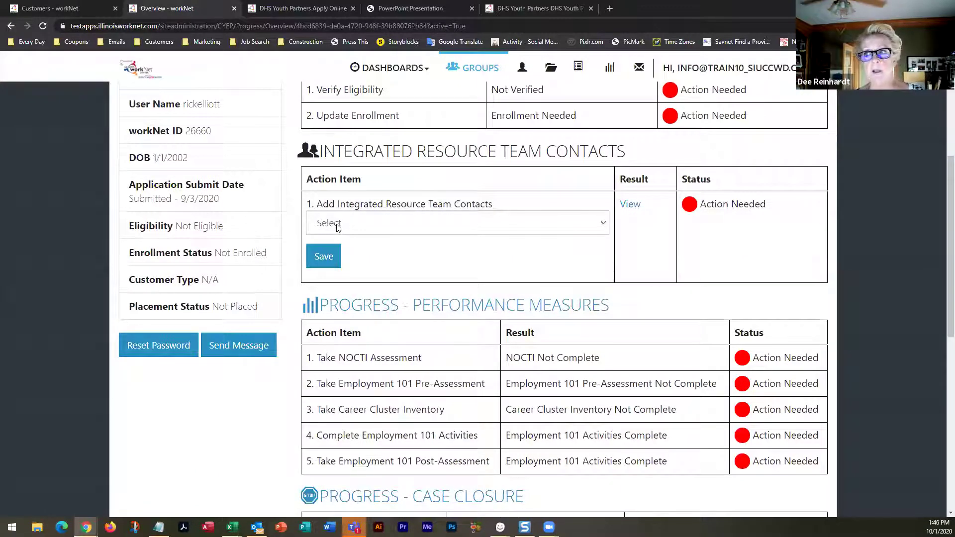
{"action": "left_click", "coordinate": [606, 223]}
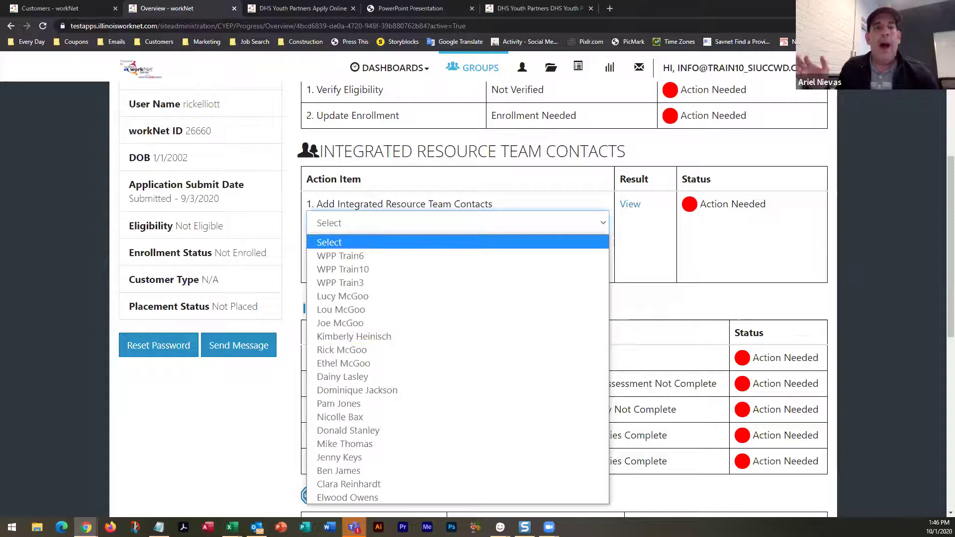
{"action": "key", "text": "Escape"}
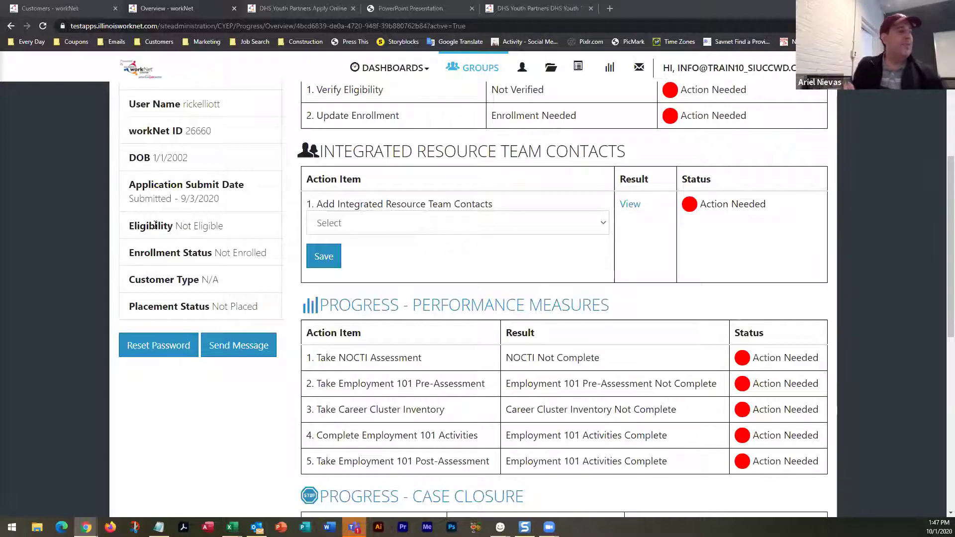
{"action": "scroll", "coordinate": [522, 278], "scroll_direction": "down", "scroll_amount": 2}
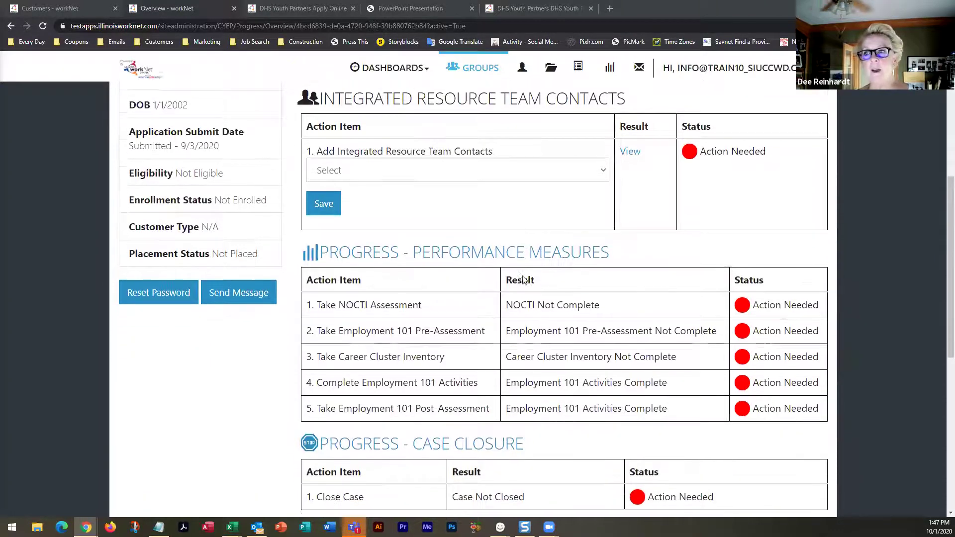
{"action": "scroll", "coordinate": [522, 280], "scroll_direction": "down", "scroll_amount": 2}
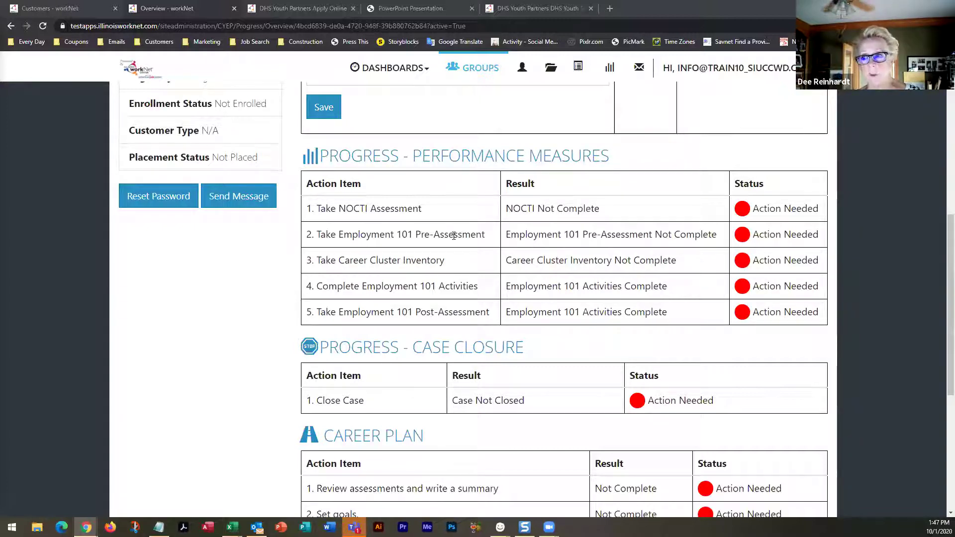
{"action": "left_click_drag", "start_coordinate": [340, 209], "coordinate": [372, 210]}
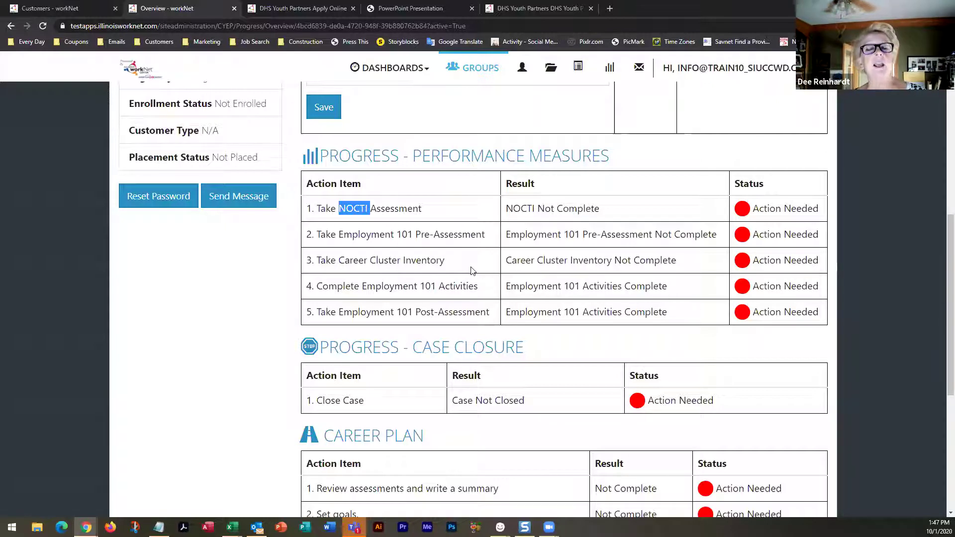
{"action": "scroll", "coordinate": [473, 271], "scroll_direction": "down", "scroll_amount": 4}
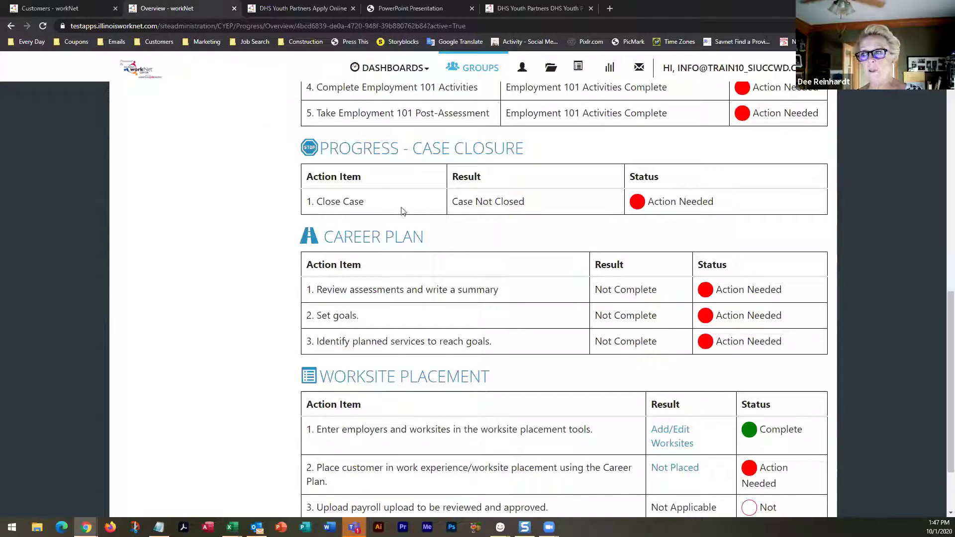
{"action": "scroll", "coordinate": [442, 277], "scroll_direction": "down", "scroll_amount": 2}
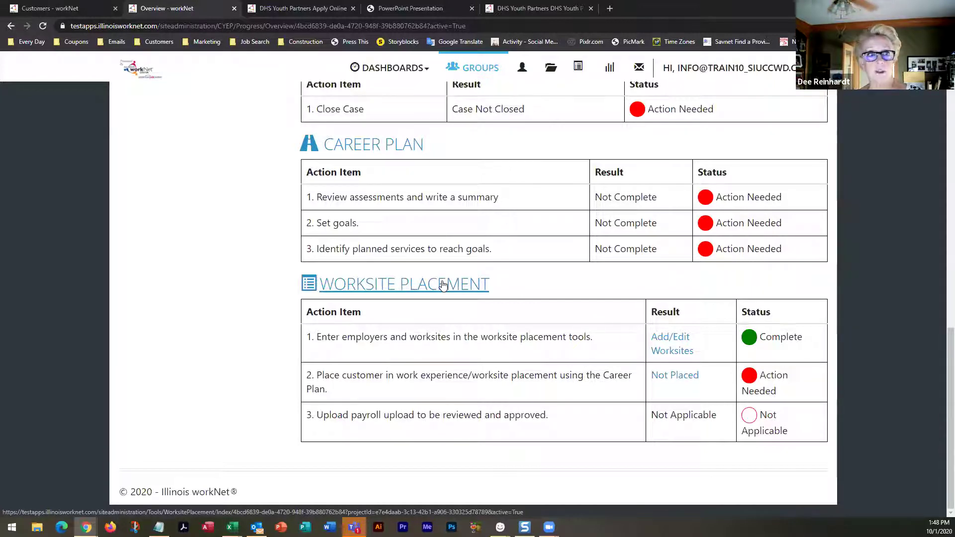
{"action": "scroll", "coordinate": [442, 284], "scroll_direction": "up", "scroll_amount": 15}
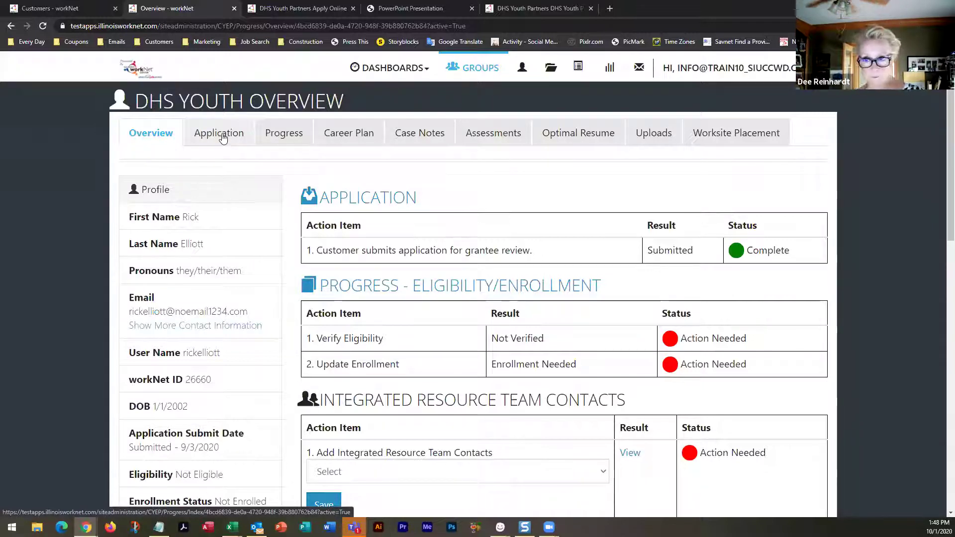
Open the youth's Application preview down to Physical Demands (30-40 pounds, 6 hours standing)
{"action": "left_click", "coordinate": [222, 138]}
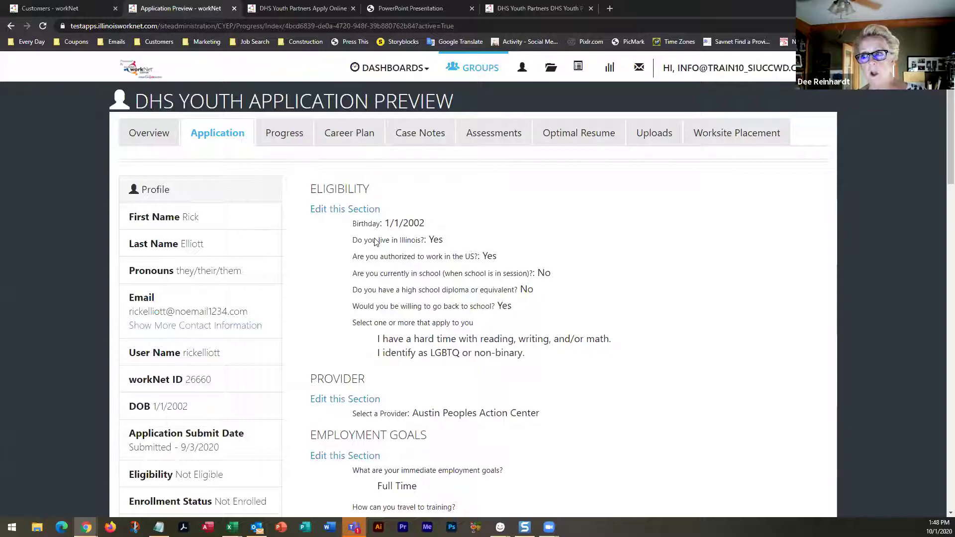
{"action": "scroll", "coordinate": [376, 237], "scroll_direction": "down", "scroll_amount": 5}
{"action": "scroll", "coordinate": [375, 237], "scroll_direction": "down", "scroll_amount": 1}
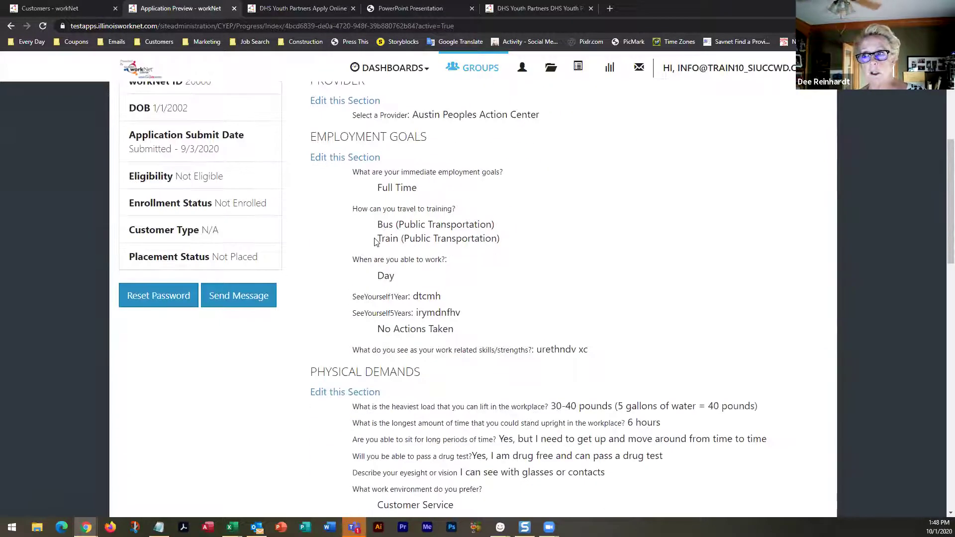
{"action": "scroll", "coordinate": [375, 239], "scroll_direction": "down", "scroll_amount": 4}
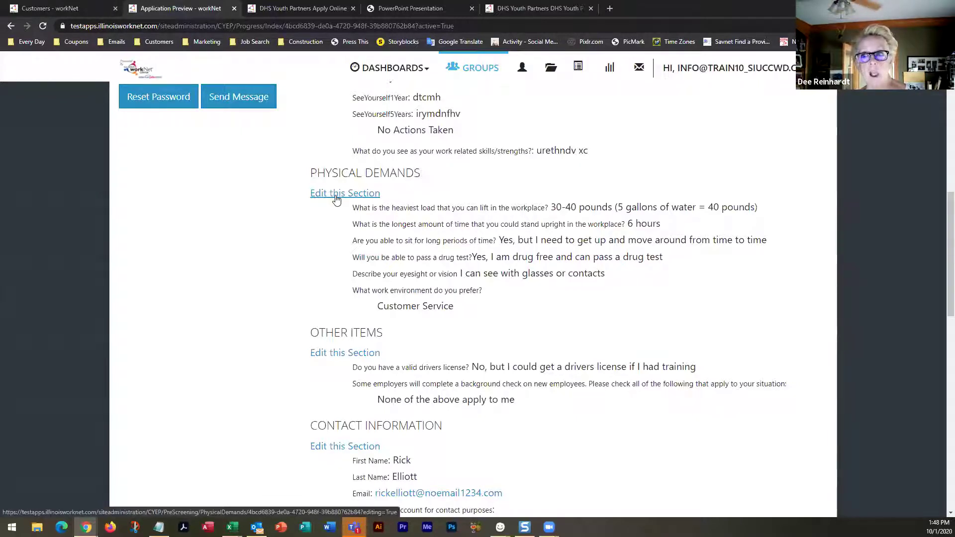
{"action": "left_click", "coordinate": [337, 199]}
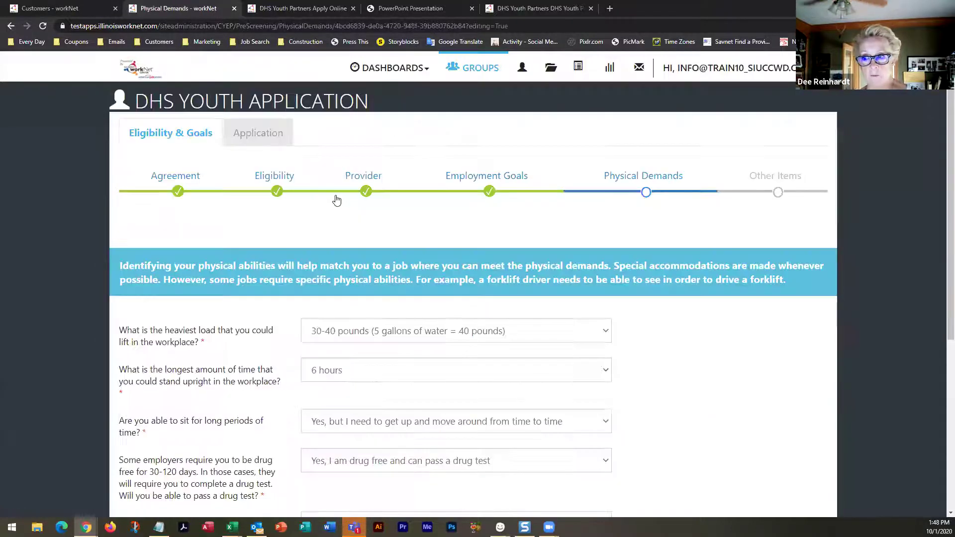
{"action": "scroll", "coordinate": [335, 199], "scroll_direction": "down", "scroll_amount": 4}
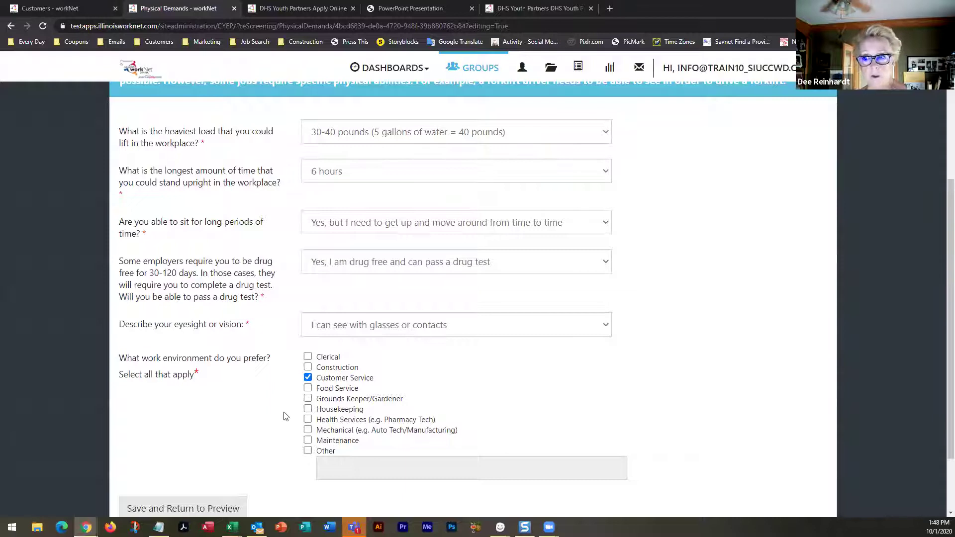
{"action": "scroll", "coordinate": [259, 414], "scroll_direction": "up", "scroll_amount": 4}
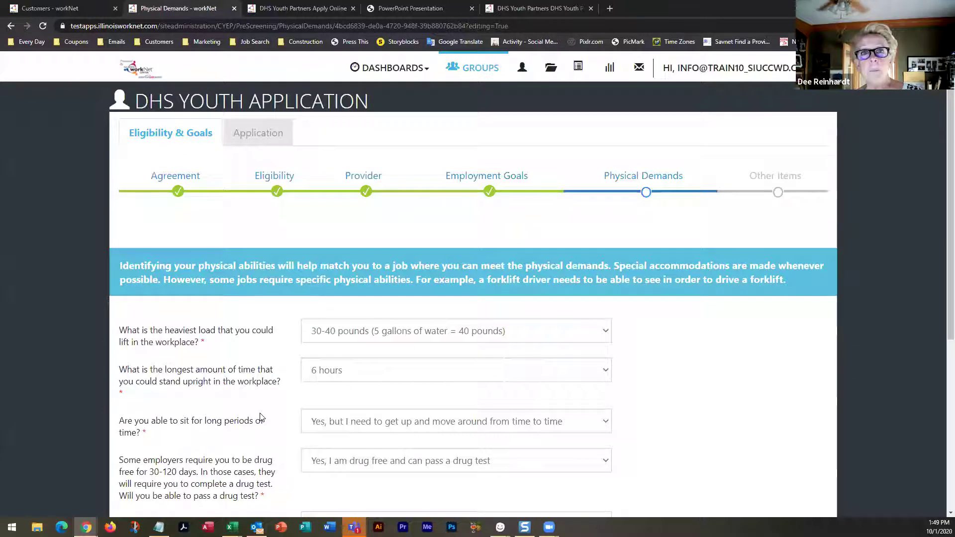
{"action": "scroll", "coordinate": [261, 417], "scroll_direction": "down", "scroll_amount": 1}
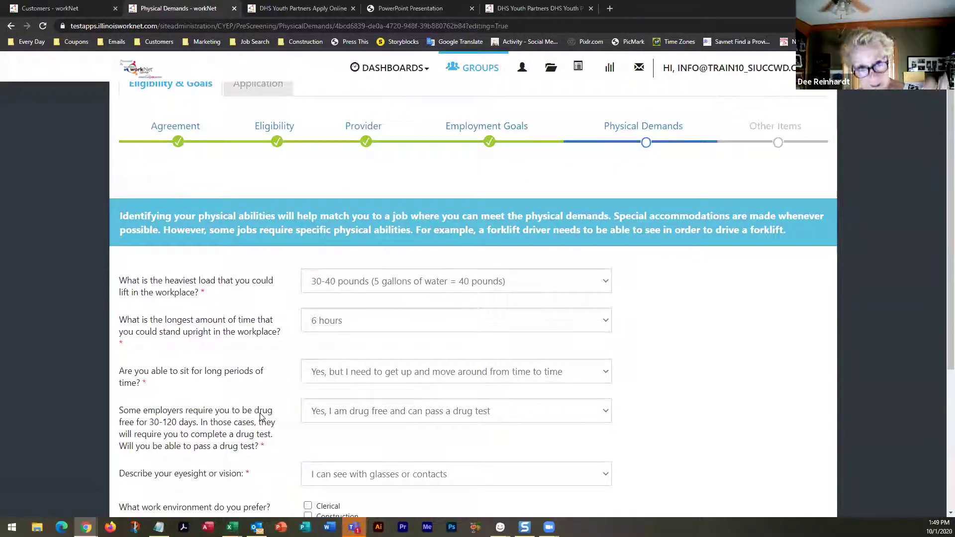
{"action": "scroll", "coordinate": [260, 416], "scroll_direction": "down", "scroll_amount": 2}
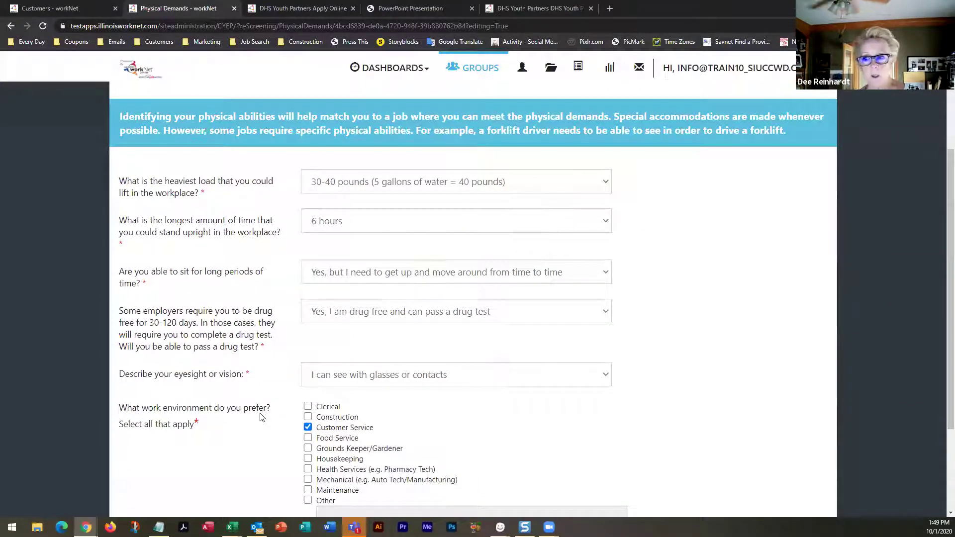
{"action": "scroll", "coordinate": [261, 417], "scroll_direction": "down", "scroll_amount": 3}
{"action": "scroll", "coordinate": [261, 417], "scroll_direction": "up", "scroll_amount": 6}
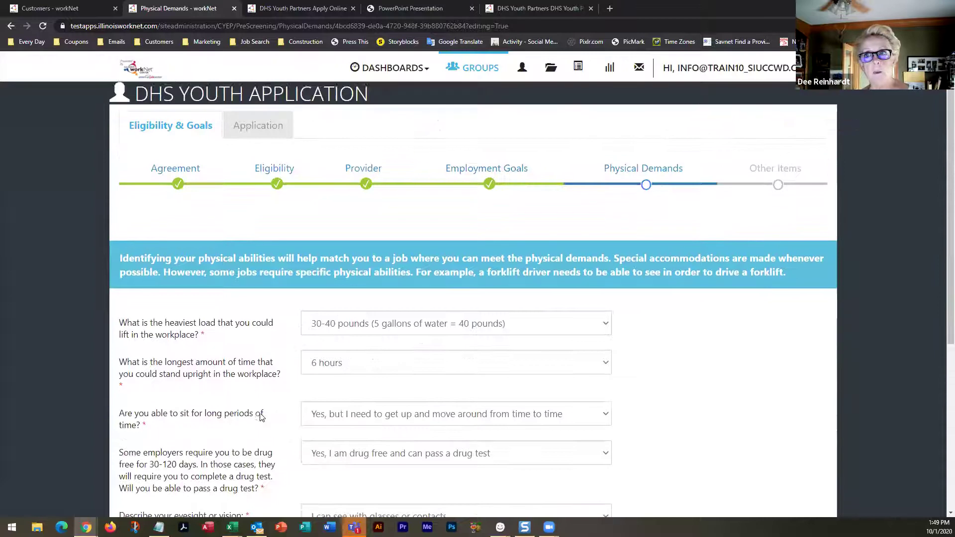
{"action": "left_click", "coordinate": [128, 130]}
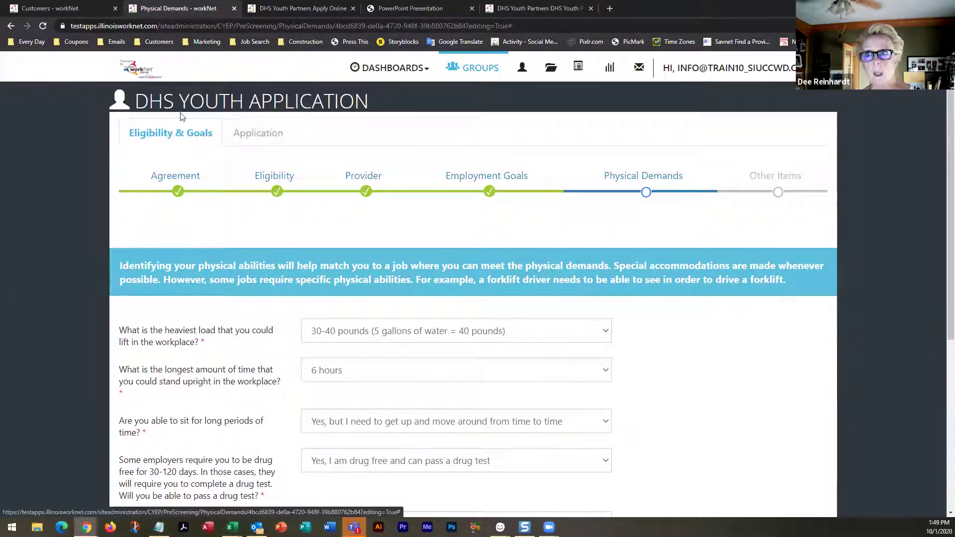
{"action": "left_click", "coordinate": [80, 9]}
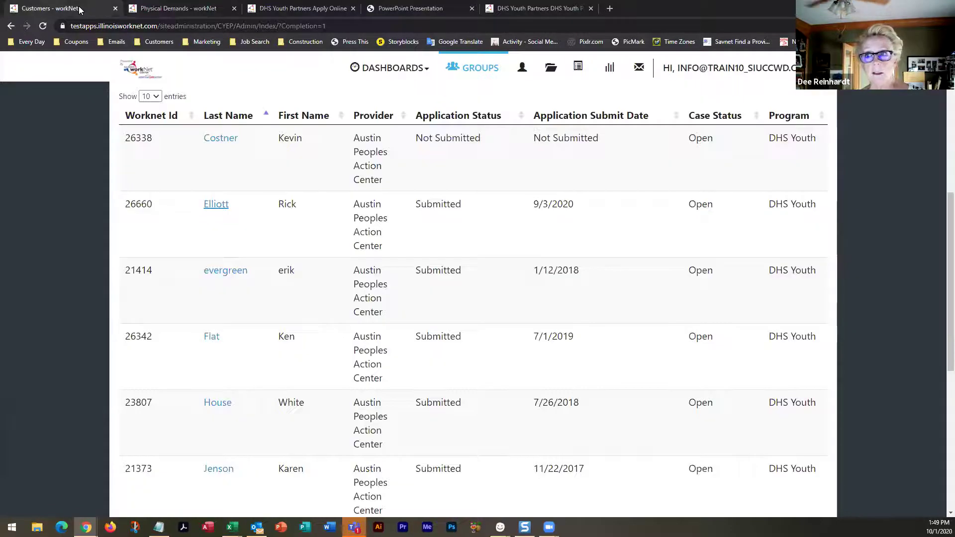
{"action": "left_click", "coordinate": [179, 9]}
{"action": "left_click", "coordinate": [11, 26]}
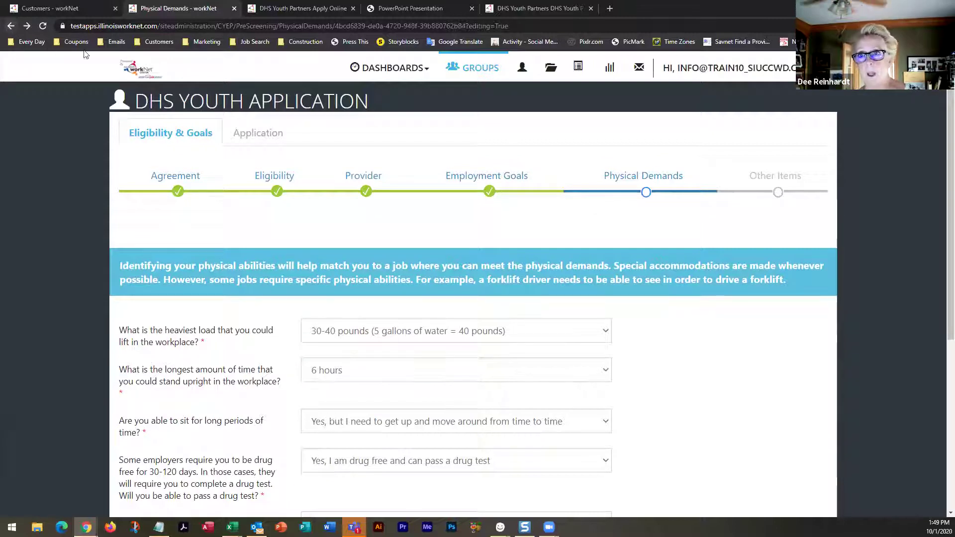
{"action": "left_click", "coordinate": [10, 27]}
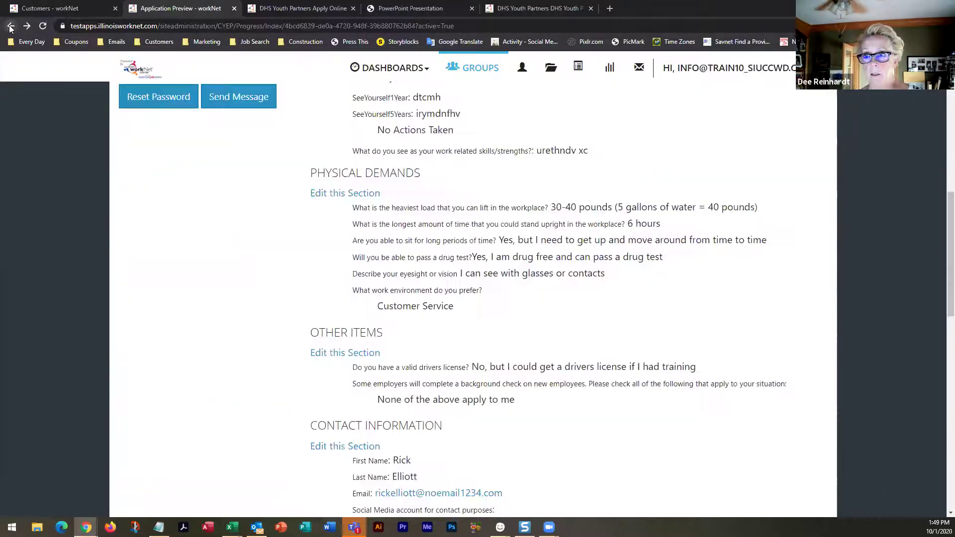
{"action": "scroll", "coordinate": [338, 240], "scroll_direction": "down", "scroll_amount": 6}
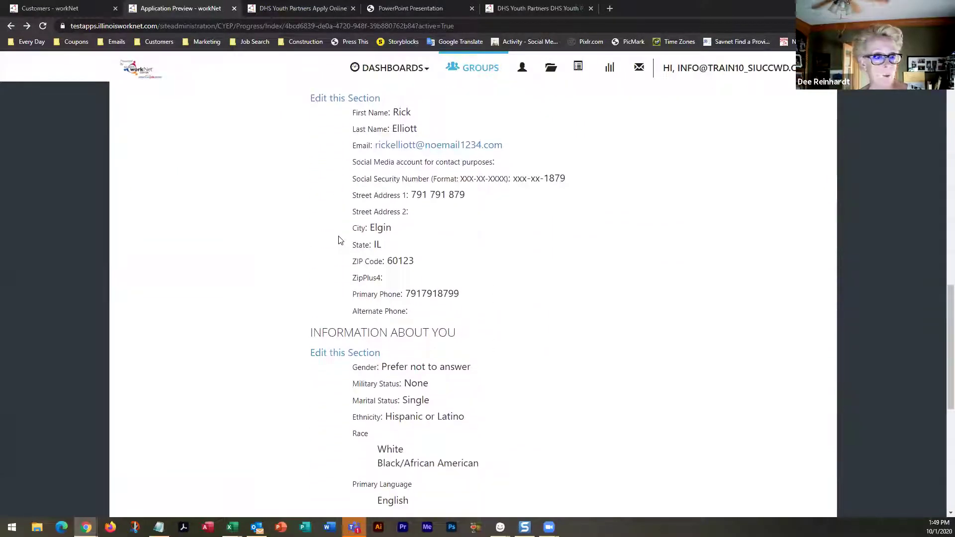
{"action": "scroll", "coordinate": [340, 241], "scroll_direction": "down", "scroll_amount": 2}
{"action": "scroll", "coordinate": [340, 237], "scroll_direction": "down", "scroll_amount": 2}
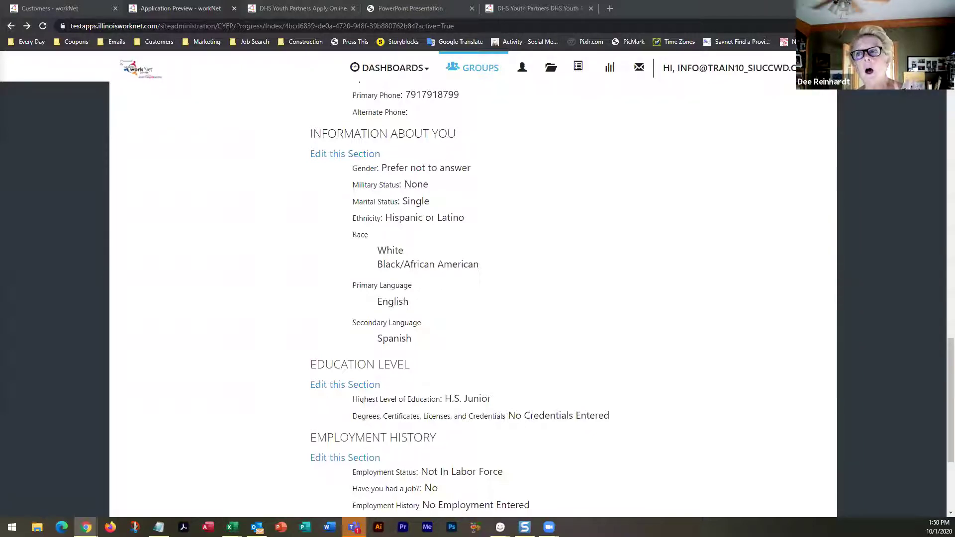
Show the CYEP guide PDF at page 5 of 14, 'Answer Goal Questions'
{"action": "left_click", "coordinate": [402, 9]}
{"action": "scroll", "coordinate": [375, 186], "scroll_direction": "down", "scroll_amount": 12}
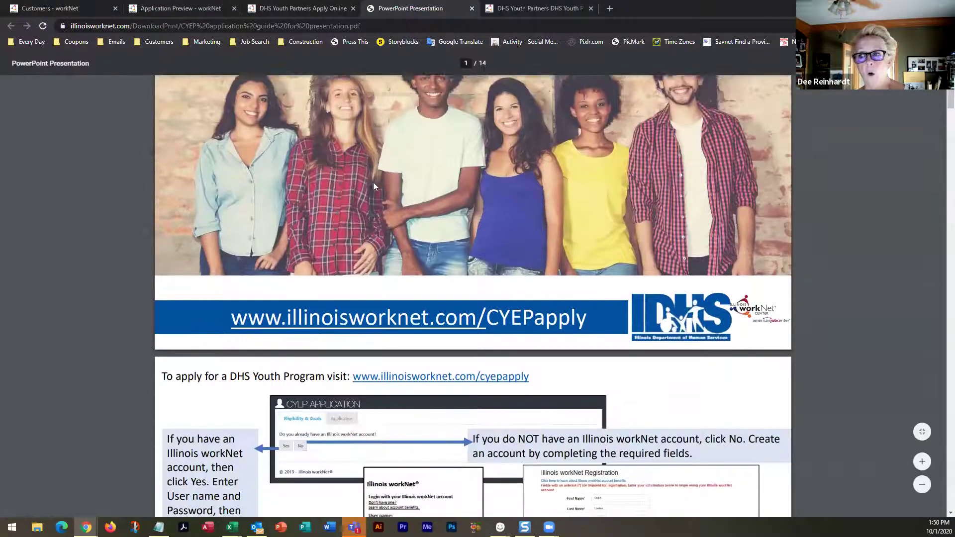
{"action": "scroll", "coordinate": [374, 186], "scroll_direction": "down", "scroll_amount": 4}
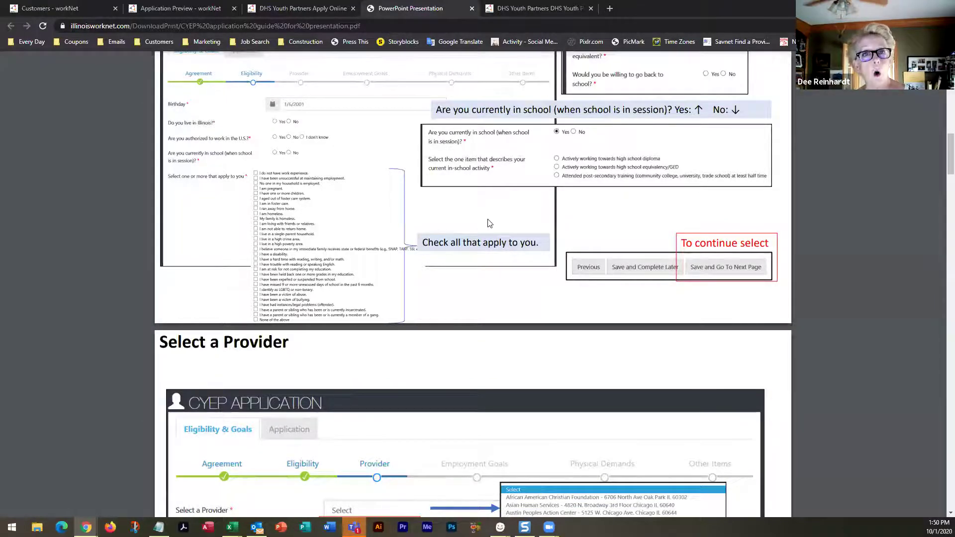
{"action": "scroll", "coordinate": [487, 222], "scroll_direction": "down", "scroll_amount": 5}
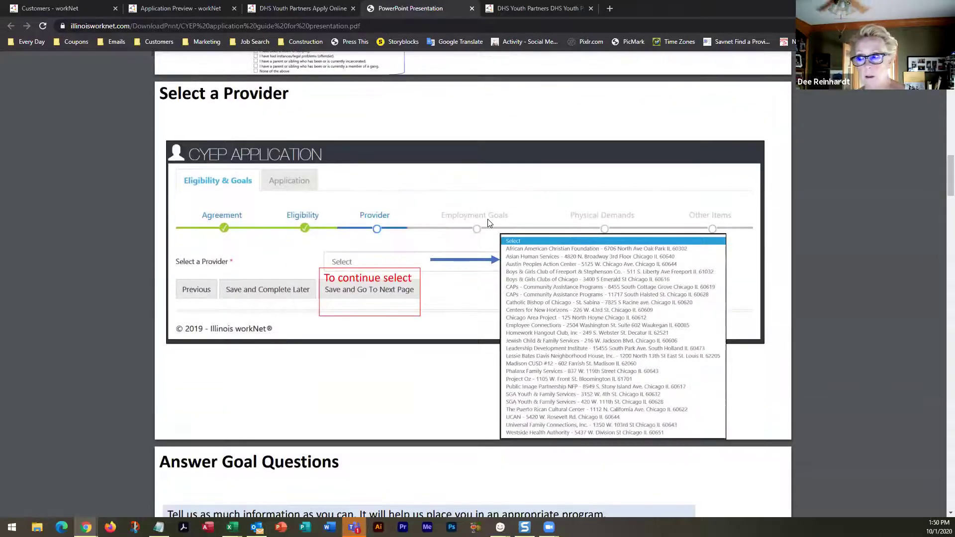
{"action": "scroll", "coordinate": [487, 223], "scroll_direction": "down", "scroll_amount": 7}
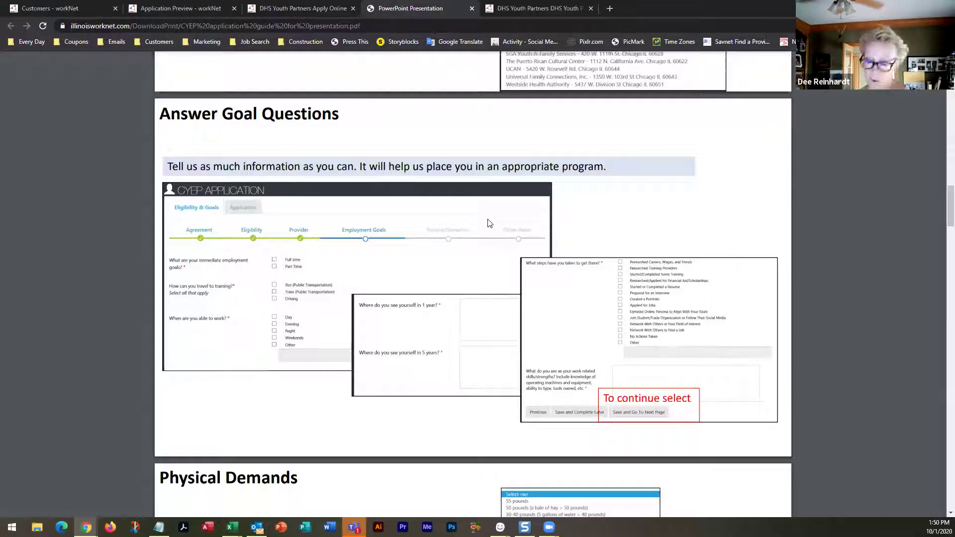
{"action": "left_click", "coordinate": [155, 7]}
Open the youth's DHS Youth Progress page and highlight the 'Eligibility must be verified' message
{"action": "scroll", "coordinate": [193, 284], "scroll_direction": "down", "scroll_amount": 5}
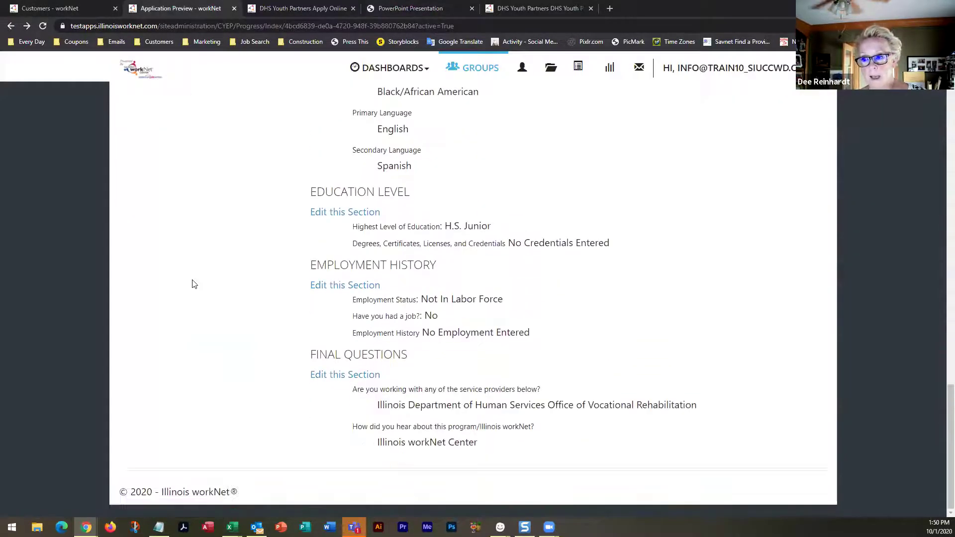
{"action": "scroll", "coordinate": [258, 336], "scroll_direction": "up", "scroll_amount": 10}
{"action": "scroll", "coordinate": [258, 336], "scroll_direction": "up", "scroll_amount": 2}
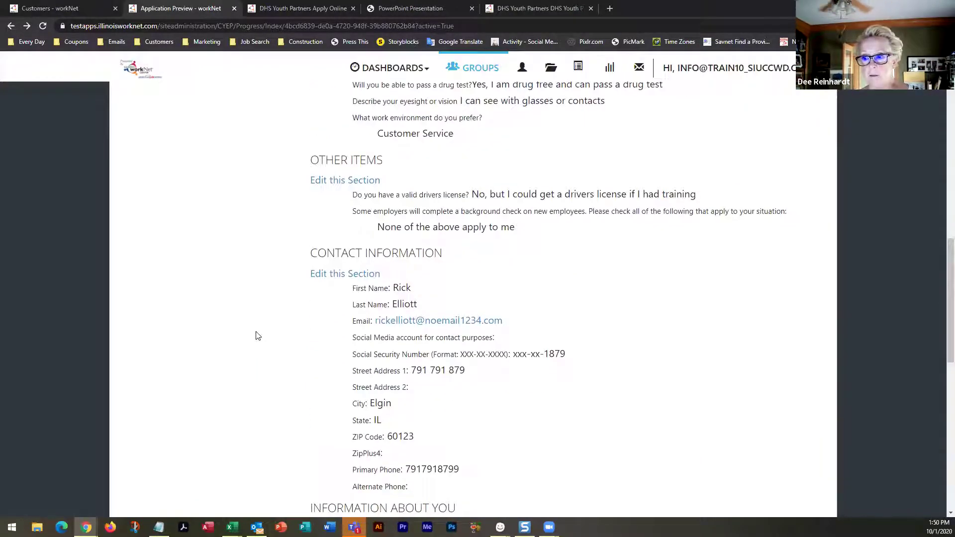
{"action": "scroll", "coordinate": [258, 336], "scroll_direction": "up", "scroll_amount": 3}
{"action": "scroll", "coordinate": [257, 336], "scroll_direction": "down", "scroll_amount": 2}
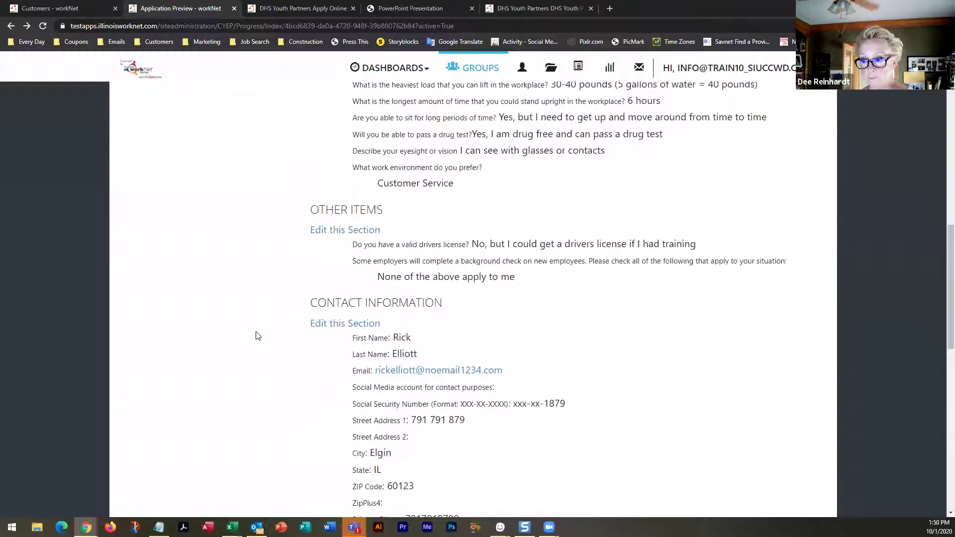
{"action": "scroll", "coordinate": [258, 336], "scroll_direction": "up", "scroll_amount": 13}
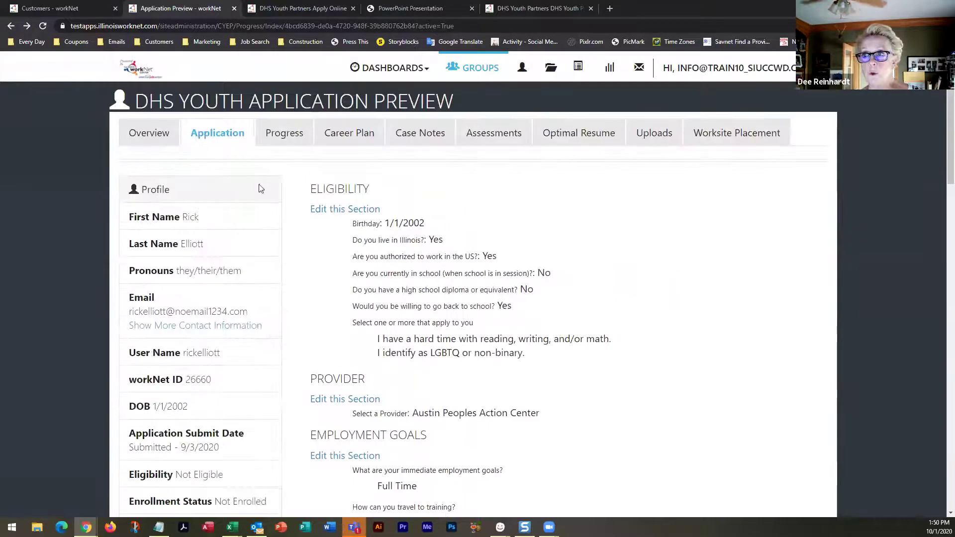
{"action": "left_click", "coordinate": [277, 134]}
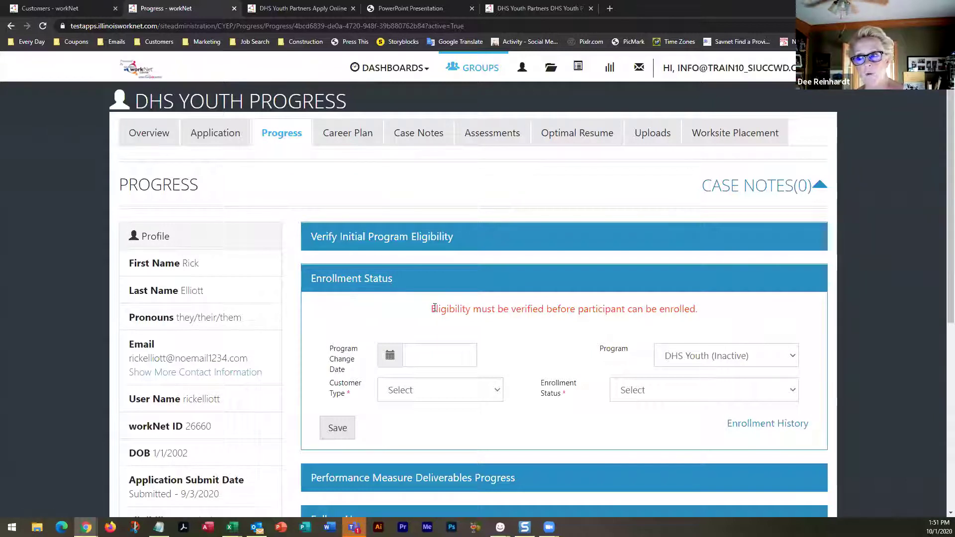
{"action": "left_click_drag", "start_coordinate": [430, 310], "coordinate": [705, 314]}
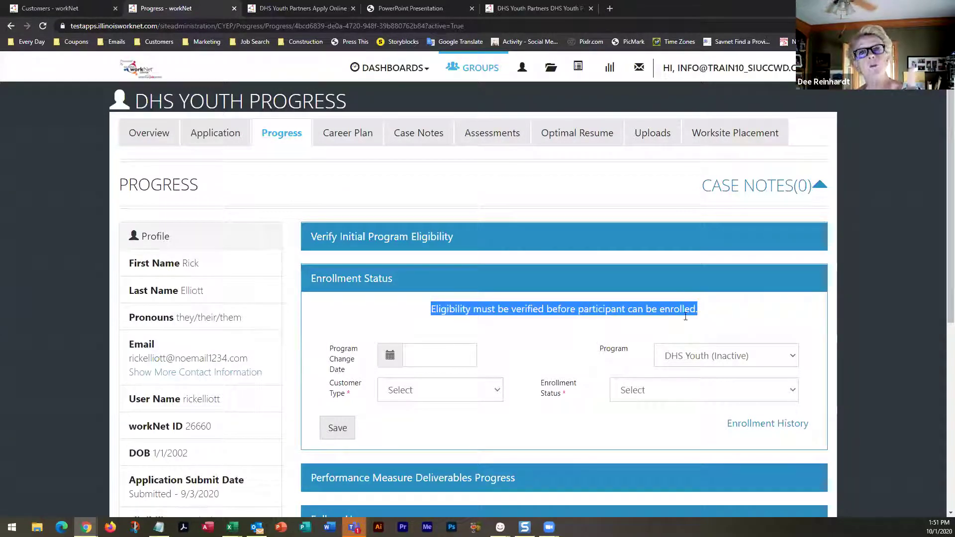
{"action": "left_click", "coordinate": [436, 243]}
Expand Verify Initial Program Eligibility and view the Verified dropdown options for Age
{"action": "scroll", "coordinate": [527, 224], "scroll_direction": "down", "scroll_amount": 2}
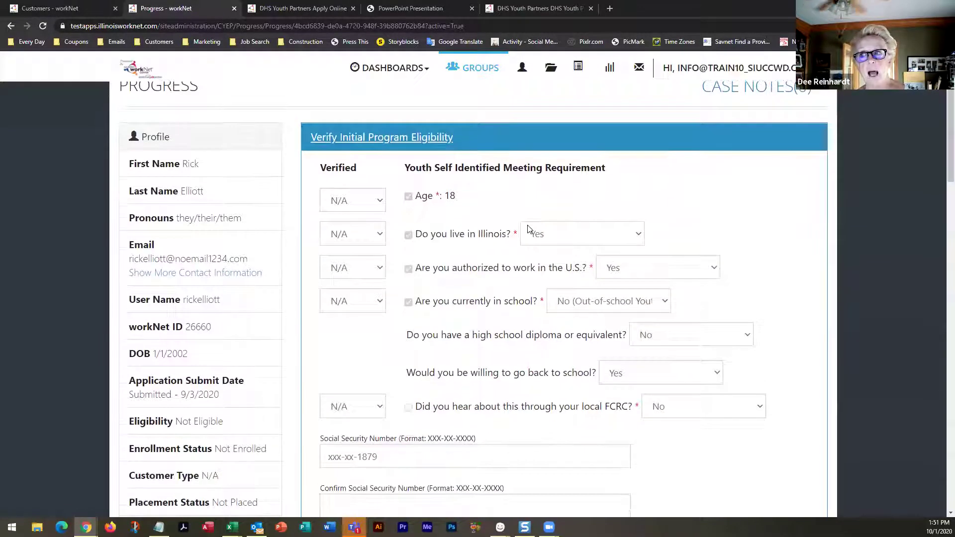
{"action": "scroll", "coordinate": [528, 229], "scroll_direction": "down", "scroll_amount": 1}
{"action": "scroll", "coordinate": [523, 229], "scroll_direction": "up", "scroll_amount": 1}
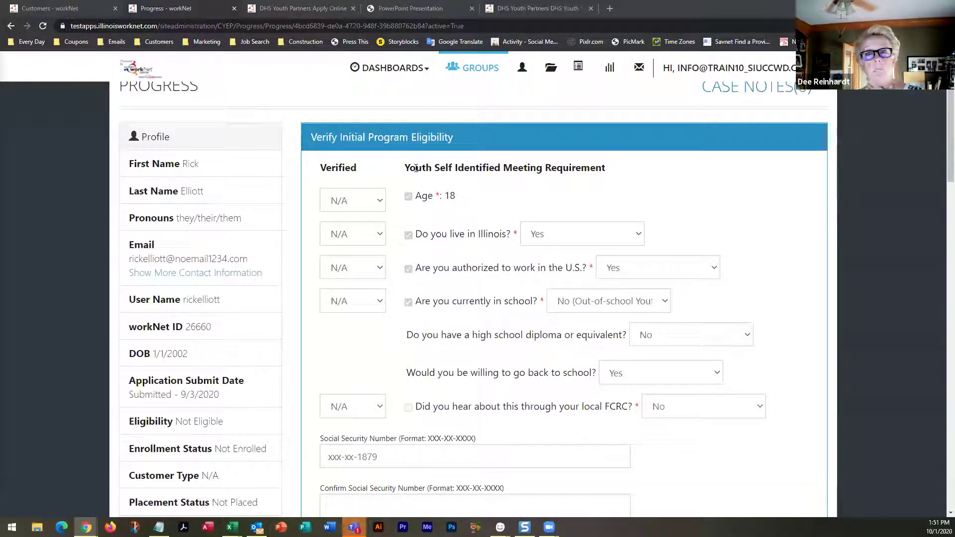
{"action": "left_click", "coordinate": [382, 206]}
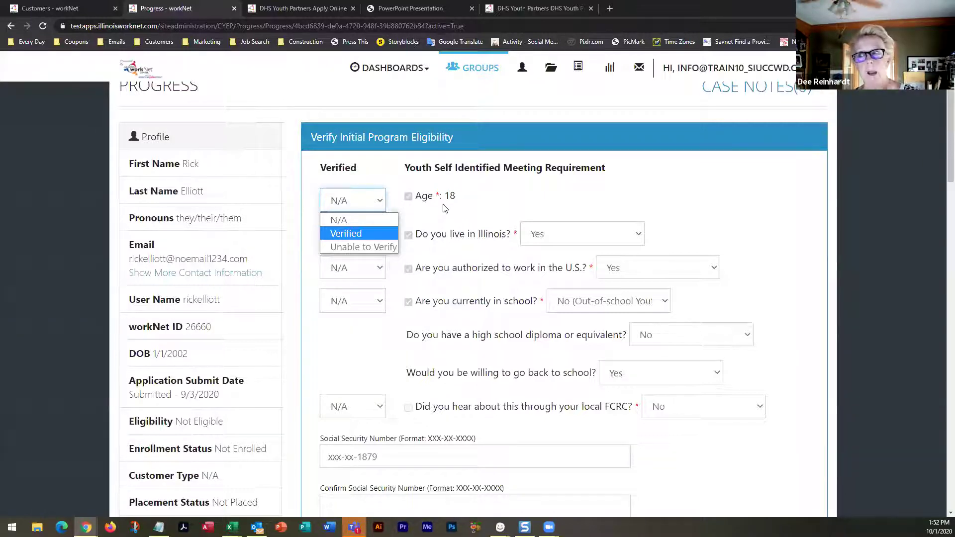
{"action": "scroll", "coordinate": [445, 214], "scroll_direction": "up", "scroll_amount": 2}
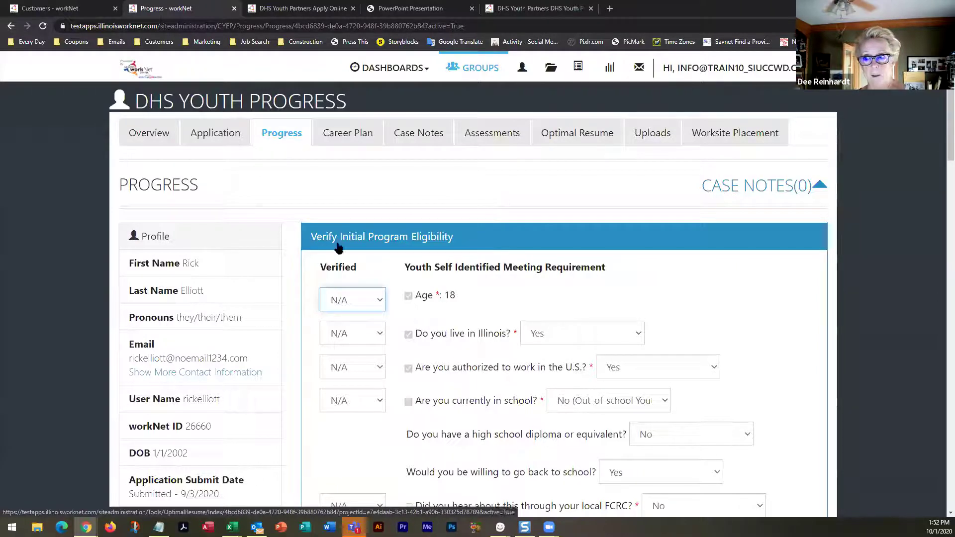
Mark Age, Illinois residence, US work authorization and out-of-school status each as Verified
{"action": "scroll", "coordinate": [383, 215], "scroll_direction": "down", "scroll_amount": 2}
{"action": "left_click", "coordinate": [358, 201]}
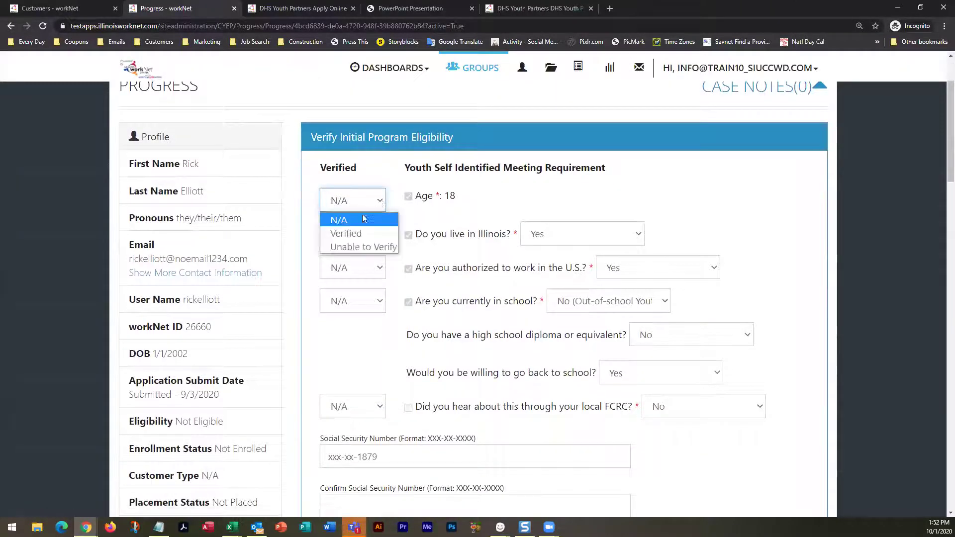
{"action": "left_click", "coordinate": [350, 234]}
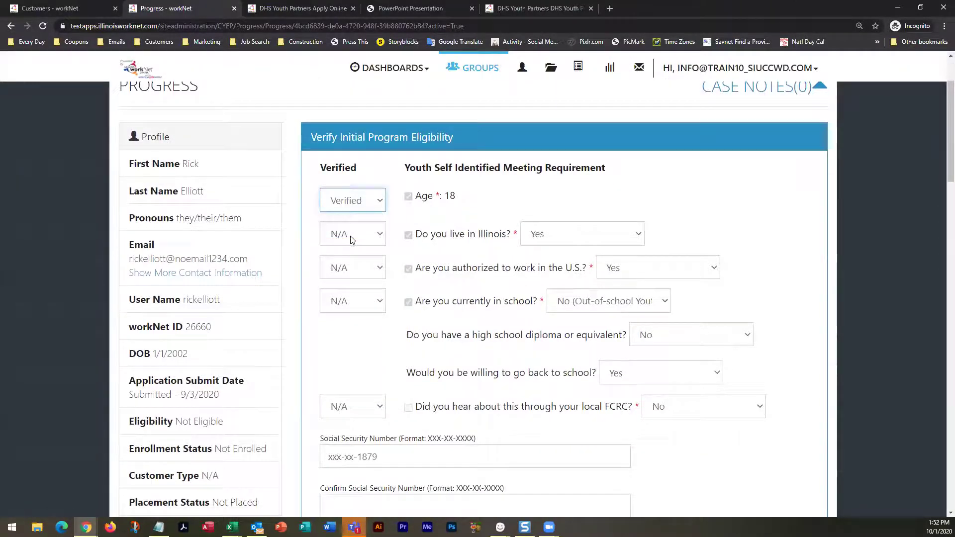
{"action": "left_click", "coordinate": [380, 234]}
{"action": "left_click", "coordinate": [352, 267]}
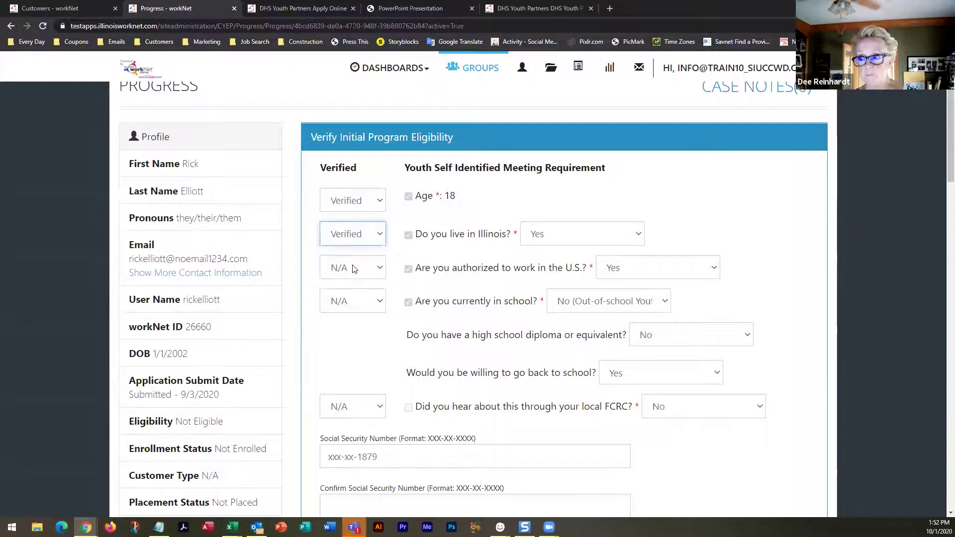
{"action": "left_click", "coordinate": [381, 268]}
{"action": "left_click", "coordinate": [354, 301]}
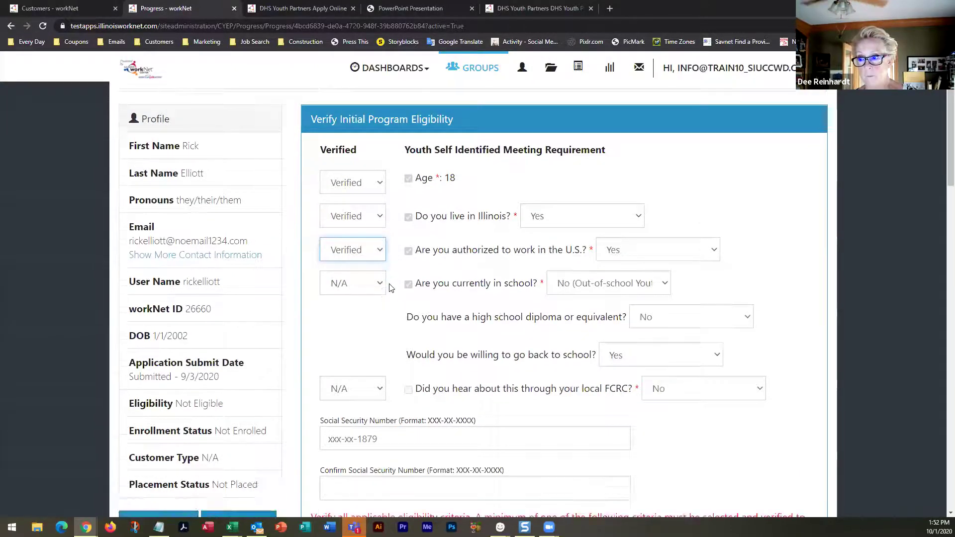
{"action": "scroll", "coordinate": [386, 279], "scroll_direction": "down", "scroll_amount": 3}
{"action": "left_click", "coordinate": [380, 153]}
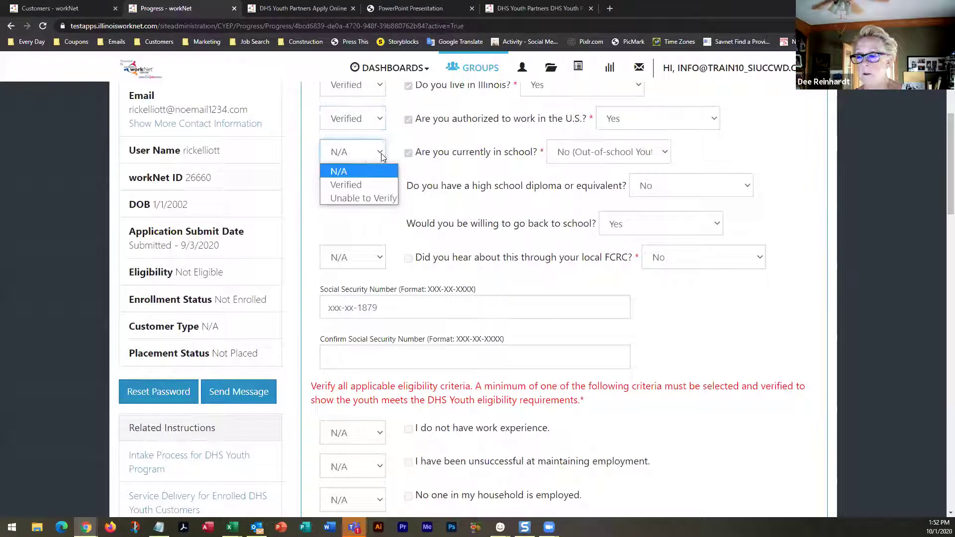
{"action": "left_click", "coordinate": [361, 185]}
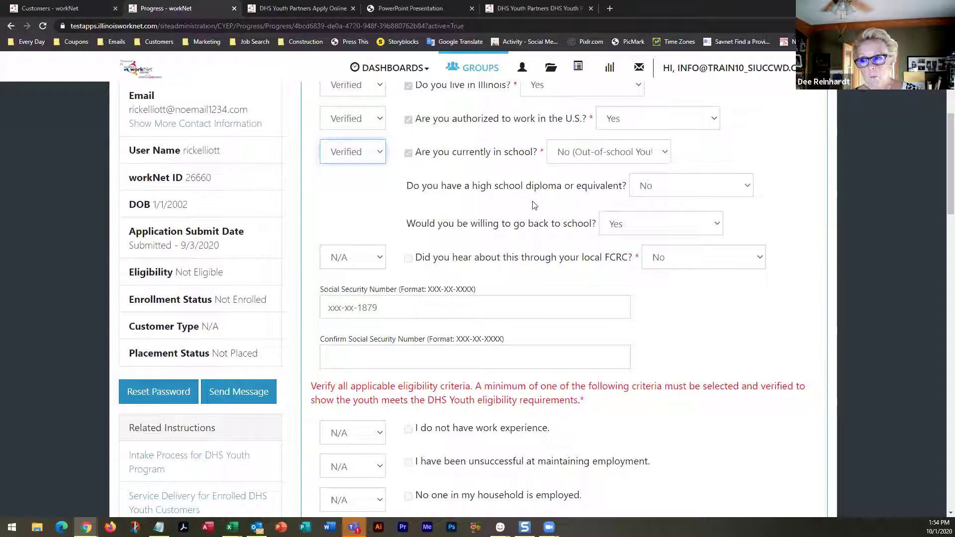
Mark 'Did you hear about this through your local FCRC?' as Verified, then review remaining criteria
{"action": "scroll", "coordinate": [552, 199], "scroll_direction": "down", "scroll_amount": 1}
{"action": "scroll", "coordinate": [552, 200], "scroll_direction": "down", "scroll_amount": 1}
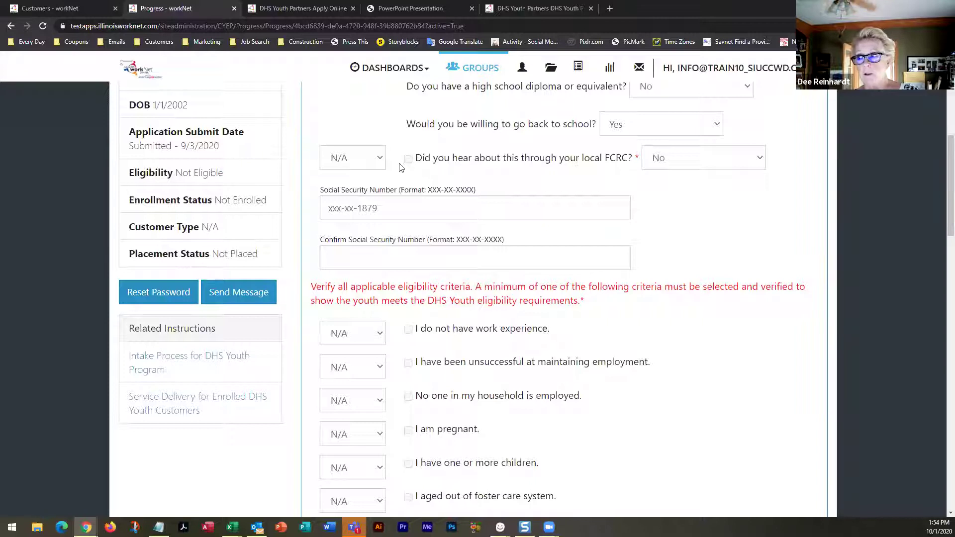
{"action": "left_click", "coordinate": [379, 161]}
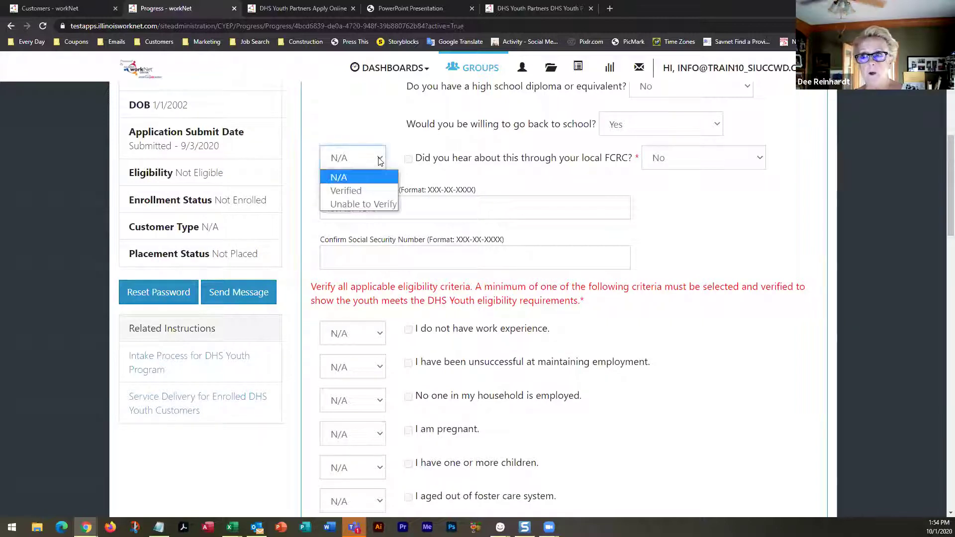
{"action": "left_click", "coordinate": [353, 190]}
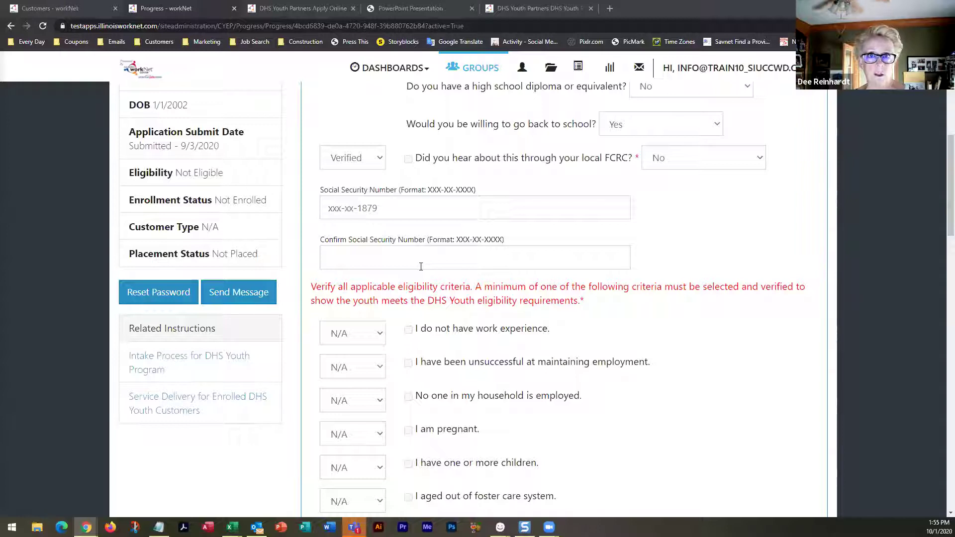
{"action": "scroll", "coordinate": [421, 266], "scroll_direction": "down", "scroll_amount": 4}
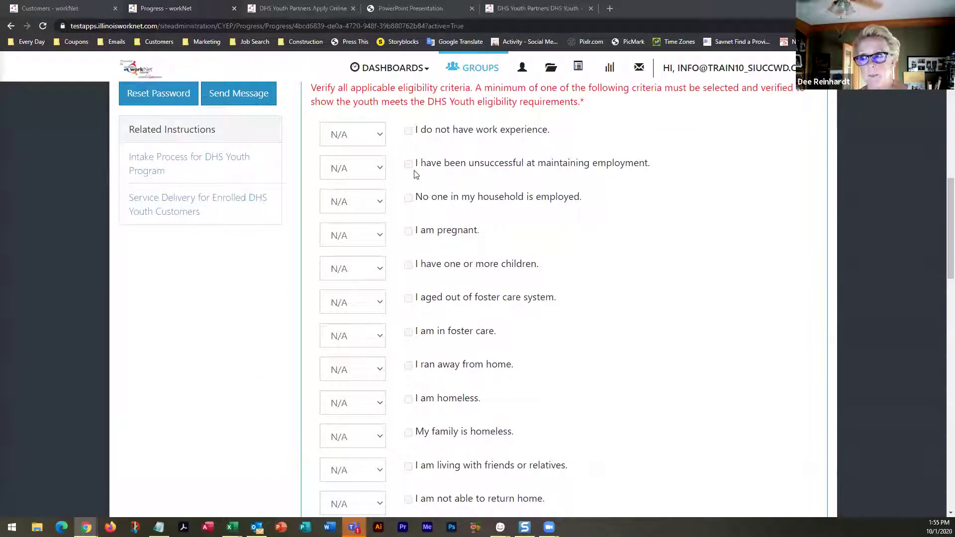
{"action": "scroll", "coordinate": [409, 364], "scroll_direction": "down", "scroll_amount": 6}
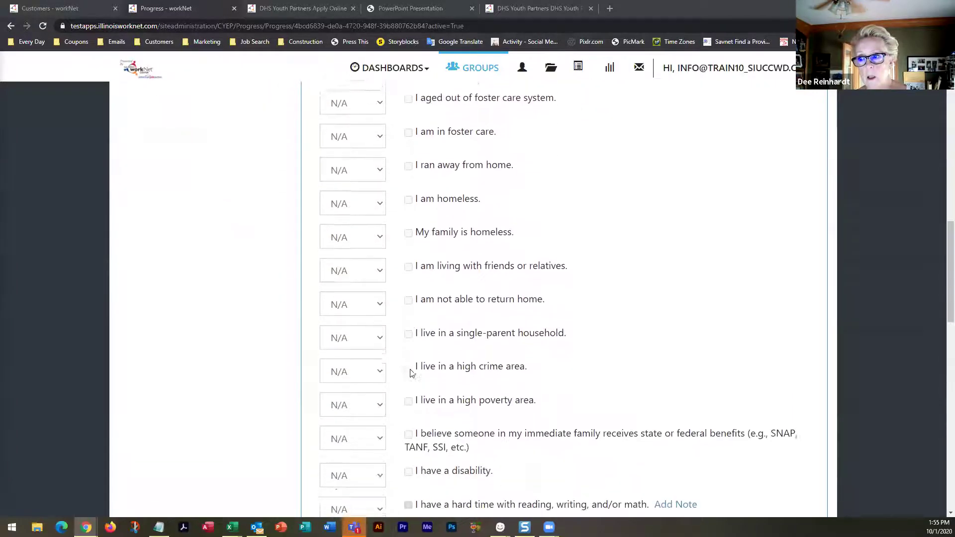
{"action": "scroll", "coordinate": [410, 373], "scroll_direction": "down", "scroll_amount": 2}
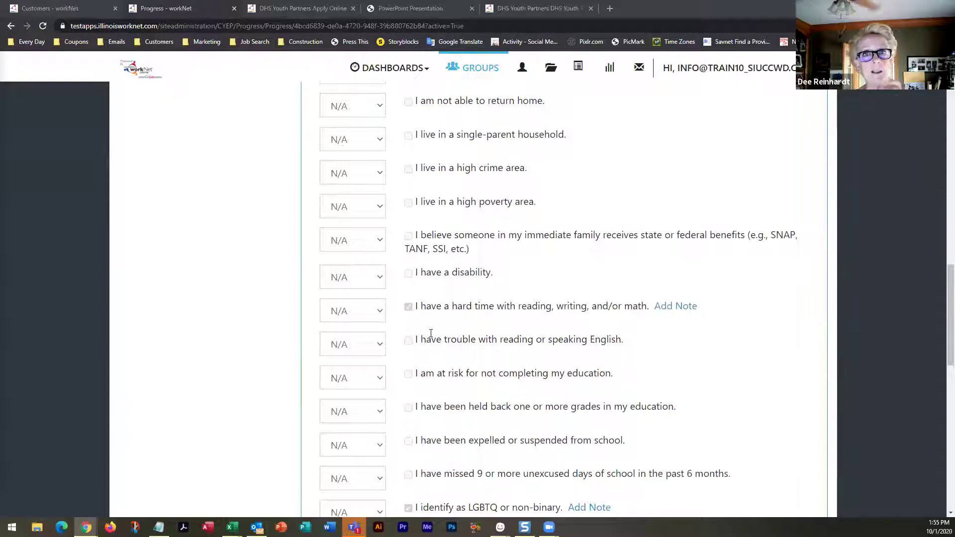
{"action": "scroll", "coordinate": [482, 334], "scroll_direction": "up", "scroll_amount": 7}
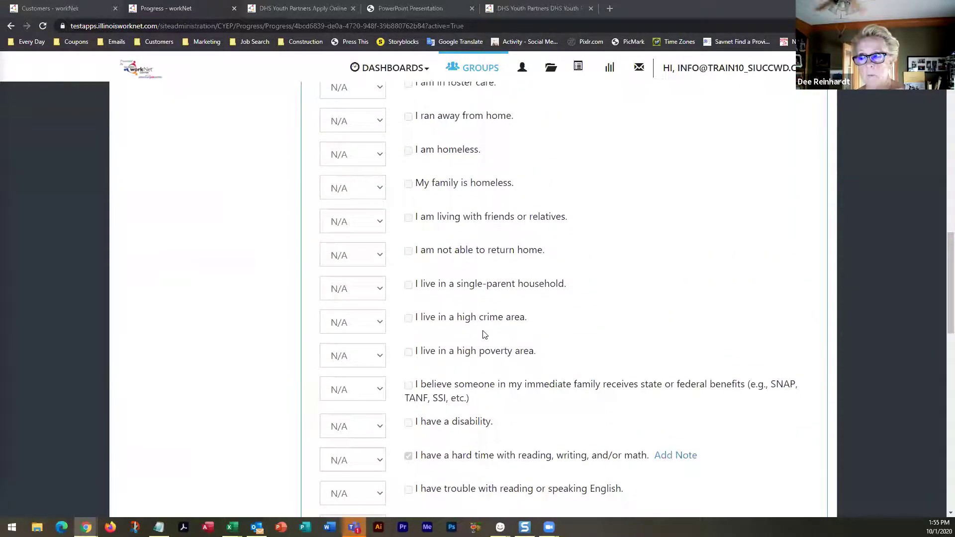
{"action": "left_click", "coordinate": [407, 182]}
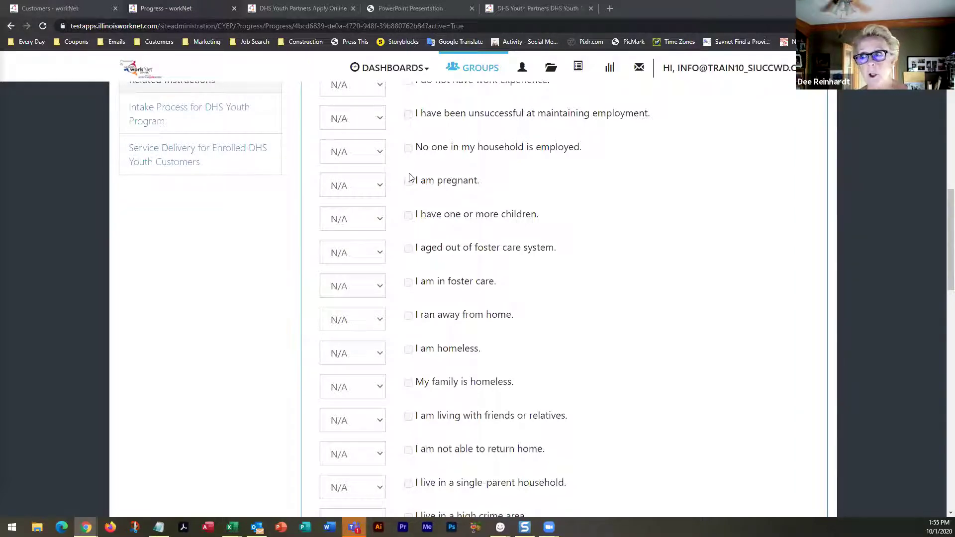
{"action": "left_click", "coordinate": [380, 187]}
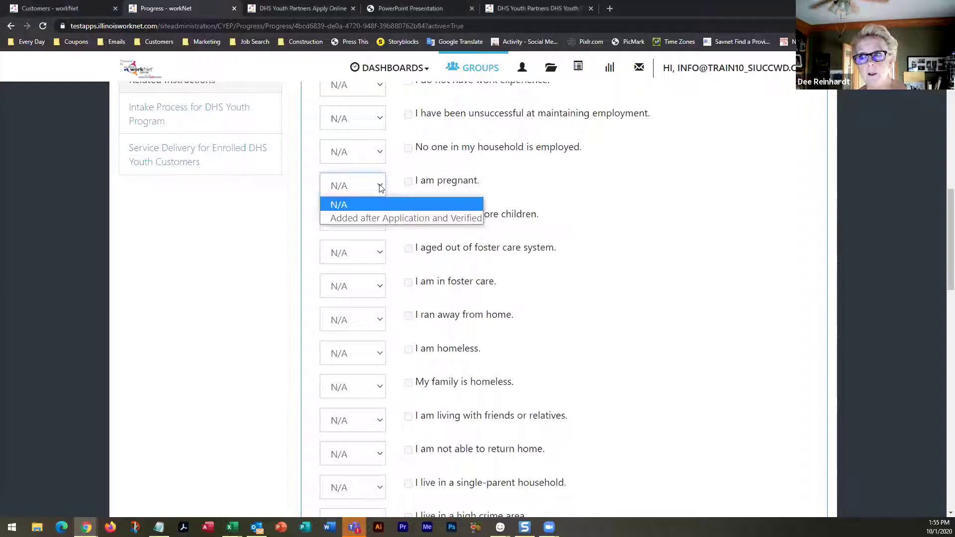
{"action": "left_click", "coordinate": [378, 219]}
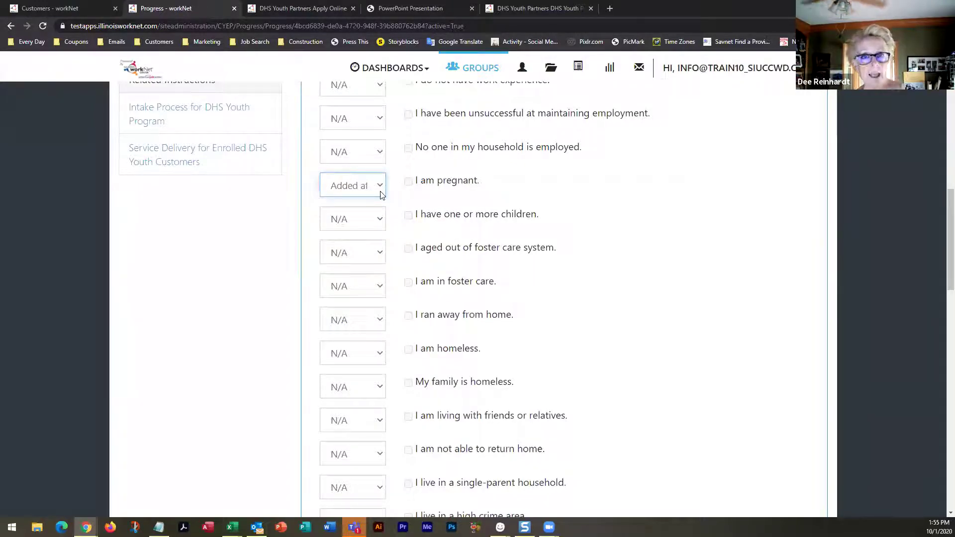
{"action": "left_click", "coordinate": [380, 190]}
{"action": "left_click", "coordinate": [377, 205]}
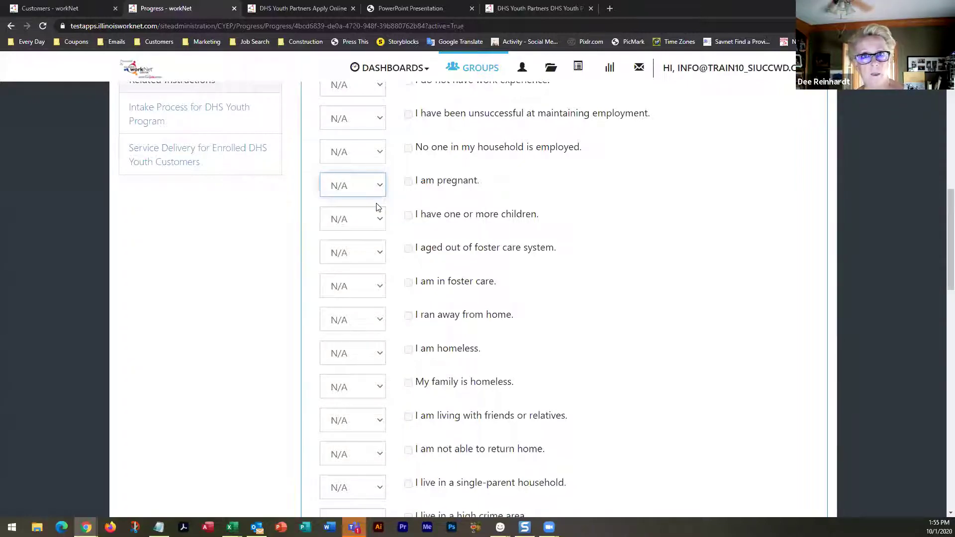
{"action": "scroll", "coordinate": [398, 307], "scroll_direction": "down", "scroll_amount": 4}
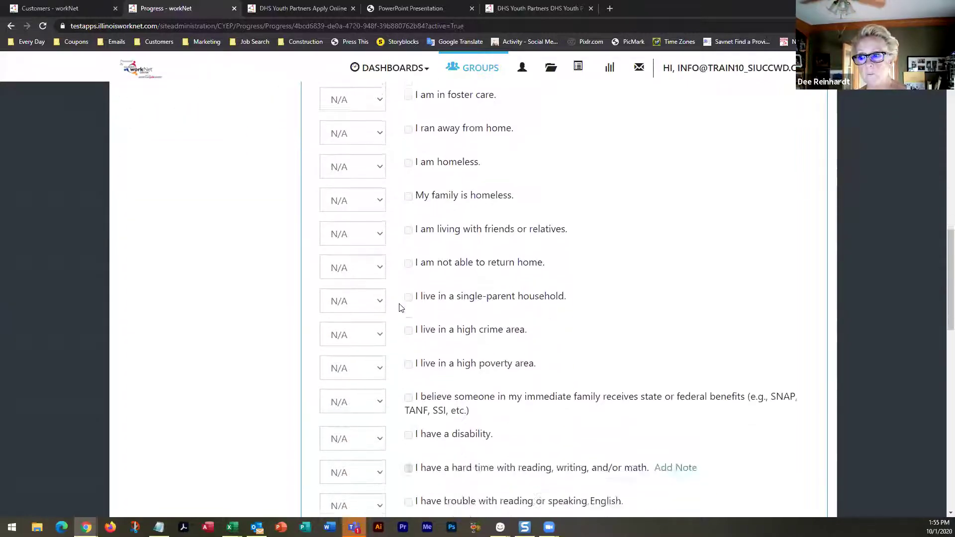
{"action": "scroll", "coordinate": [401, 307], "scroll_direction": "down", "scroll_amount": 4}
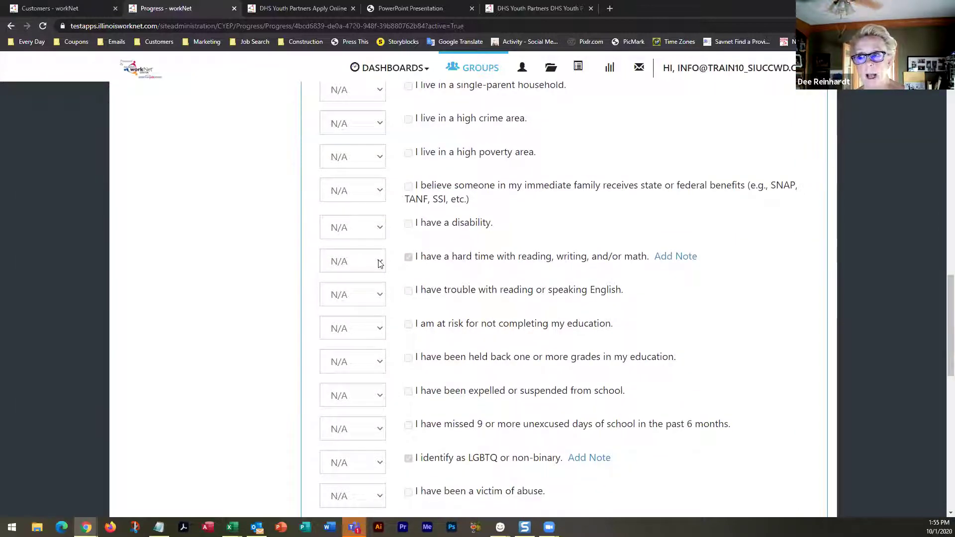
Set the reading/writing/math difficulty and 'I identify as LGBTQ or non-binary' criteria to Verified
{"action": "left_click", "coordinate": [380, 263]}
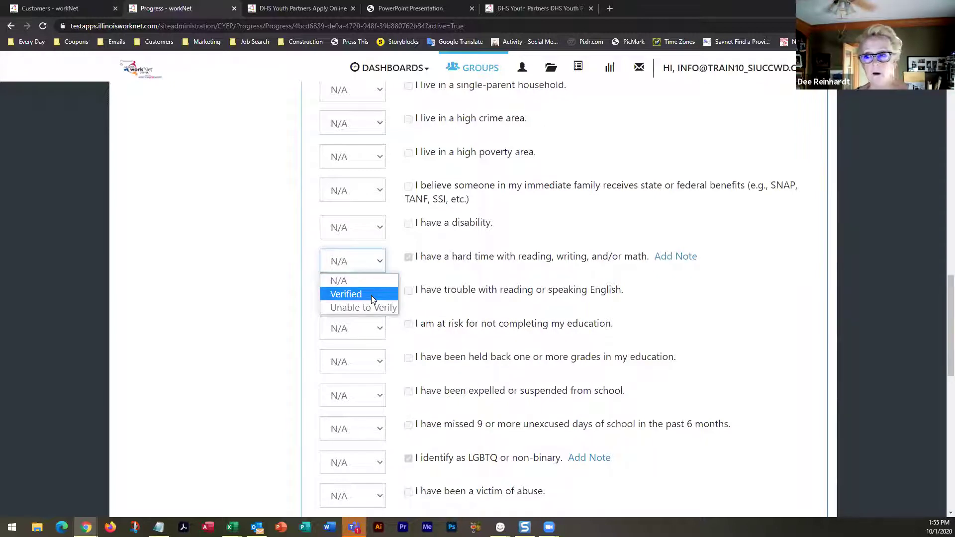
{"action": "left_click", "coordinate": [371, 296]}
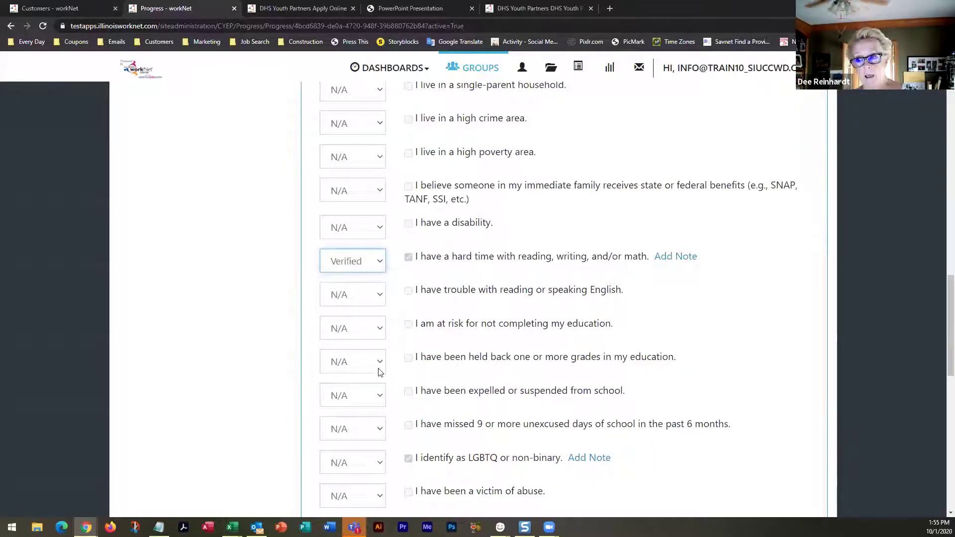
{"action": "scroll", "coordinate": [379, 372], "scroll_direction": "down", "scroll_amount": 3}
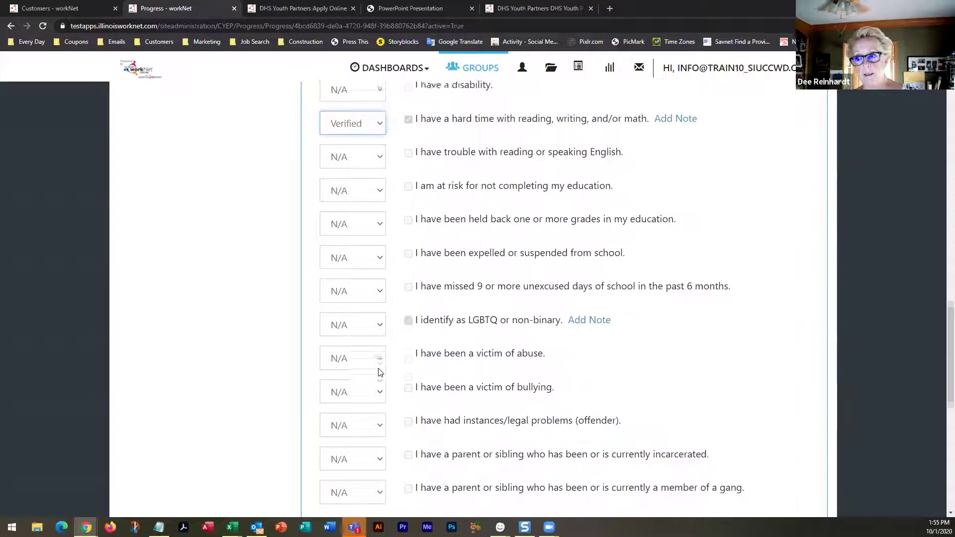
{"action": "left_click", "coordinate": [380, 313]}
{"action": "left_click", "coordinate": [359, 348]}
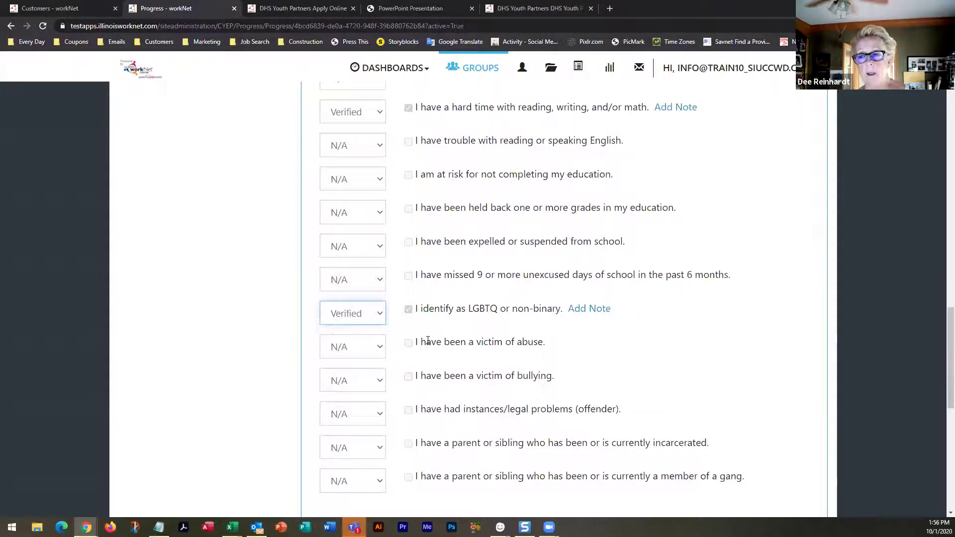
{"action": "scroll", "coordinate": [431, 215], "scroll_direction": "up", "scroll_amount": 8}
{"action": "scroll", "coordinate": [431, 215], "scroll_direction": "up", "scroll_amount": 10}
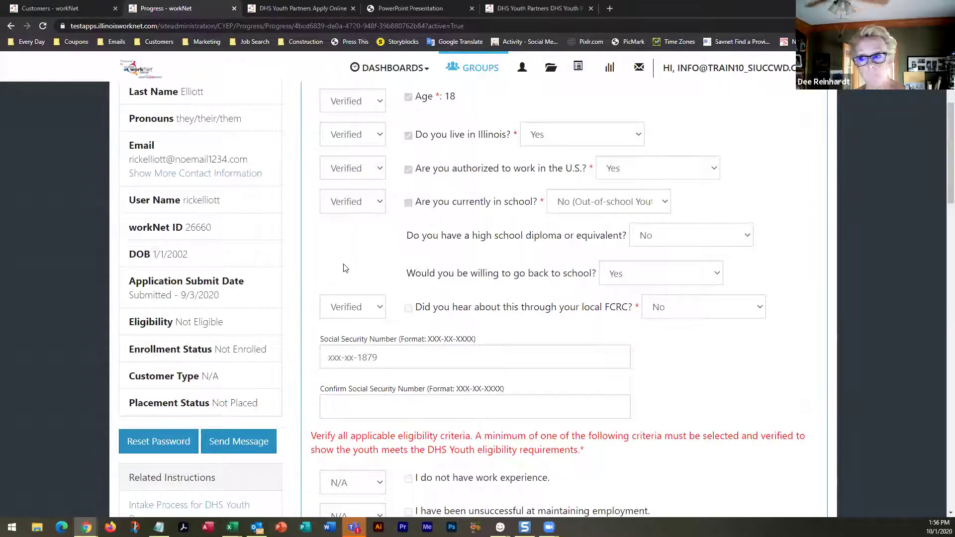
{"action": "scroll", "coordinate": [346, 268], "scroll_direction": "down", "scroll_amount": 7}
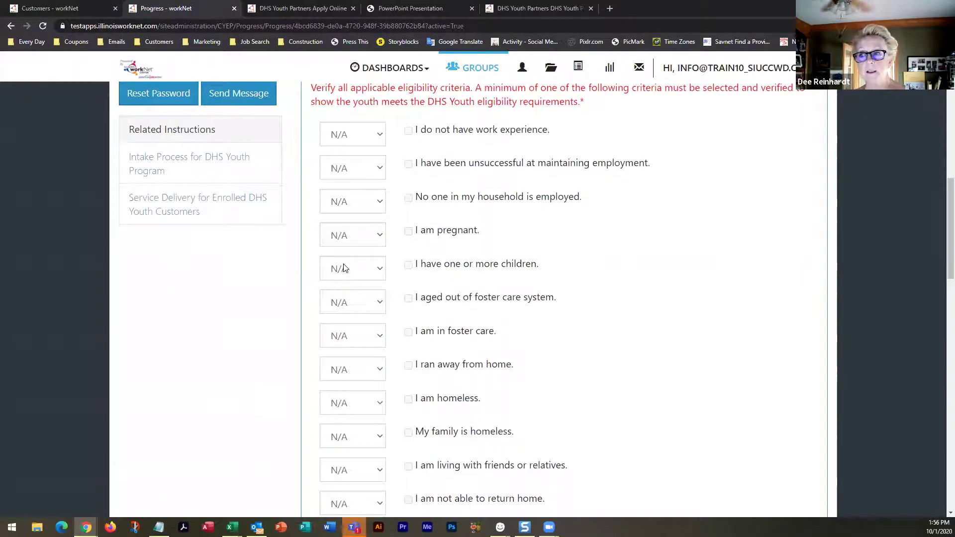
{"action": "scroll", "coordinate": [343, 269], "scroll_direction": "down", "scroll_amount": 7}
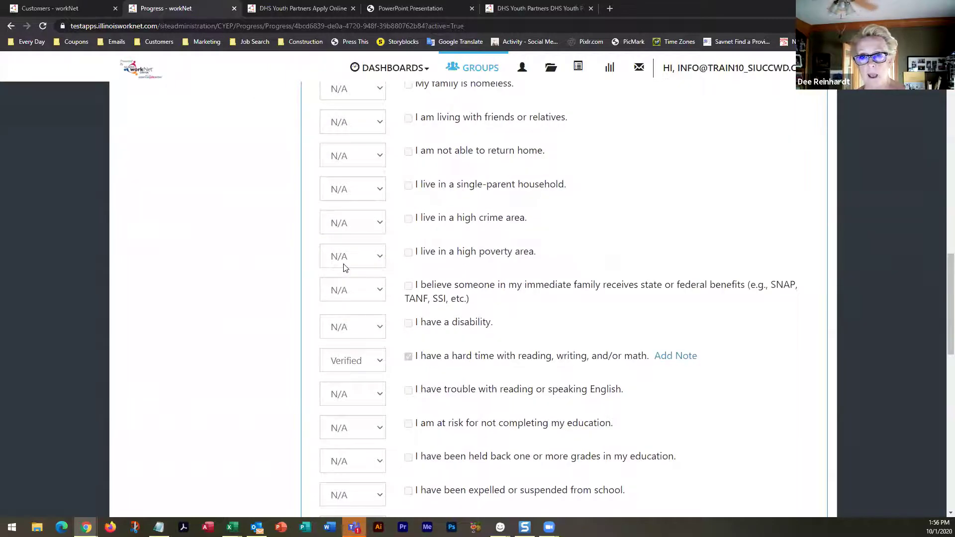
{"action": "scroll", "coordinate": [346, 268], "scroll_direction": "down", "scroll_amount": 4}
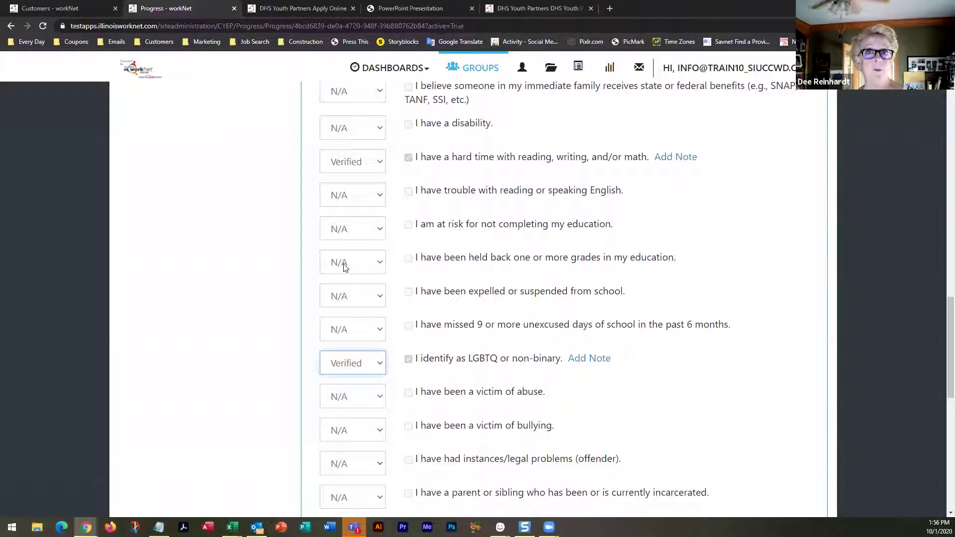
{"action": "scroll", "coordinate": [343, 267], "scroll_direction": "down", "scroll_amount": 3}
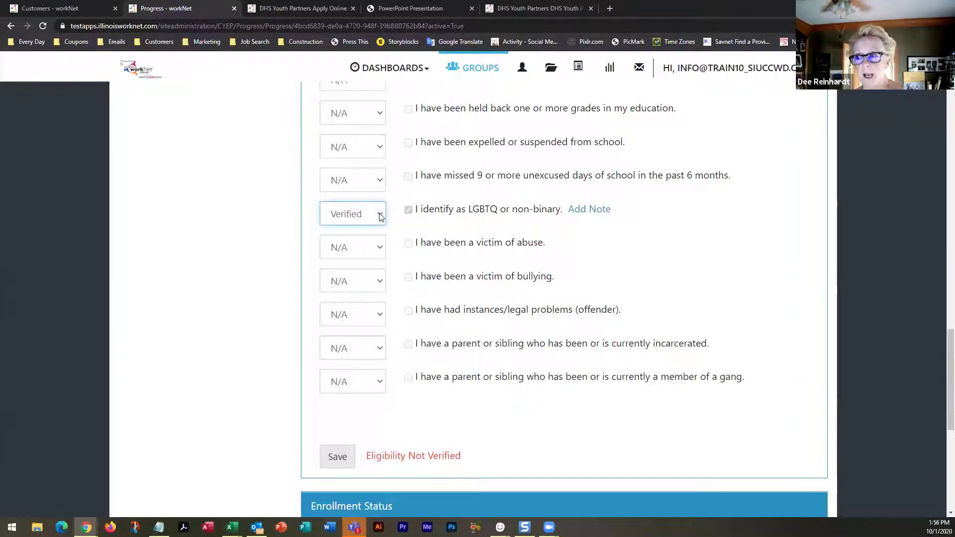
{"action": "left_click", "coordinate": [596, 213]}
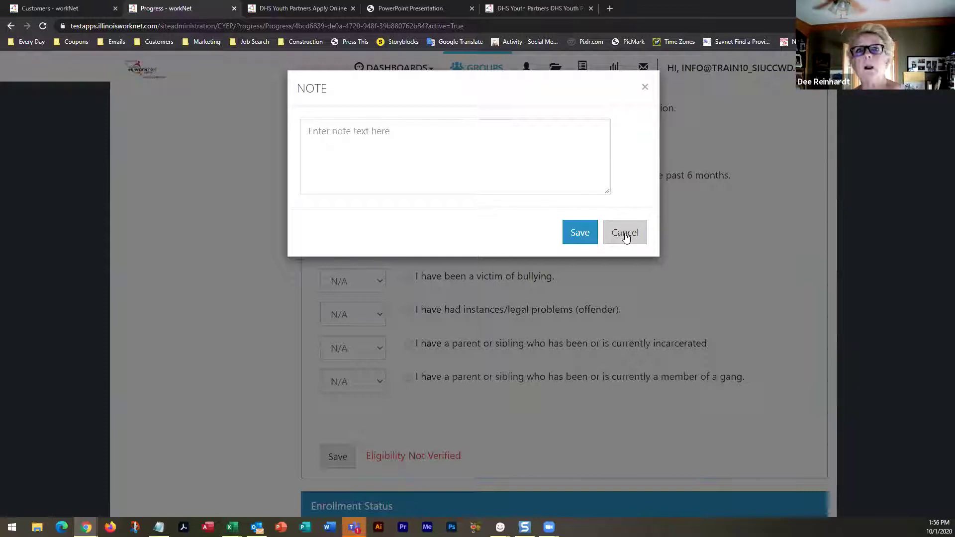
{"action": "left_click", "coordinate": [625, 234]}
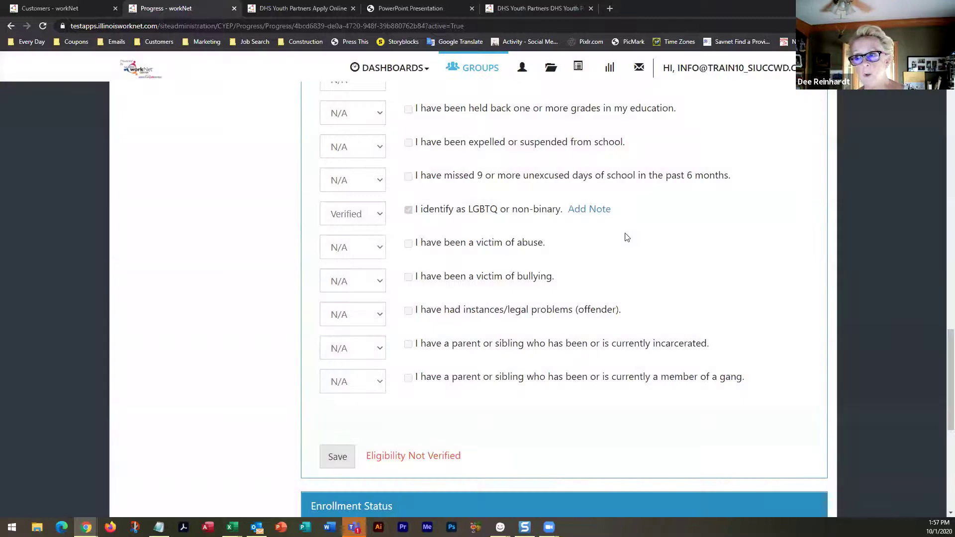
{"action": "scroll", "coordinate": [453, 271], "scroll_direction": "down", "scroll_amount": 3}
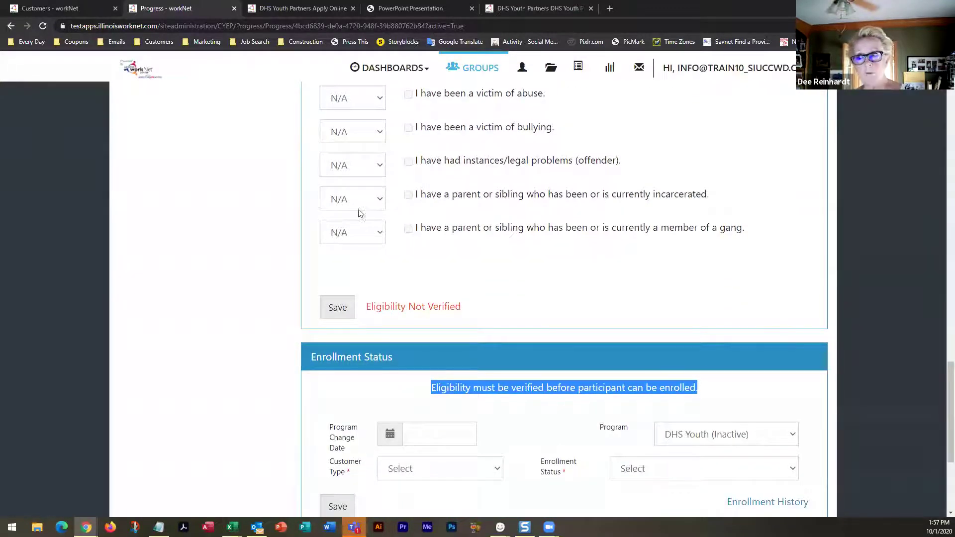
Save the eligibility criteria and highlight the new Verified Eligible 10/1/2020 status line
{"action": "left_click", "coordinate": [338, 313]}
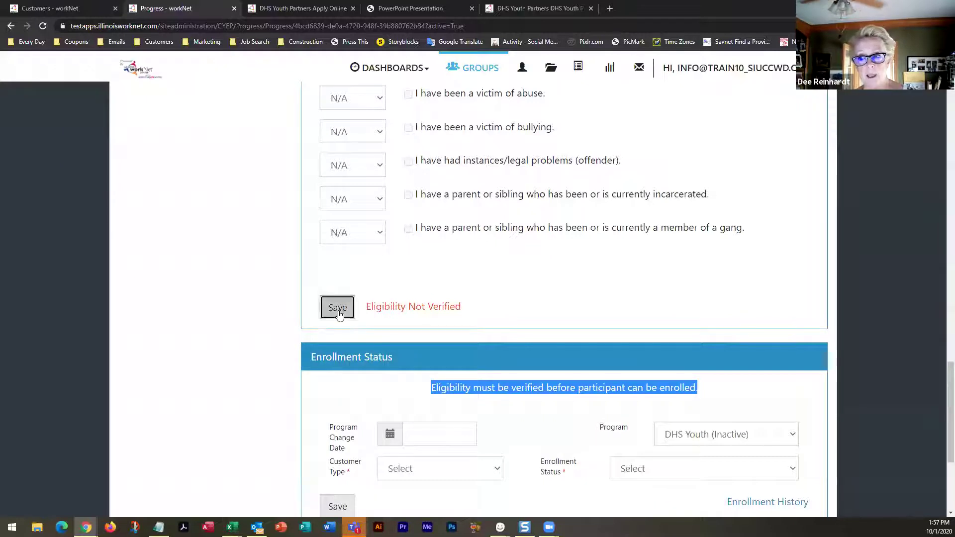
{"action": "left_click_drag", "start_coordinate": [366, 306], "coordinate": [641, 308]}
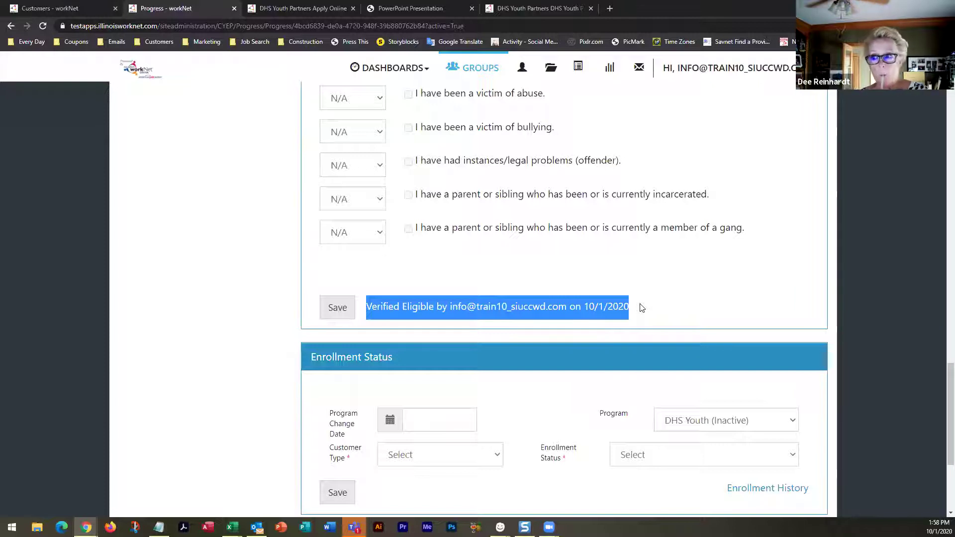
{"action": "scroll", "coordinate": [266, 273], "scroll_direction": "down", "scroll_amount": 3}
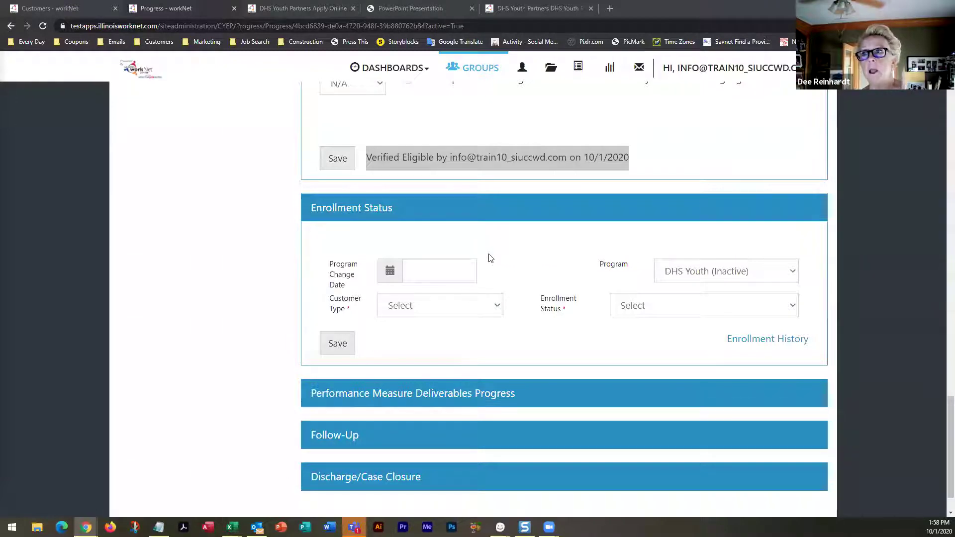
From the customer list, open the DHS YOUTH dashboard from DASHBOARDS in a new tab
{"action": "left_click", "coordinate": [59, 8]}
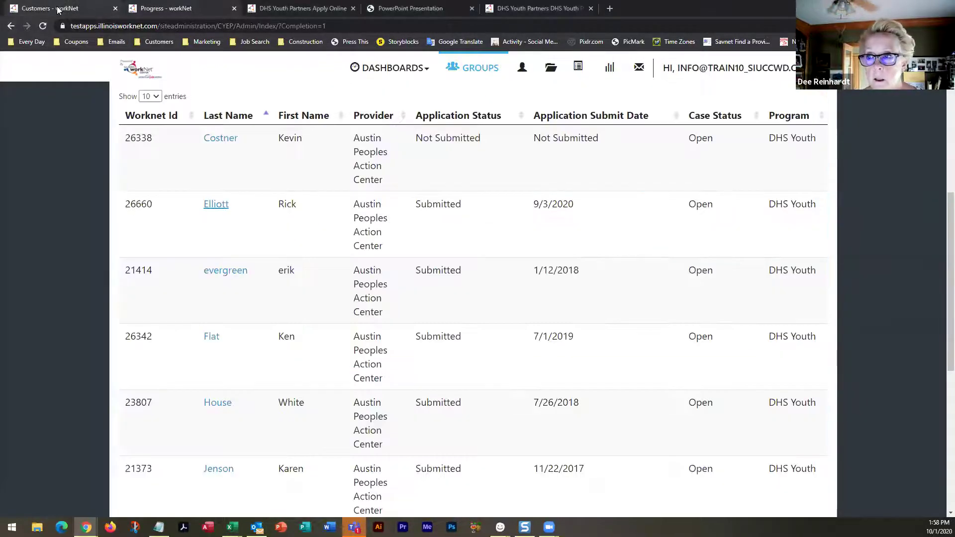
{"action": "left_click", "coordinate": [427, 73]}
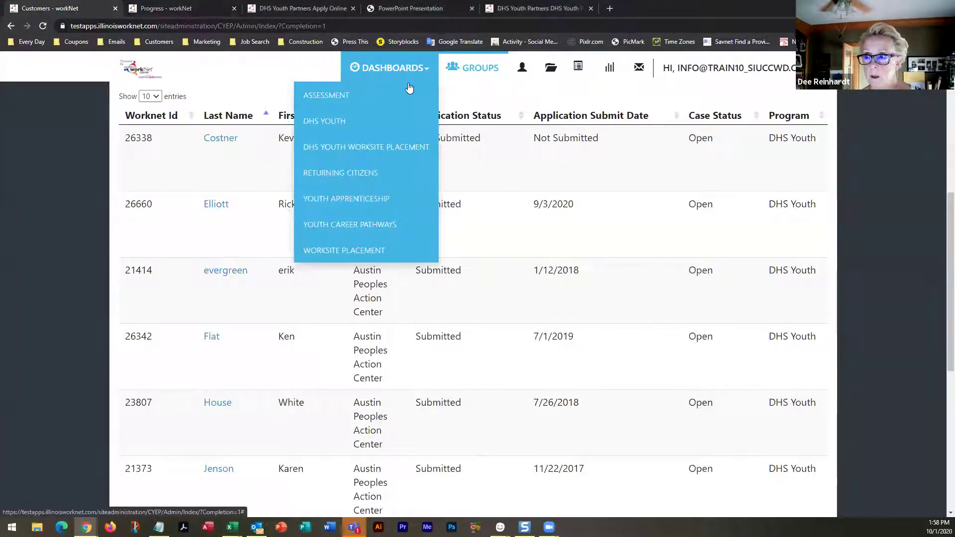
{"action": "right_click", "coordinate": [339, 121]}
{"action": "left_click", "coordinate": [357, 126]}
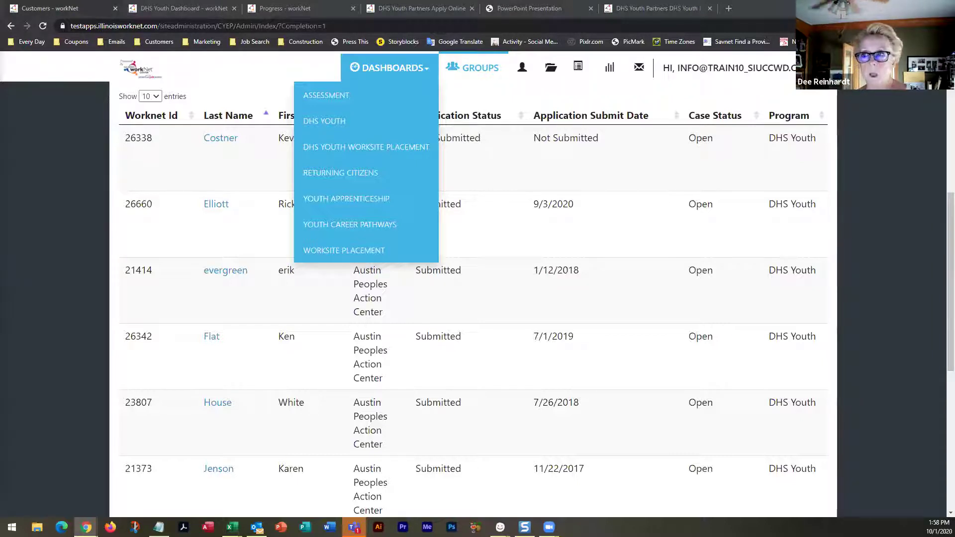
Review the DHS Youth Dashboard counts: 29 of 32 applications submitted, 25 verified eligible
{"action": "left_click", "coordinate": [179, 9]}
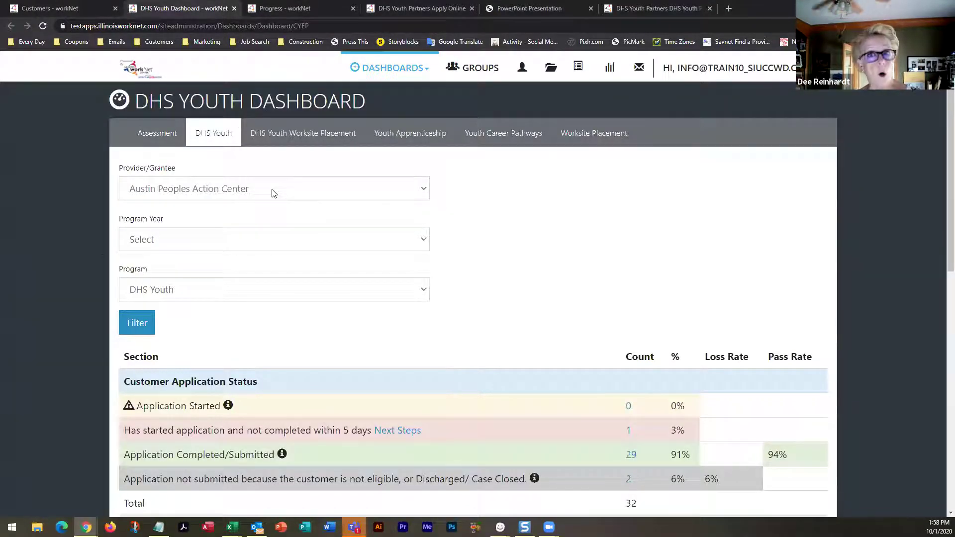
{"action": "scroll", "coordinate": [272, 193], "scroll_direction": "down", "scroll_amount": 2}
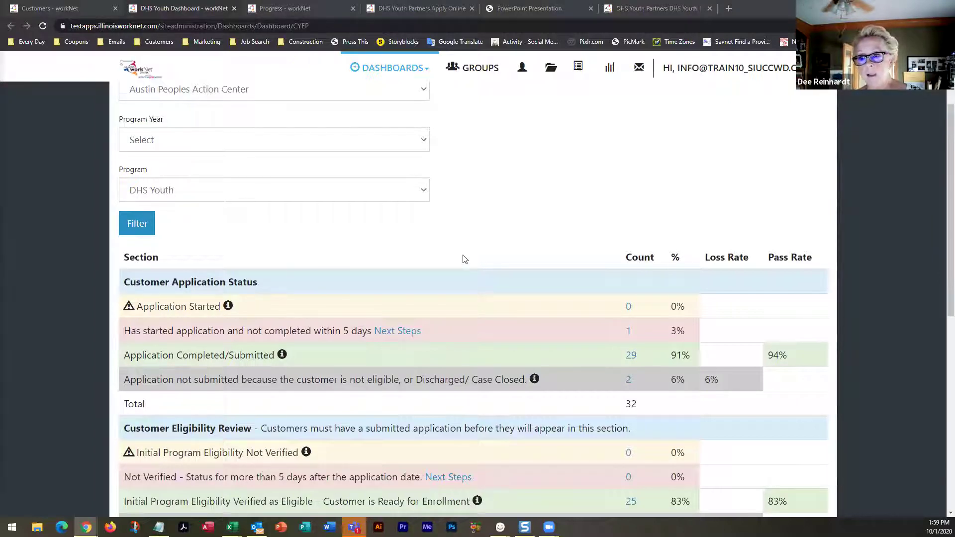
{"action": "scroll", "coordinate": [462, 255], "scroll_direction": "down", "scroll_amount": 2}
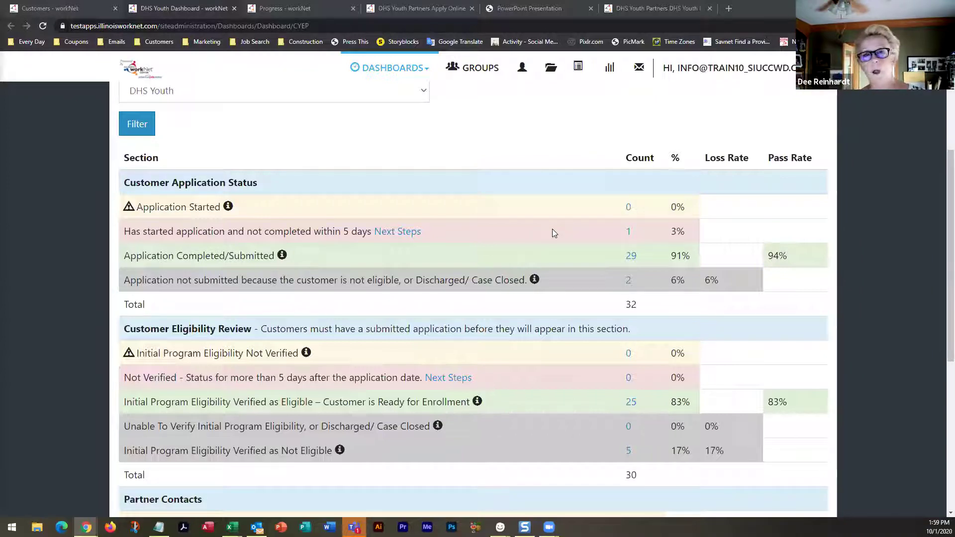
{"action": "left_click", "coordinate": [628, 233]}
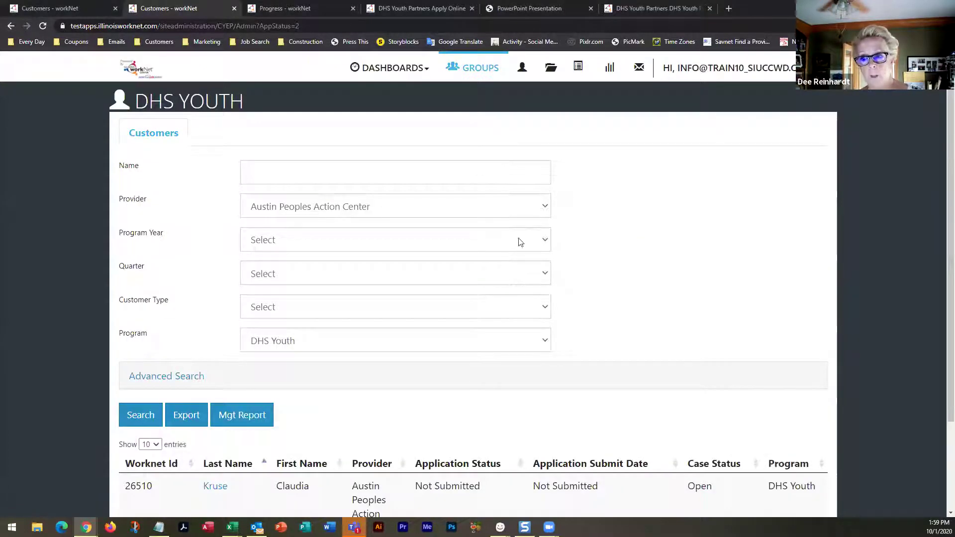
{"action": "scroll", "coordinate": [520, 242], "scroll_direction": "down", "scroll_amount": 3}
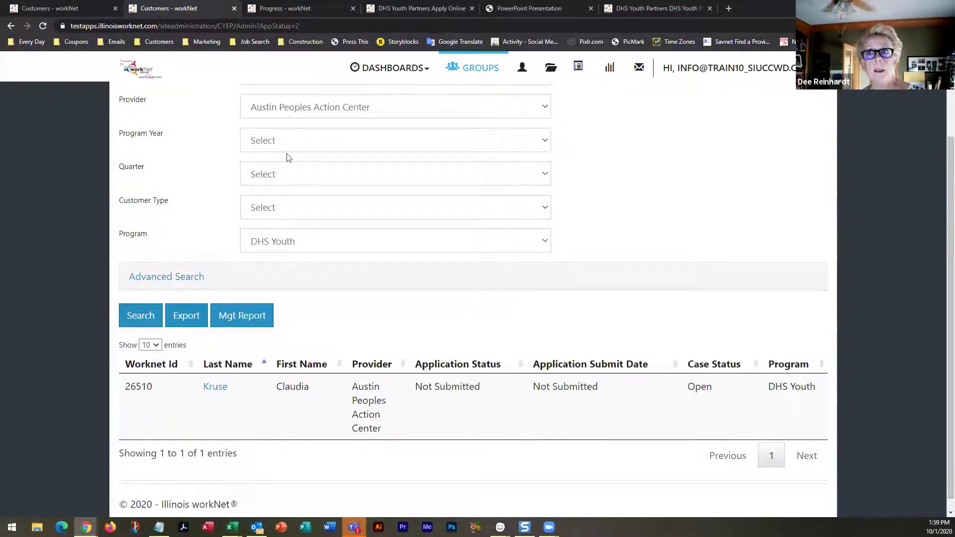
{"action": "left_click", "coordinate": [11, 25]}
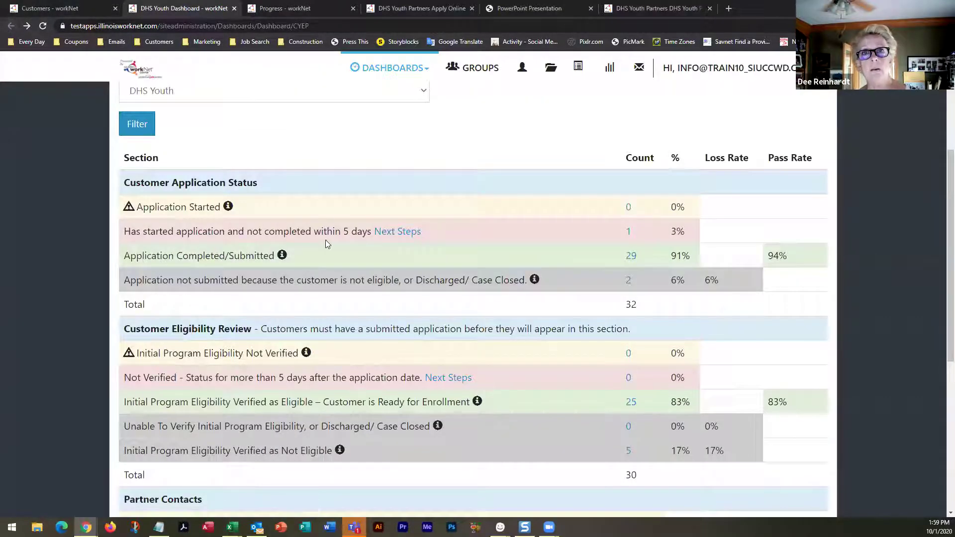
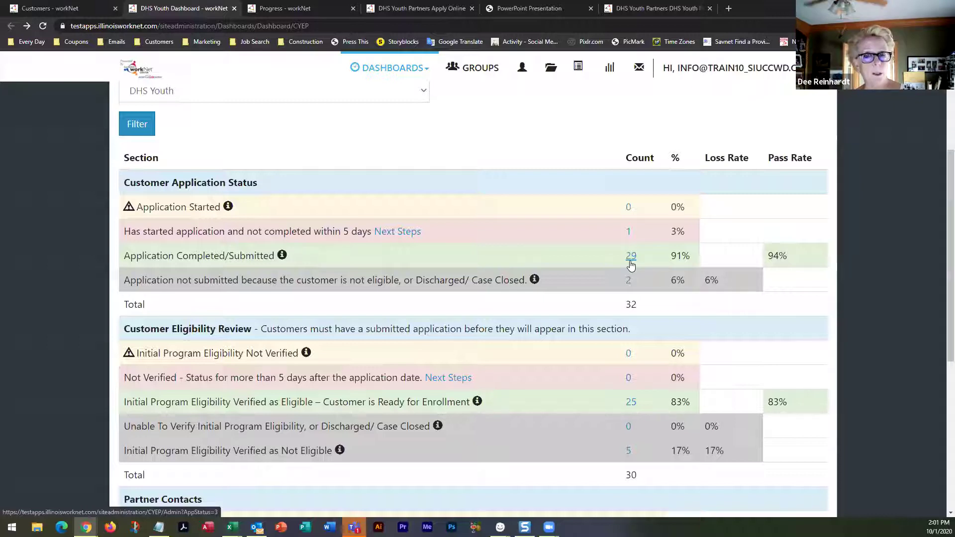
Highlight the Initial Program Eligibility Not Verified row on the DHS Youth Dashboard
{"action": "scroll", "coordinate": [631, 266], "scroll_direction": "down", "scroll_amount": 2}
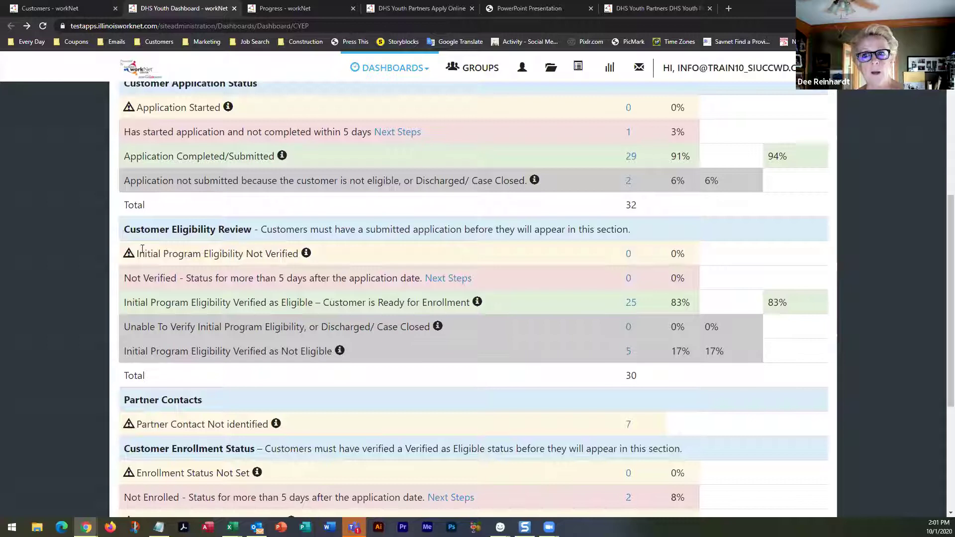
{"action": "left_click_drag", "start_coordinate": [135, 254], "coordinate": [299, 254]}
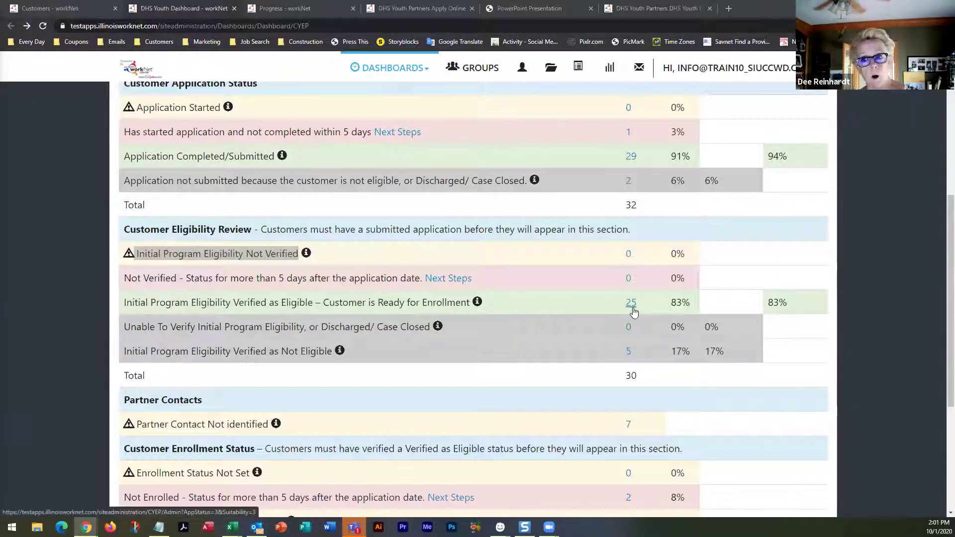
{"action": "scroll", "coordinate": [286, 359], "scroll_direction": "down", "scroll_amount": 1}
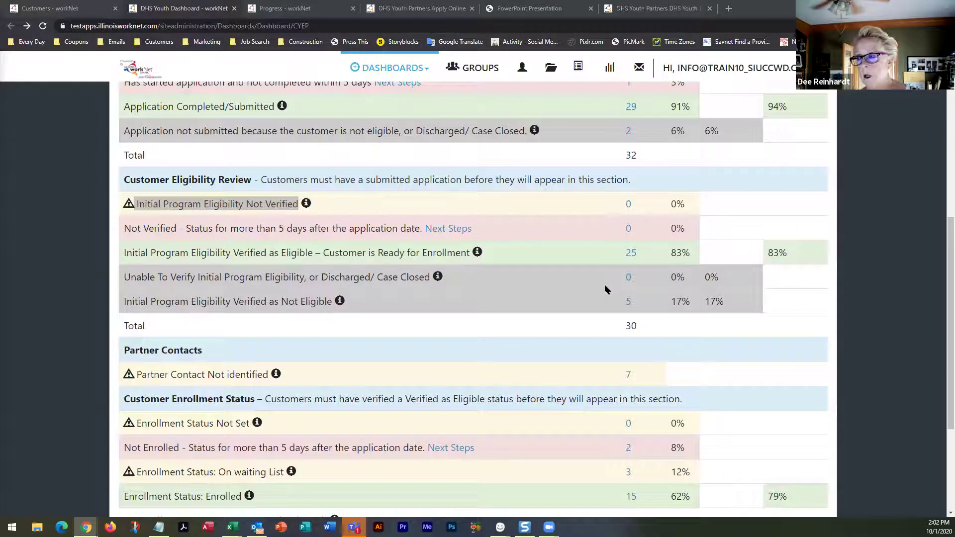
{"action": "scroll", "coordinate": [606, 289], "scroll_direction": "down", "scroll_amount": 2}
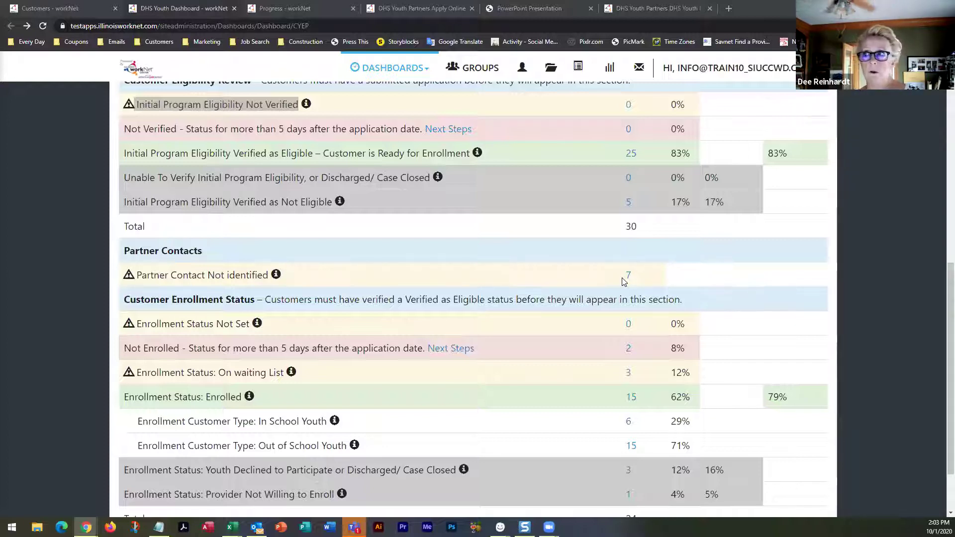
Review the Apply for a DHS Youth Program page, then go back to the dashboard
{"action": "left_click", "coordinate": [427, 8]}
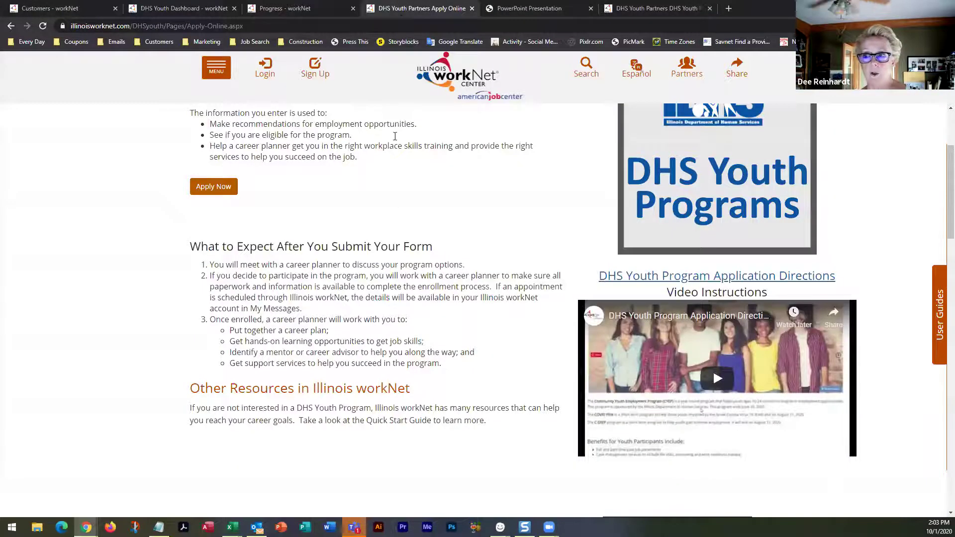
{"action": "scroll", "coordinate": [397, 260], "scroll_direction": "up", "scroll_amount": 3}
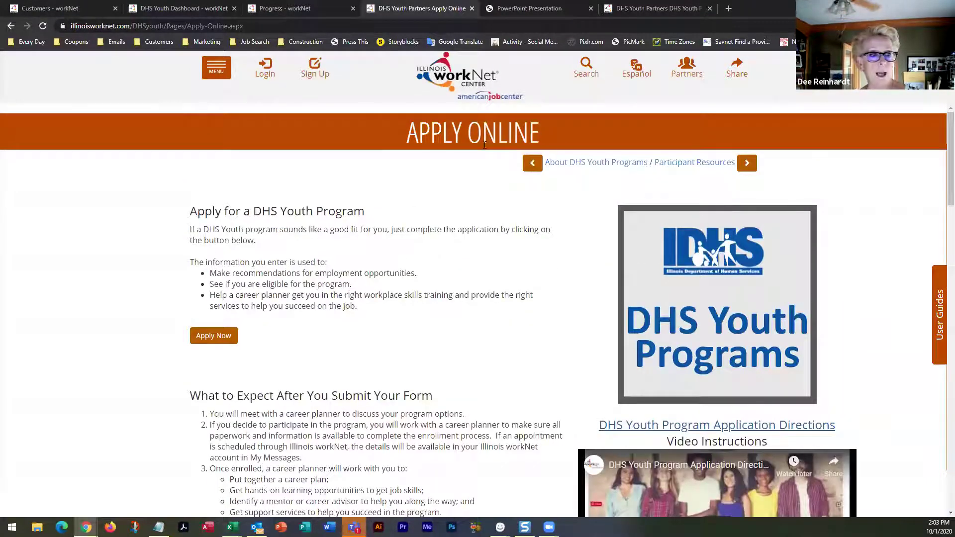
{"action": "scroll", "coordinate": [473, 303], "scroll_direction": "down", "scroll_amount": 2}
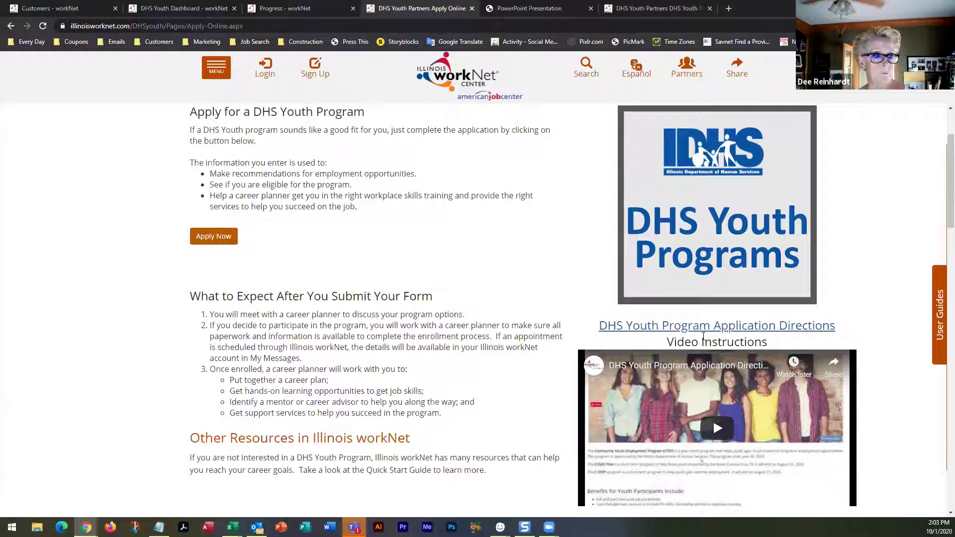
{"action": "left_click", "coordinate": [159, 9]}
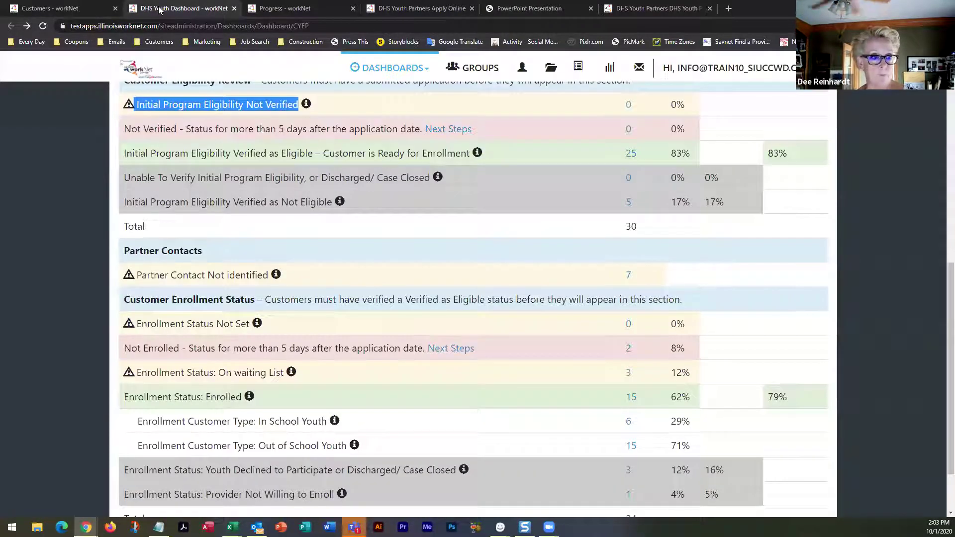
{"action": "scroll", "coordinate": [284, 298], "scroll_direction": "down", "scroll_amount": 1}
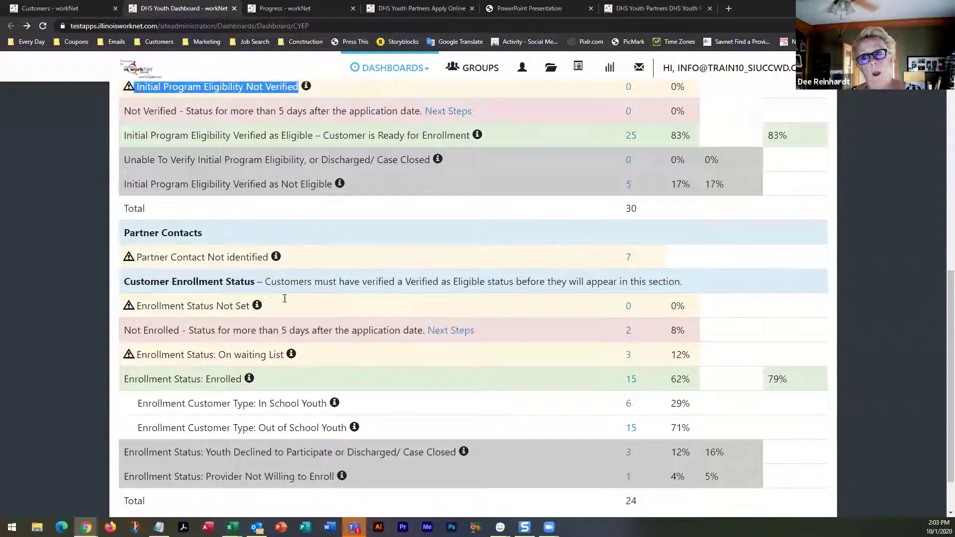
{"action": "scroll", "coordinate": [284, 299], "scroll_direction": "down", "scroll_amount": 2}
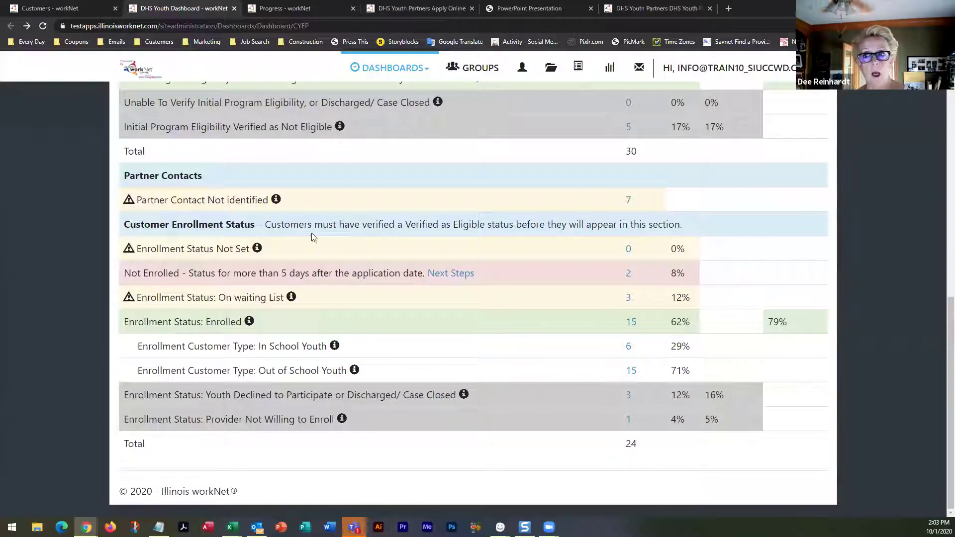
{"action": "scroll", "coordinate": [293, 255], "scroll_direction": "up", "scroll_amount": 3}
{"action": "triple_click", "coordinate": [274, 179]}
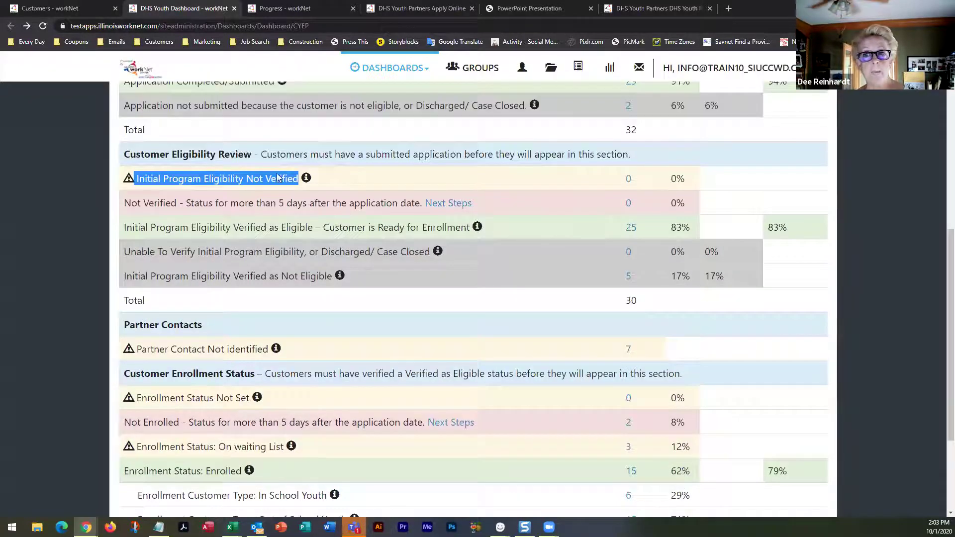
{"action": "scroll", "coordinate": [295, 246], "scroll_direction": "down", "scroll_amount": 1}
{"action": "scroll", "coordinate": [294, 246], "scroll_direction": "down", "scroll_amount": 2}
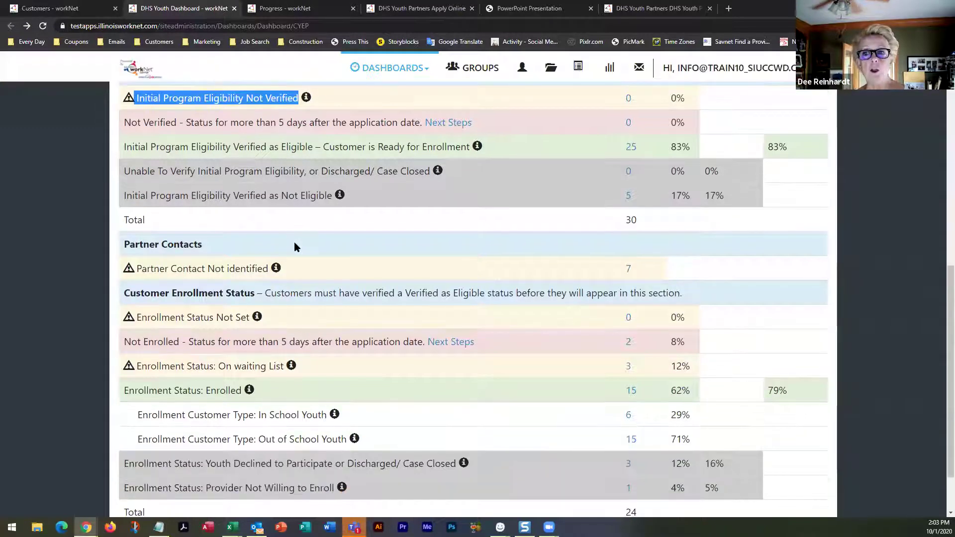
{"action": "scroll", "coordinate": [294, 246], "scroll_direction": "down", "scroll_amount": 2}
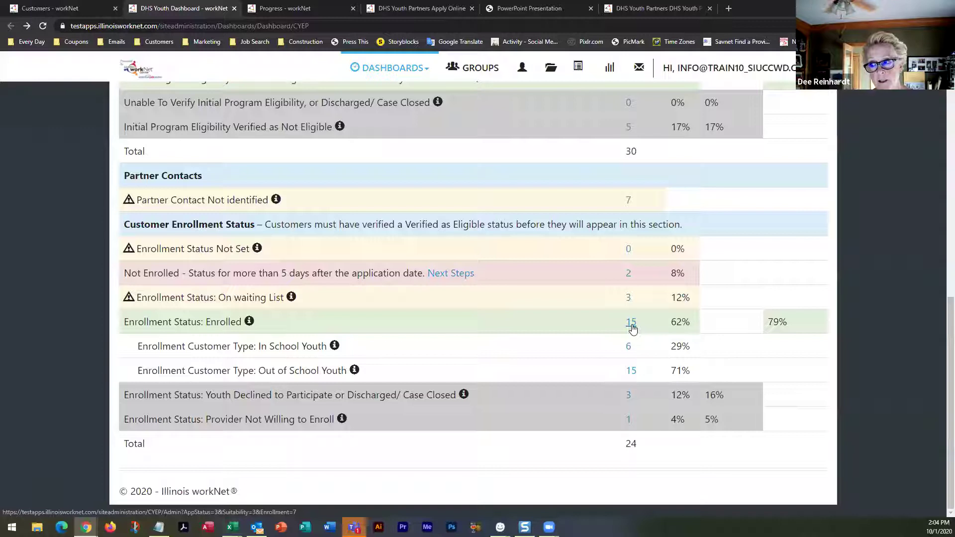
{"action": "scroll", "coordinate": [368, 270], "scroll_direction": "up", "scroll_amount": 9}
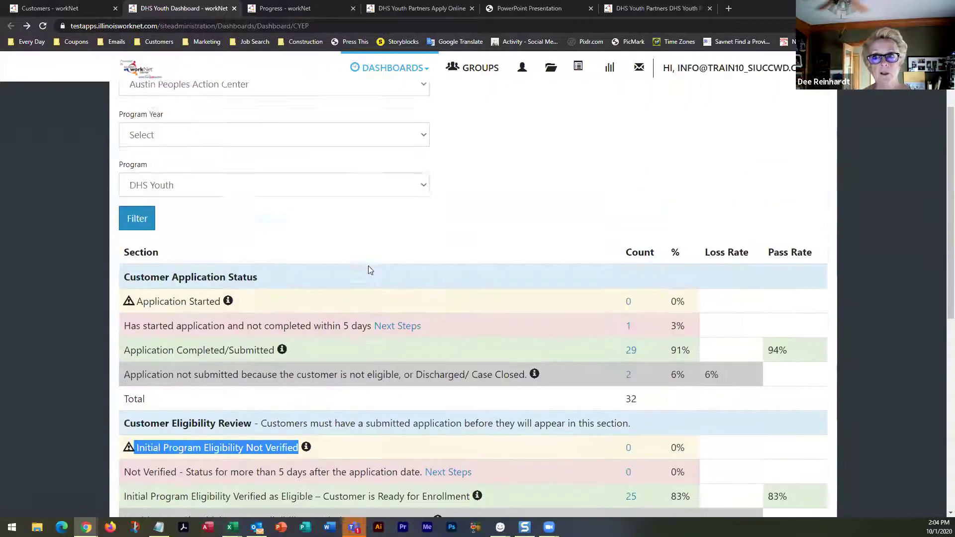
{"action": "scroll", "coordinate": [369, 270], "scroll_direction": "up", "scroll_amount": 1}
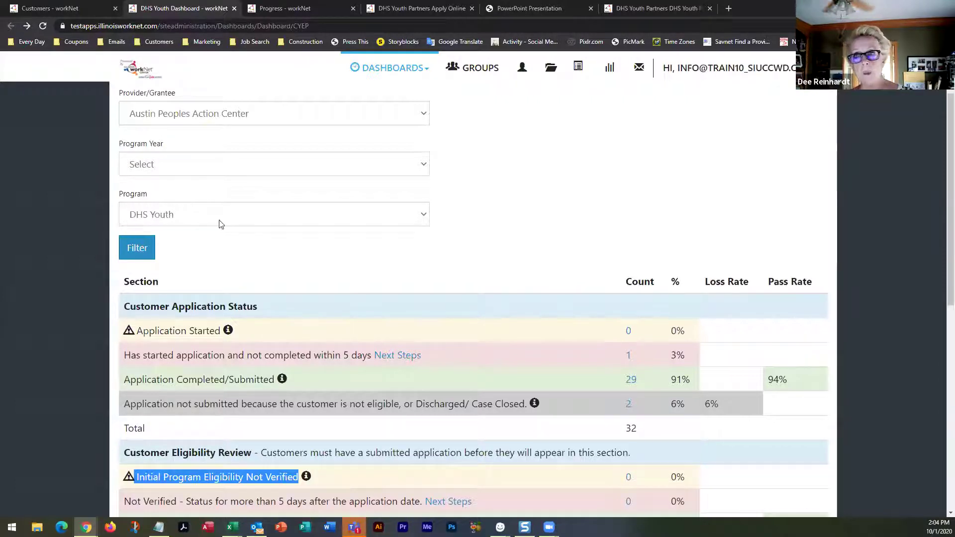
{"action": "left_click", "coordinate": [425, 214]}
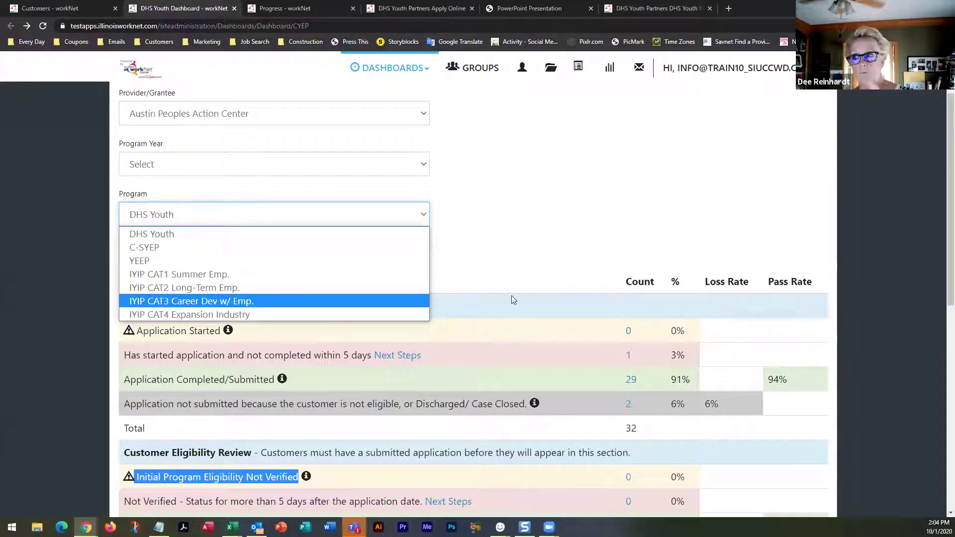
{"action": "scroll", "coordinate": [511, 296], "scroll_direction": "down", "scroll_amount": 4}
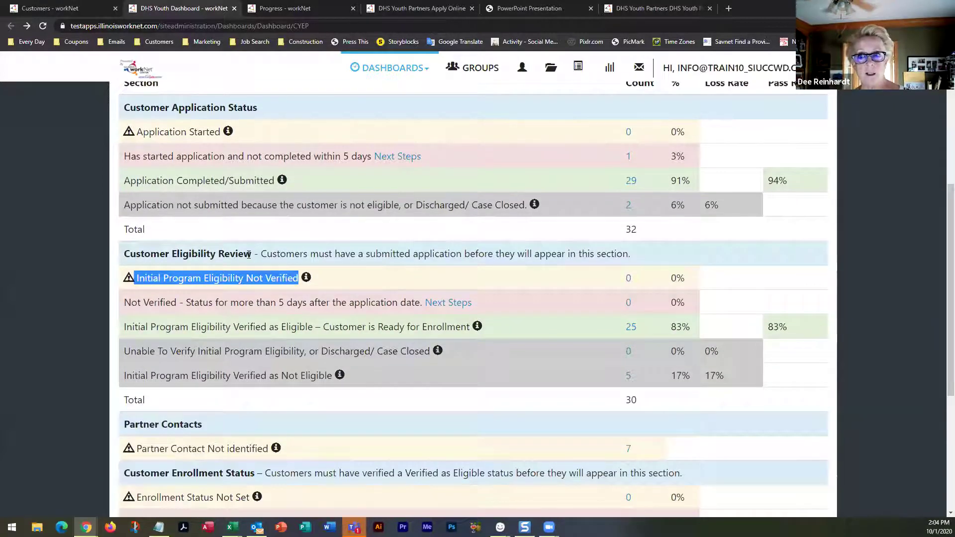
{"action": "scroll", "coordinate": [256, 314], "scroll_direction": "down", "scroll_amount": 4}
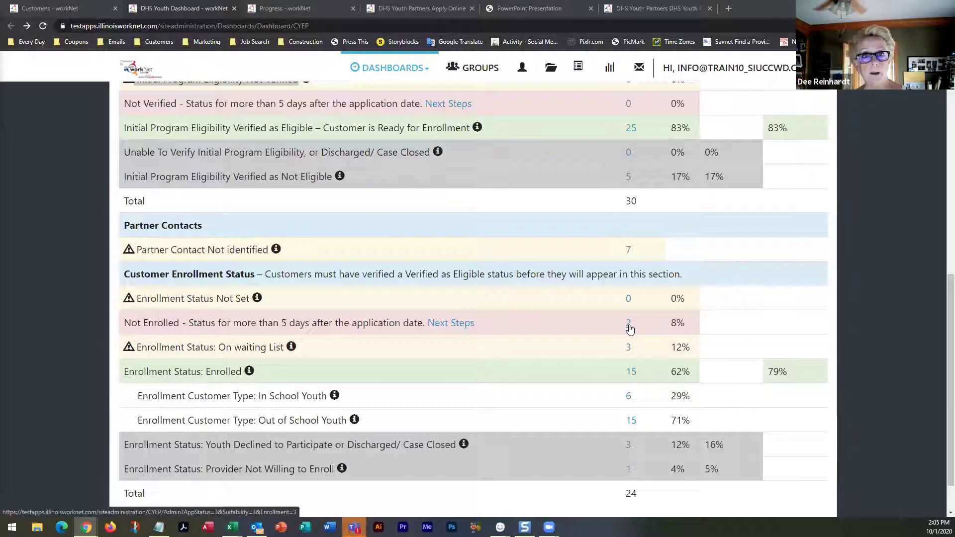
List the 2 customers not enrolled after five days and open the first one's Progress page
{"action": "left_click", "coordinate": [629, 325]}
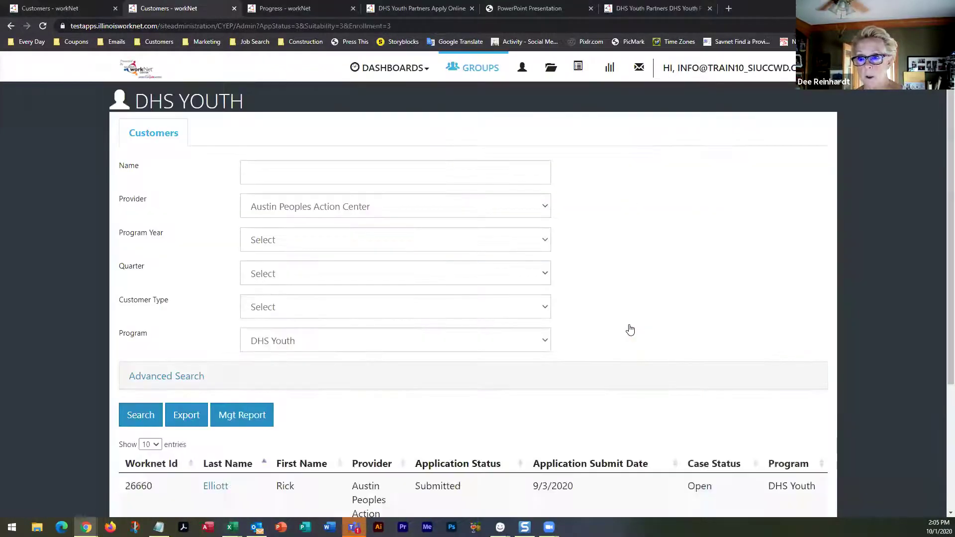
{"action": "scroll", "coordinate": [629, 330], "scroll_direction": "down", "scroll_amount": 4}
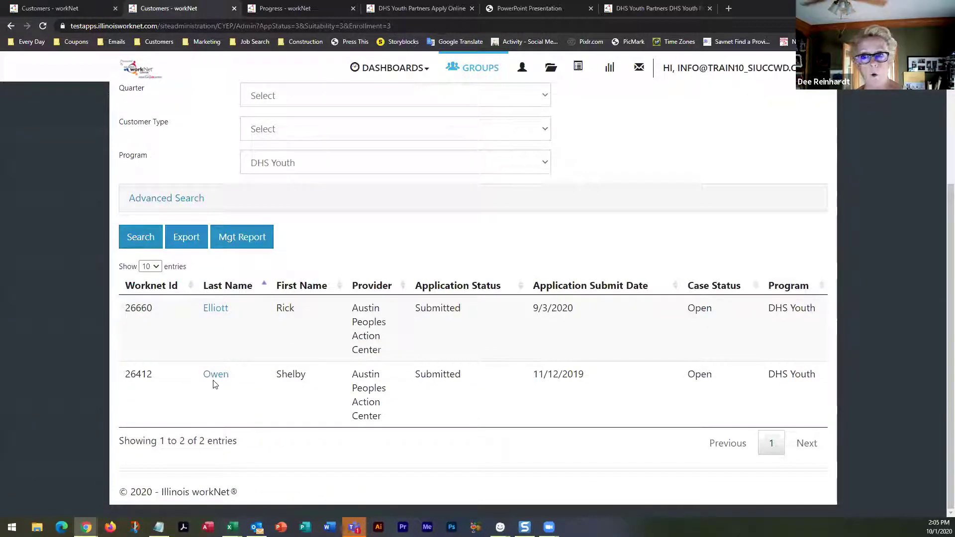
{"action": "left_click", "coordinate": [215, 309]}
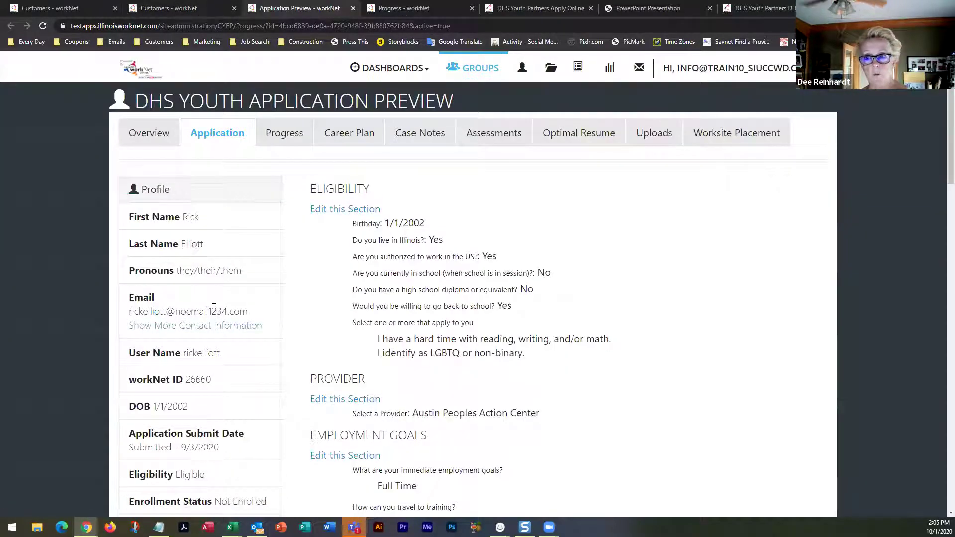
{"action": "left_click", "coordinate": [290, 141]}
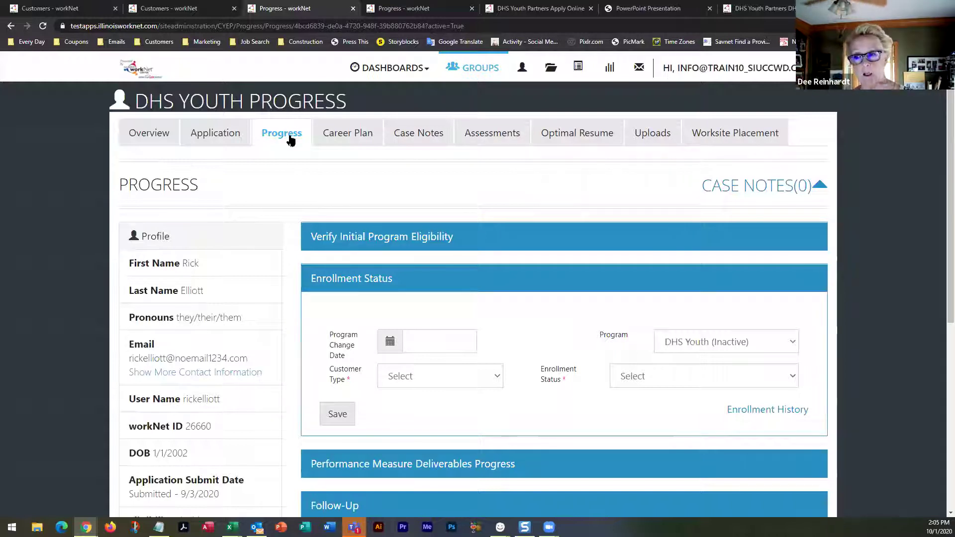
Set the program change date to 10/01/2020 and the program to IYIP CAT2 Long-Term Emp
{"action": "left_click", "coordinate": [418, 340]}
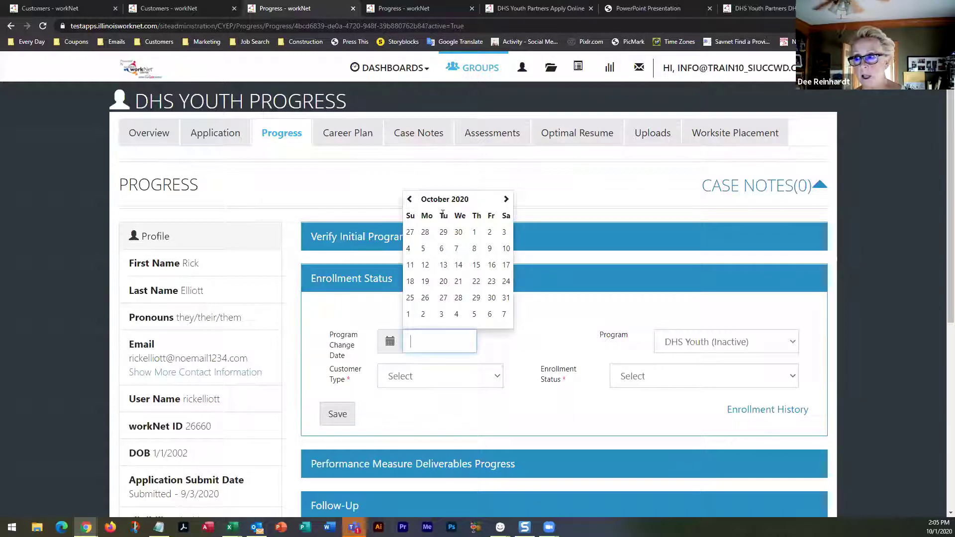
{"action": "left_click", "coordinate": [475, 232]}
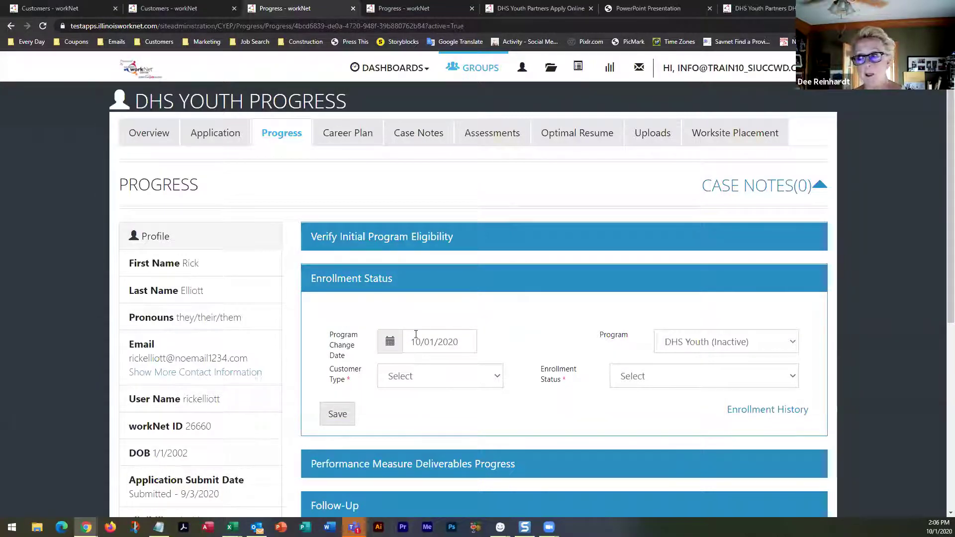
{"action": "left_click", "coordinate": [793, 342]}
{"action": "left_click", "coordinate": [795, 347]}
{"action": "scroll", "coordinate": [798, 344], "scroll_direction": "down", "scroll_amount": 2}
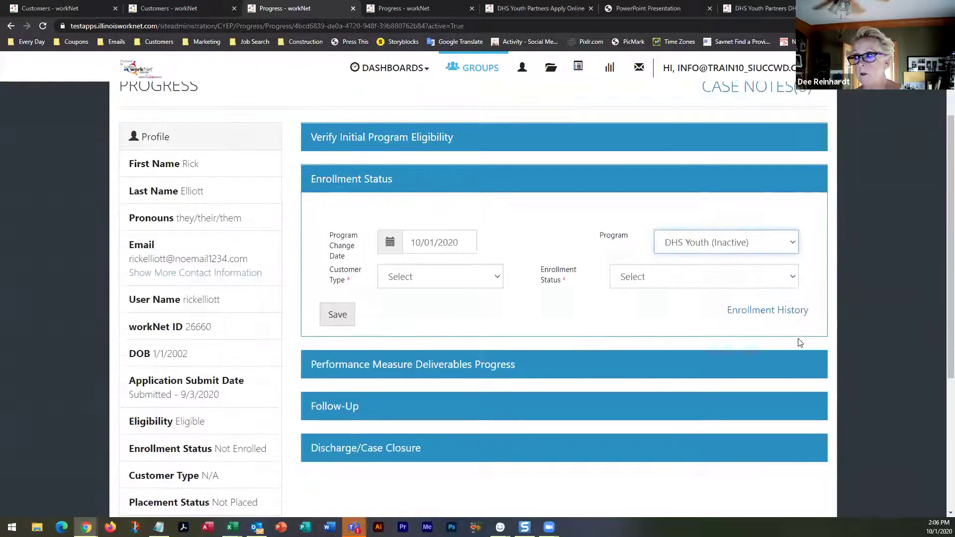
{"action": "left_click", "coordinate": [794, 245]}
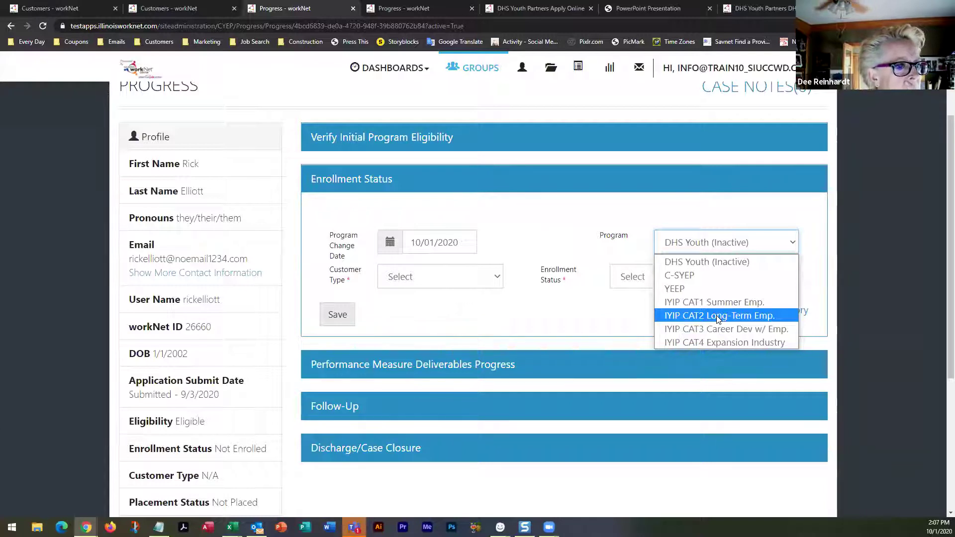
{"action": "left_click", "coordinate": [718, 316]}
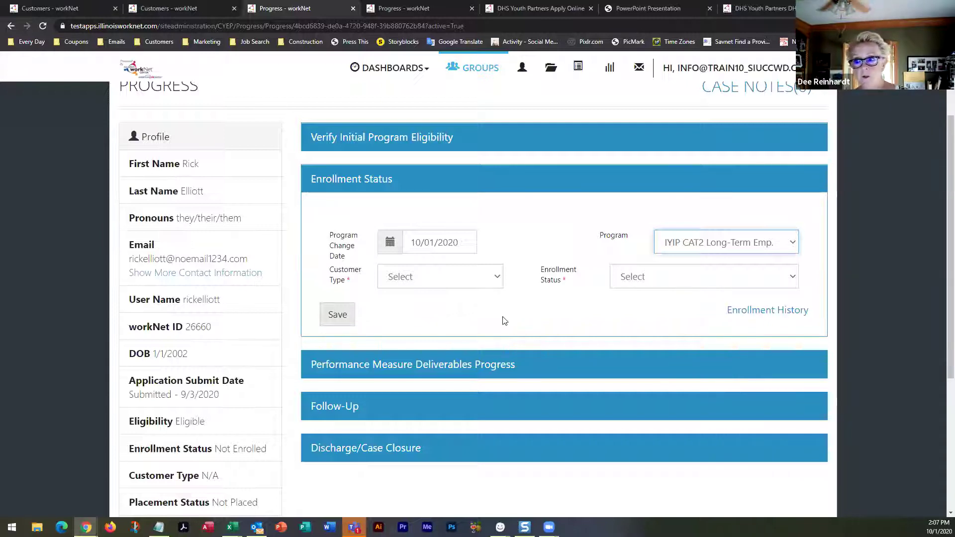
Set customer type to Out-of-School Youth, then bring up the DHS Youth Dashboard
{"action": "left_click", "coordinate": [498, 280]}
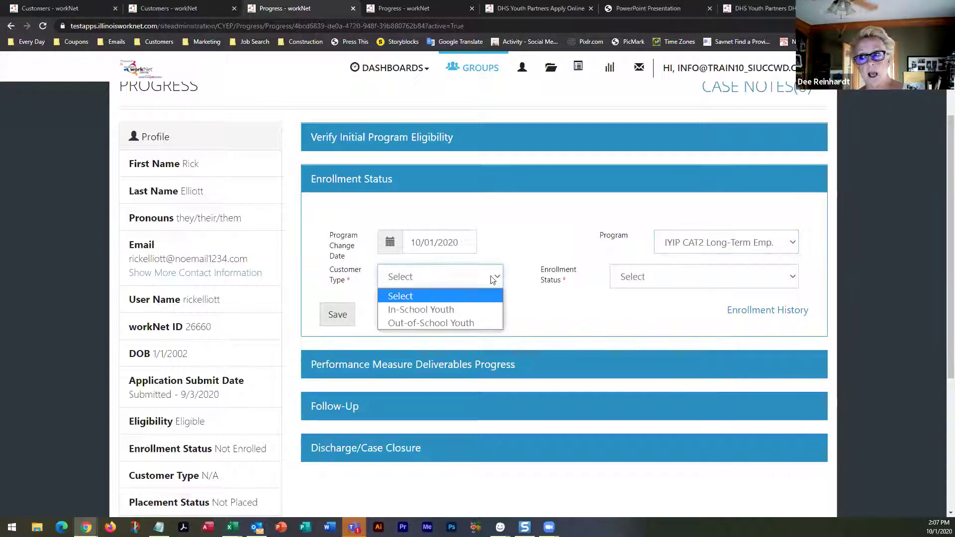
{"action": "left_click", "coordinate": [446, 322]}
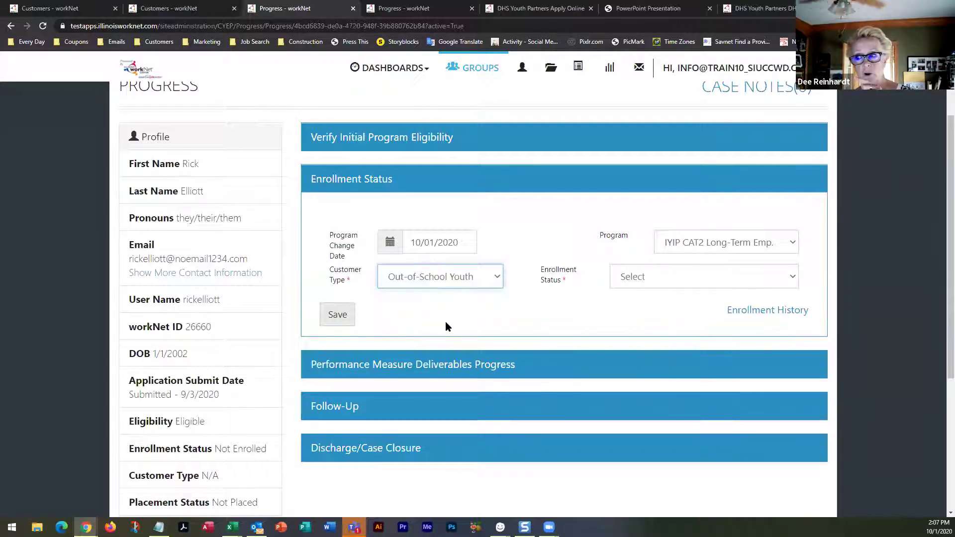
{"action": "left_click", "coordinate": [793, 281]}
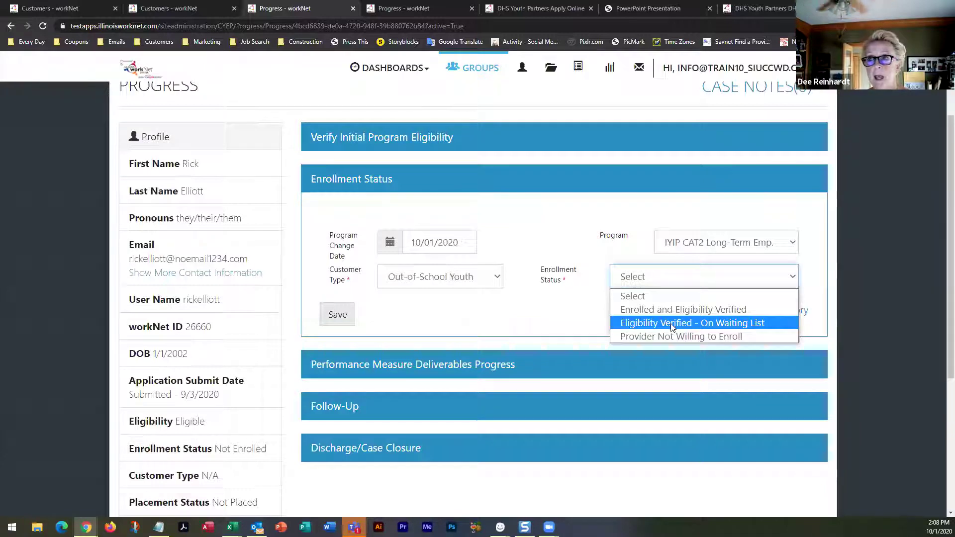
{"action": "left_click", "coordinate": [146, 11]}
{"action": "left_click", "coordinate": [11, 26]}
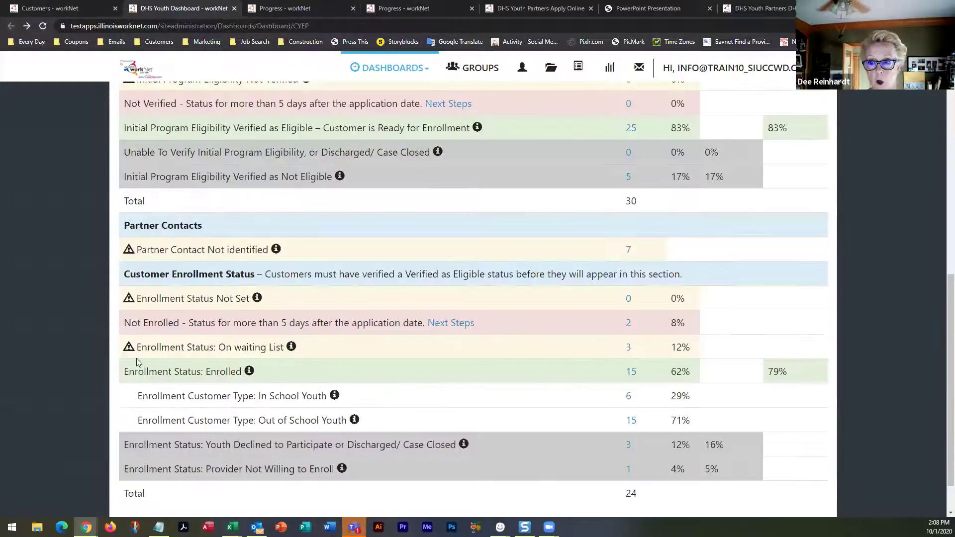
Highlight the Enrollment Status: On waiting List row on the DHS Youth Dashboard
{"action": "left_click_drag", "start_coordinate": [137, 347], "coordinate": [287, 348]}
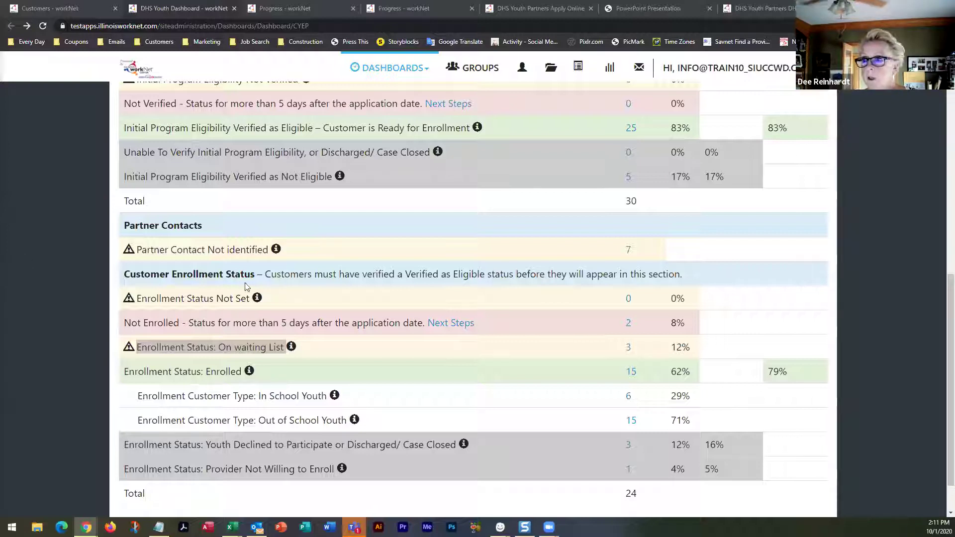
Back on the Progress page, keep IYIP CAT2 Long-Term Emp. as the selected program
{"action": "left_click", "coordinate": [285, 10]}
{"action": "left_click", "coordinate": [285, 9]}
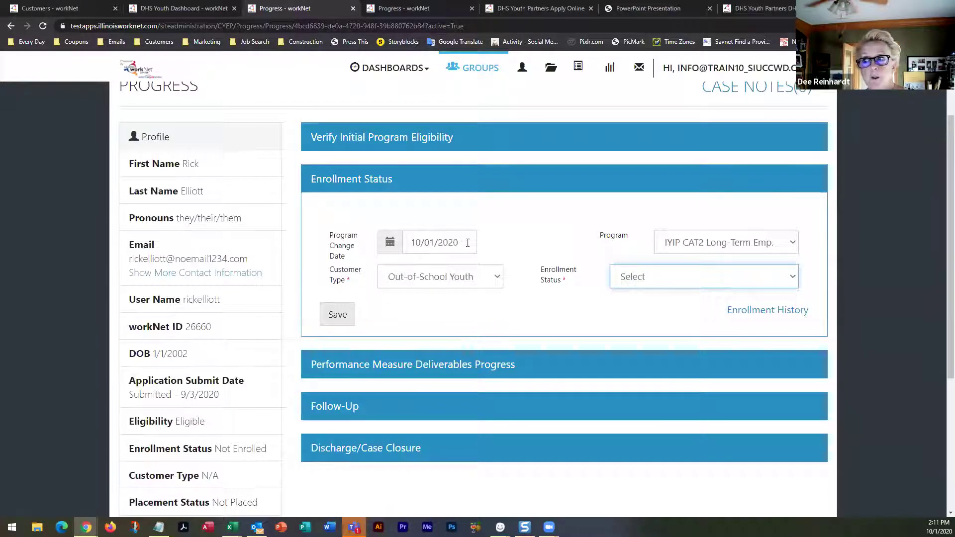
{"action": "left_click", "coordinate": [794, 244]}
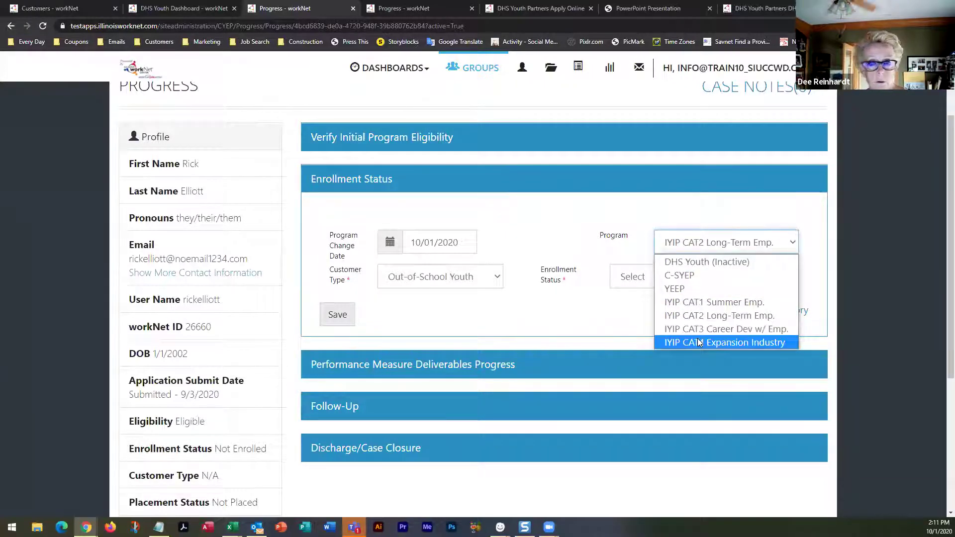
{"action": "key", "text": "Up"}
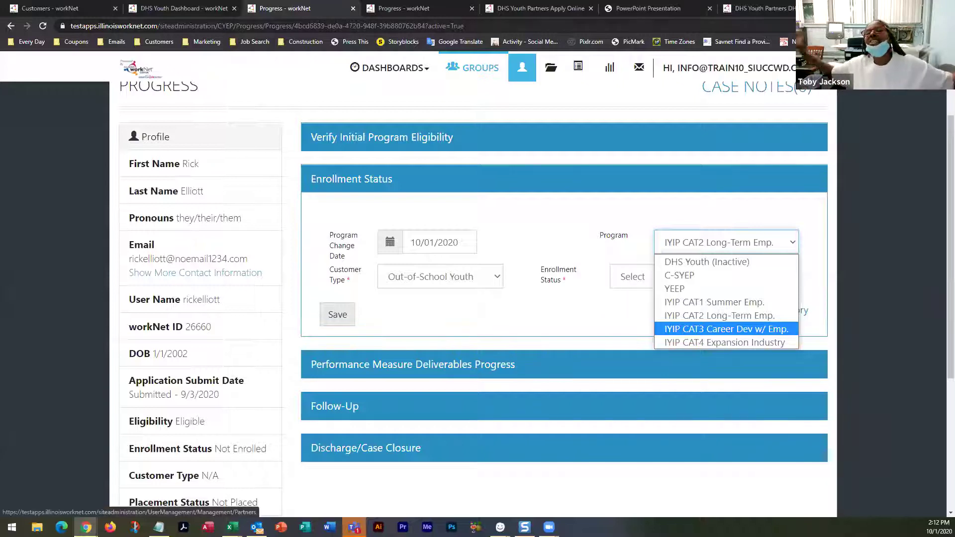
{"action": "key", "text": "Escape"}
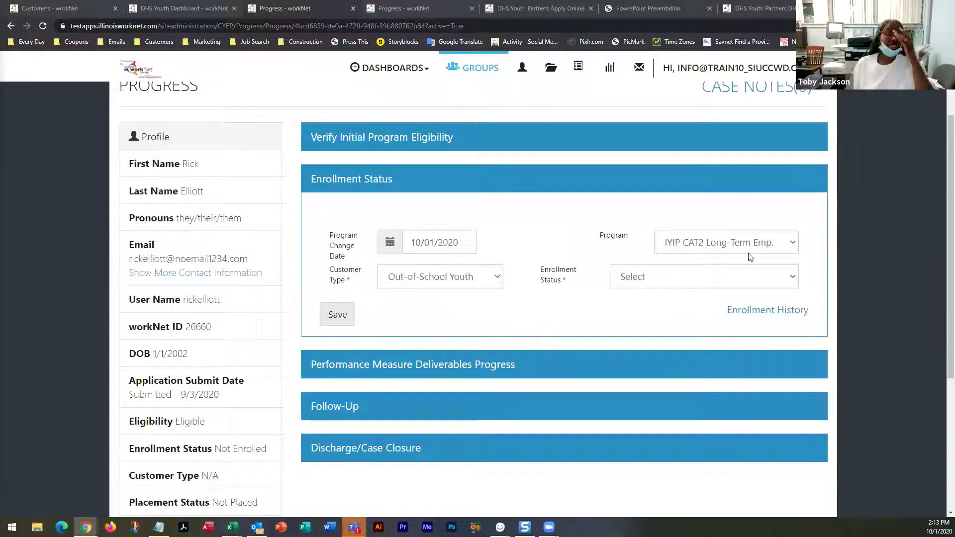
Save enrollment status Eligibility Verified - On Waiting List and reload the customer's profile
{"action": "left_click", "coordinate": [793, 277]}
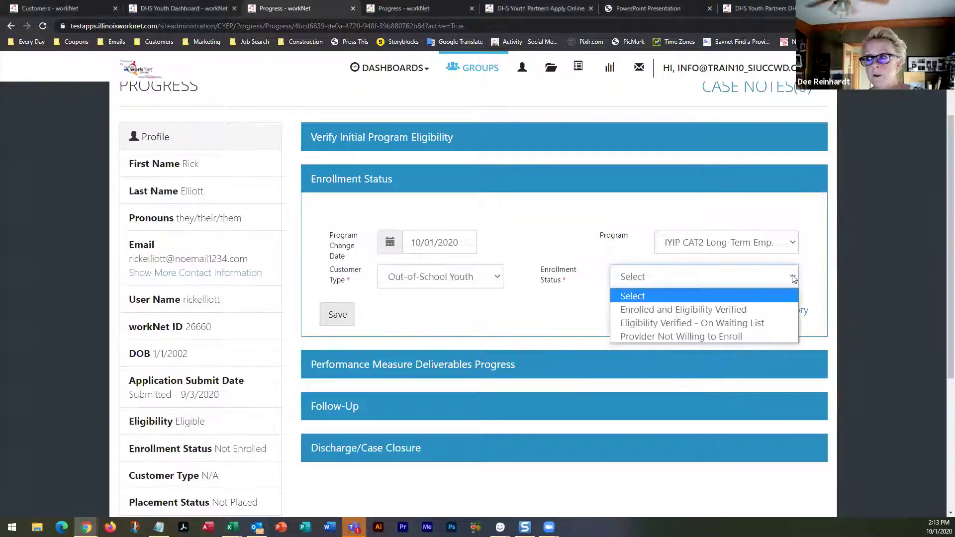
{"action": "left_click", "coordinate": [729, 324]}
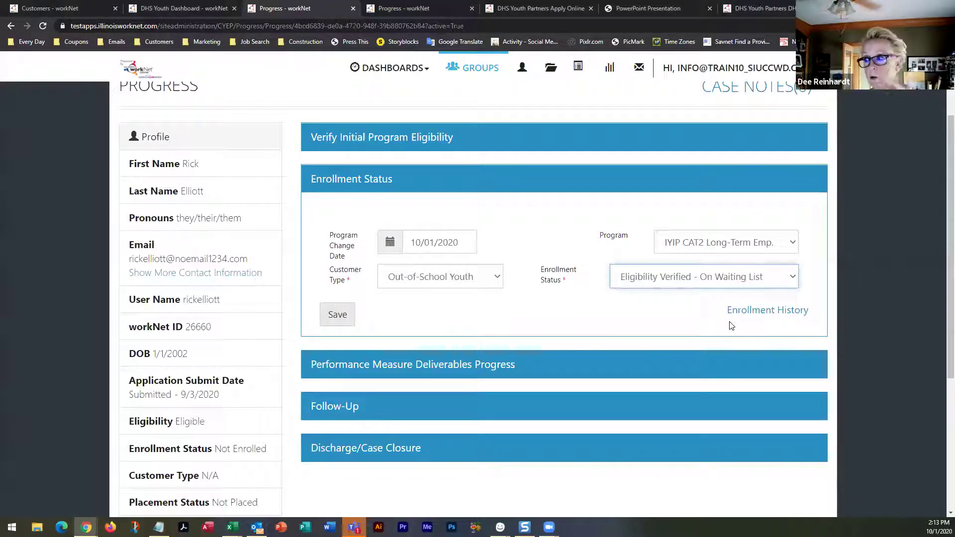
{"action": "left_click", "coordinate": [340, 314]}
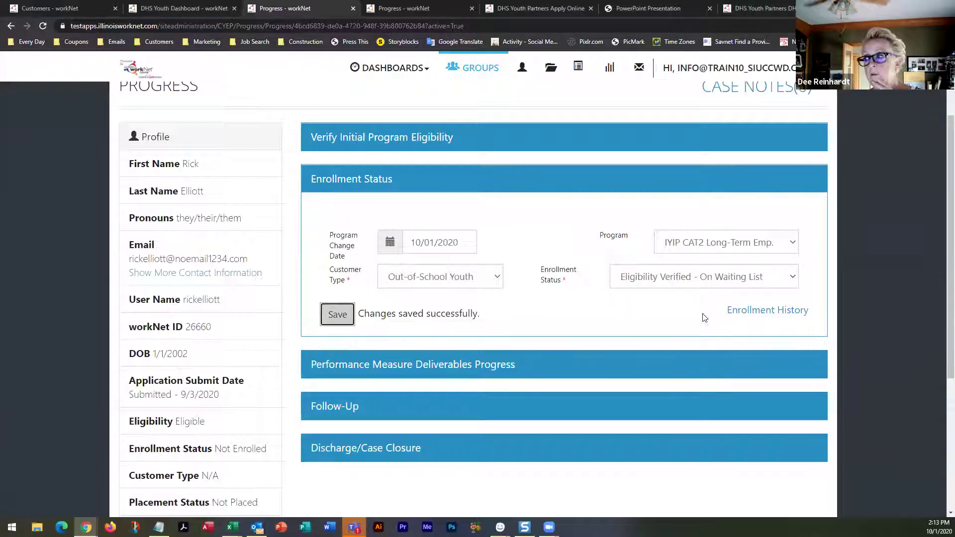
{"action": "left_click", "coordinate": [767, 310]}
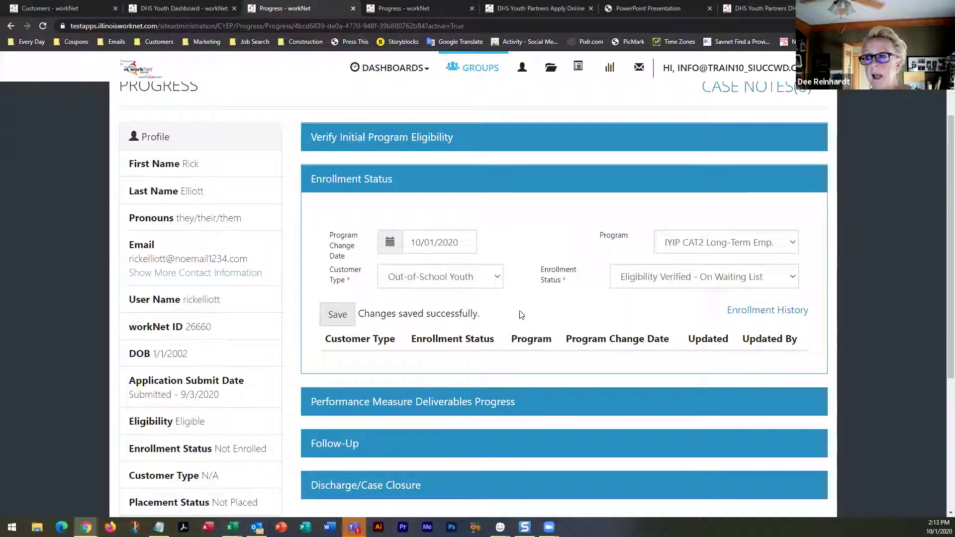
{"action": "left_click", "coordinate": [42, 26]}
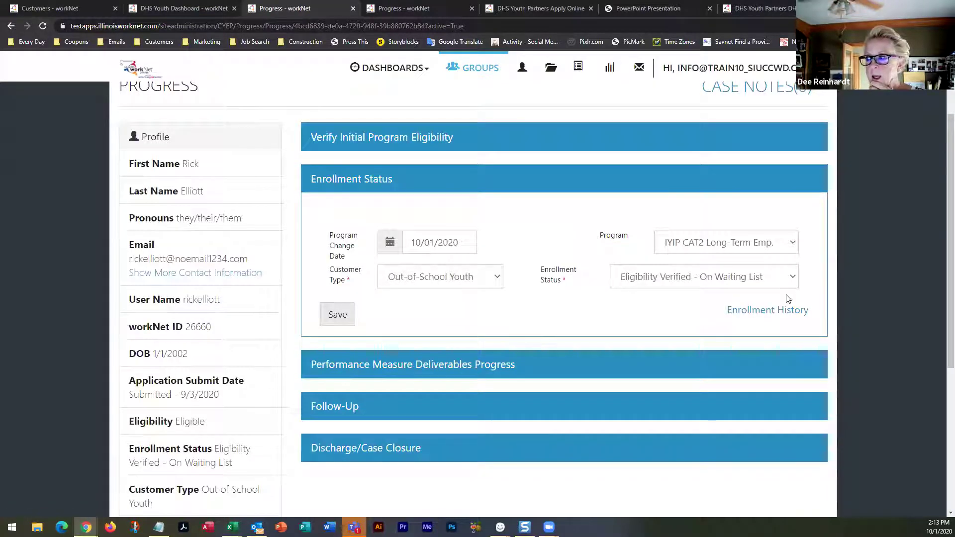
Expand Enrollment History and highlight the IYIP CAT2 record's 10/1/2020 2:13:09 PM update
{"action": "left_click", "coordinate": [789, 313]}
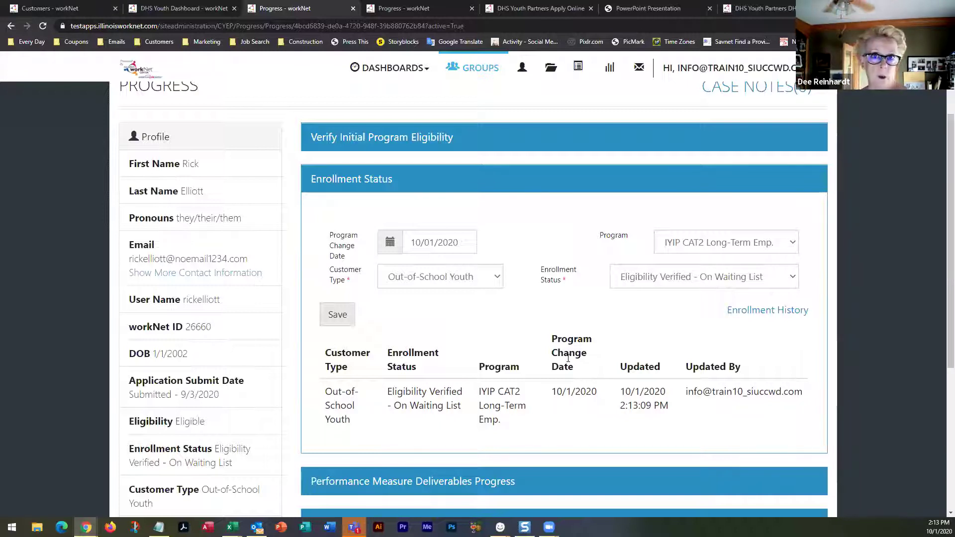
{"action": "left_click_drag", "start_coordinate": [620, 366], "coordinate": [667, 404]}
{"action": "left_click", "coordinate": [671, 409]}
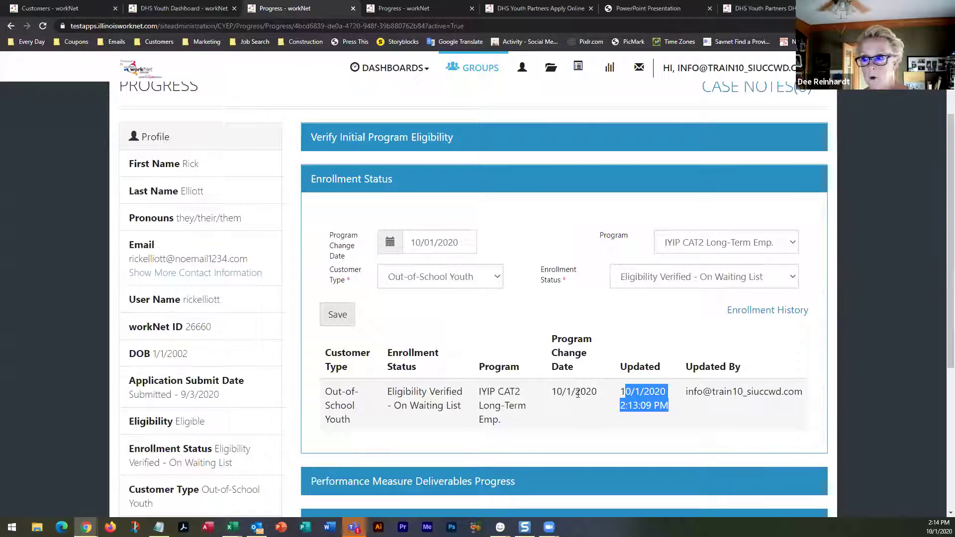
{"action": "scroll", "coordinate": [480, 386], "scroll_direction": "down", "scroll_amount": 4}
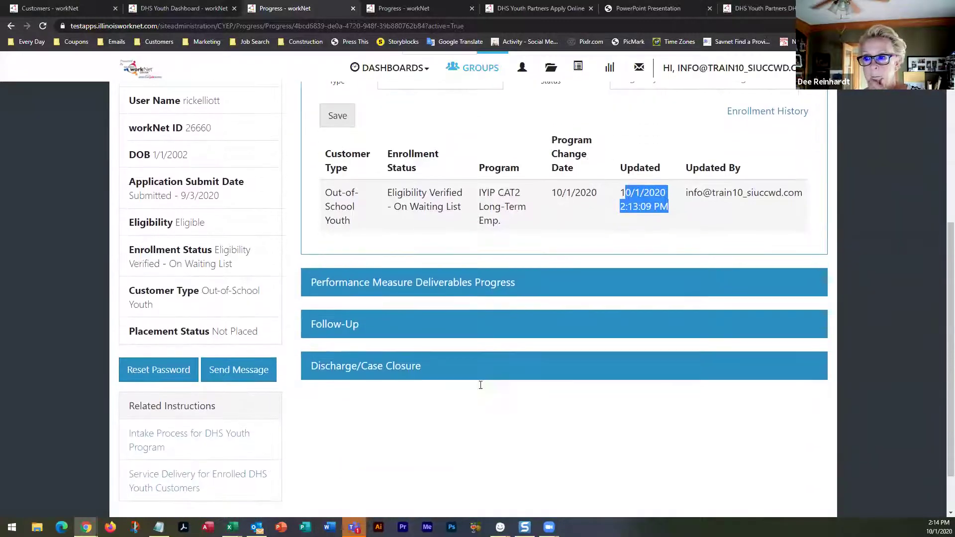
{"action": "left_click", "coordinate": [449, 282]}
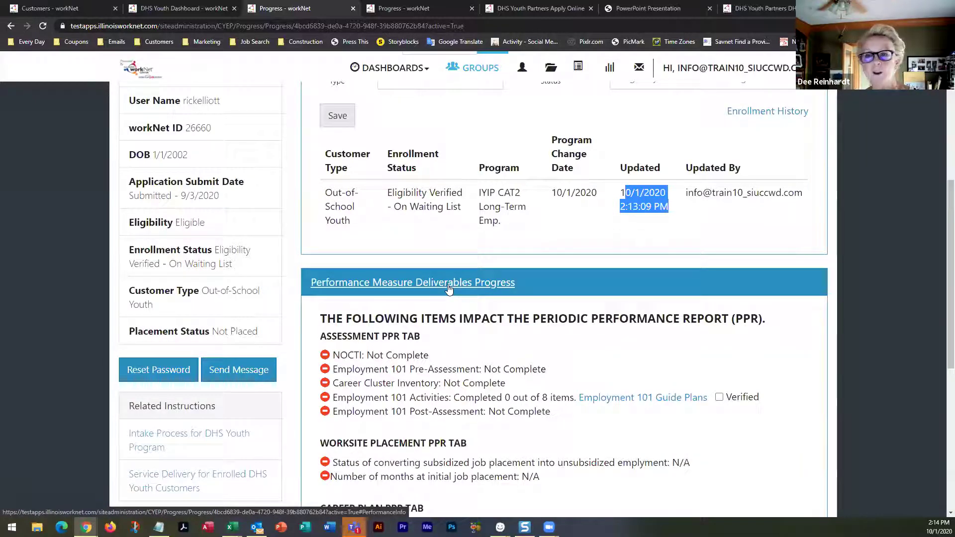
{"action": "scroll", "coordinate": [449, 287], "scroll_direction": "down", "scroll_amount": 3}
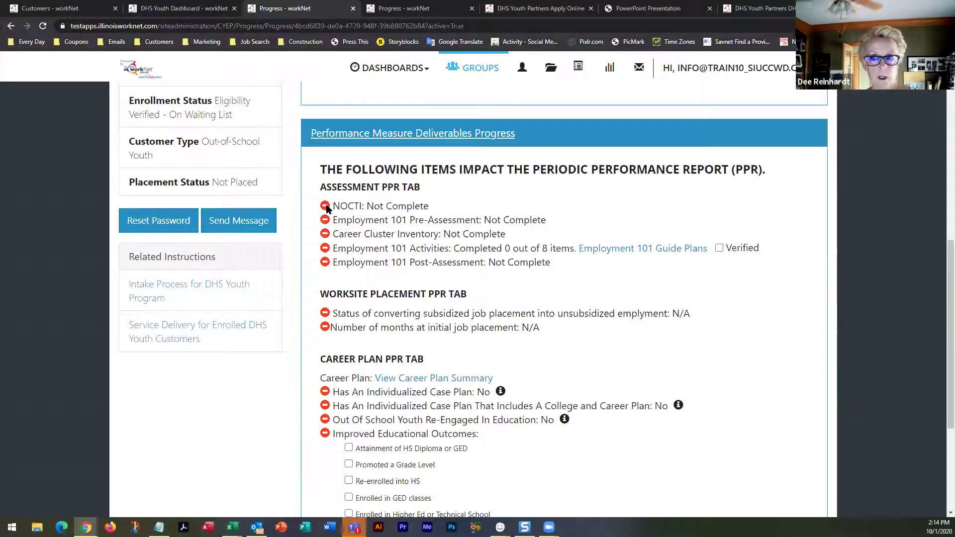
{"action": "scroll", "coordinate": [326, 207], "scroll_direction": "down", "scroll_amount": 4}
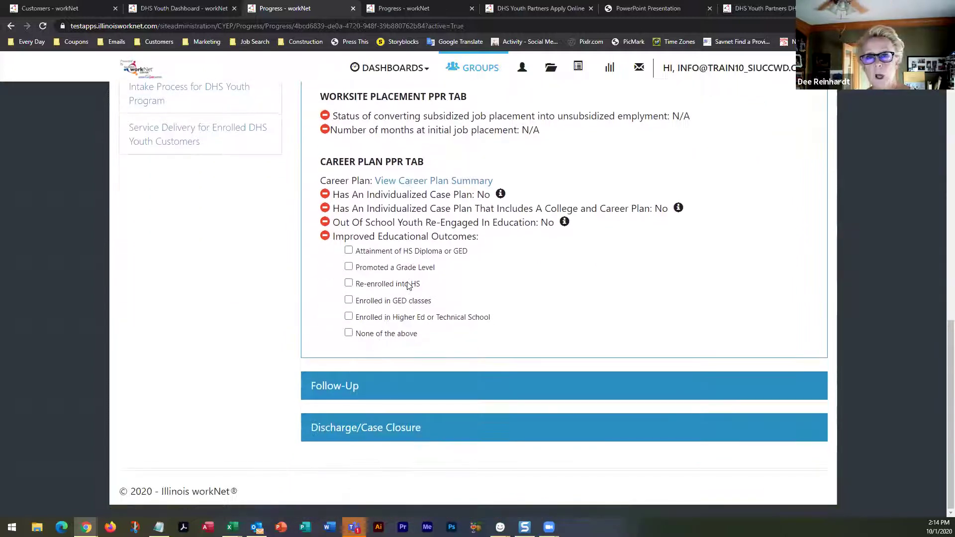
Expand Follow-Up to see no follow-ups, next date N/A, and a worksite required first
{"action": "left_click", "coordinate": [348, 393]}
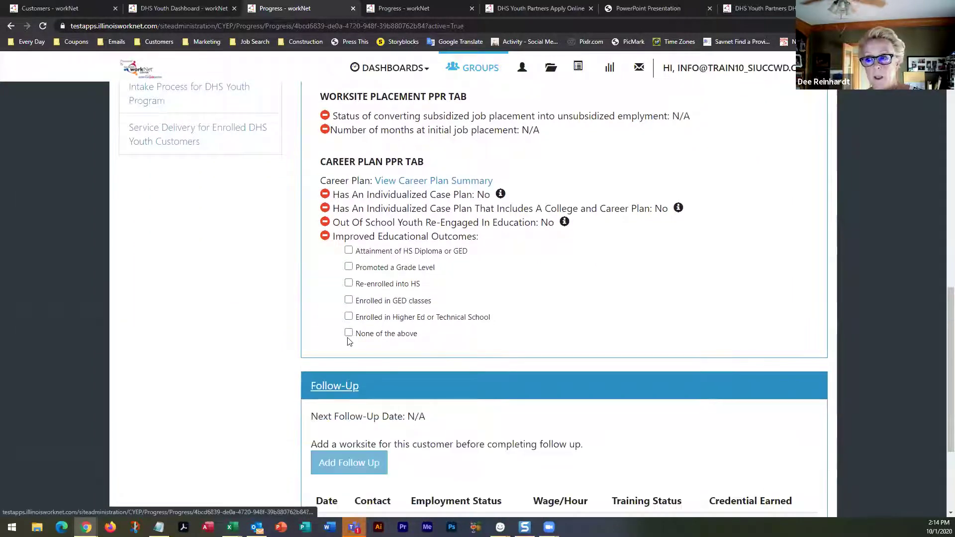
{"action": "scroll", "coordinate": [348, 341], "scroll_direction": "down", "scroll_amount": 2}
{"action": "scroll", "coordinate": [348, 341], "scroll_direction": "down", "scroll_amount": 2}
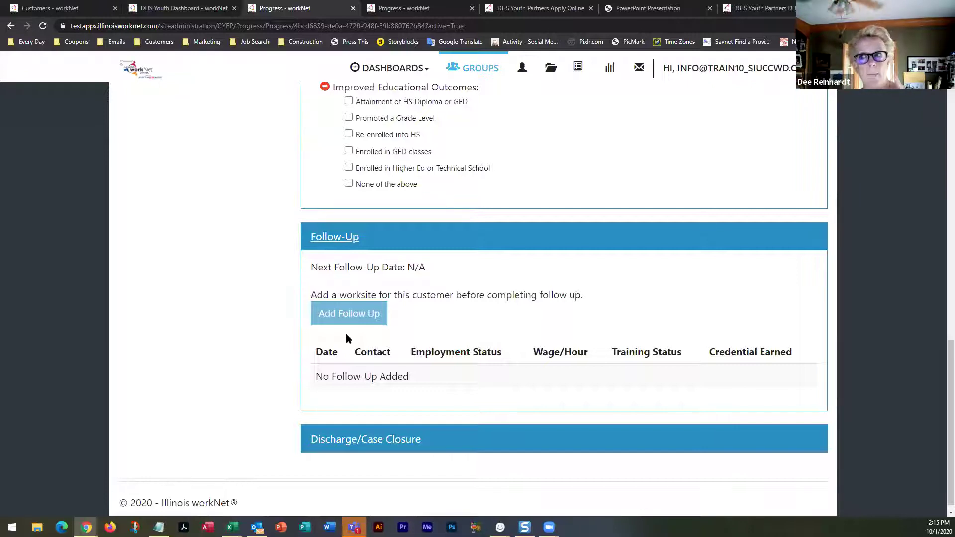
{"action": "scroll", "coordinate": [347, 338], "scroll_direction": "down", "scroll_amount": 1}
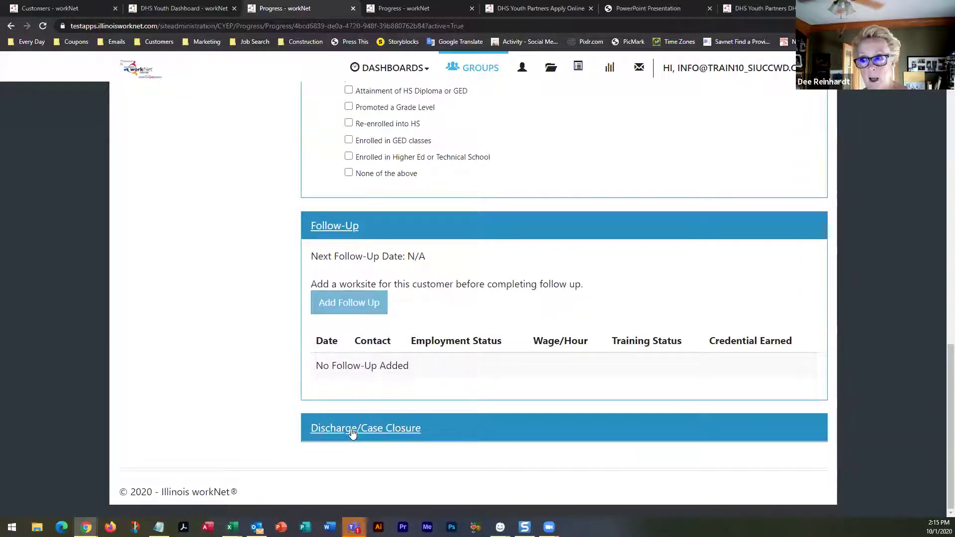
Collapse Follow-Up, expand Discharge/Case Closure, and list the Case Status choices
{"action": "left_click", "coordinate": [350, 226]}
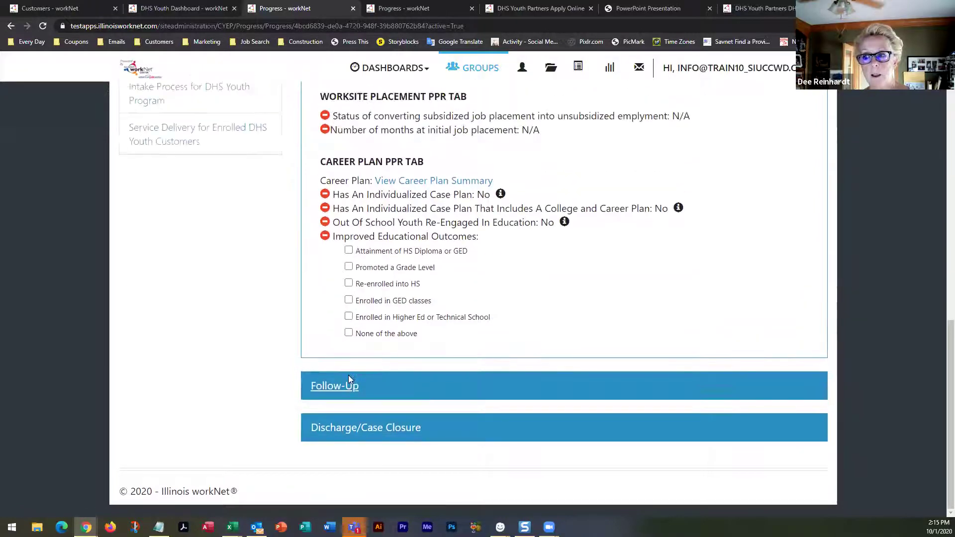
{"action": "left_click", "coordinate": [349, 433]}
{"action": "scroll", "coordinate": [281, 408], "scroll_direction": "down", "scroll_amount": 1}
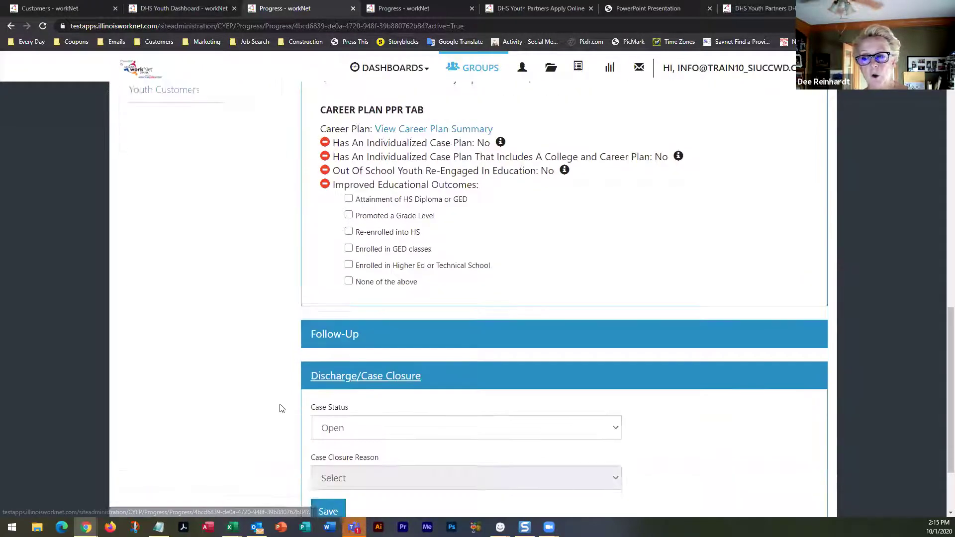
{"action": "scroll", "coordinate": [282, 407], "scroll_direction": "down", "scroll_amount": 2}
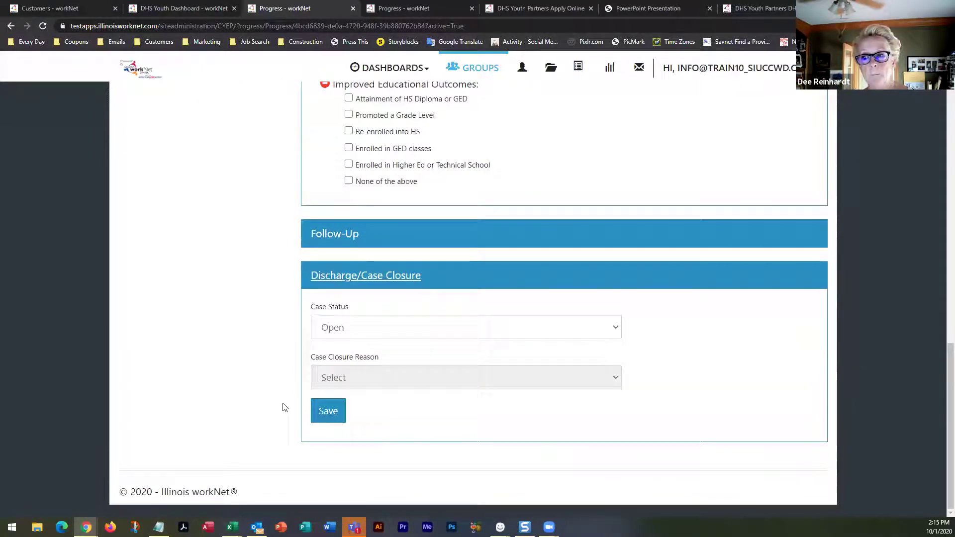
{"action": "left_click", "coordinate": [397, 333]}
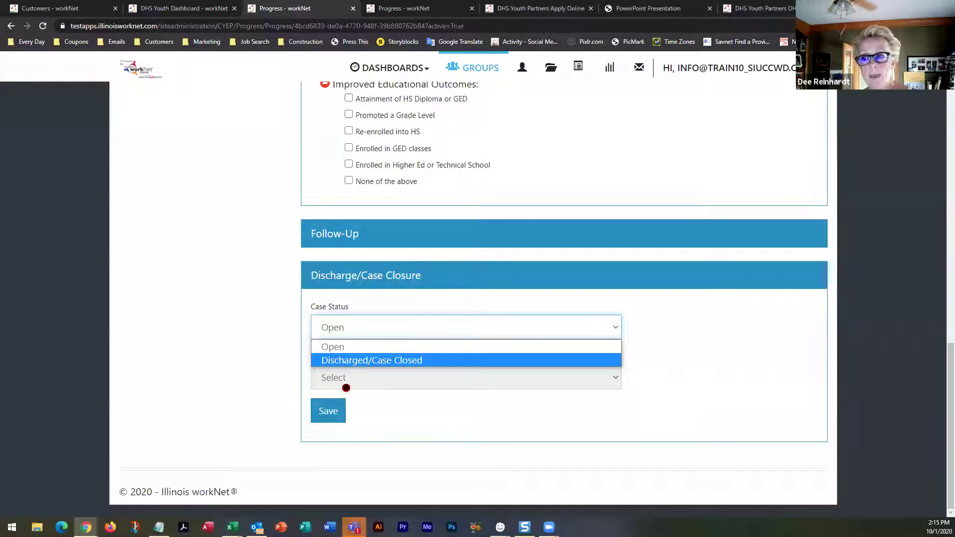
Choose Discharged/Case Closed as case status and dismiss the closure reason list unselected
{"action": "left_click", "coordinate": [397, 361]}
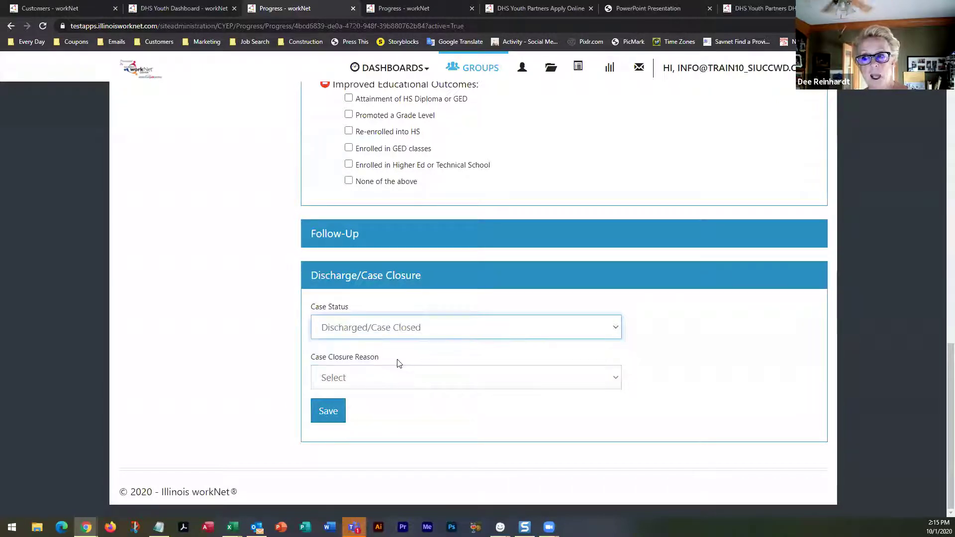
{"action": "left_click", "coordinate": [414, 379]}
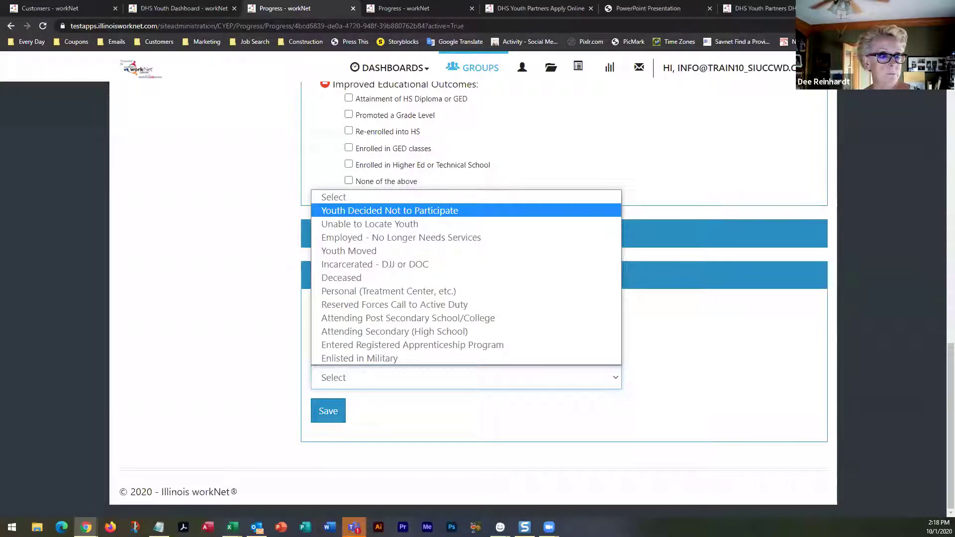
{"action": "key", "text": "Escape"}
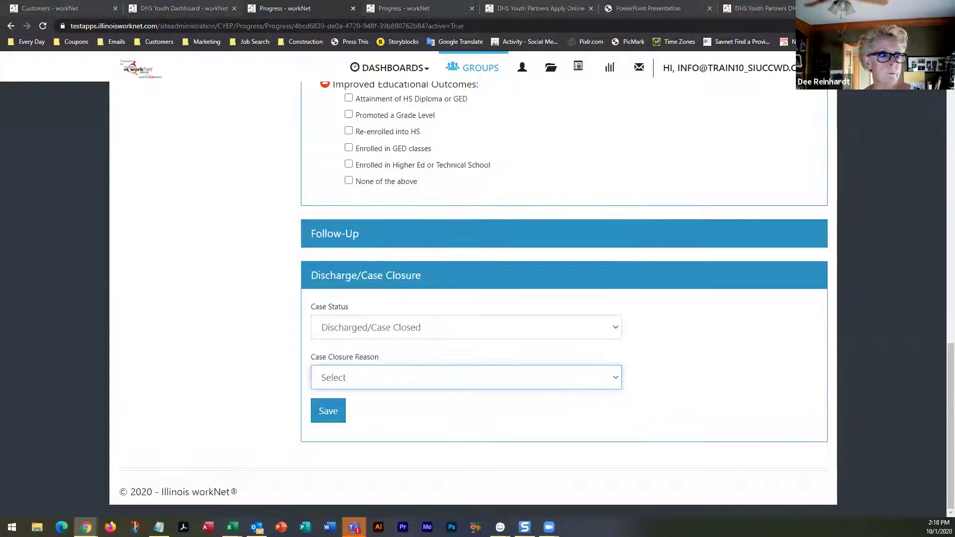
{"action": "left_click", "coordinate": [245, 315]}
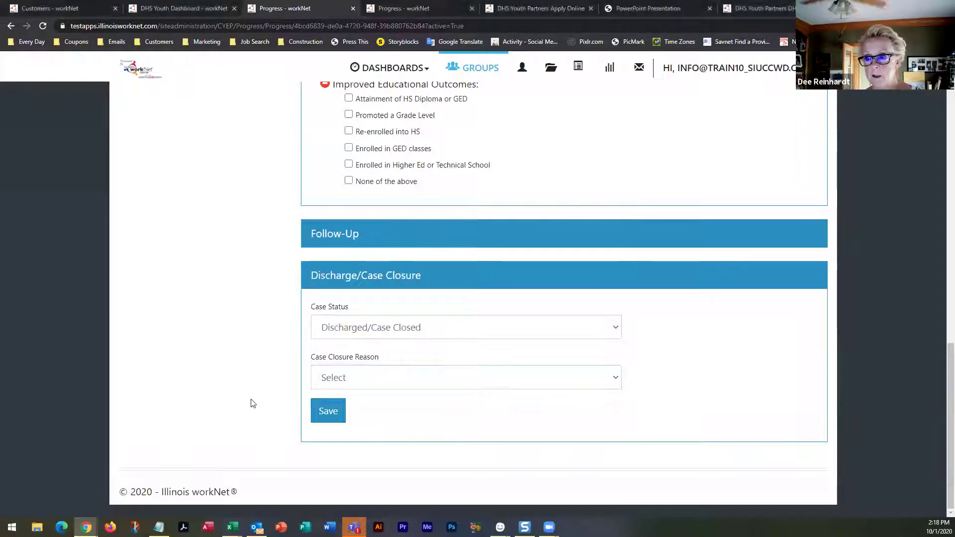
{"action": "scroll", "coordinate": [283, 385], "scroll_direction": "up", "scroll_amount": 1}
Open the customer's Career Plan overview, with plan agreement status Unknown and no case notes
{"action": "scroll", "coordinate": [282, 386], "scroll_direction": "up", "scroll_amount": 15}
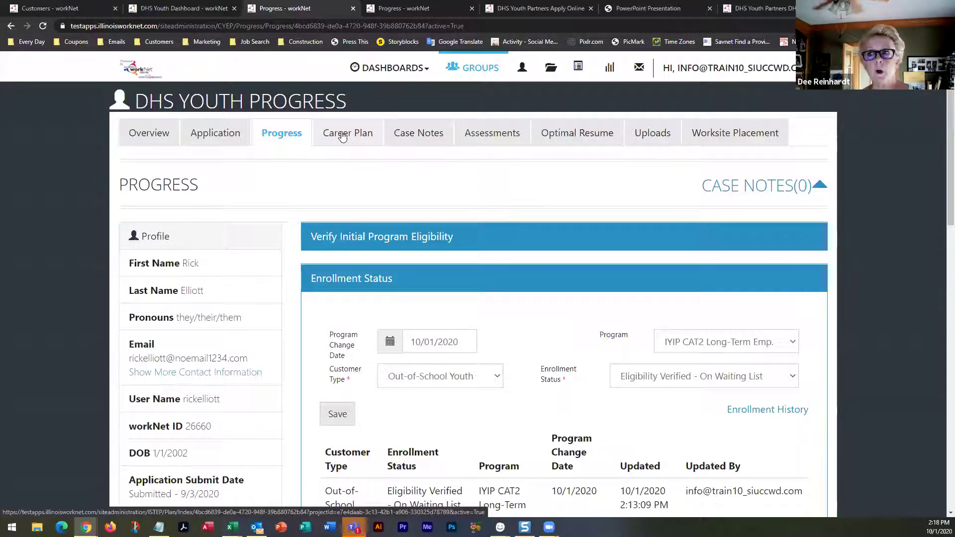
{"action": "left_click", "coordinate": [342, 137]}
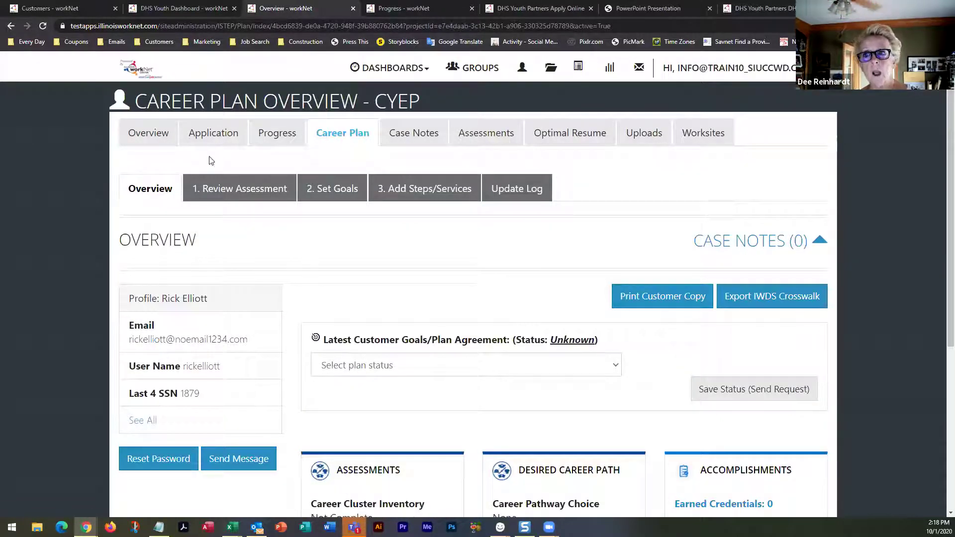
{"action": "scroll", "coordinate": [99, 175], "scroll_direction": "down", "scroll_amount": 3}
{"action": "scroll", "coordinate": [99, 175], "scroll_direction": "down", "scroll_amount": 2}
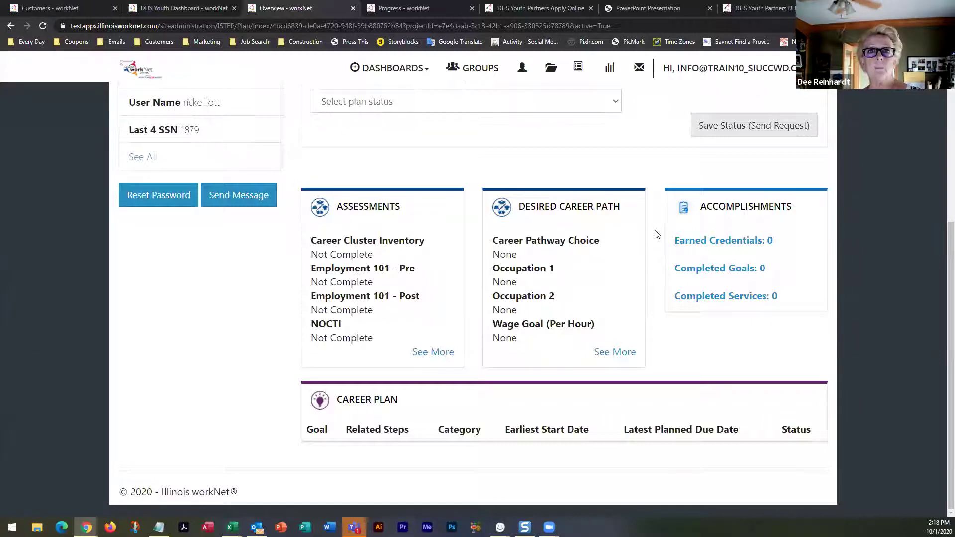
{"action": "scroll", "coordinate": [656, 234], "scroll_direction": "up", "scroll_amount": 5}
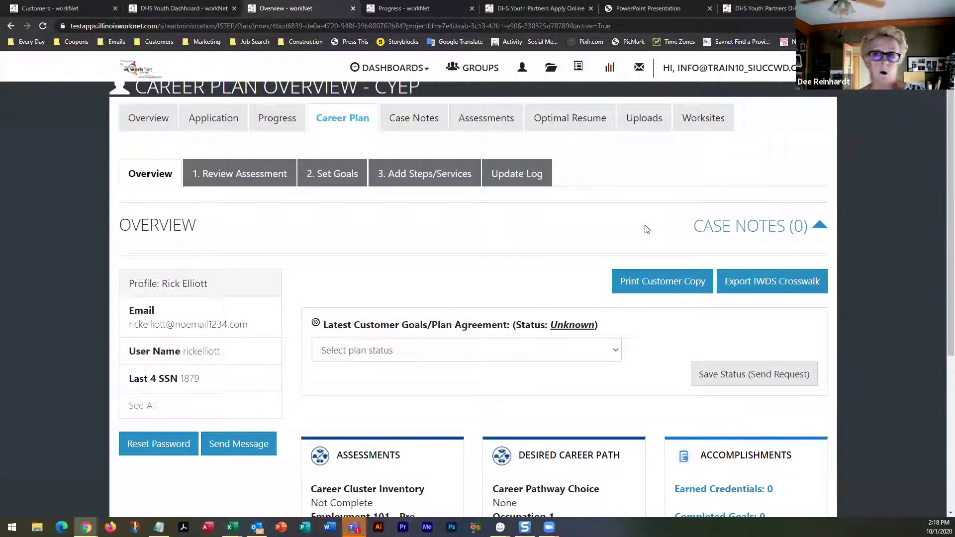
Open the '1. Review Assessment' step and scroll down to the Add Assessment Summary button
{"action": "left_click", "coordinate": [242, 175]}
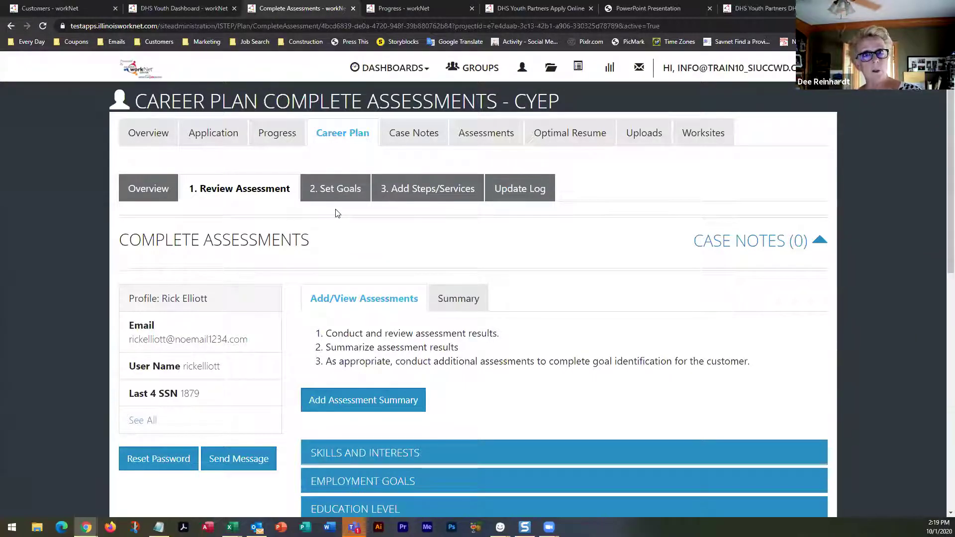
{"action": "scroll", "coordinate": [342, 215], "scroll_direction": "down", "scroll_amount": 2}
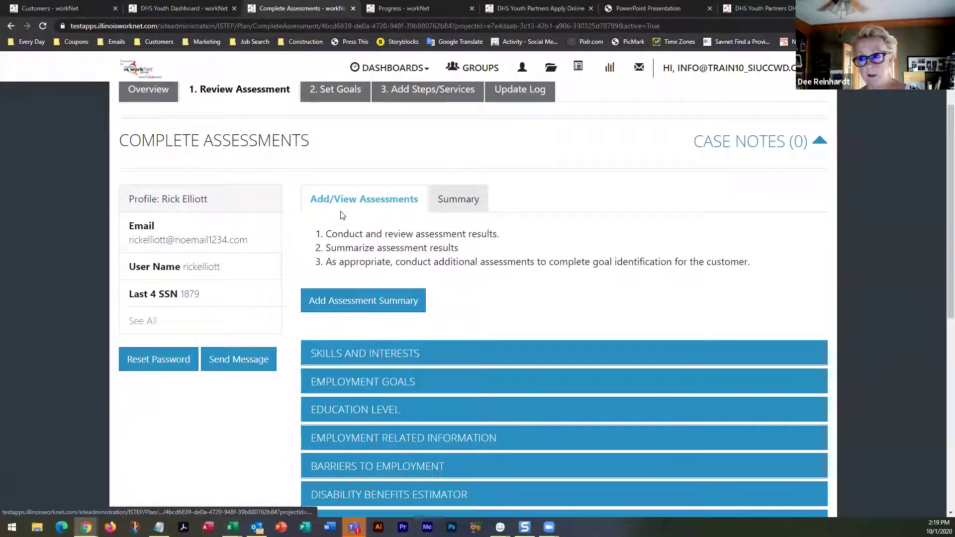
{"action": "scroll", "coordinate": [341, 215], "scroll_direction": "down", "scroll_amount": 2}
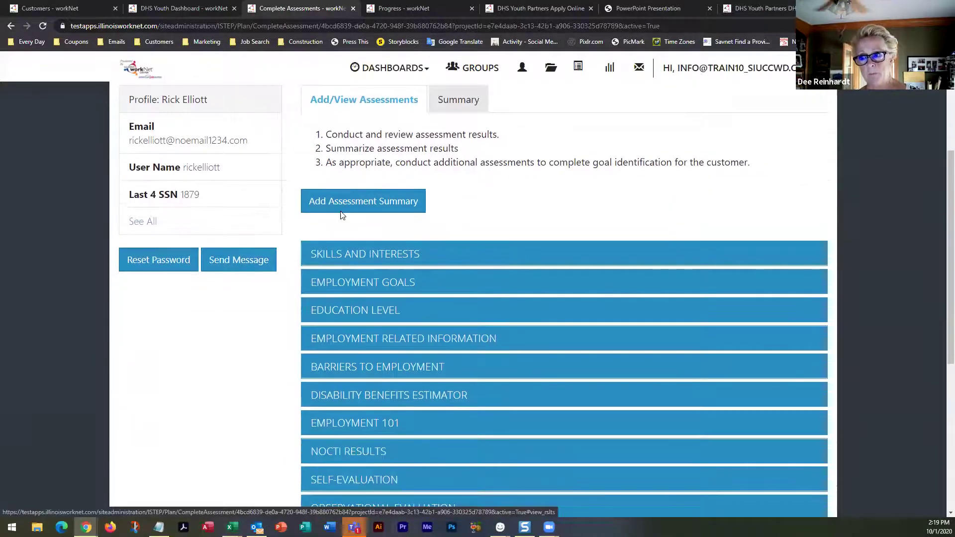
Start a new assessment summary and choose Readiness Training as its summary area
{"action": "left_click", "coordinate": [414, 207]}
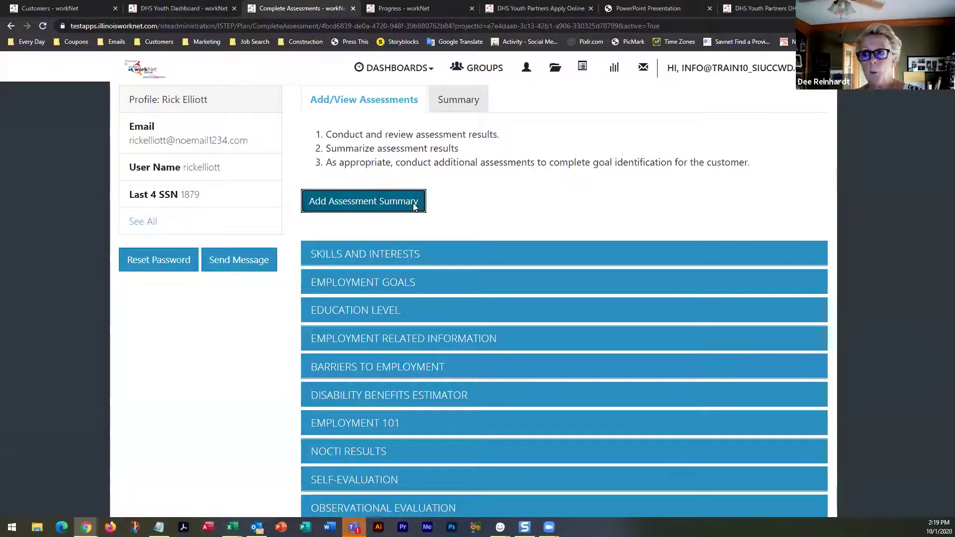
{"action": "left_click", "coordinate": [448, 136]}
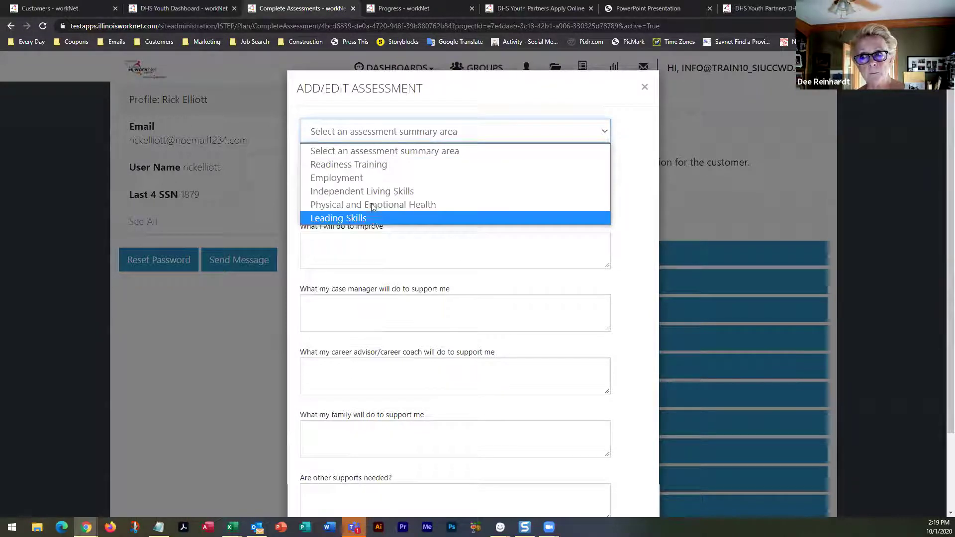
{"action": "left_click", "coordinate": [619, 185]}
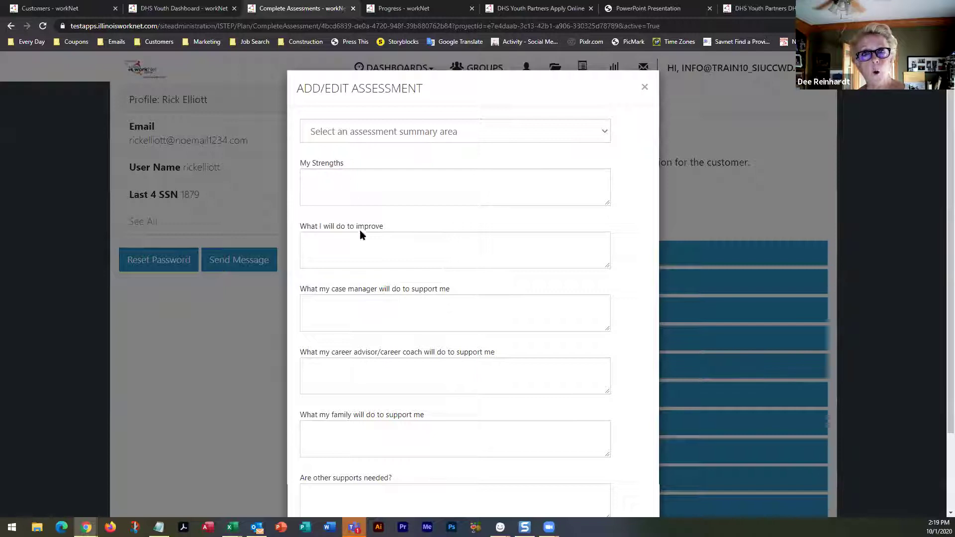
{"action": "scroll", "coordinate": [364, 420], "scroll_direction": "down", "scroll_amount": 2}
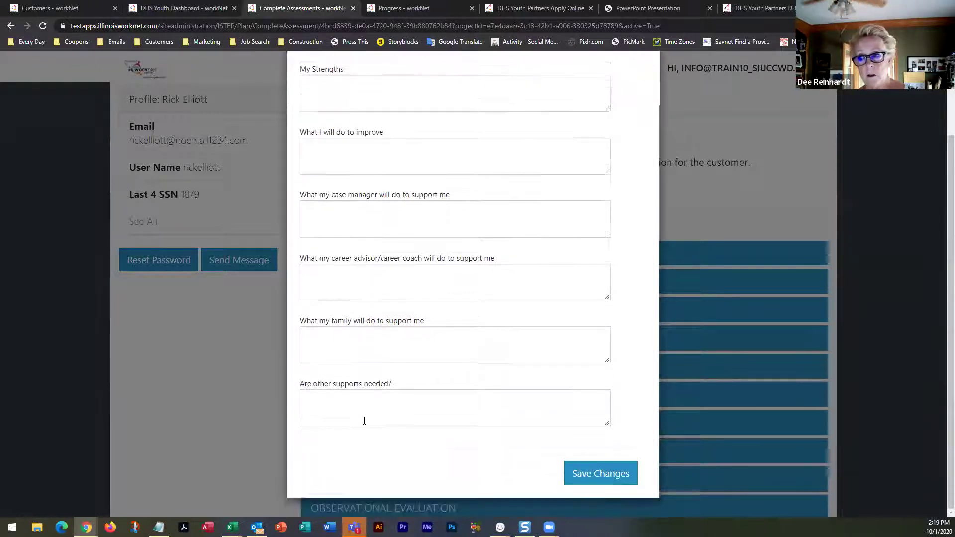
{"action": "scroll", "coordinate": [364, 421], "scroll_direction": "up", "scroll_amount": 2}
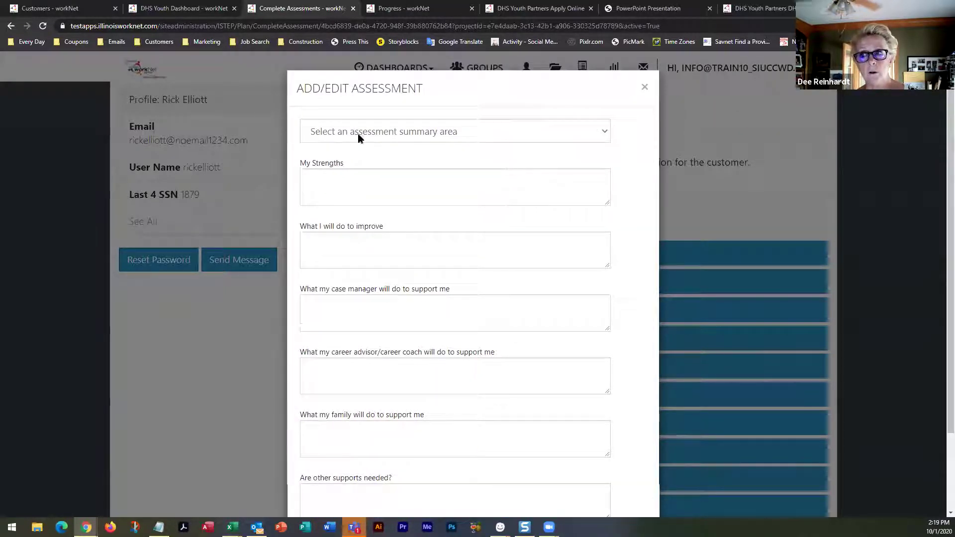
{"action": "left_click", "coordinate": [363, 133]}
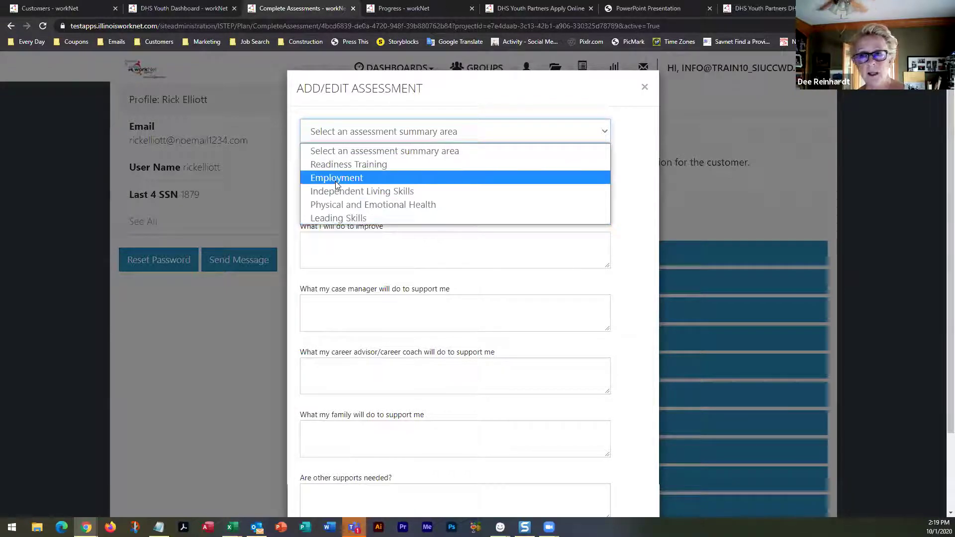
{"action": "left_click", "coordinate": [363, 168]}
Enter text for strengths, improvements, case manager support and career advisor support
{"action": "left_click", "coordinate": [361, 178]}
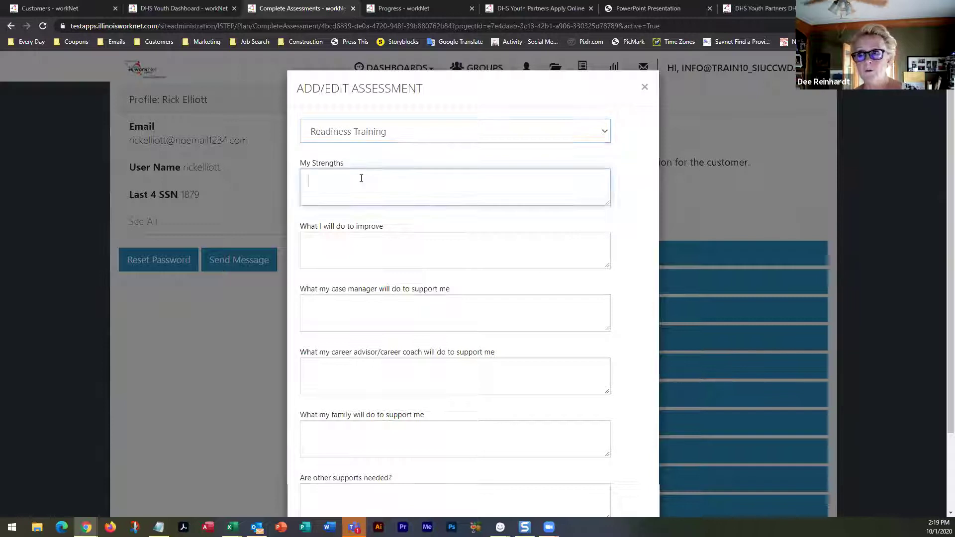
{"action": "type", "text": "a eet'iqea"}
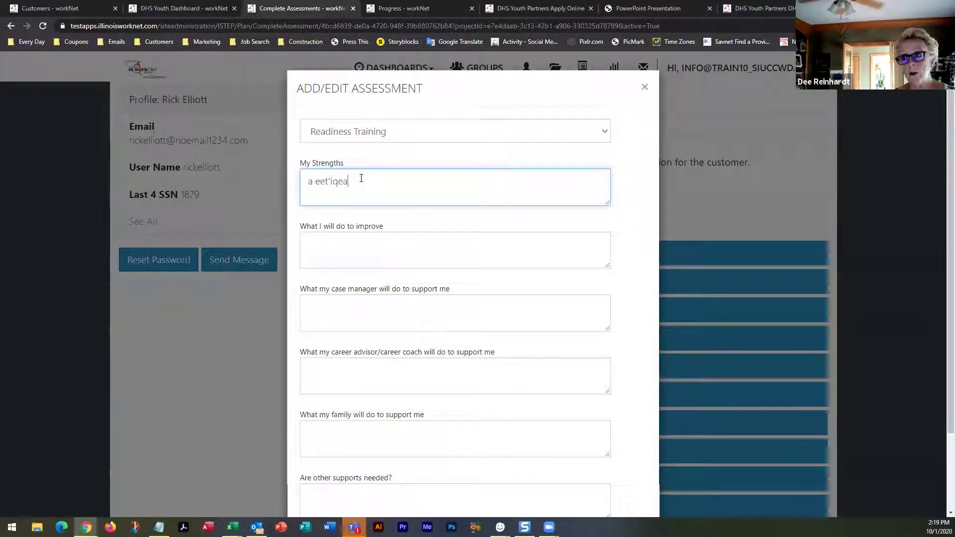
{"action": "left_click", "coordinate": [346, 247]}
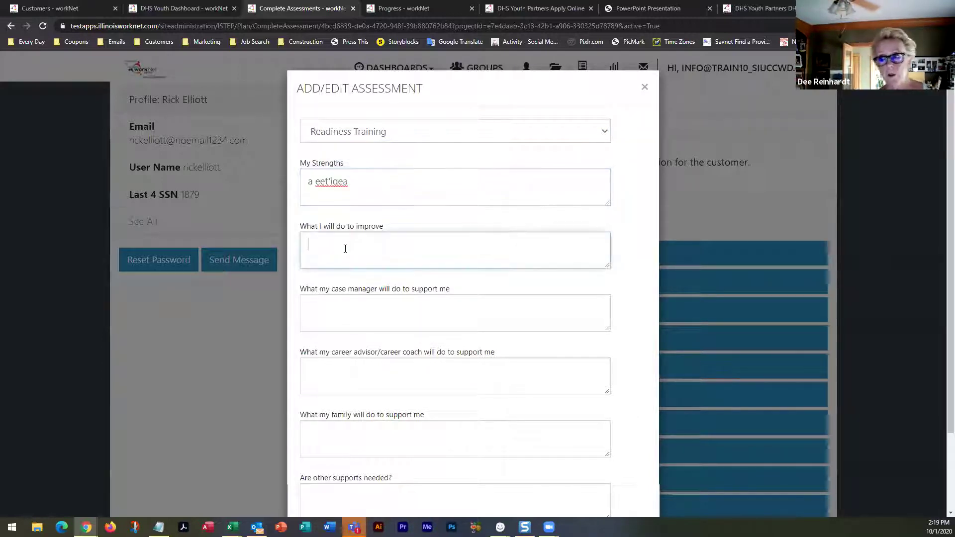
{"action": "type", "text": "s;jfghq;"}
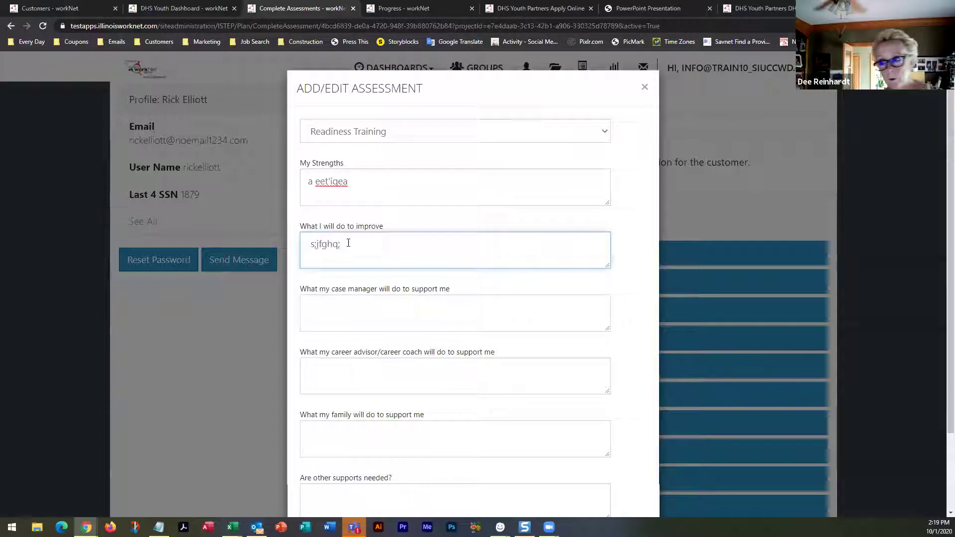
{"action": "left_click", "coordinate": [344, 312]}
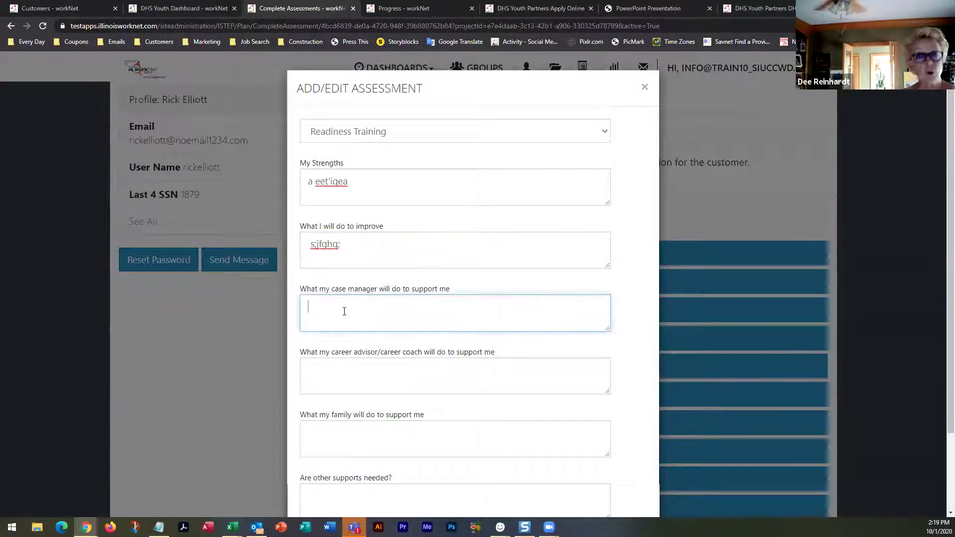
{"action": "type", "text": "fiweif;k"}
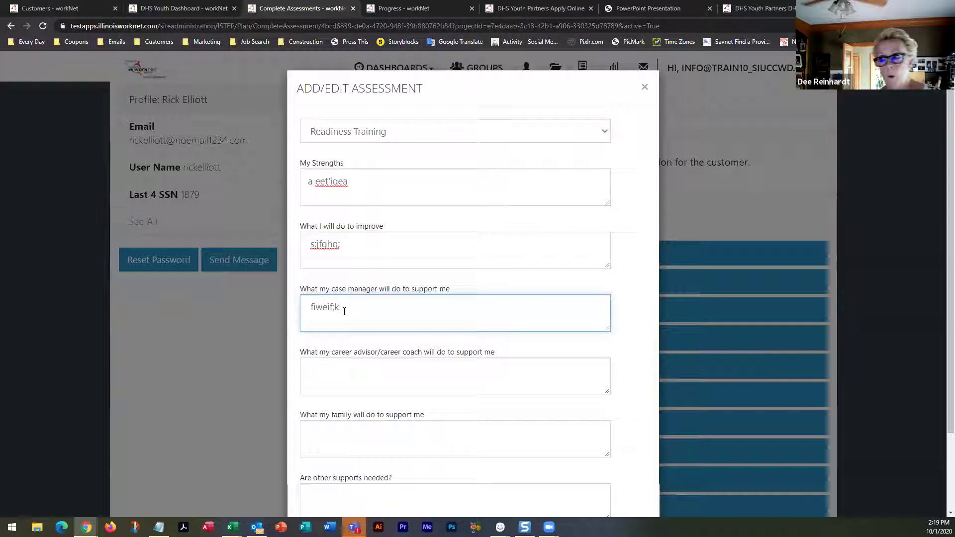
{"action": "left_click", "coordinate": [375, 374]}
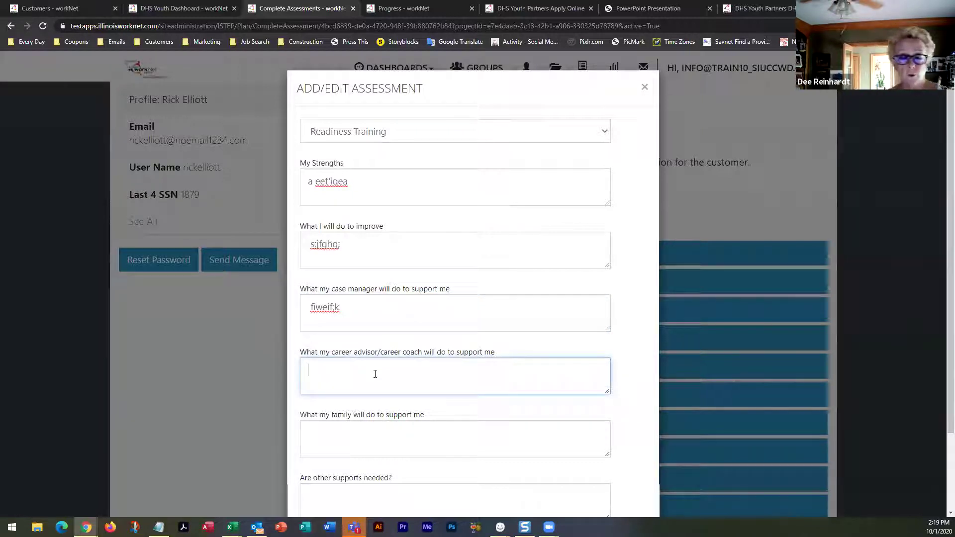
{"action": "type", "text": "e6ijm[gh q"}
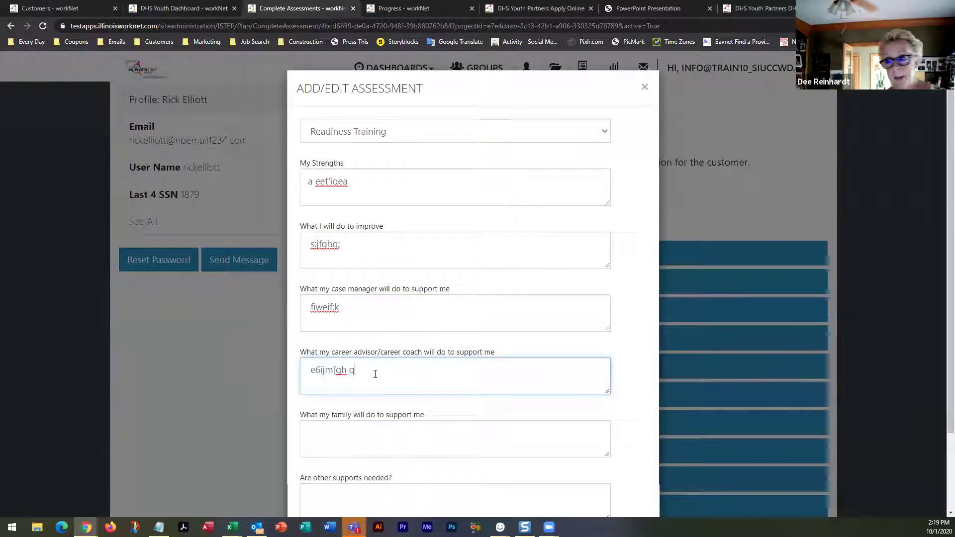
Fill in the family support and other supports fields, then save the Readiness Training summary
{"action": "scroll", "coordinate": [384, 353], "scroll_direction": "down", "scroll_amount": 2}
{"action": "left_click", "coordinate": [381, 342]}
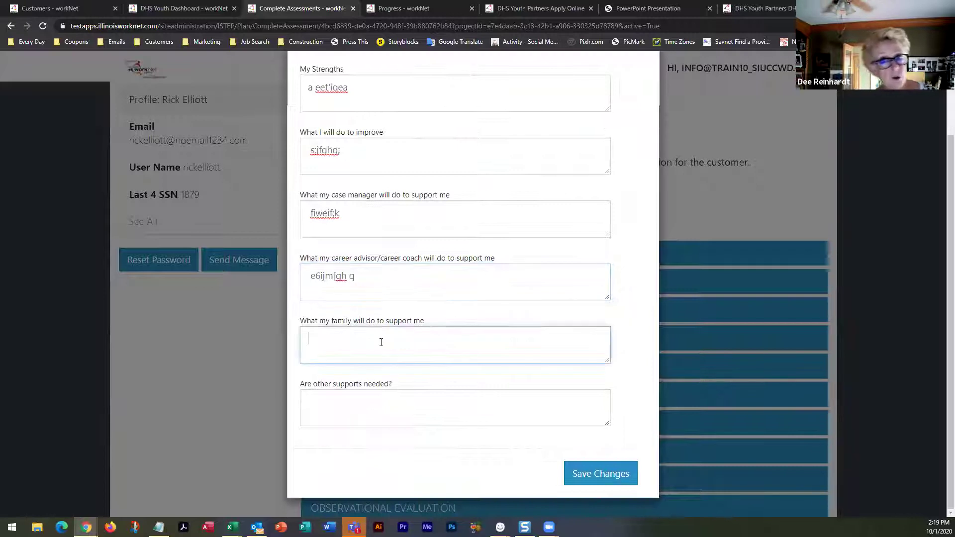
{"action": "type", "text": "u mwthm[ws;tb"}
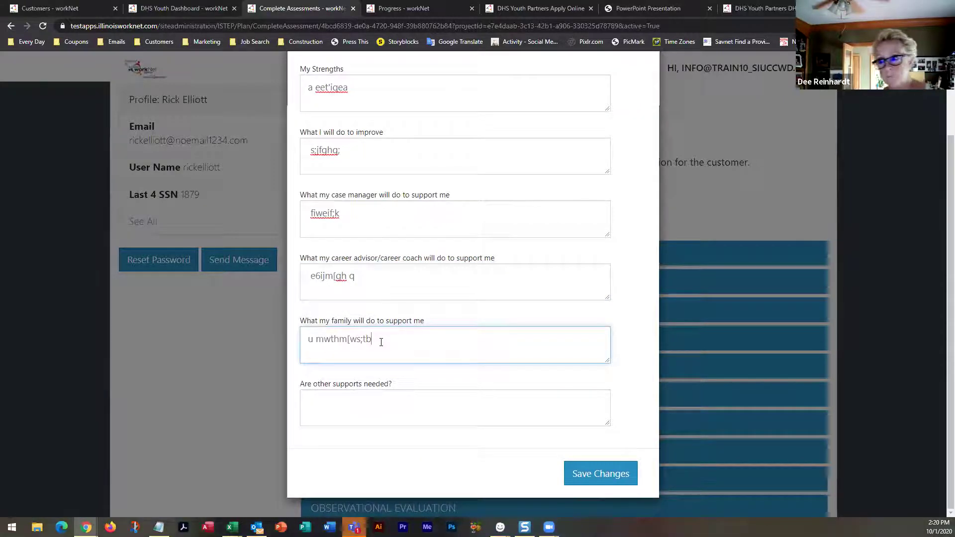
{"action": "left_click", "coordinate": [378, 398]}
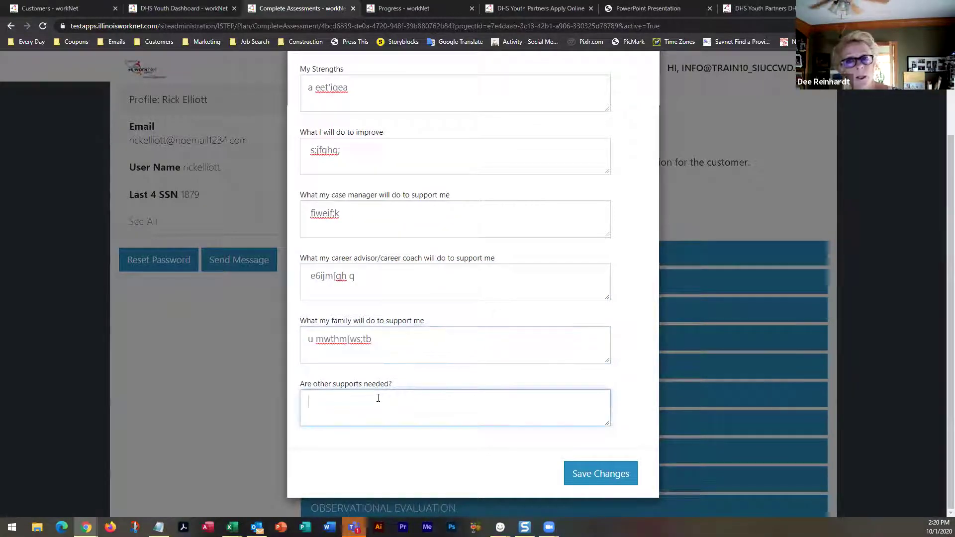
{"action": "type", "text": "n; v.vc"}
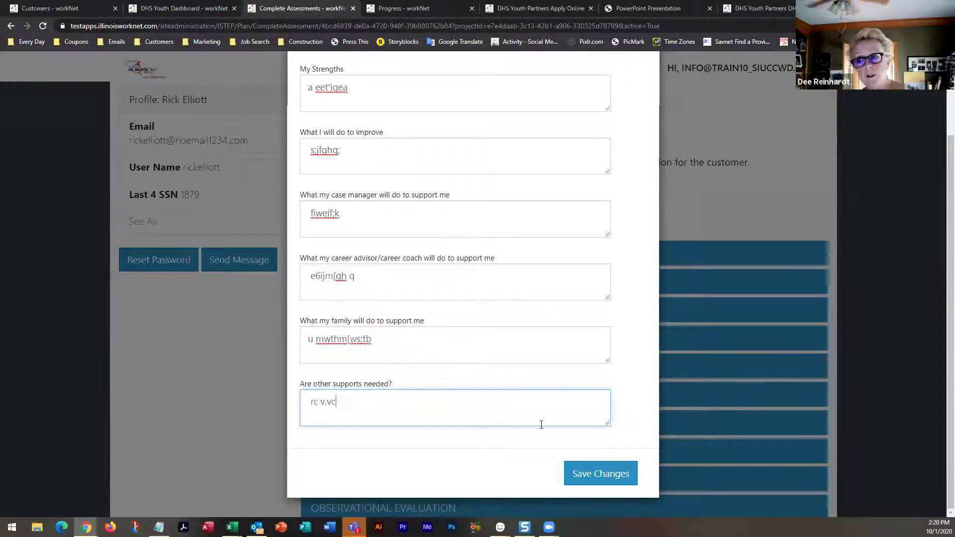
{"action": "left_click", "coordinate": [580, 474]}
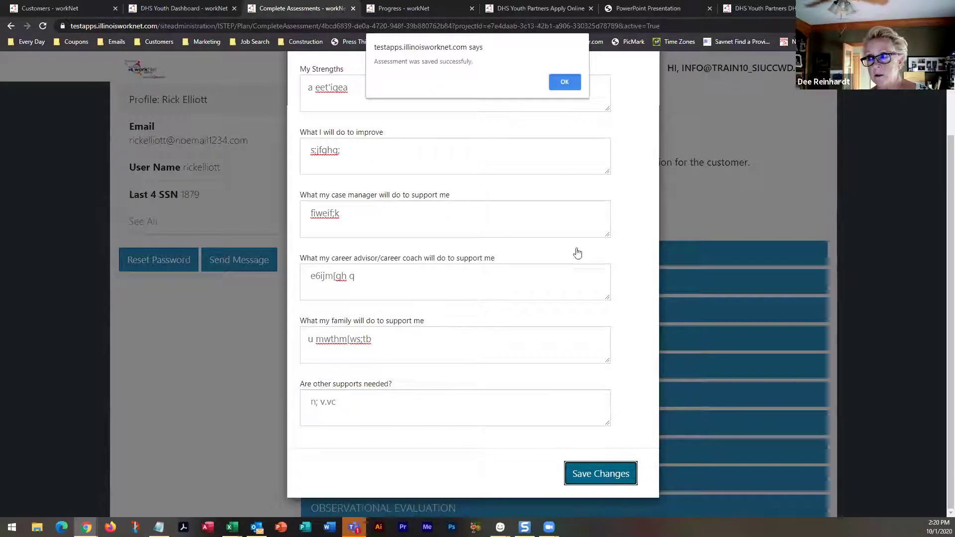
Dismiss the save alert, confirm the Readiness Training row in Summary, and return to Add/View Assessments
{"action": "left_click", "coordinate": [565, 82]}
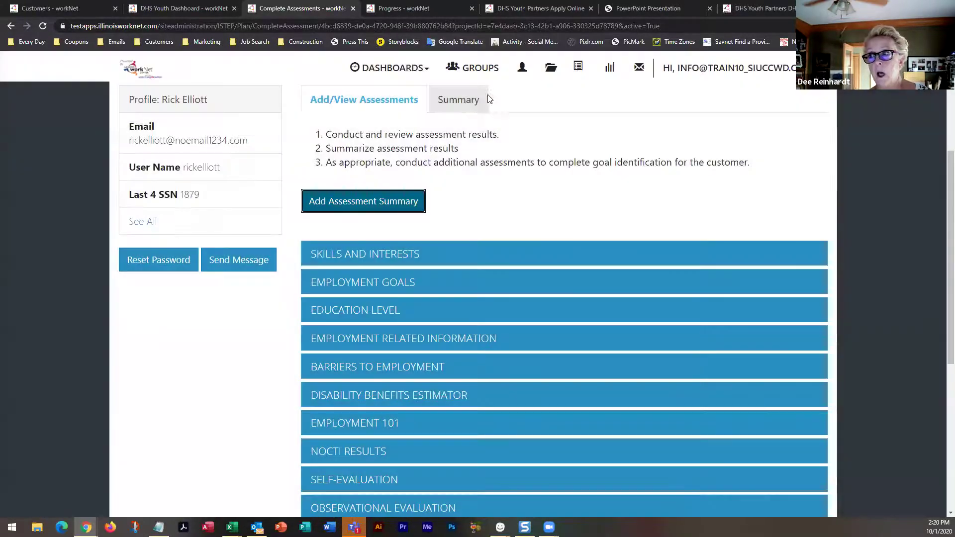
{"action": "left_click", "coordinate": [463, 102]}
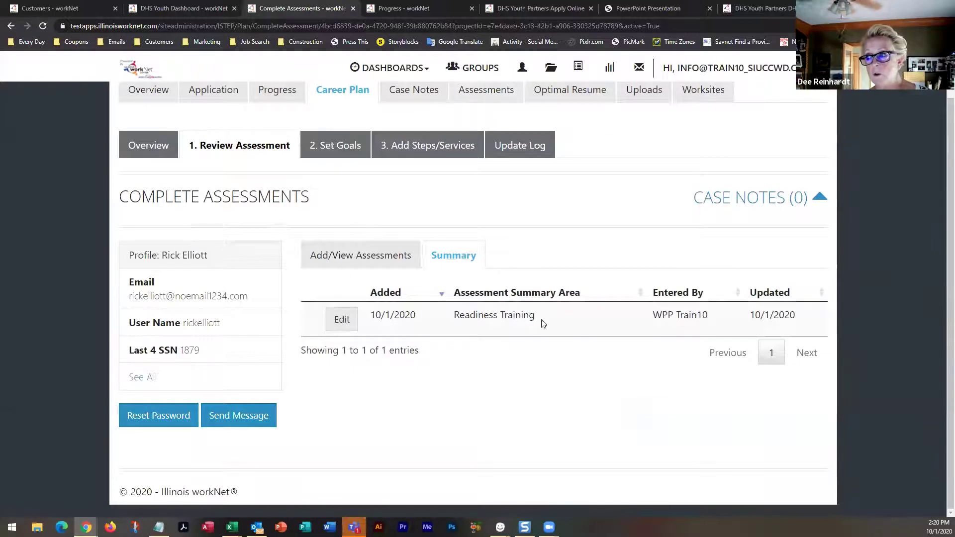
{"action": "left_click", "coordinate": [370, 259]}
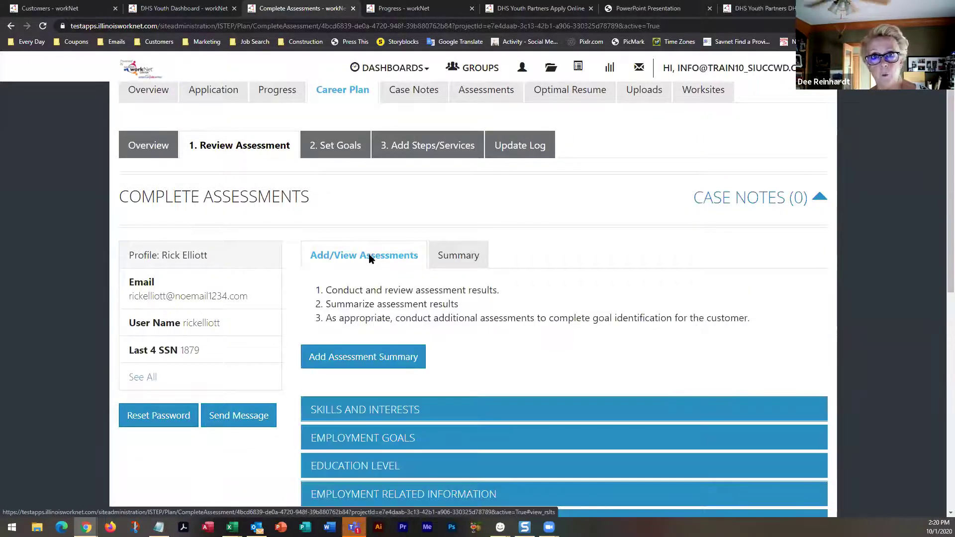
{"action": "scroll", "coordinate": [372, 260], "scroll_direction": "down", "scroll_amount": 1}
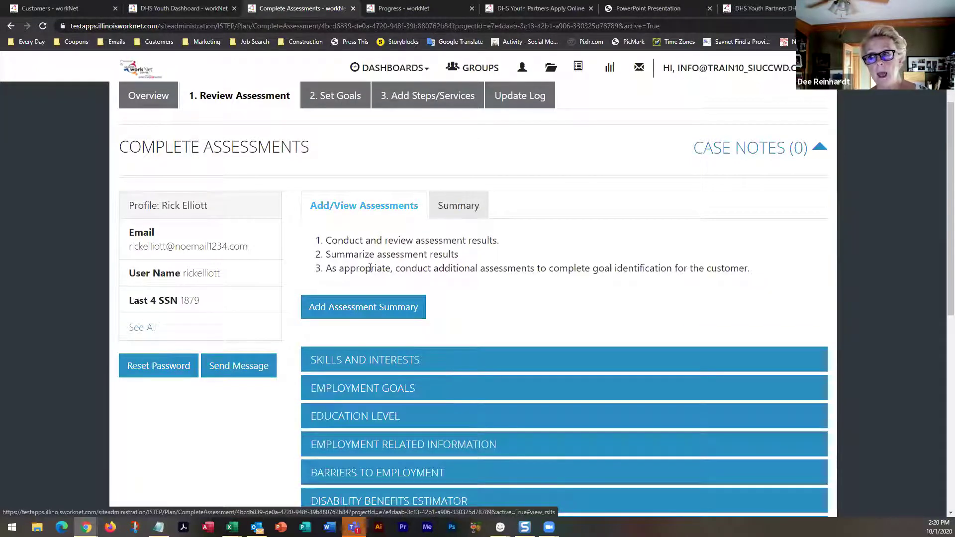
{"action": "left_click", "coordinate": [458, 207]}
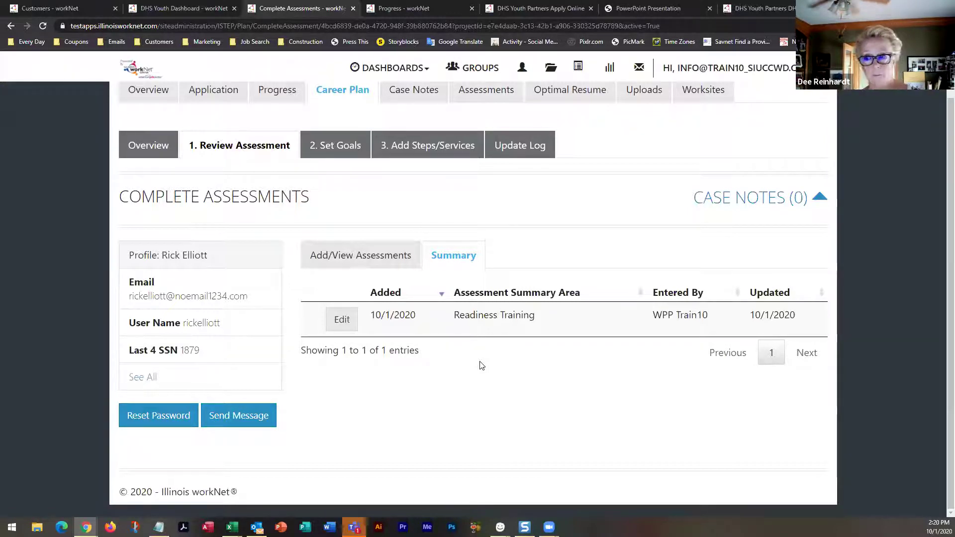
{"action": "left_click", "coordinate": [356, 257]}
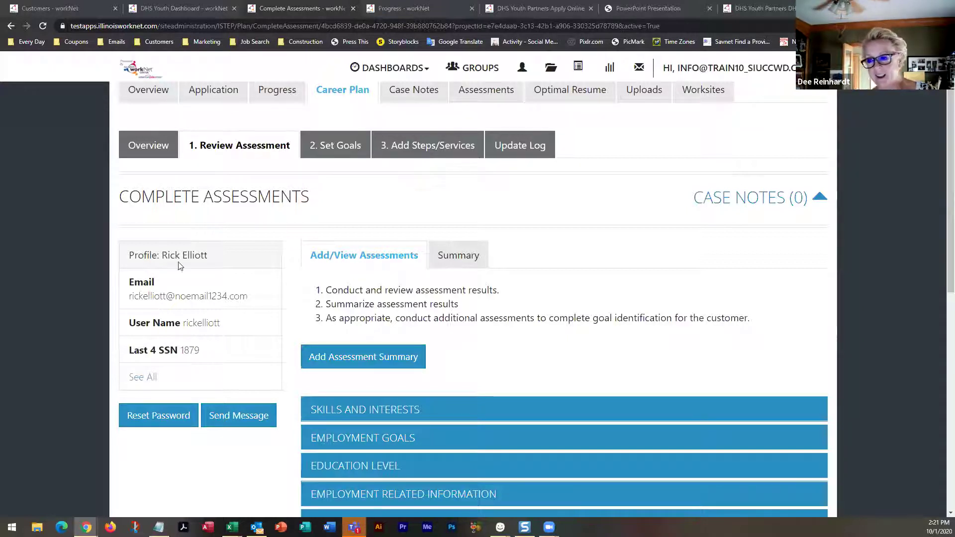
Scroll down to show all assessment sections, from Skills and Interests through Worksite Evaluation
{"action": "scroll", "coordinate": [283, 324], "scroll_direction": "down", "scroll_amount": 5}
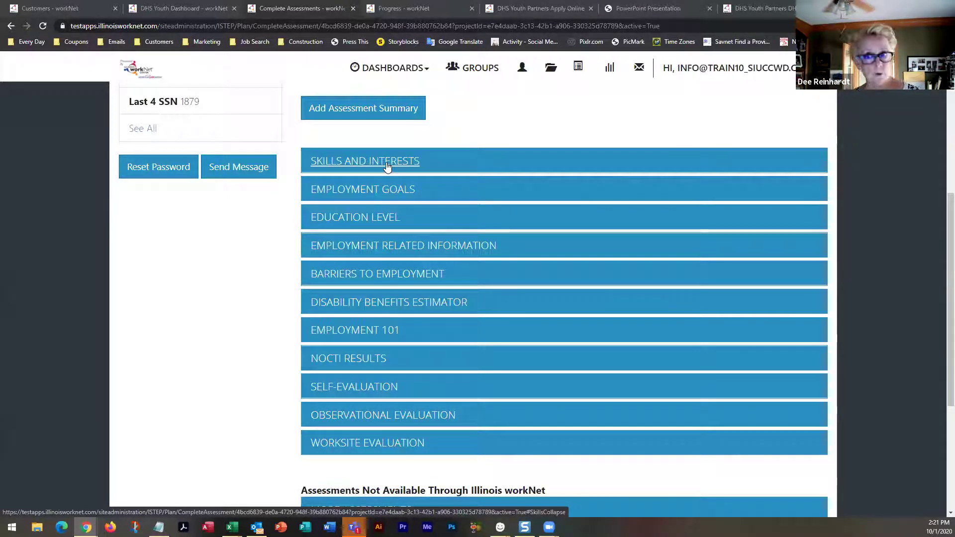
Expand Skills and Interests, Employment Goals, Education Level, Employment Related Information, then Barriers to Employment
{"action": "left_click", "coordinate": [387, 166]}
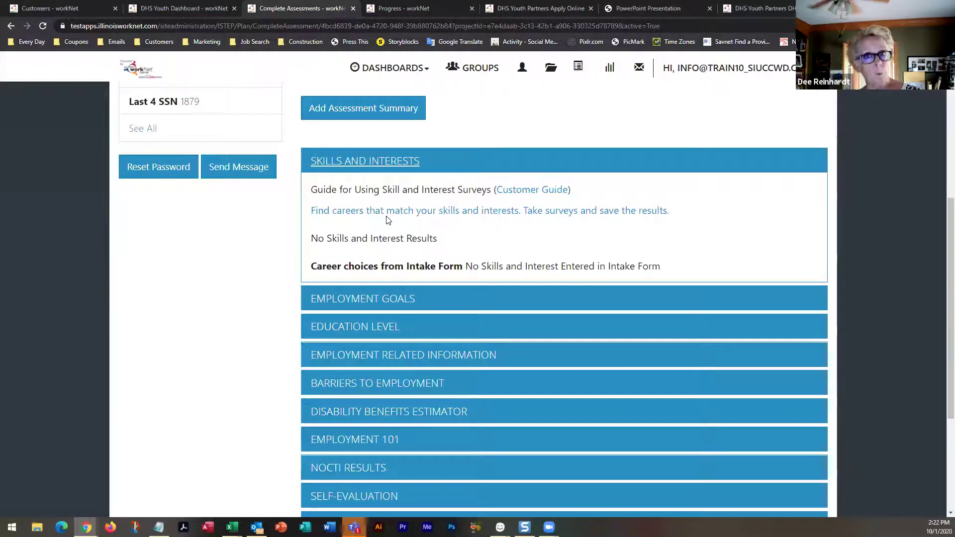
{"action": "scroll", "coordinate": [388, 217], "scroll_direction": "down", "scroll_amount": 2}
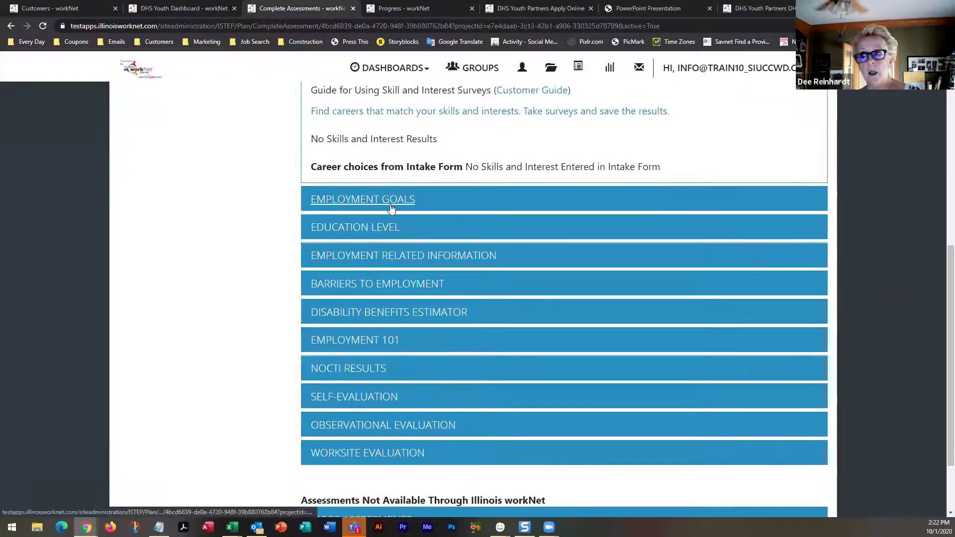
{"action": "left_click", "coordinate": [388, 209]}
{"action": "scroll", "coordinate": [385, 239], "scroll_direction": "down", "scroll_amount": 5}
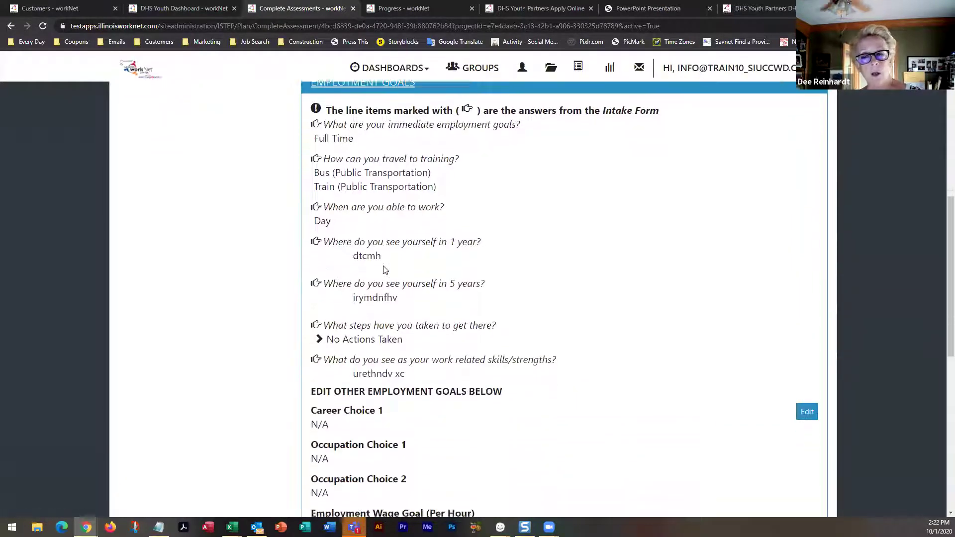
{"action": "scroll", "coordinate": [383, 266], "scroll_direction": "down", "scroll_amount": 4}
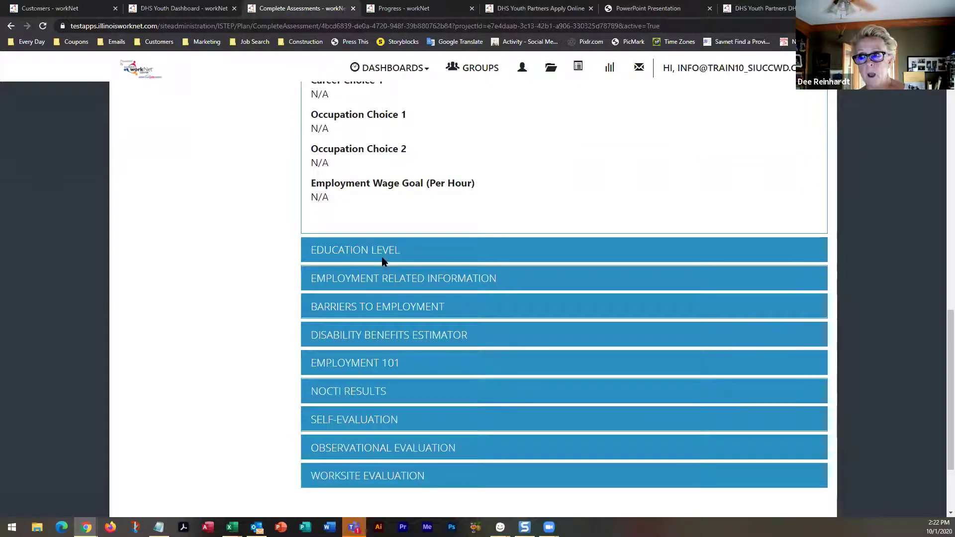
{"action": "left_click", "coordinate": [383, 256]}
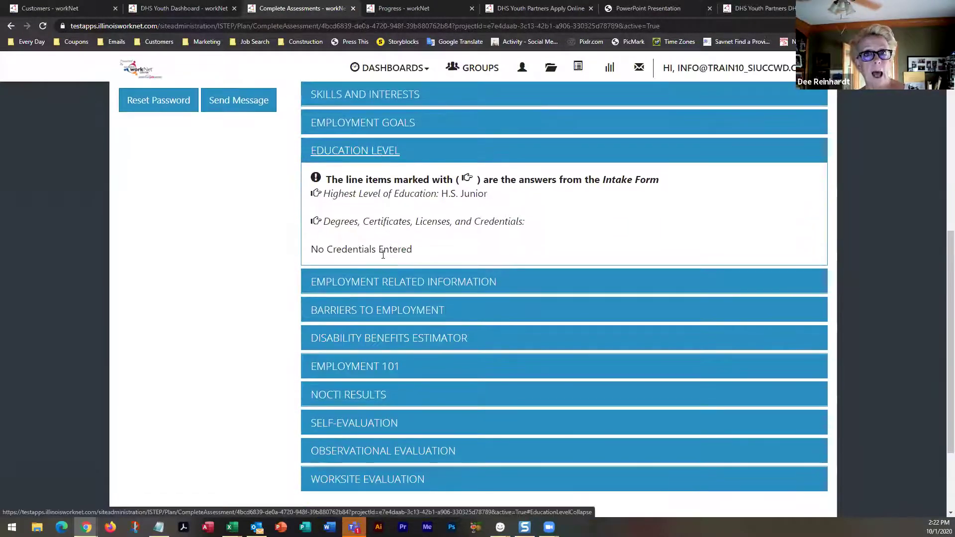
{"action": "scroll", "coordinate": [390, 248], "scroll_direction": "down", "scroll_amount": 2}
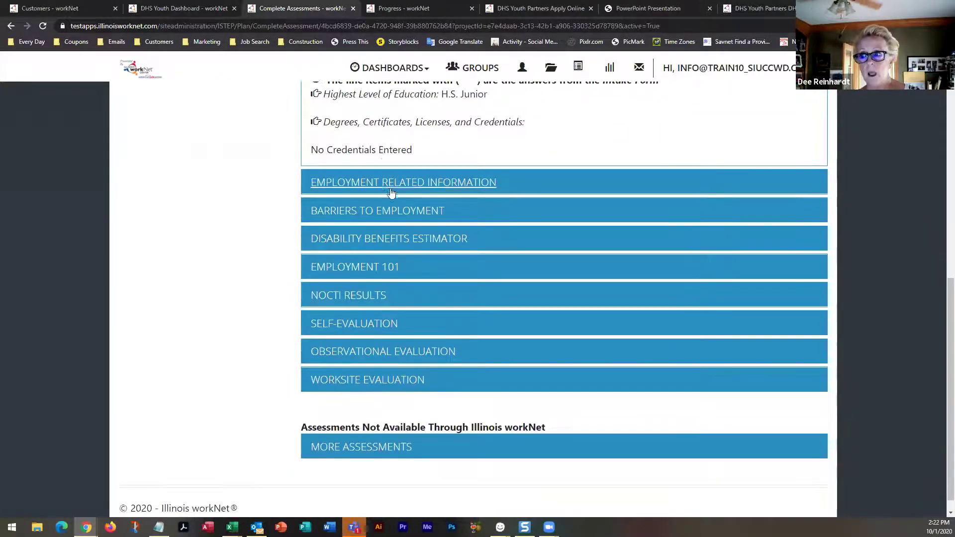
{"action": "left_click", "coordinate": [395, 183]}
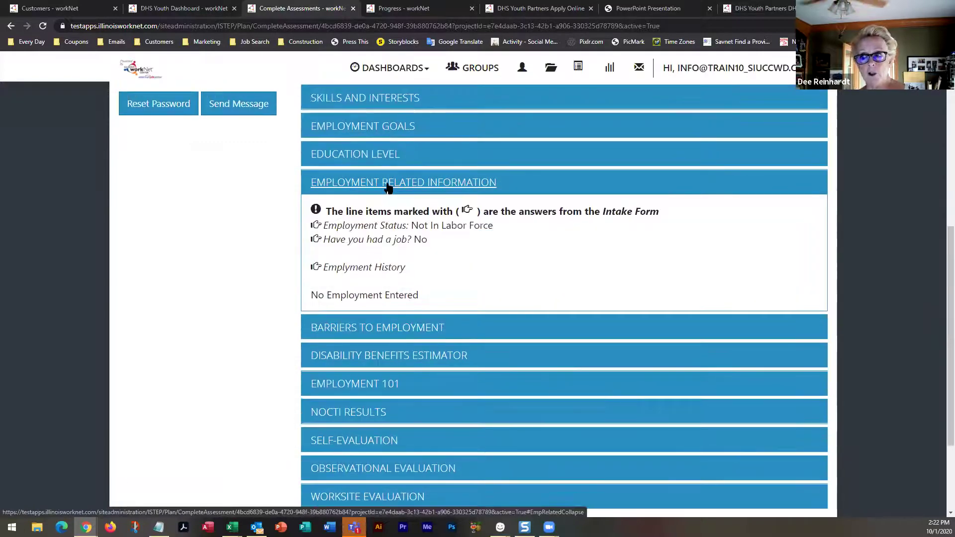
{"action": "scroll", "coordinate": [388, 201], "scroll_direction": "down", "scroll_amount": 3}
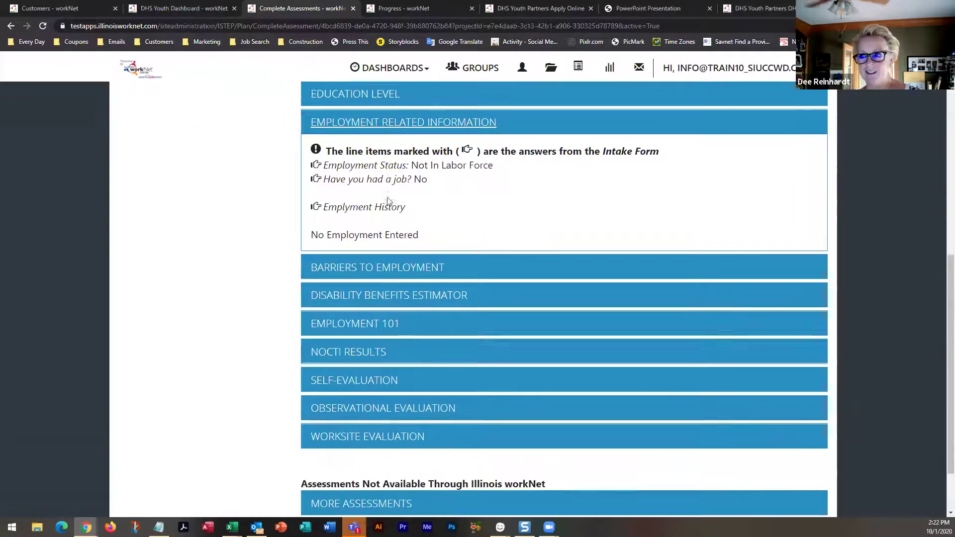
{"action": "left_click", "coordinate": [388, 201]}
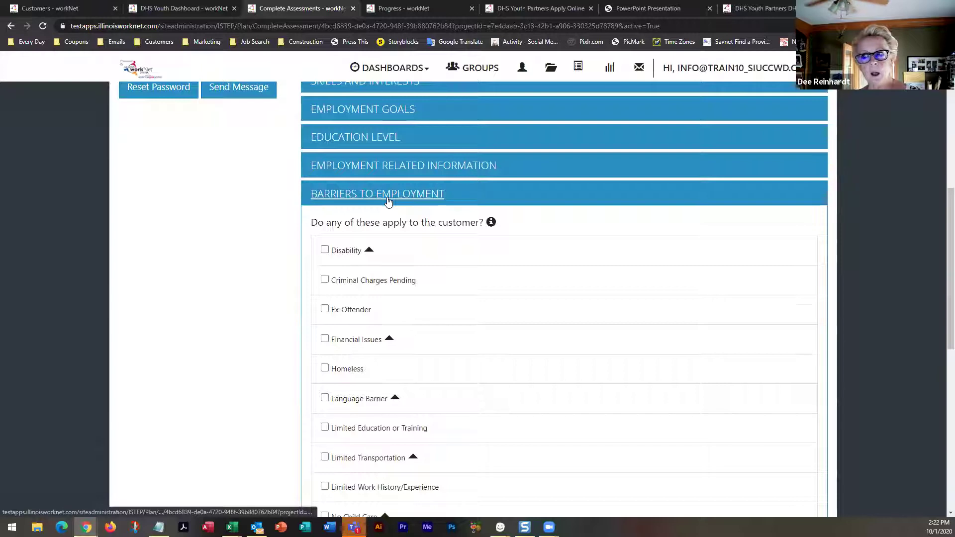
Check Limited Transportation with License suspended as the reason and update the barriers
{"action": "scroll", "coordinate": [389, 201], "scroll_direction": "down", "scroll_amount": 1}
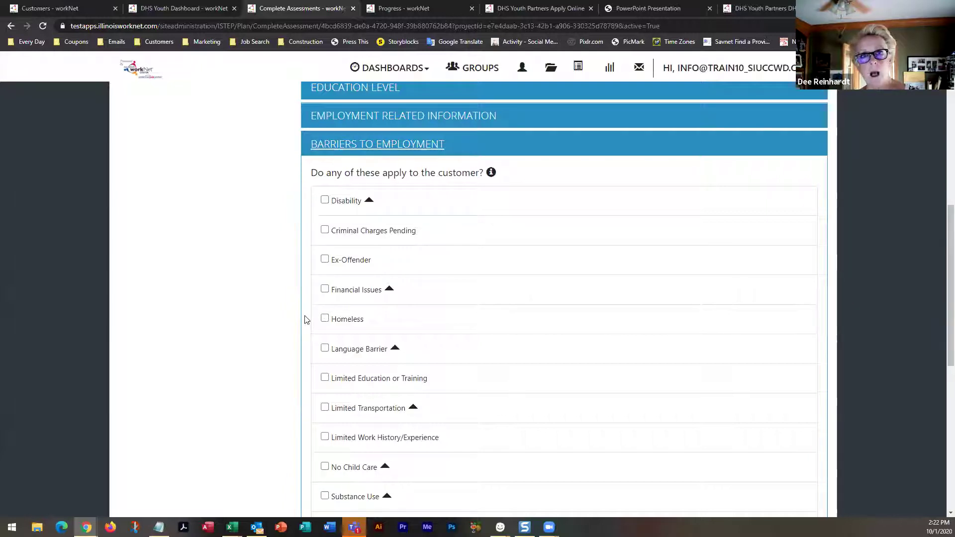
{"action": "scroll", "coordinate": [306, 319], "scroll_direction": "down", "scroll_amount": 3}
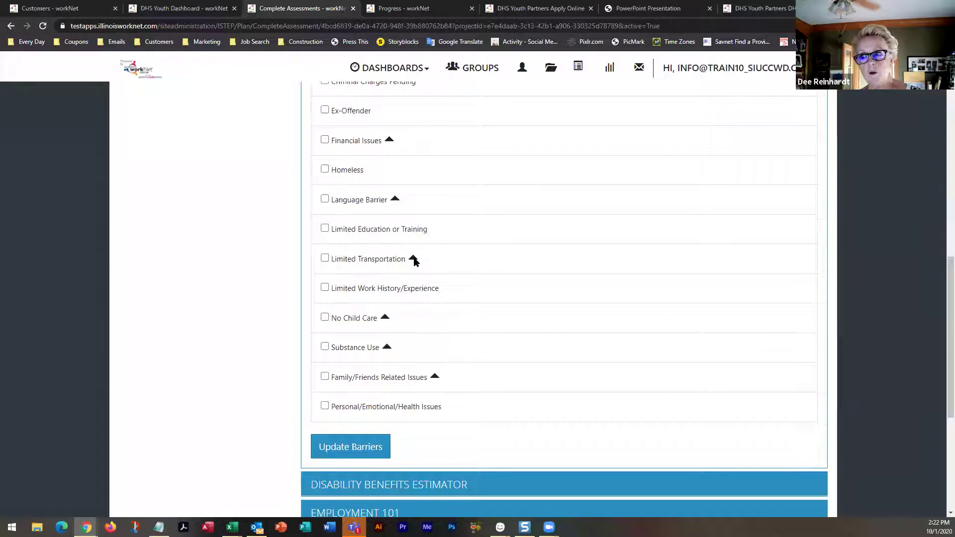
{"action": "left_click", "coordinate": [324, 258]}
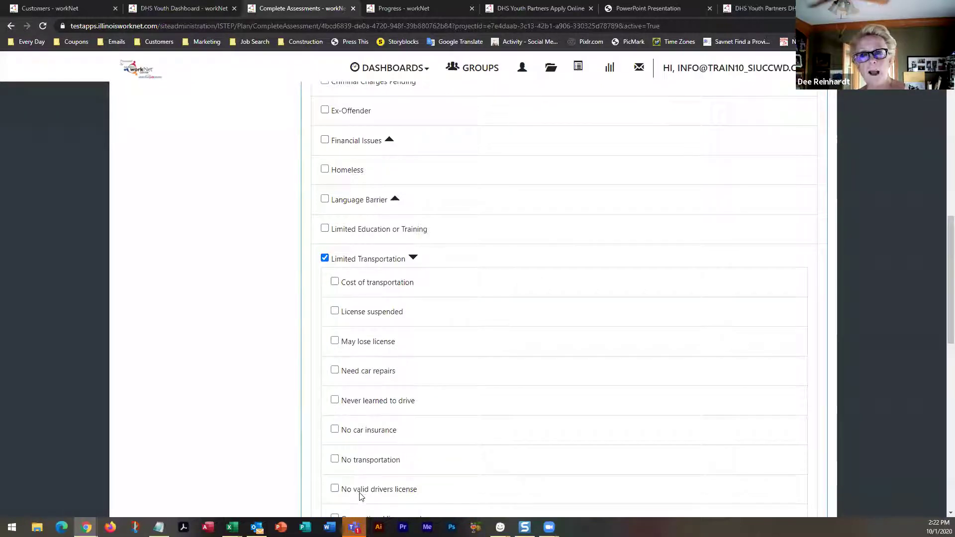
{"action": "scroll", "coordinate": [363, 332], "scroll_direction": "down", "scroll_amount": 3}
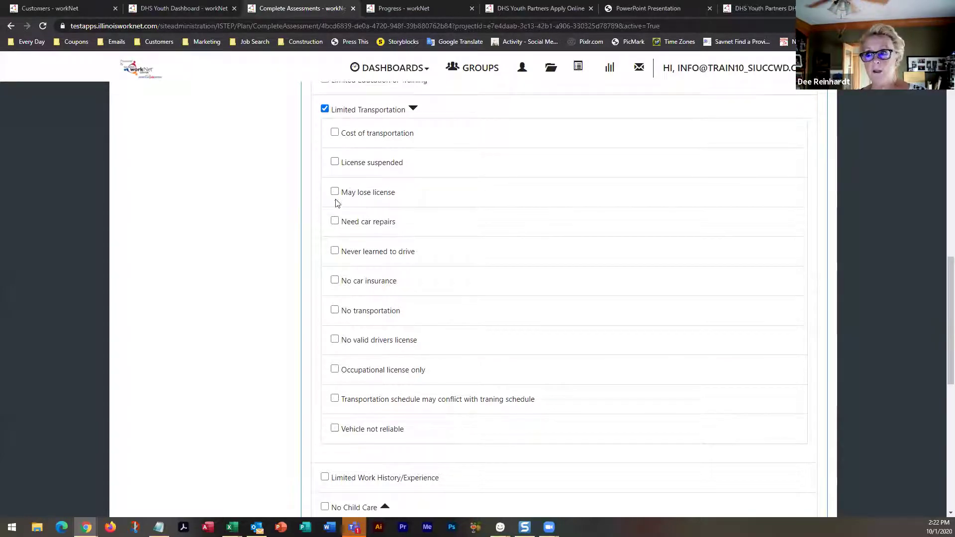
{"action": "left_click", "coordinate": [334, 162]}
{"action": "scroll", "coordinate": [312, 298], "scroll_direction": "down", "scroll_amount": 4}
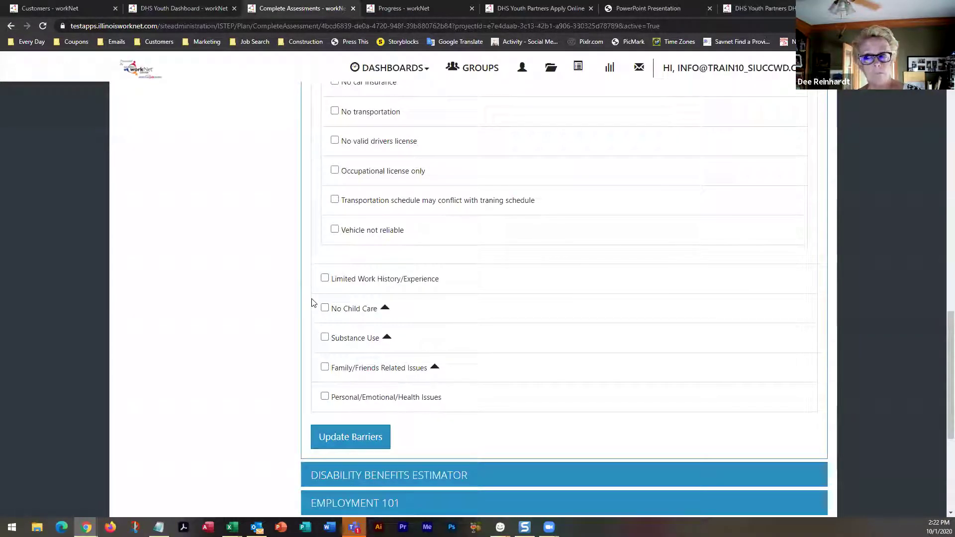
{"action": "scroll", "coordinate": [312, 298], "scroll_direction": "down", "scroll_amount": 2}
{"action": "left_click", "coordinate": [356, 338]}
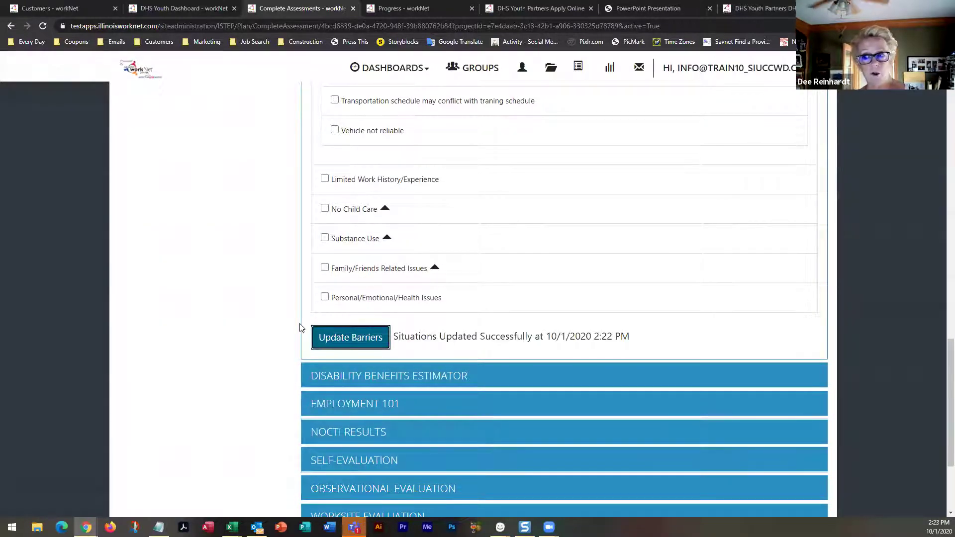
{"action": "scroll", "coordinate": [300, 327], "scroll_direction": "down", "scroll_amount": 1}
{"action": "scroll", "coordinate": [299, 323], "scroll_direction": "down", "scroll_amount": 2}
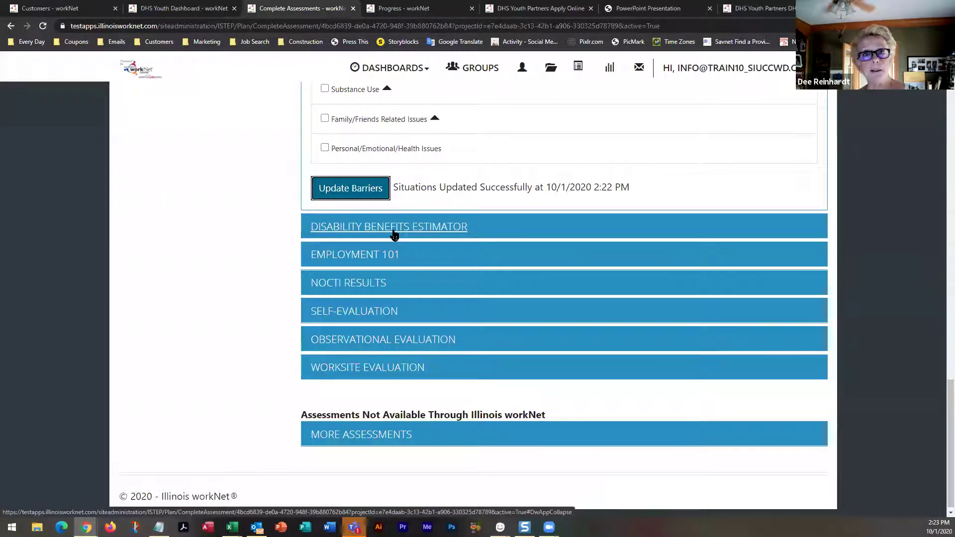
Expand the Disability Benefits Estimator and Employment 101 sections, both showing No Data Available
{"action": "left_click", "coordinate": [393, 229]}
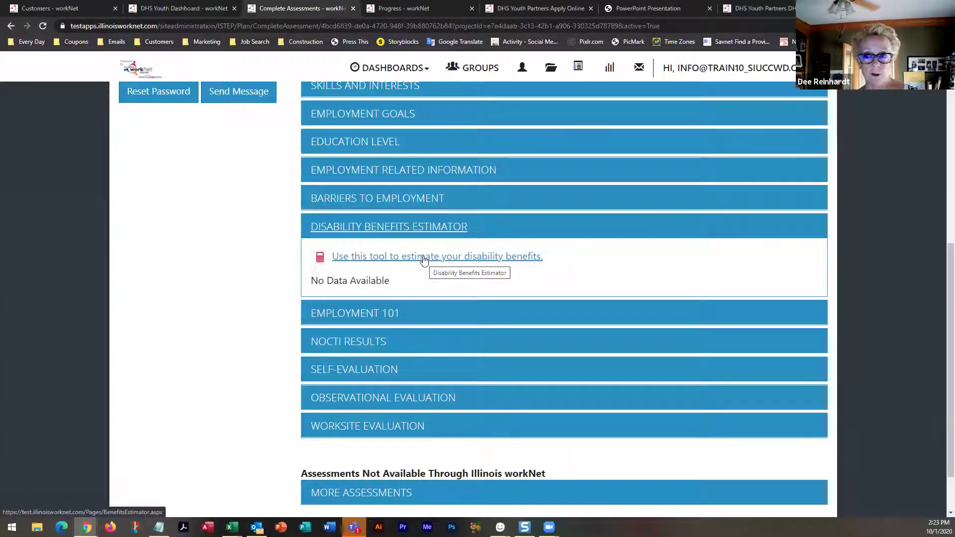
{"action": "left_click", "coordinate": [385, 314]}
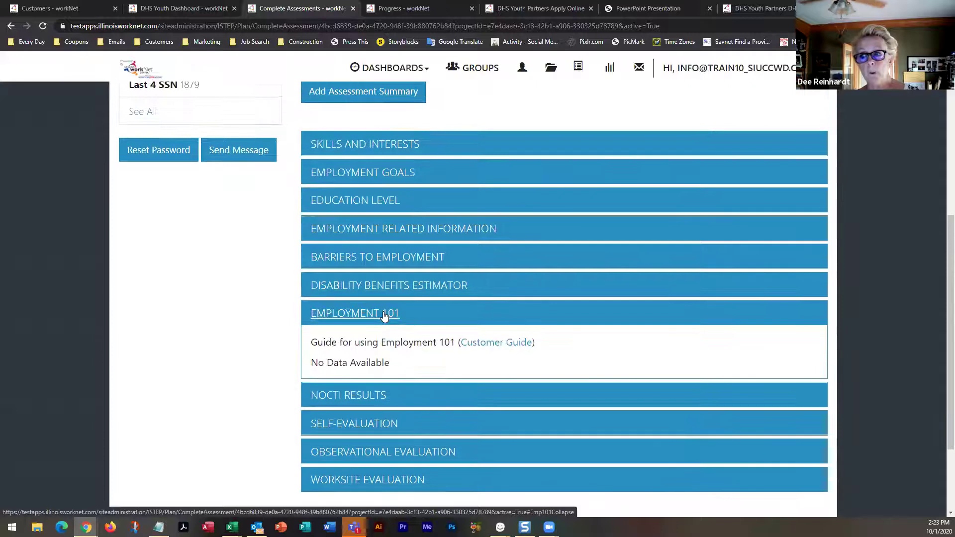
{"action": "scroll", "coordinate": [384, 316], "scroll_direction": "down", "scroll_amount": 2}
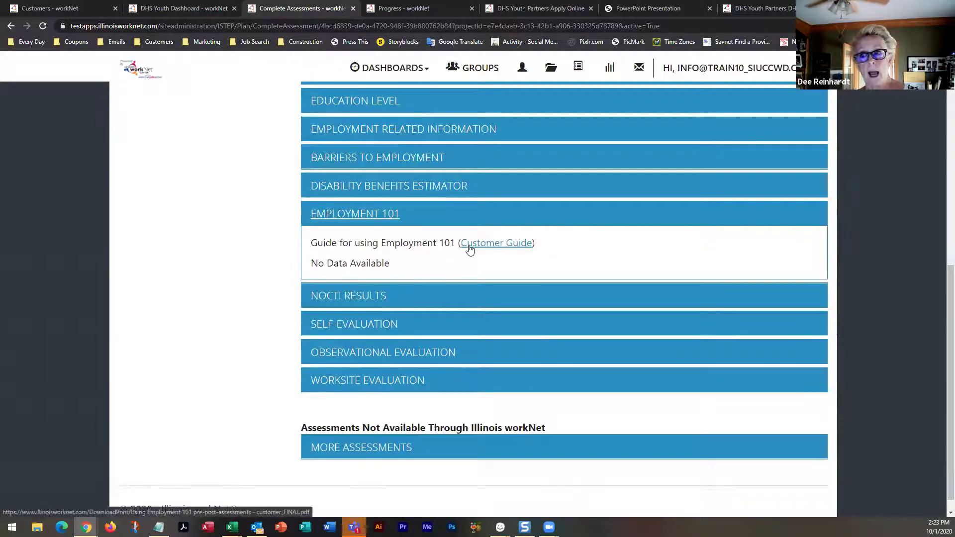
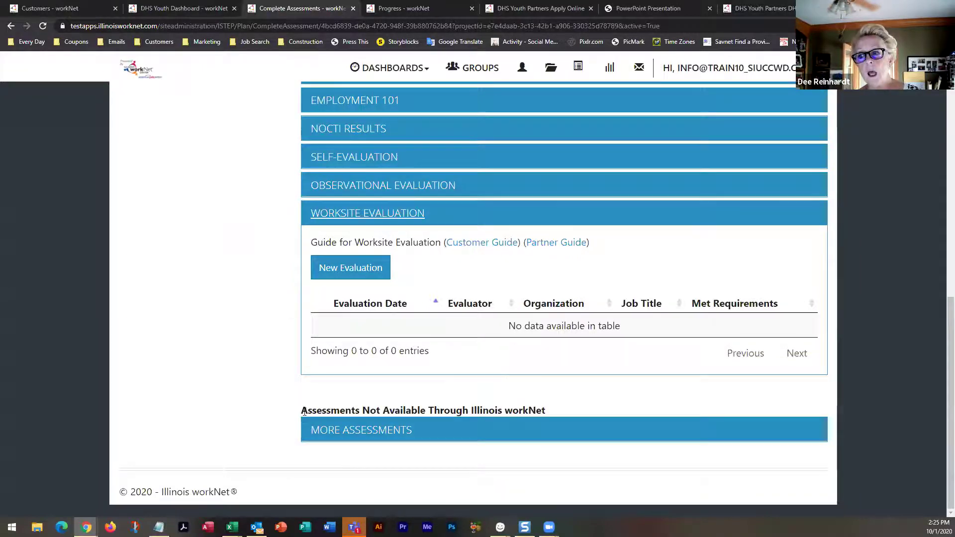
Expand More Assessments and open the assessment form with Basic Skills Assessment and Adult Basic Education-ABE chosen
{"action": "left_click", "coordinate": [332, 430]}
{"action": "scroll", "coordinate": [309, 413], "scroll_direction": "down", "scroll_amount": 3}
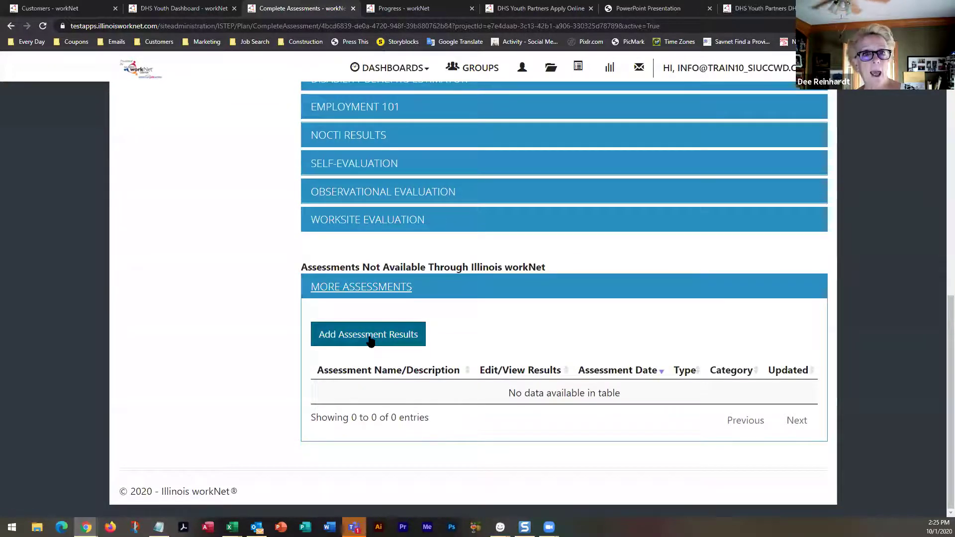
{"action": "left_click", "coordinate": [369, 340]}
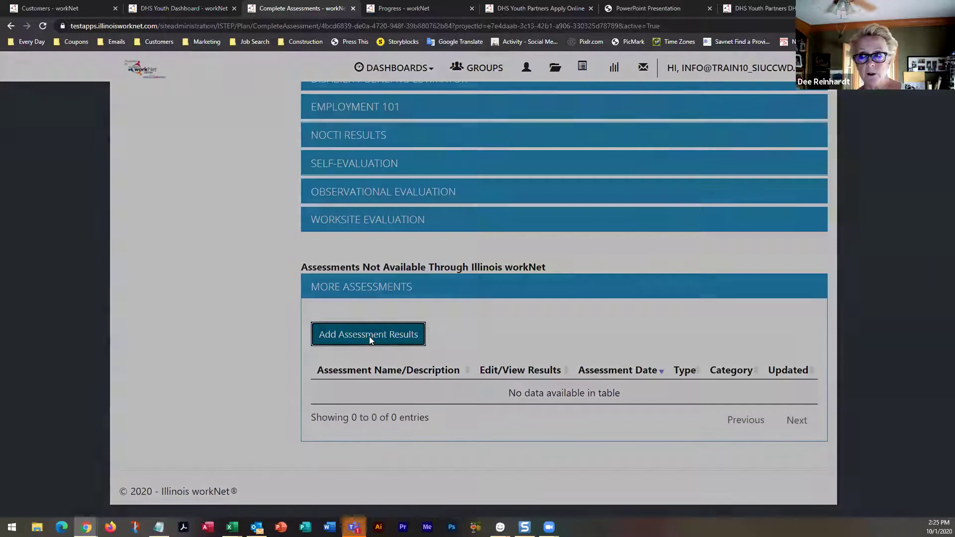
{"action": "left_click", "coordinate": [458, 132]}
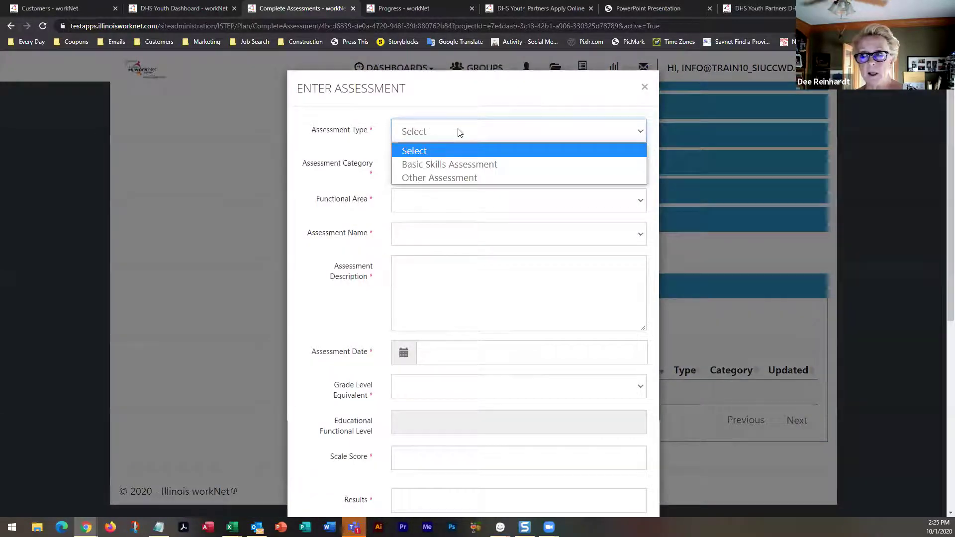
{"action": "left_click", "coordinate": [461, 169]}
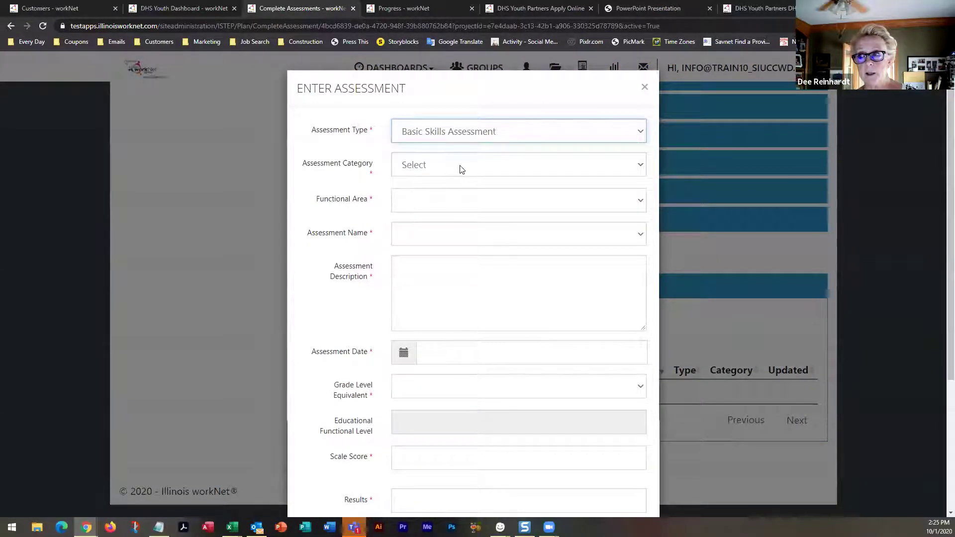
{"action": "left_click", "coordinate": [459, 167]}
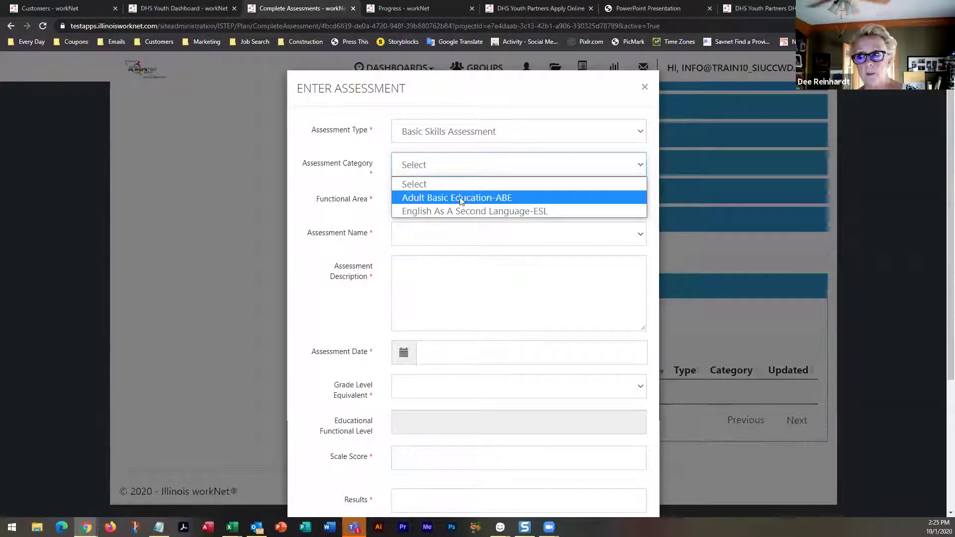
{"action": "left_click", "coordinate": [459, 198]}
{"action": "left_click", "coordinate": [457, 201]}
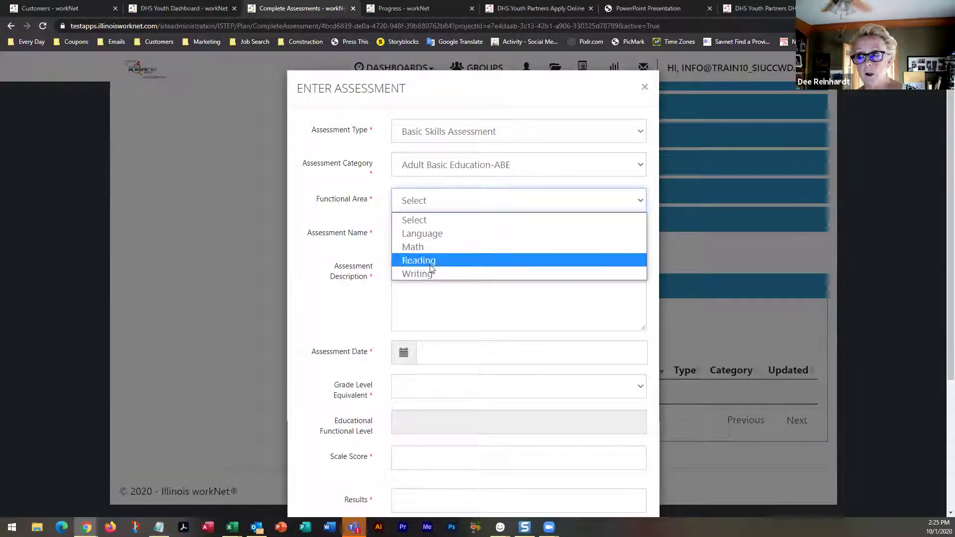
{"action": "left_click", "coordinate": [464, 139]}
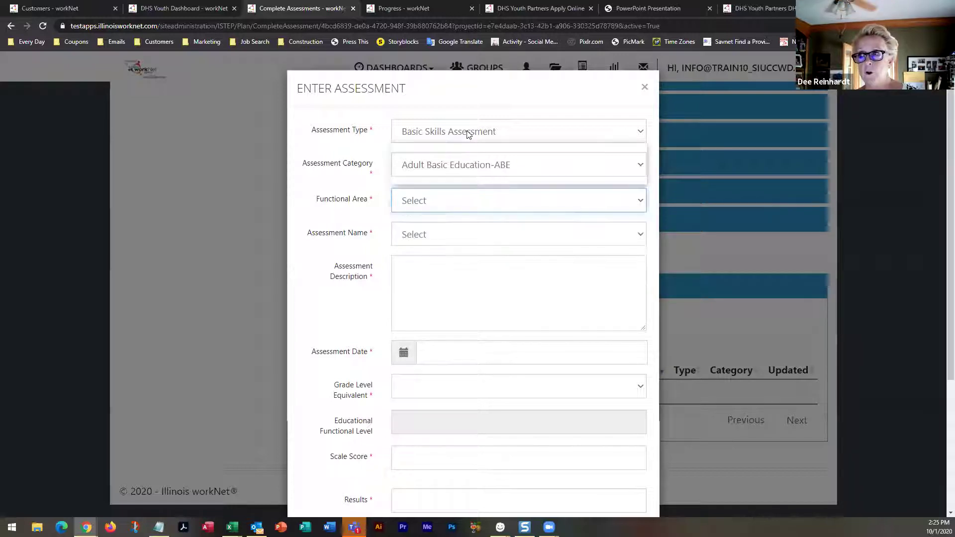
Switch to Other Assessment and browse the Employment and Interests categories and their assessment names
{"action": "left_click", "coordinate": [464, 137]}
{"action": "left_click", "coordinate": [435, 177]}
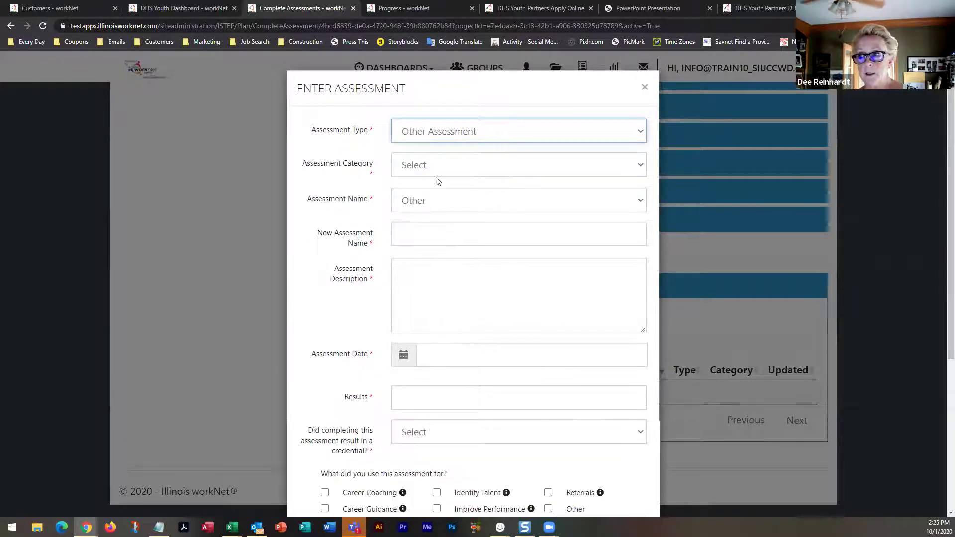
{"action": "left_click", "coordinate": [444, 168]}
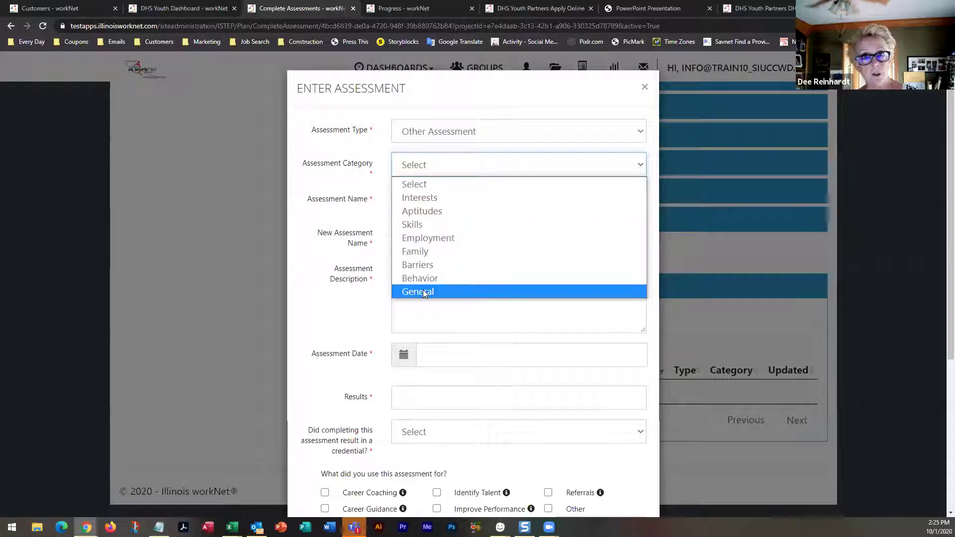
{"action": "left_click", "coordinate": [425, 239]}
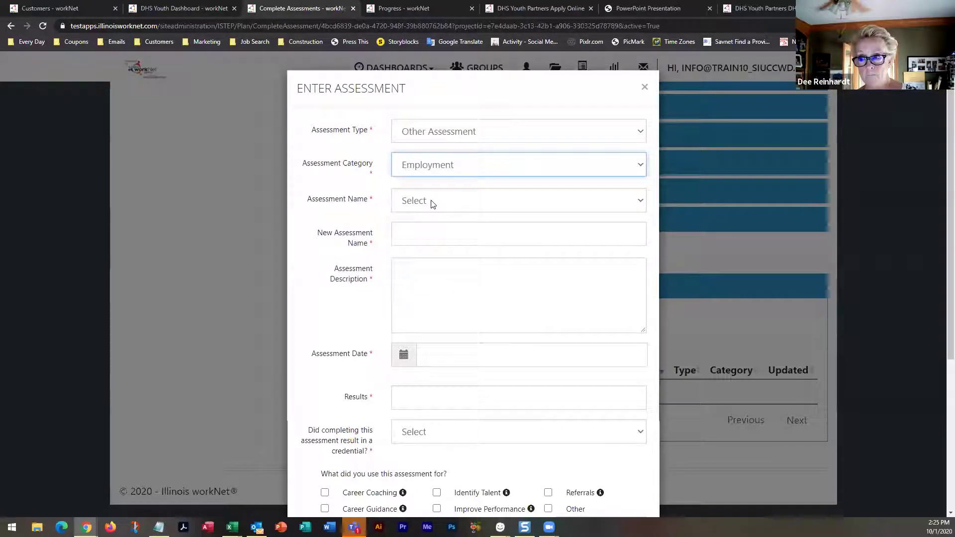
{"action": "left_click", "coordinate": [431, 202]}
{"action": "left_click", "coordinate": [422, 233]}
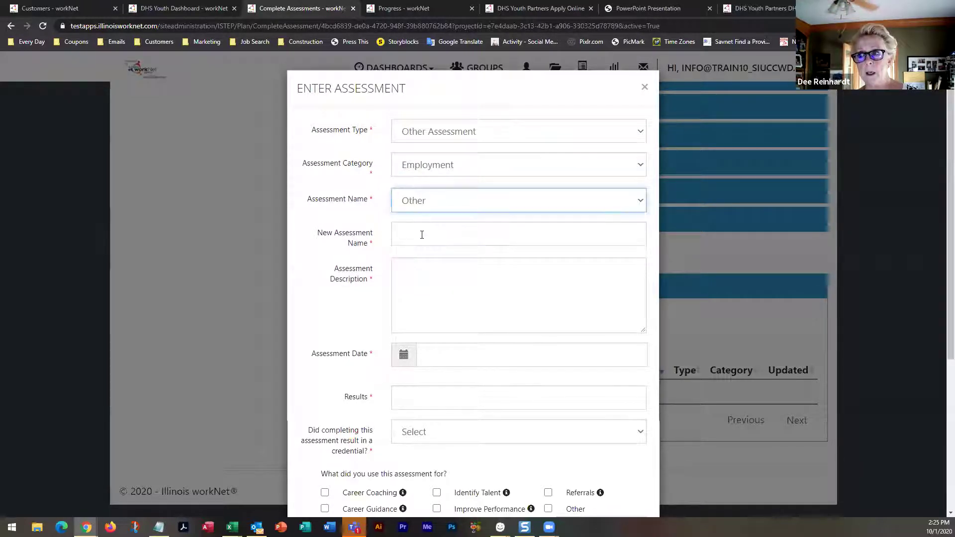
{"action": "left_click", "coordinate": [401, 232]}
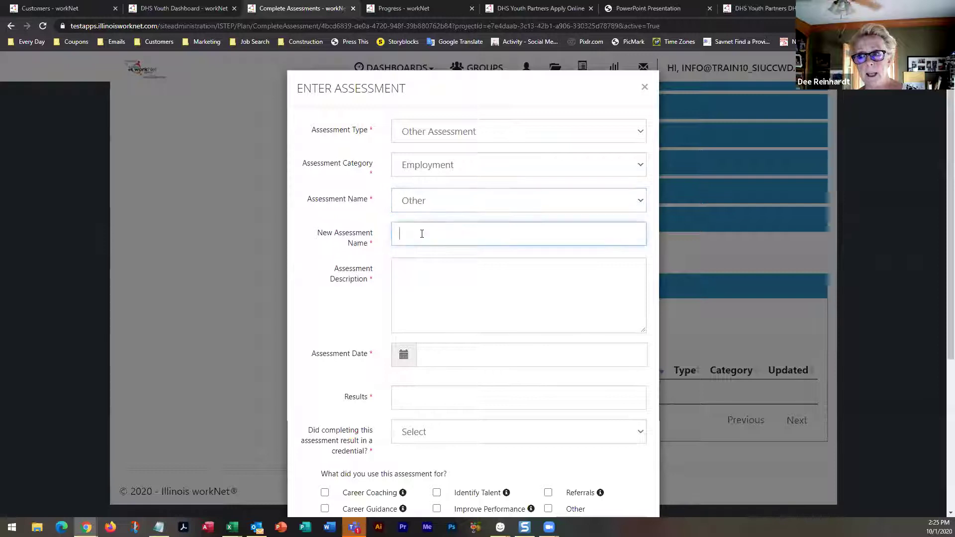
{"action": "left_click", "coordinate": [462, 165]}
{"action": "left_click", "coordinate": [432, 197]}
{"action": "left_click", "coordinate": [432, 201]}
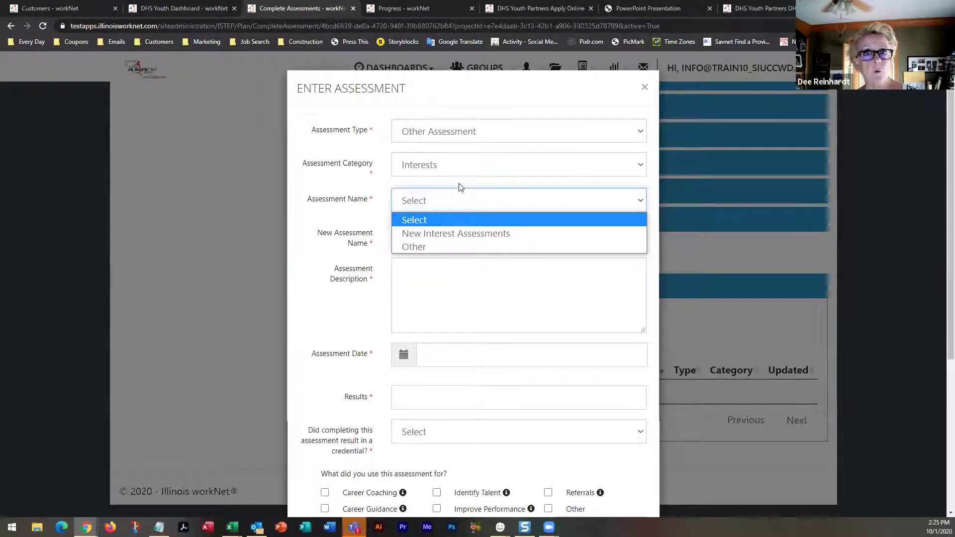
Return to Basic Skills, ABE, Reading to view the reading tests, then close without saving
{"action": "left_click", "coordinate": [460, 135]}
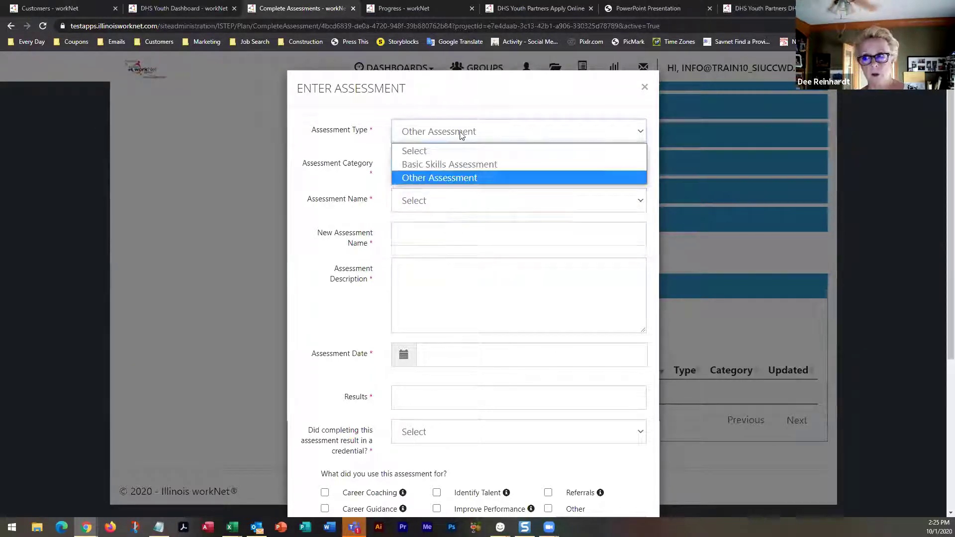
{"action": "left_click", "coordinate": [462, 167]}
{"action": "left_click", "coordinate": [460, 164]}
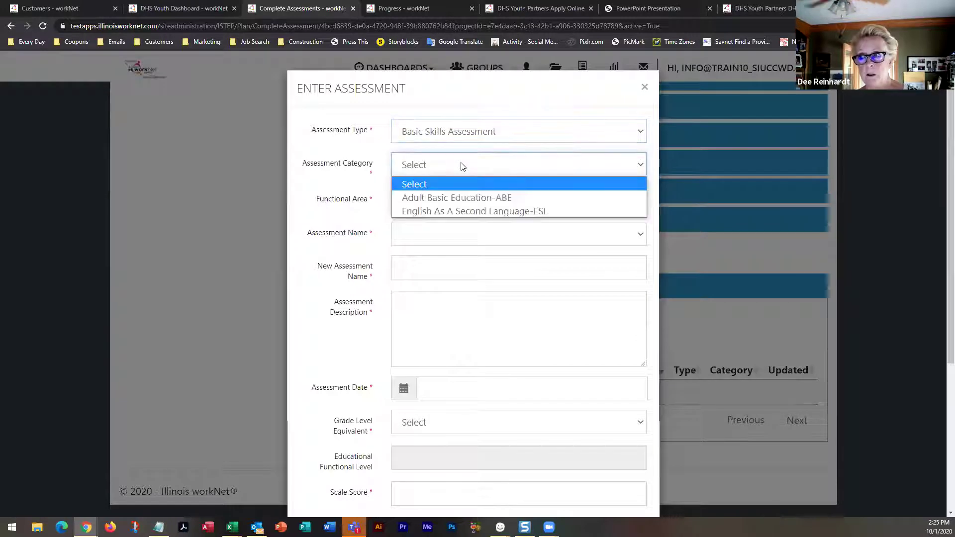
{"action": "left_click", "coordinate": [459, 201]}
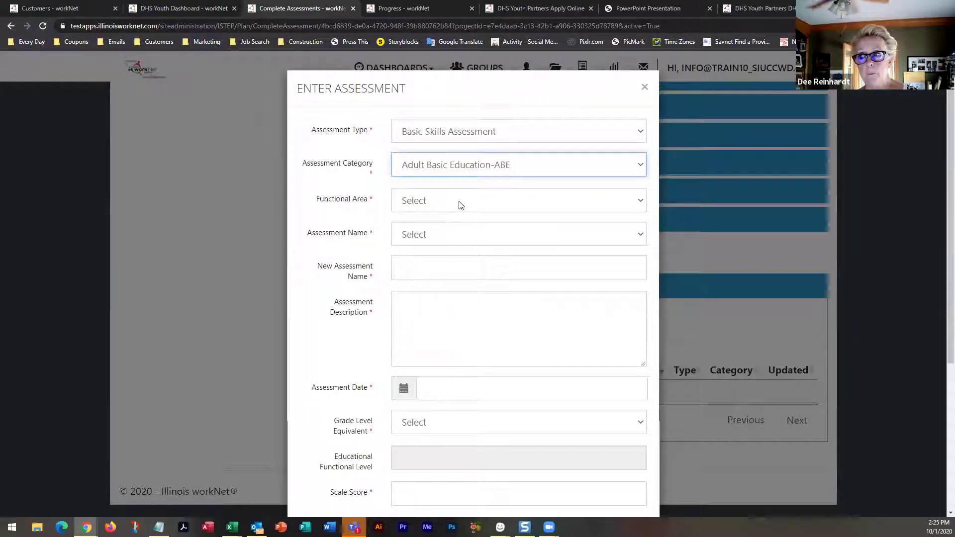
{"action": "left_click", "coordinate": [458, 203]}
{"action": "left_click", "coordinate": [439, 260]}
{"action": "left_click", "coordinate": [454, 237]}
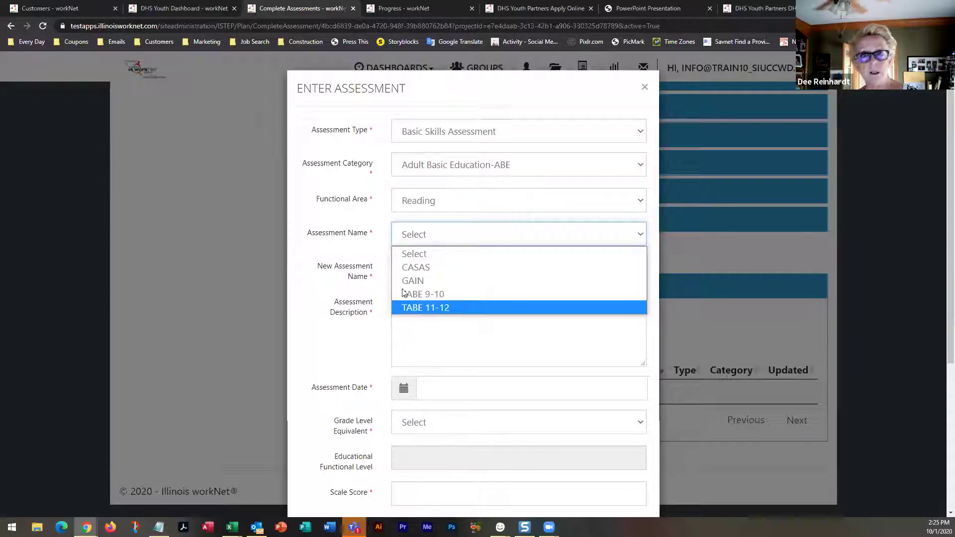
{"action": "left_click", "coordinate": [333, 255]}
{"action": "scroll", "coordinate": [332, 255], "scroll_direction": "down", "scroll_amount": 5}
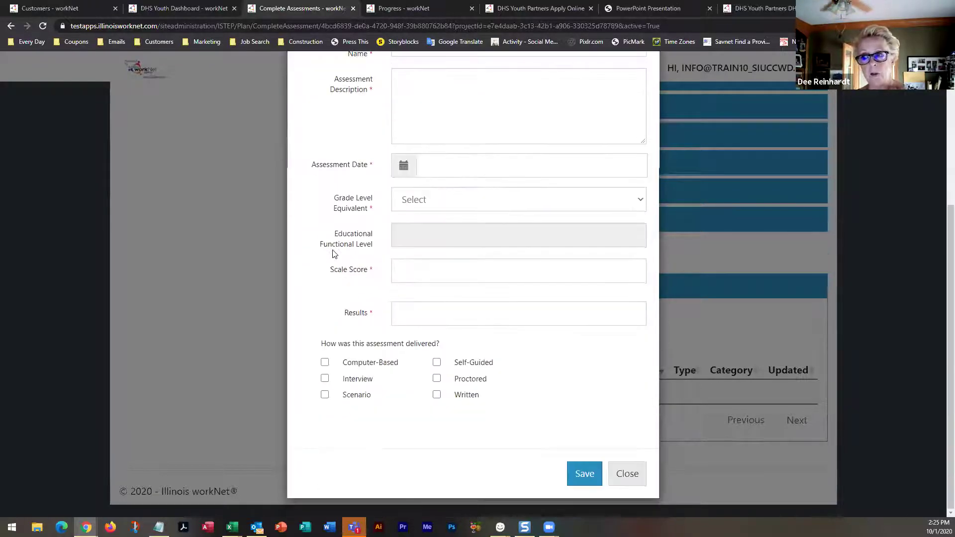
{"action": "left_click", "coordinate": [627, 474]}
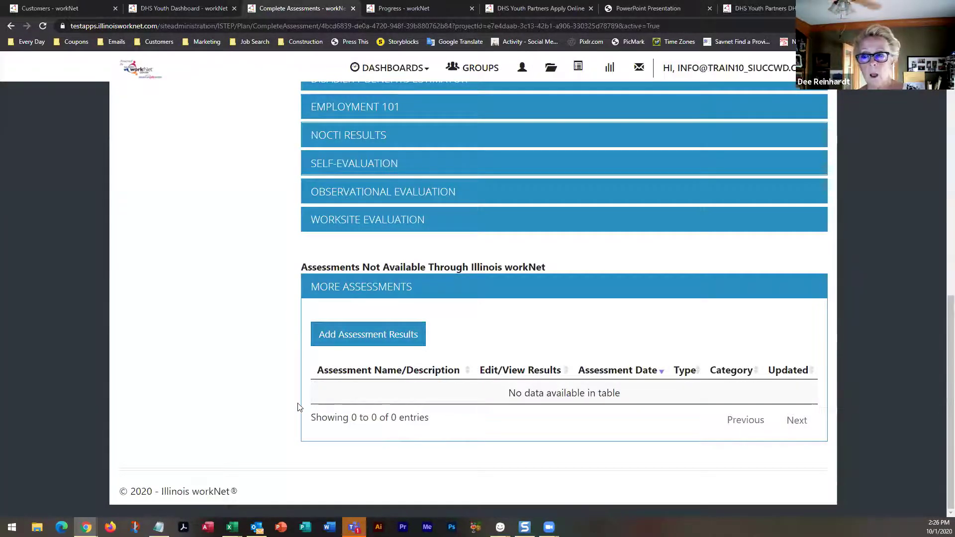
{"action": "scroll", "coordinate": [297, 403], "scroll_direction": "up", "scroll_amount": 8}
{"action": "scroll", "coordinate": [297, 407], "scroll_direction": "up", "scroll_amount": 1}
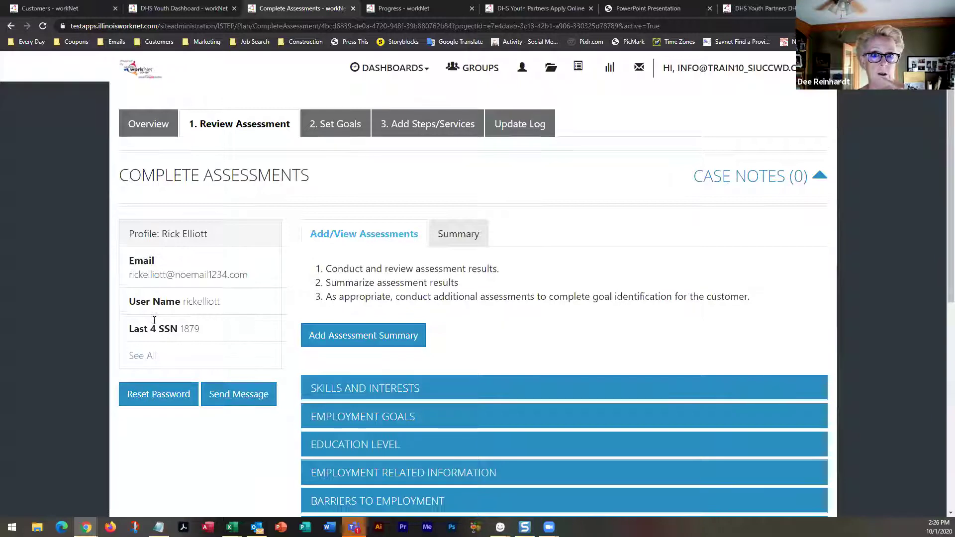
{"action": "scroll", "coordinate": [297, 403], "scroll_direction": "up", "scroll_amount": 1}
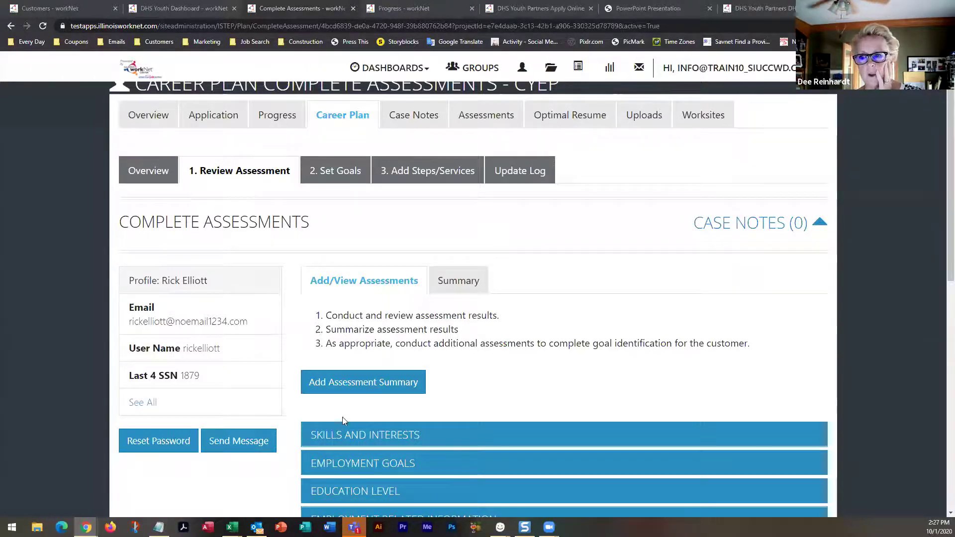
{"action": "scroll", "coordinate": [347, 397], "scroll_direction": "down", "scroll_amount": 10}
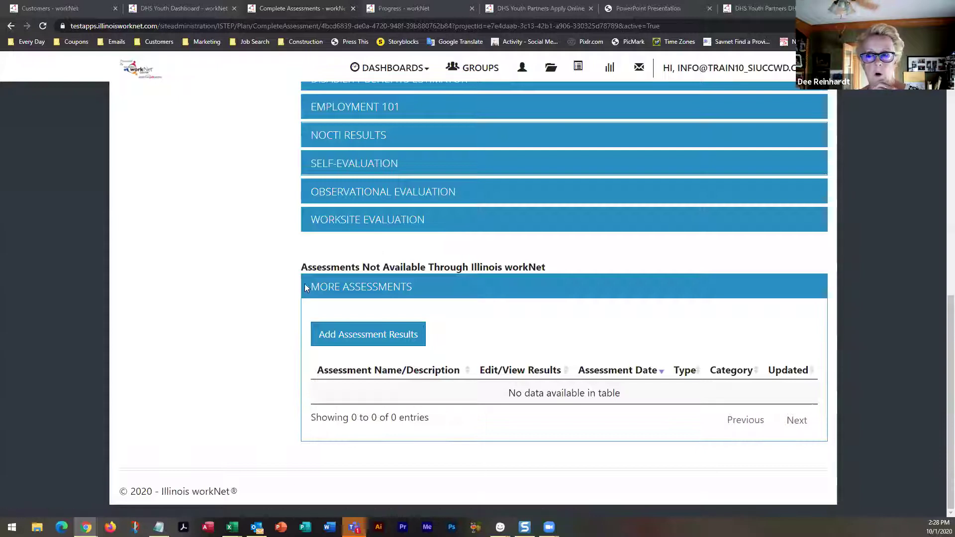
{"action": "scroll", "coordinate": [307, 297], "scroll_direction": "up", "scroll_amount": 4}
Go to the Career Plan's '2. Set Goals' step
{"action": "scroll", "coordinate": [306, 298], "scroll_direction": "up", "scroll_amount": 7}
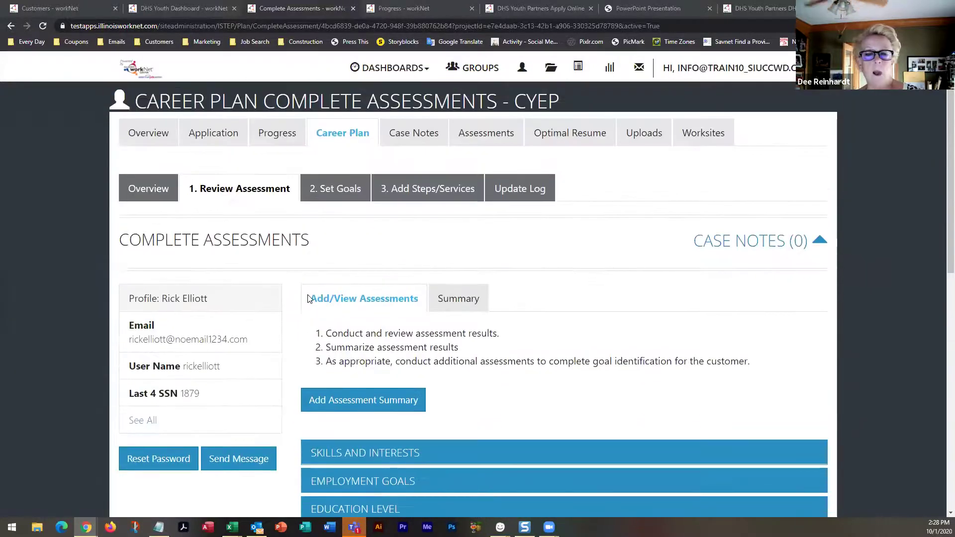
{"action": "left_click", "coordinate": [342, 194]}
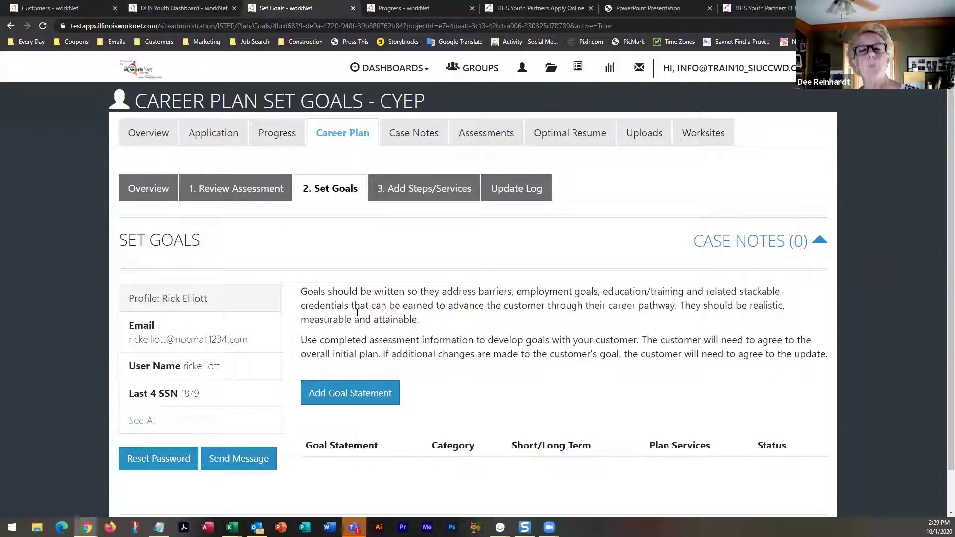
Add the goal 'Gain employment' as a Career Plan, Short Term Goal with status Not Started
{"action": "scroll", "coordinate": [358, 343], "scroll_direction": "down", "scroll_amount": 1}
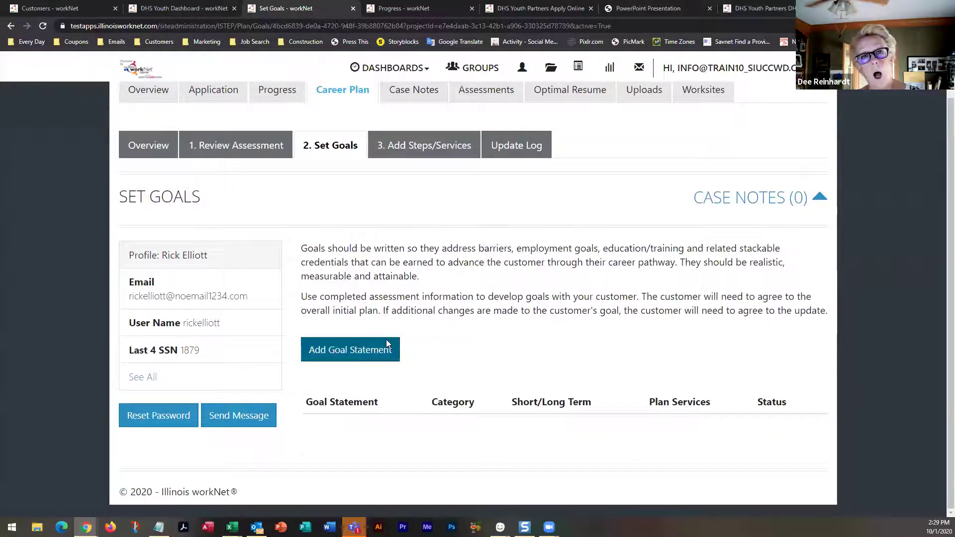
{"action": "left_click", "coordinate": [359, 351]}
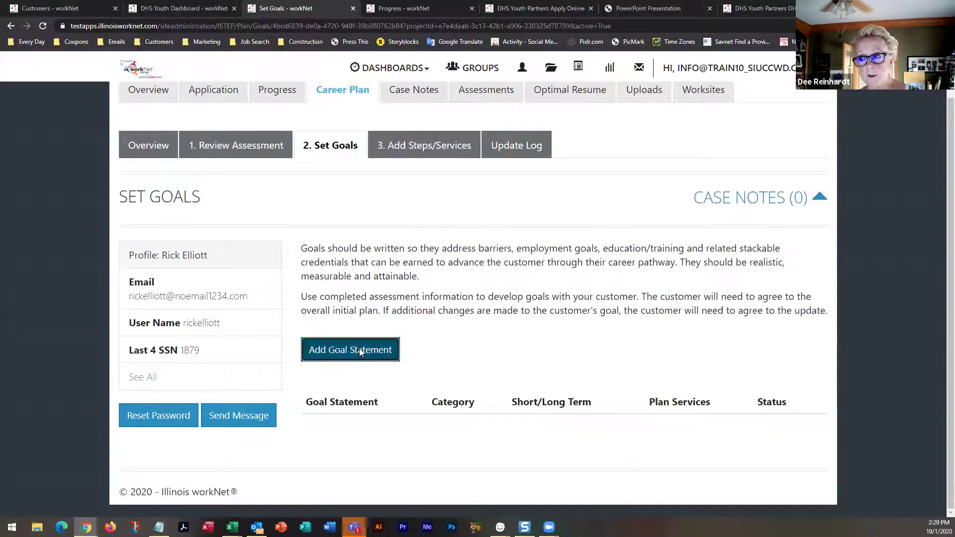
{"action": "left_click", "coordinate": [370, 143]}
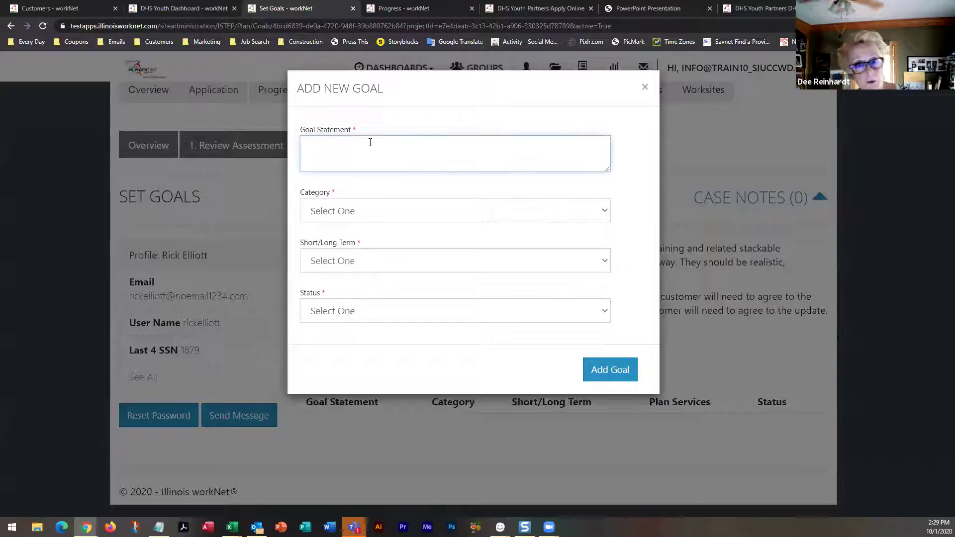
{"action": "type", "text": "Gain employment"}
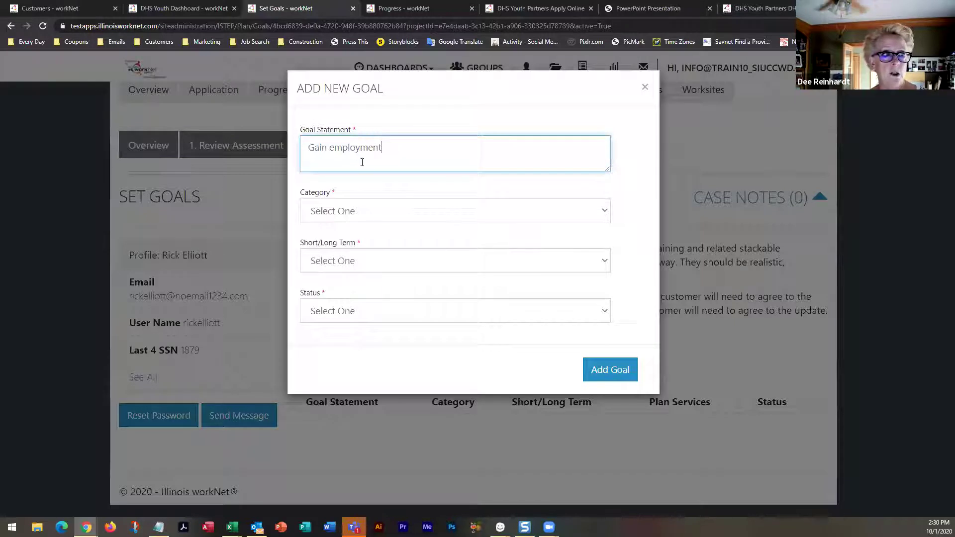
{"action": "left_click", "coordinate": [337, 211]}
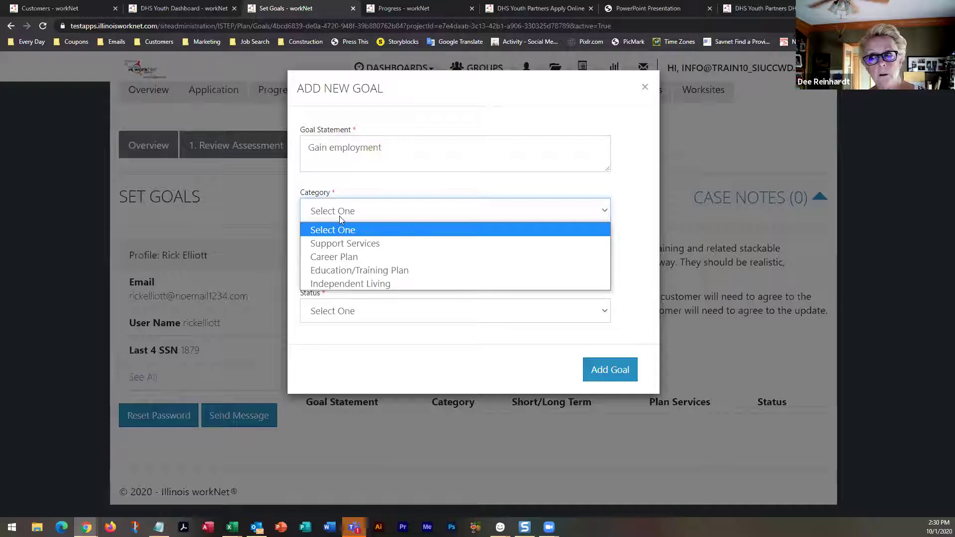
{"action": "left_click", "coordinate": [344, 257]}
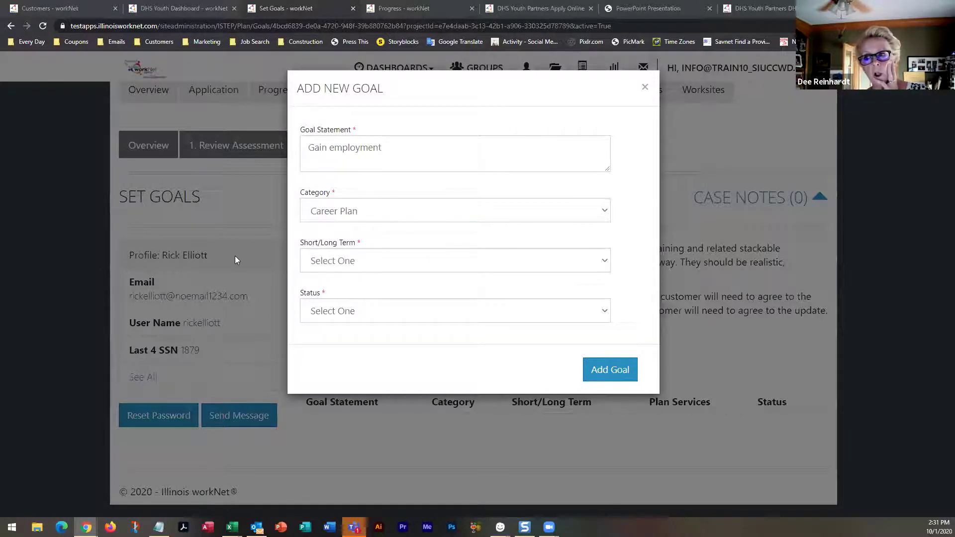
{"action": "left_click", "coordinate": [368, 263]}
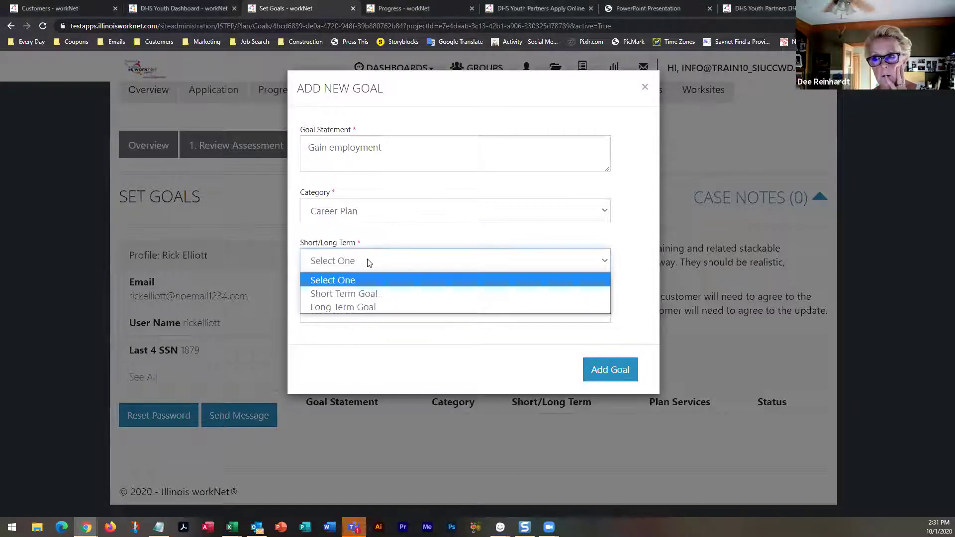
{"action": "left_click", "coordinate": [360, 295]}
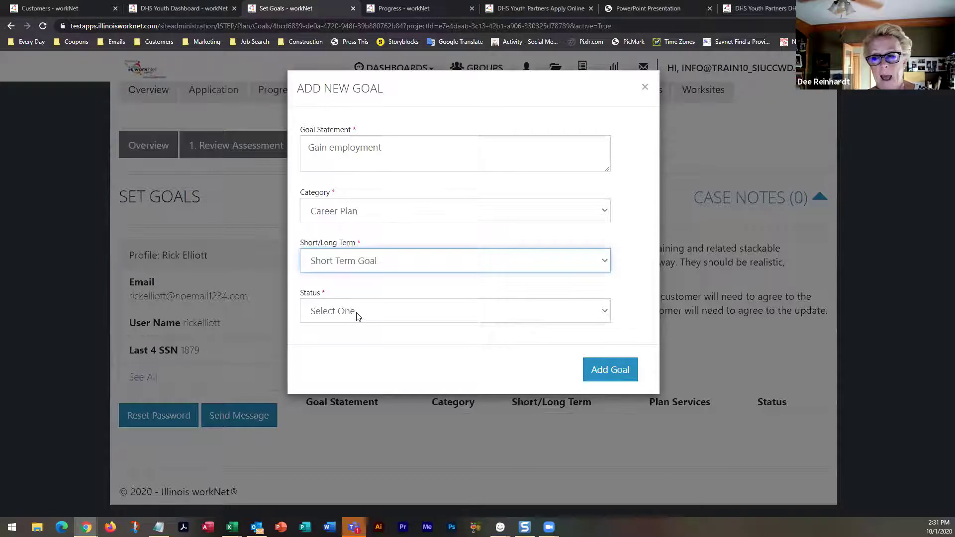
{"action": "left_click", "coordinate": [356, 315]}
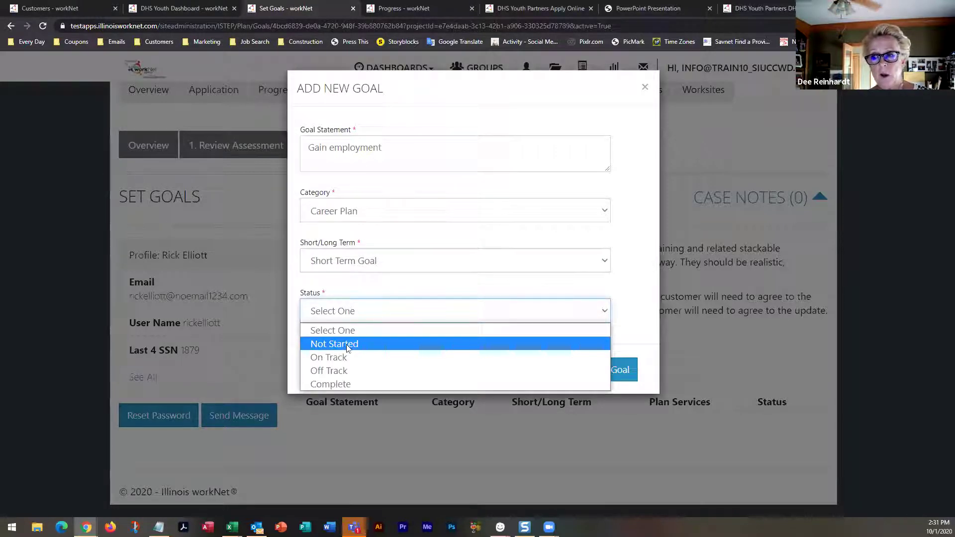
{"action": "left_click", "coordinate": [346, 344]}
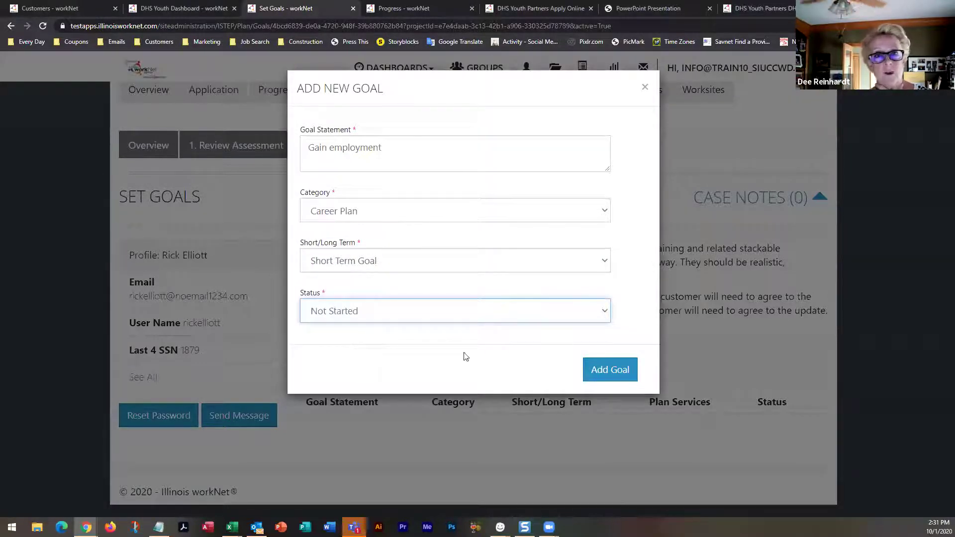
{"action": "left_click", "coordinate": [621, 376]}
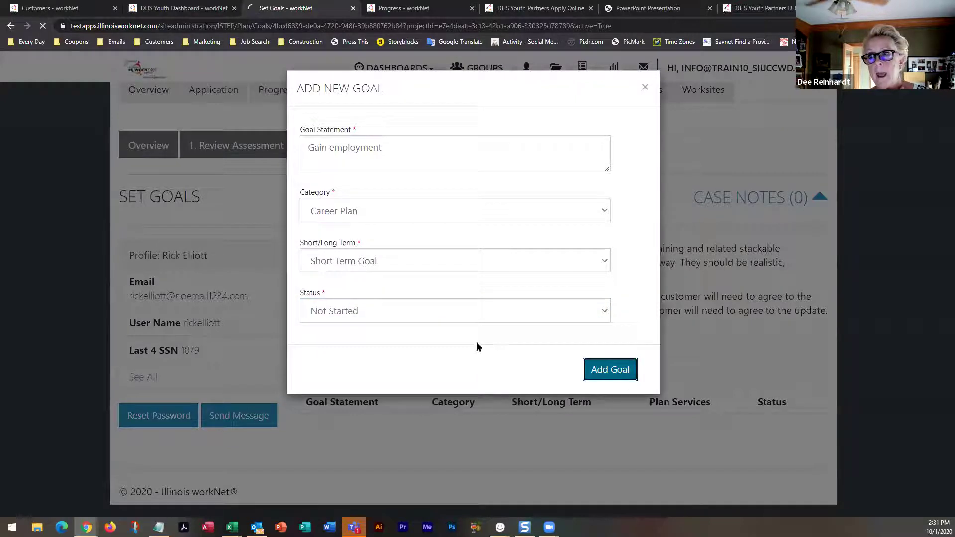
{"action": "scroll", "coordinate": [432, 350], "scroll_direction": "down", "scroll_amount": 1}
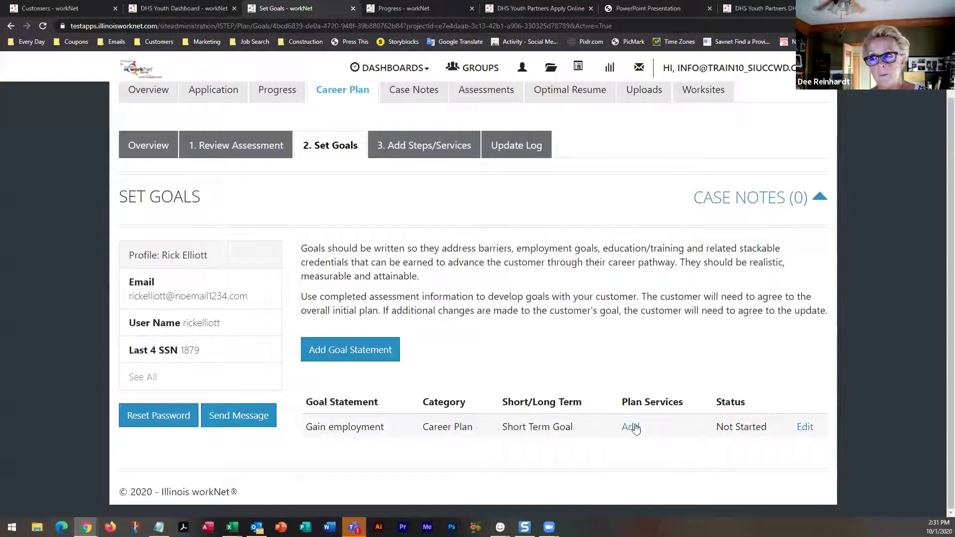
Look over the empty 3. Add Steps/Services stage, then start a new goal from 2. Set Goals
{"action": "left_click", "coordinate": [418, 148]}
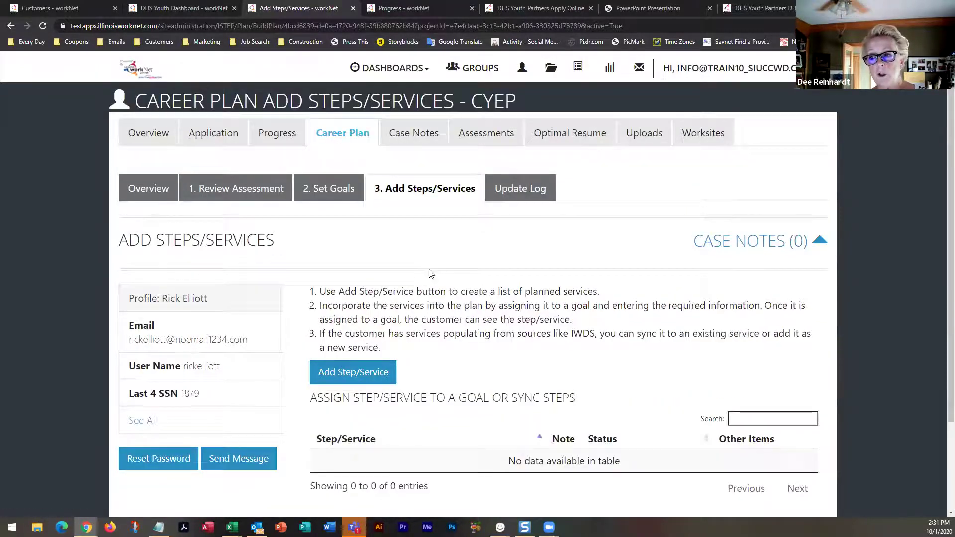
{"action": "scroll", "coordinate": [434, 291], "scroll_direction": "down", "scroll_amount": 3}
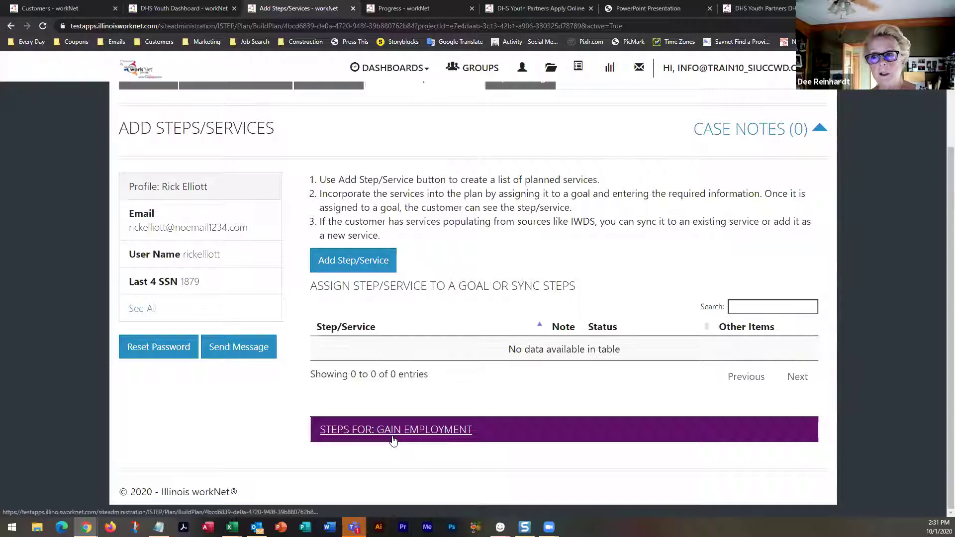
{"action": "scroll", "coordinate": [307, 119], "scroll_direction": "up", "scroll_amount": 1}
{"action": "left_click", "coordinate": [313, 123]}
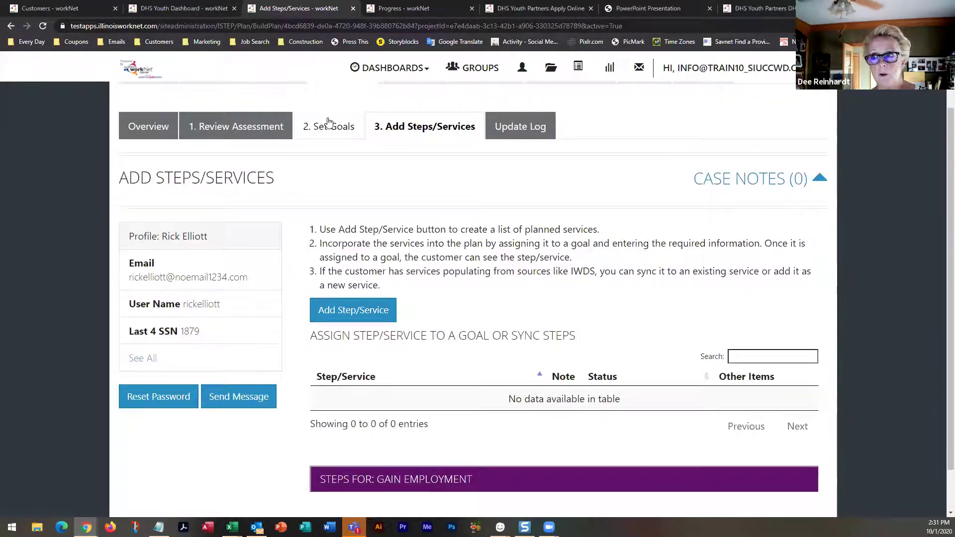
{"action": "left_click", "coordinate": [345, 392]}
Add the goal 'Find transportation' as Independent Living, Short Term Goal, Not Started
{"action": "left_click", "coordinate": [349, 145]}
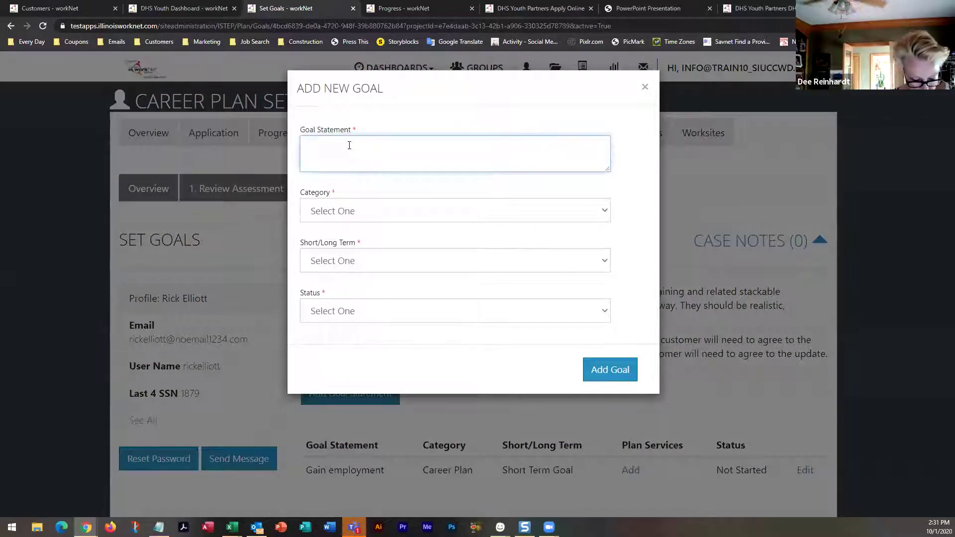
{"action": "type", "text": "Find transportation"}
{"action": "key", "text": "BackSpace"}
{"action": "key", "text": "BackSpace"}
{"action": "key", "text": "BackSpace"}
{"action": "type", "text": "ation"}
{"action": "key", "text": "Return"}
{"action": "left_click", "coordinate": [352, 213]}
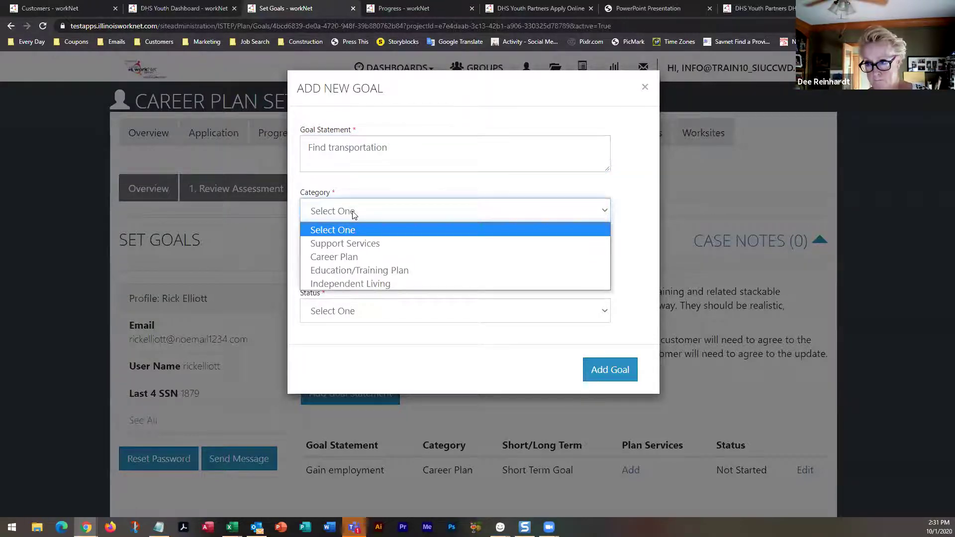
{"action": "left_click", "coordinate": [348, 284]}
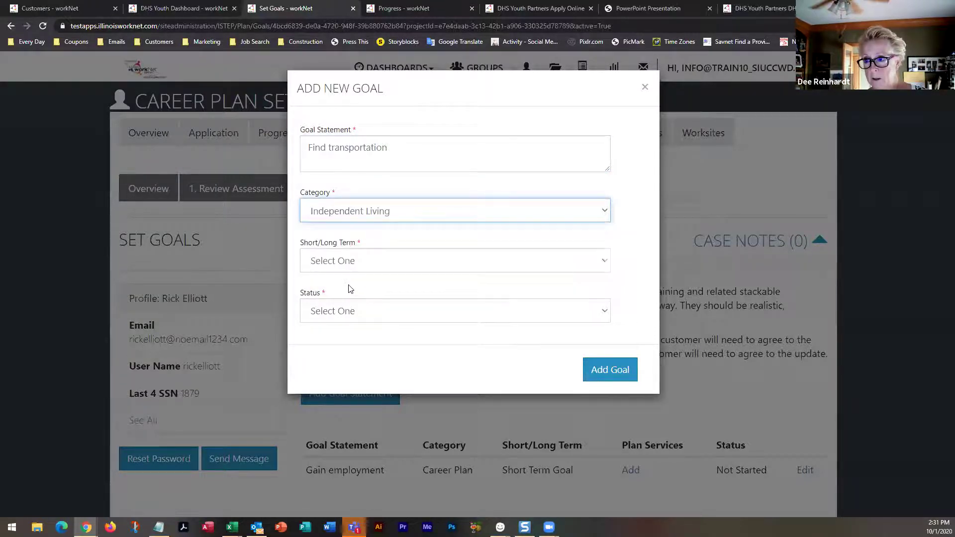
{"action": "left_click", "coordinate": [350, 264]}
{"action": "left_click", "coordinate": [348, 294]}
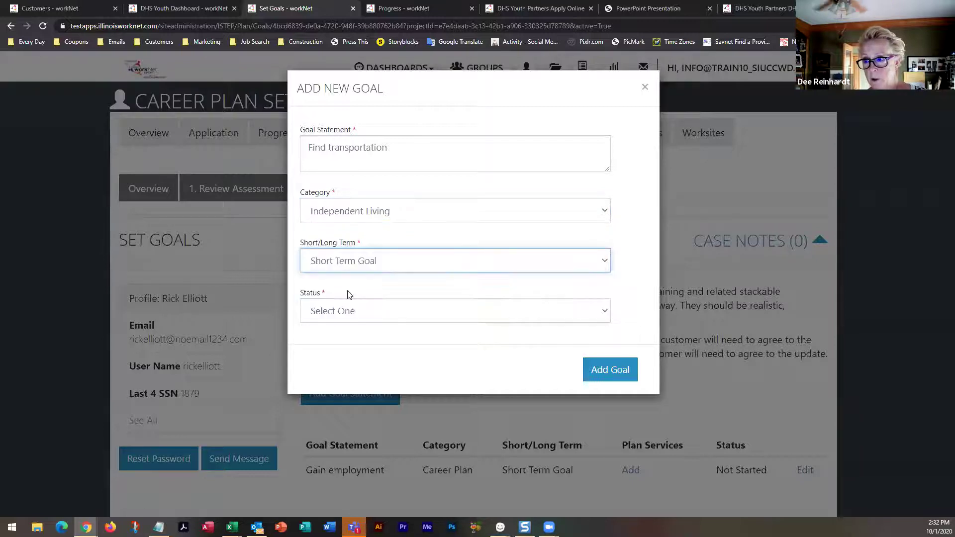
{"action": "left_click", "coordinate": [373, 311]}
{"action": "left_click", "coordinate": [351, 344]}
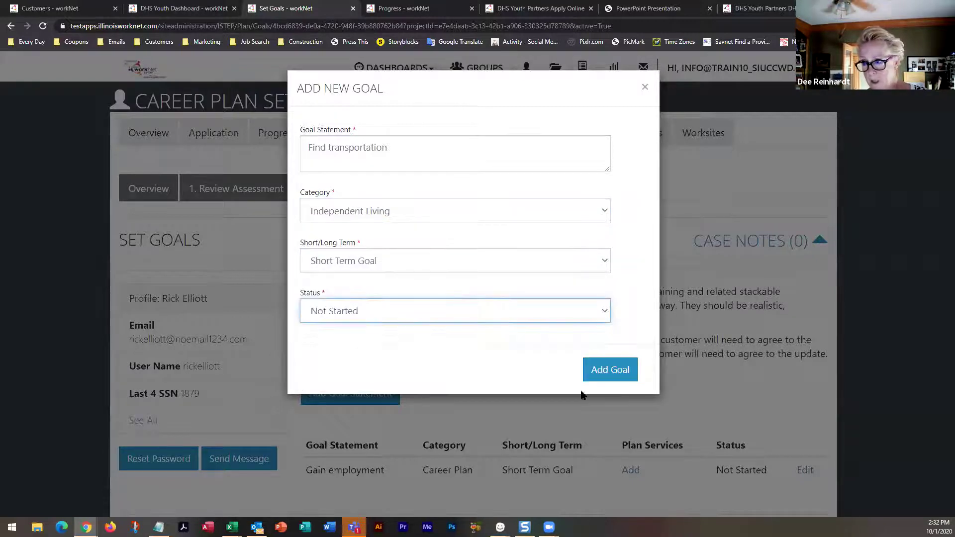
{"action": "left_click", "coordinate": [613, 374]}
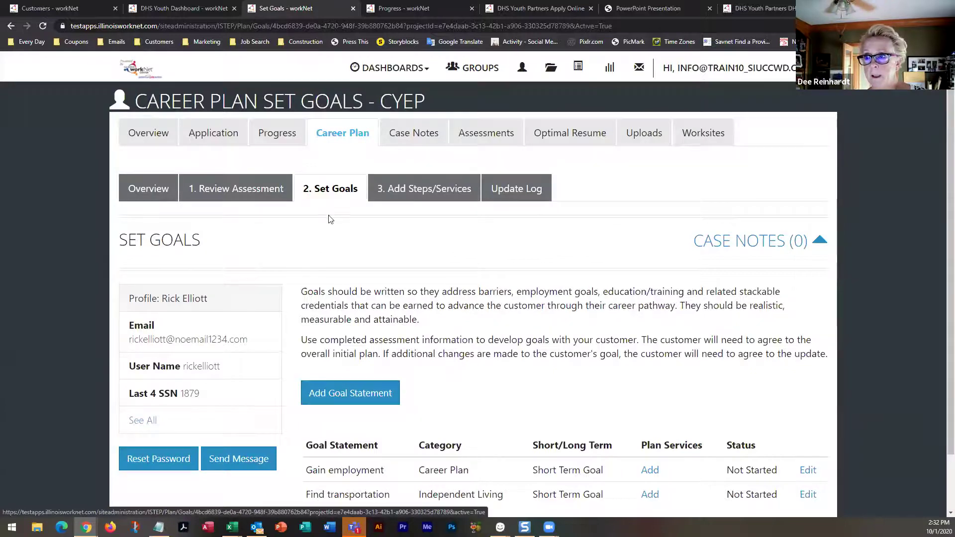
Add the goal 'Get GED' as Education/Training Plan, Long Term Goal, Not Started
{"action": "left_click", "coordinate": [337, 390]}
{"action": "left_click", "coordinate": [369, 155]}
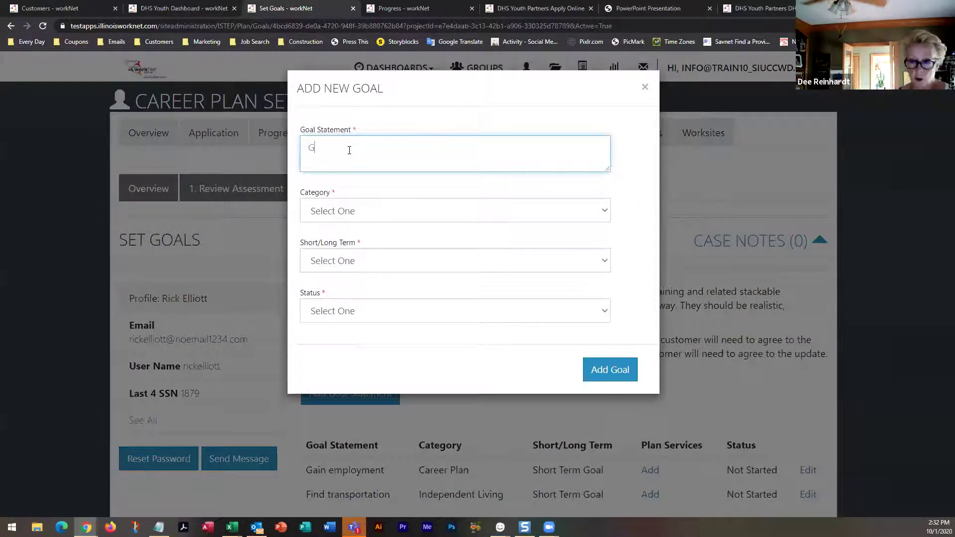
{"action": "type", "text": "Get GED"}
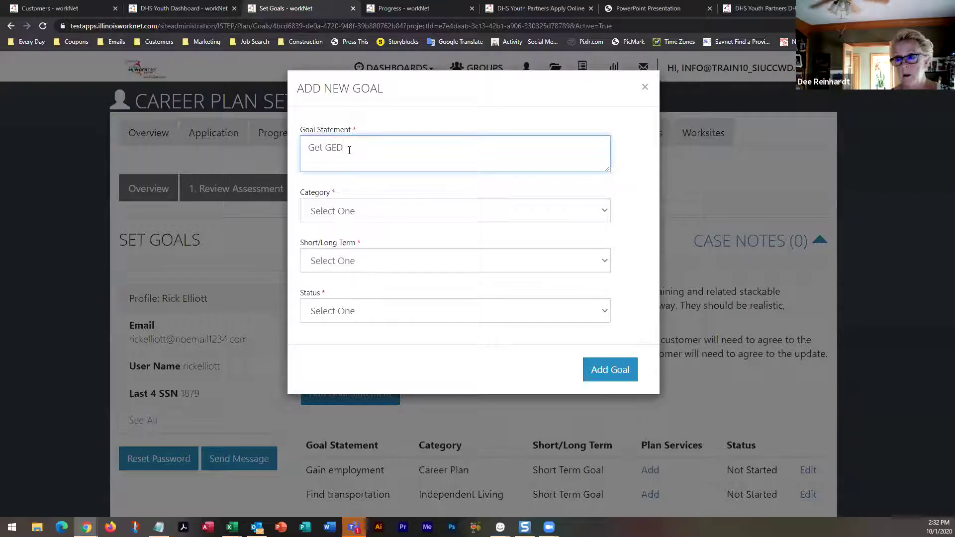
{"action": "left_click", "coordinate": [355, 211]}
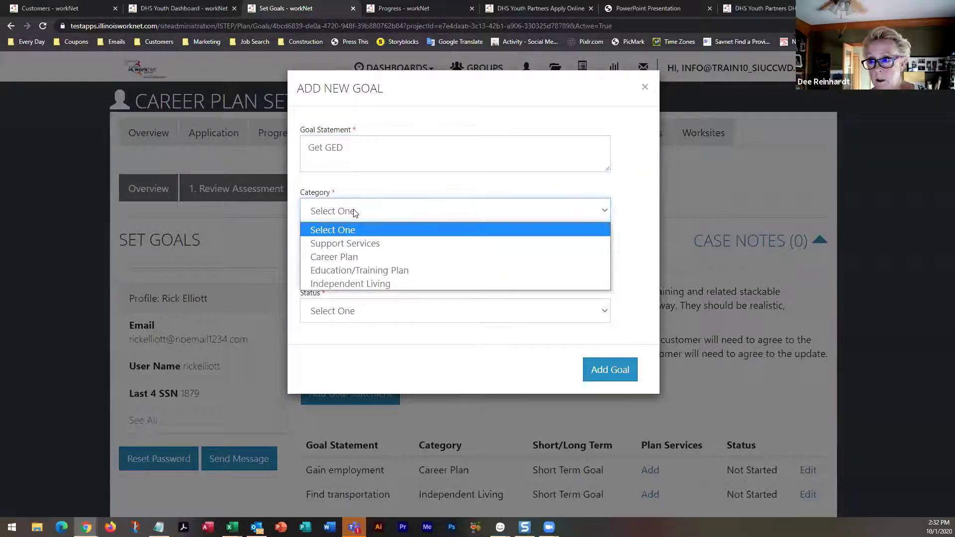
{"action": "left_click", "coordinate": [347, 273]}
{"action": "left_click", "coordinate": [353, 261]}
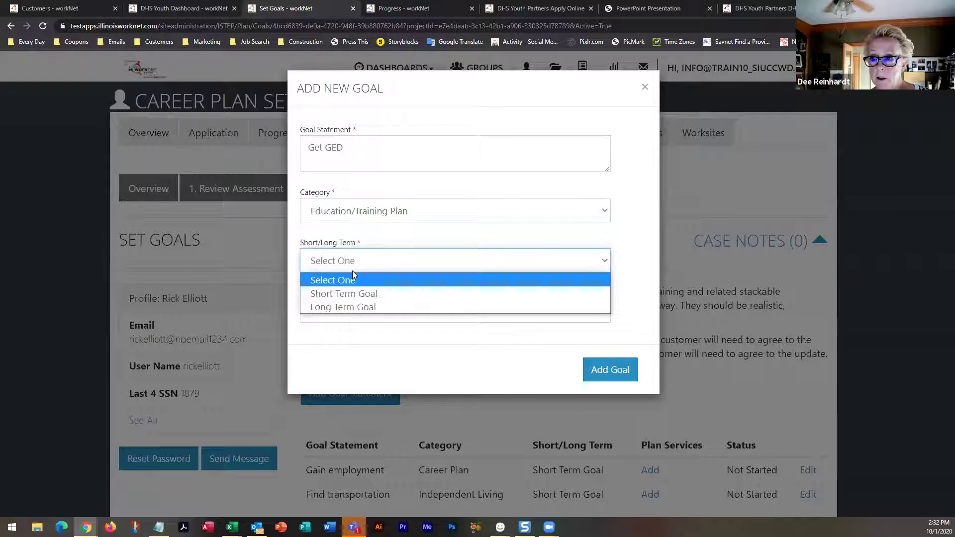
{"action": "left_click", "coordinate": [349, 307]}
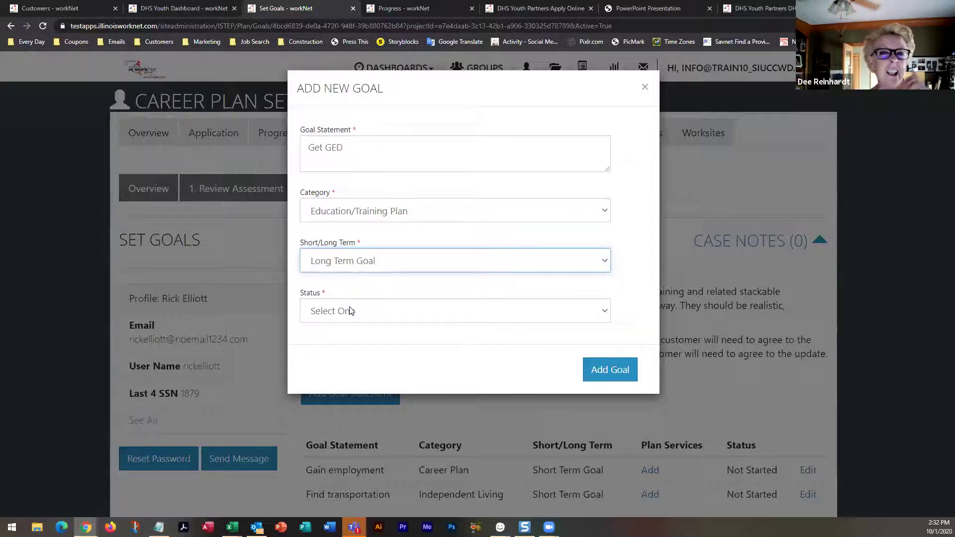
{"action": "left_click", "coordinate": [350, 317]}
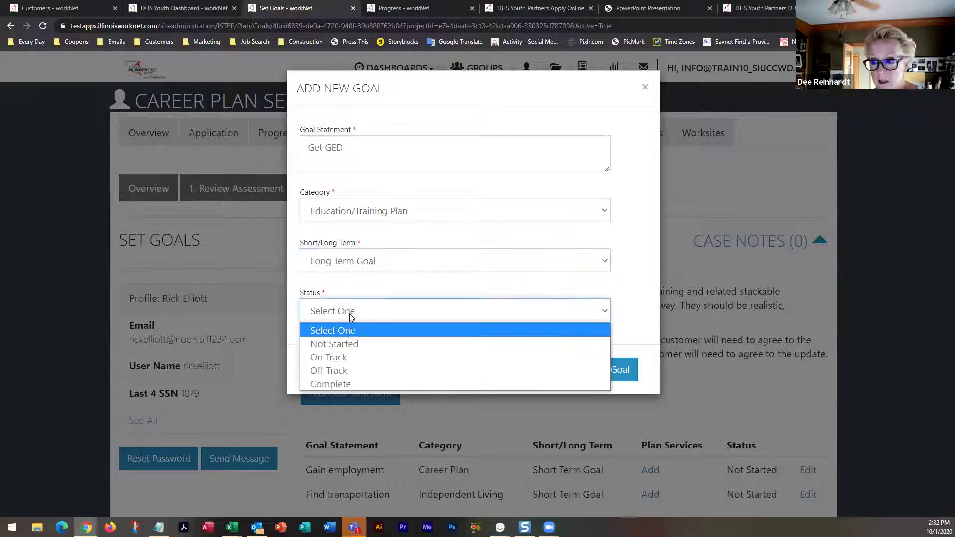
{"action": "left_click", "coordinate": [346, 343]}
{"action": "left_click", "coordinate": [599, 372]}
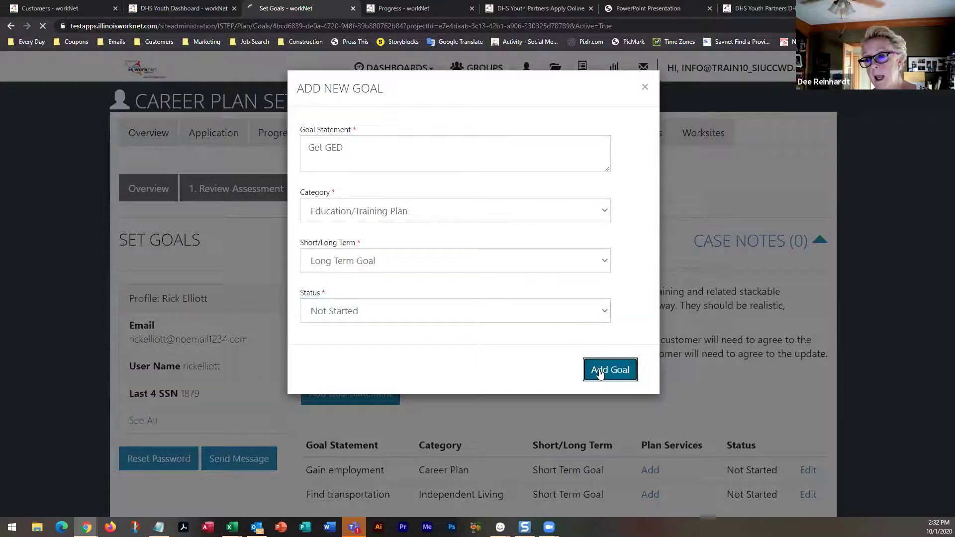
{"action": "scroll", "coordinate": [520, 368], "scroll_direction": "down", "scroll_amount": 3}
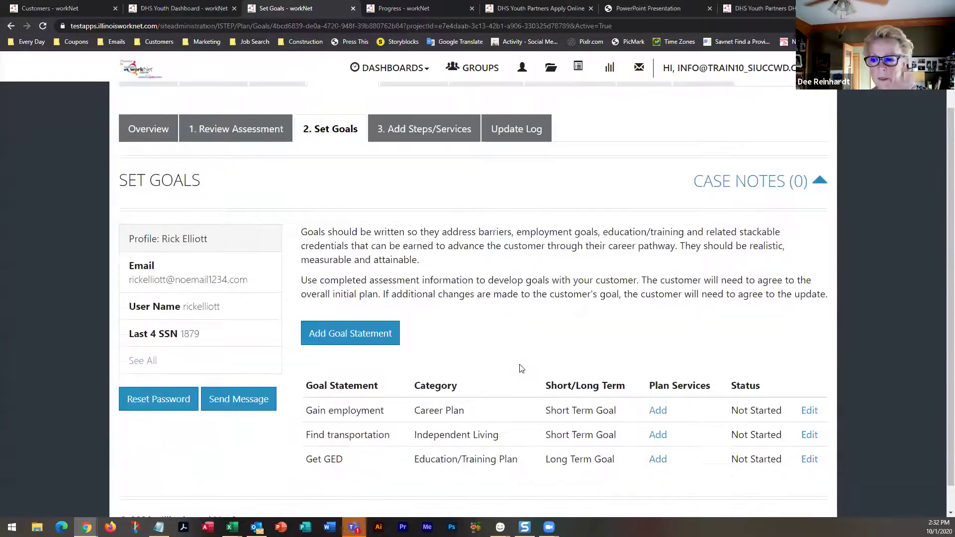
{"action": "scroll", "coordinate": [518, 367], "scroll_direction": "up", "scroll_amount": 3}
{"action": "left_click", "coordinate": [441, 201]}
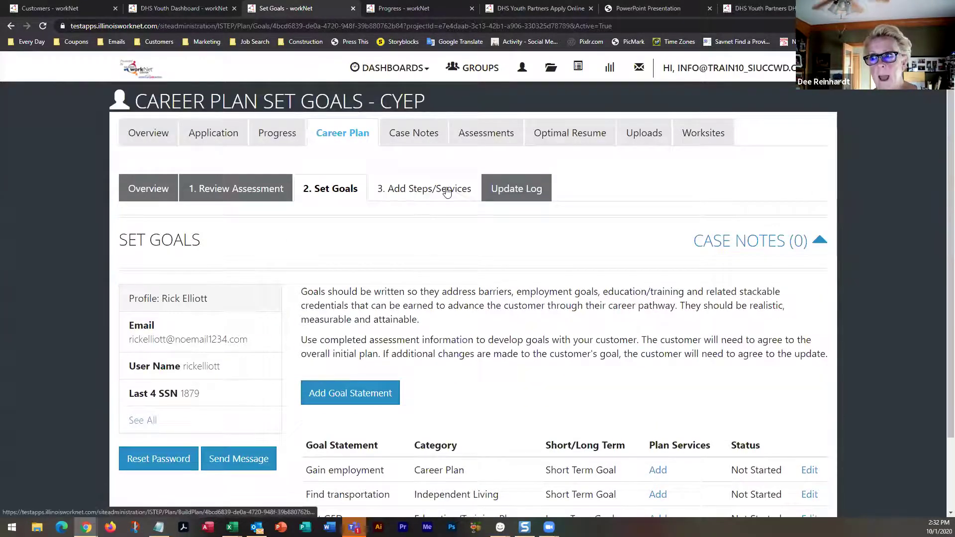
Add the 'Attend adult education and literacy classes (ABE)' service, leaving the category filter at All
{"action": "scroll", "coordinate": [455, 293], "scroll_direction": "down", "scroll_amount": 4}
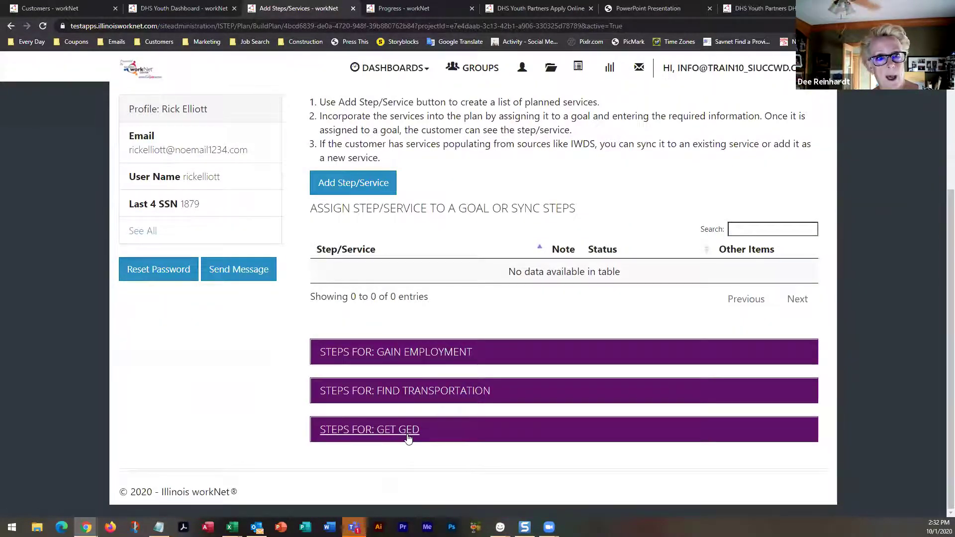
{"action": "left_click", "coordinate": [355, 186]}
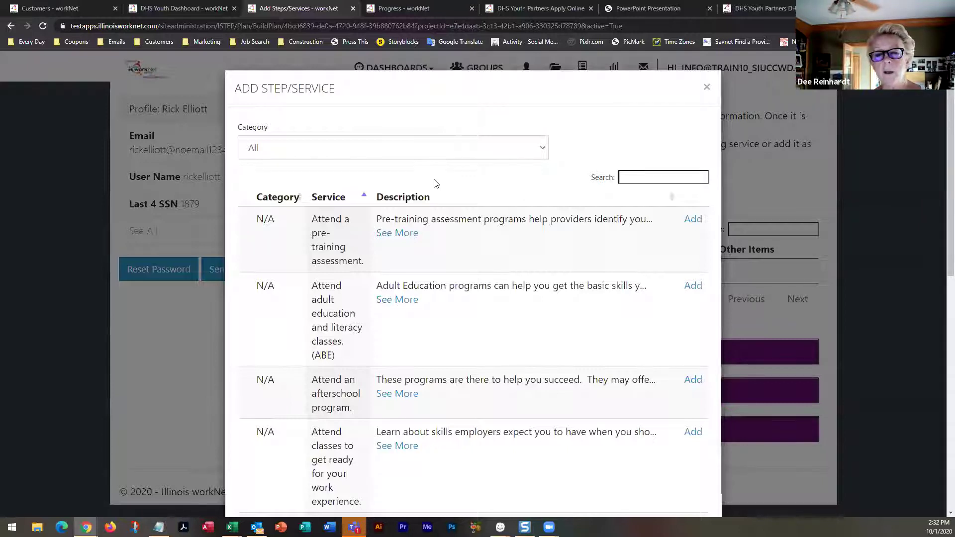
{"action": "scroll", "coordinate": [435, 184], "scroll_direction": "down", "scroll_amount": 1}
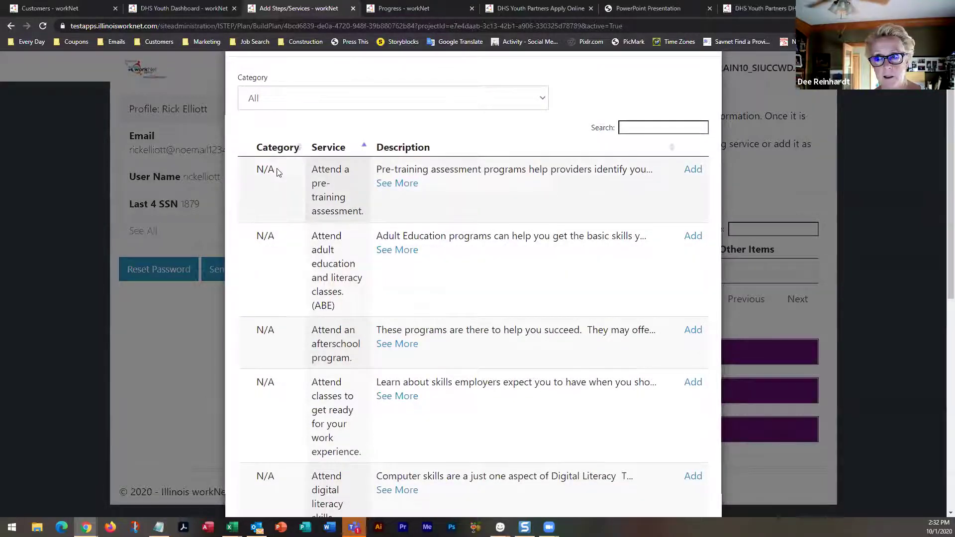
{"action": "left_click", "coordinate": [298, 98]}
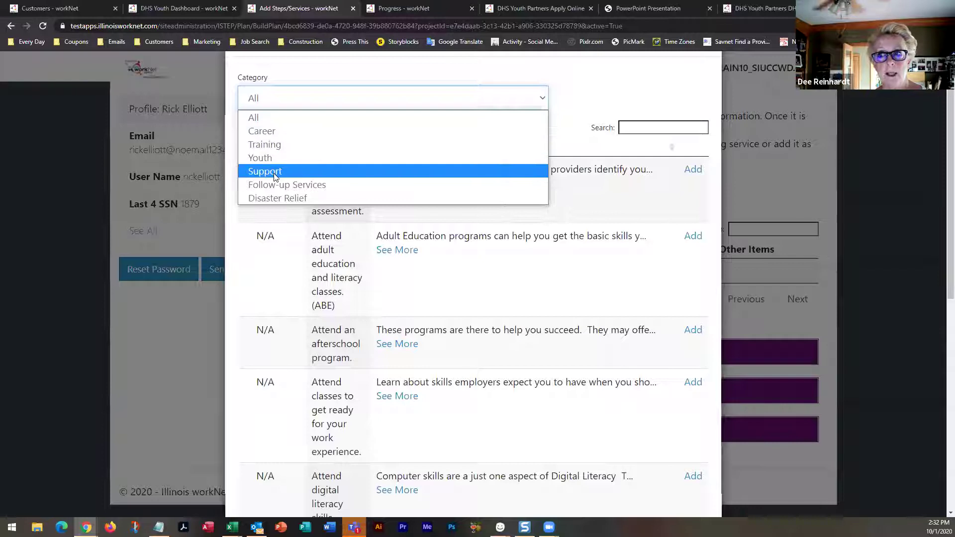
{"action": "left_click", "coordinate": [243, 259]}
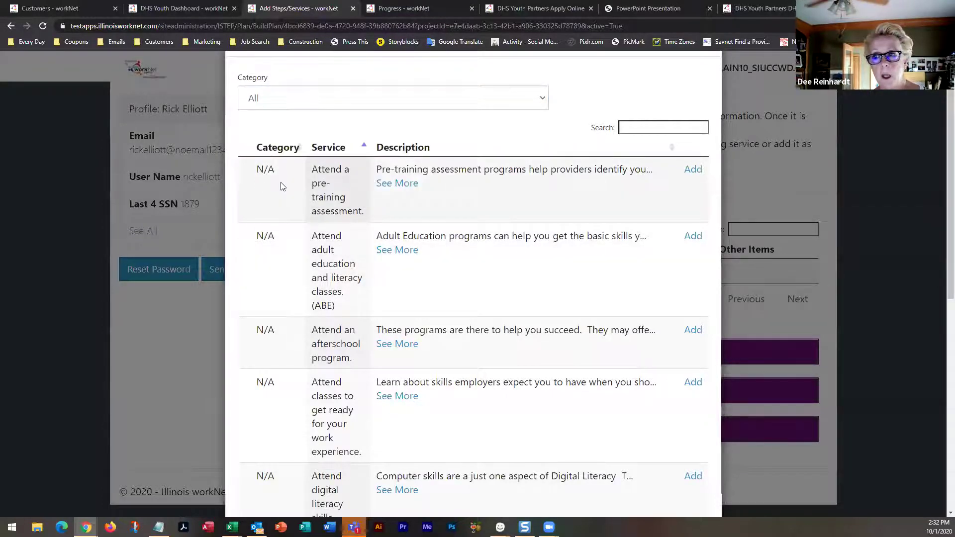
{"action": "left_click", "coordinate": [374, 97]}
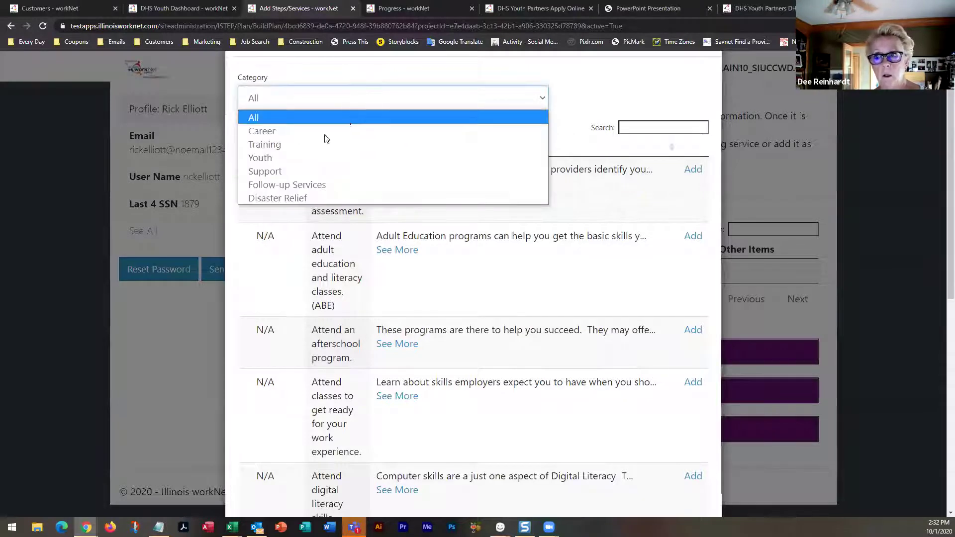
{"action": "left_click", "coordinate": [233, 130]}
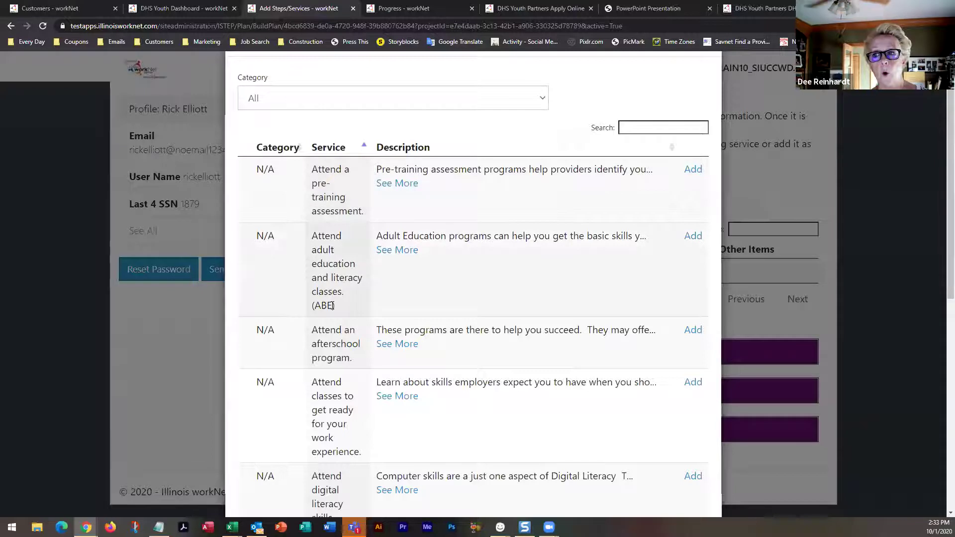
{"action": "scroll", "coordinate": [332, 304], "scroll_direction": "down", "scroll_amount": 1}
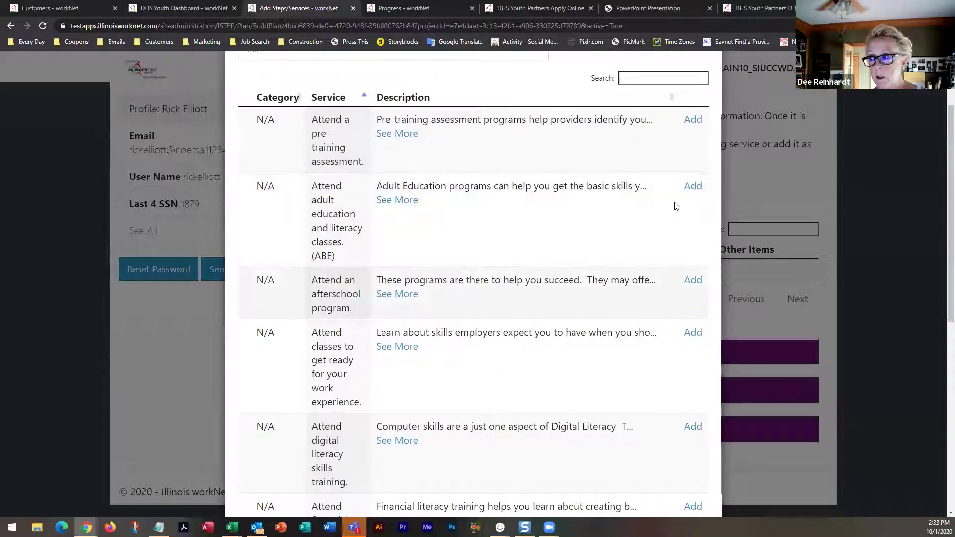
{"action": "left_click", "coordinate": [689, 188]}
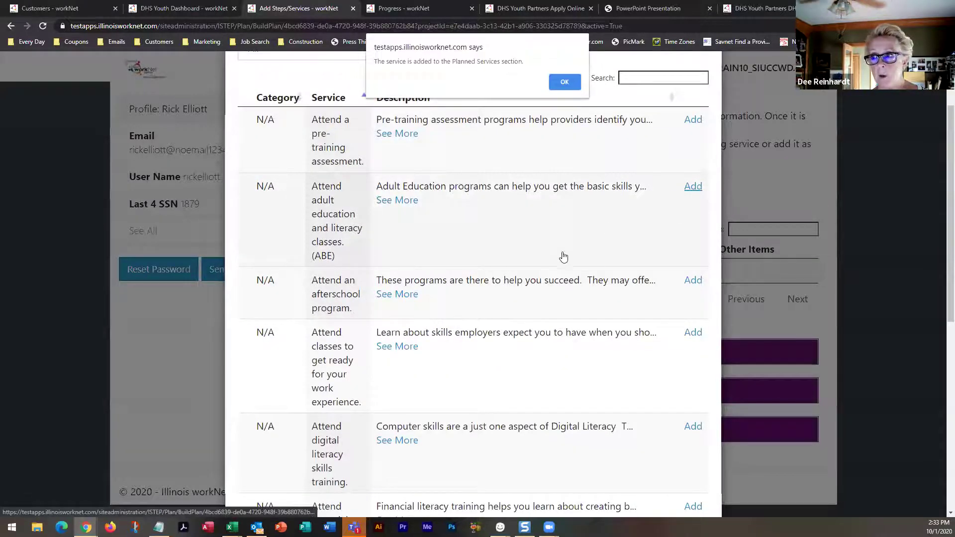
{"action": "left_click", "coordinate": [572, 83]}
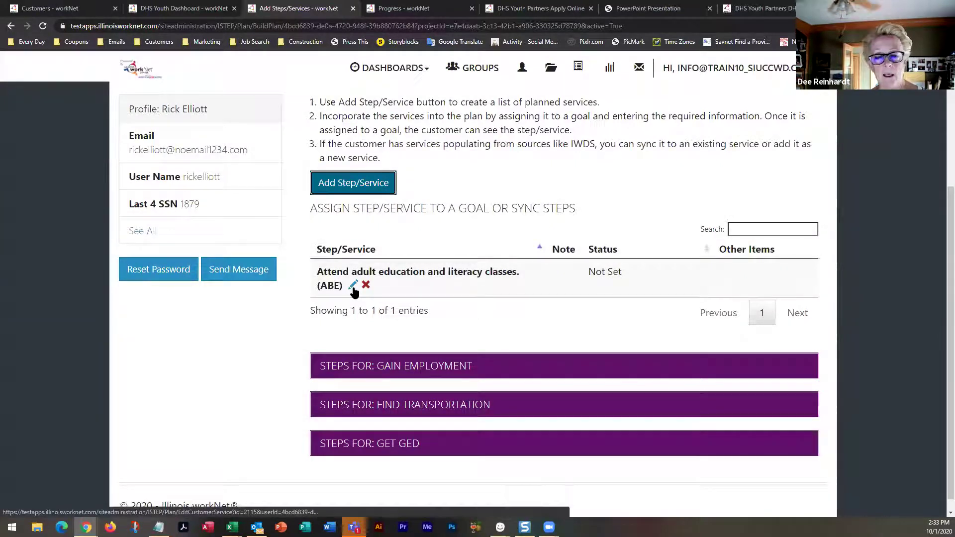
Link the ABE service to Get GED with planned dates 10/05/2020 to 11/30/2020
{"action": "left_click", "coordinate": [354, 287]}
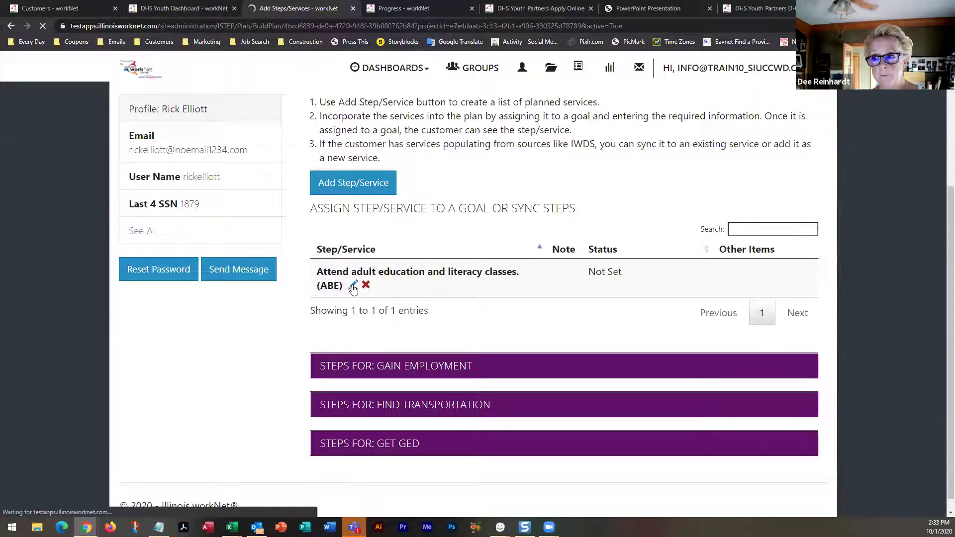
{"action": "scroll", "coordinate": [363, 293], "scroll_direction": "down", "scroll_amount": 3}
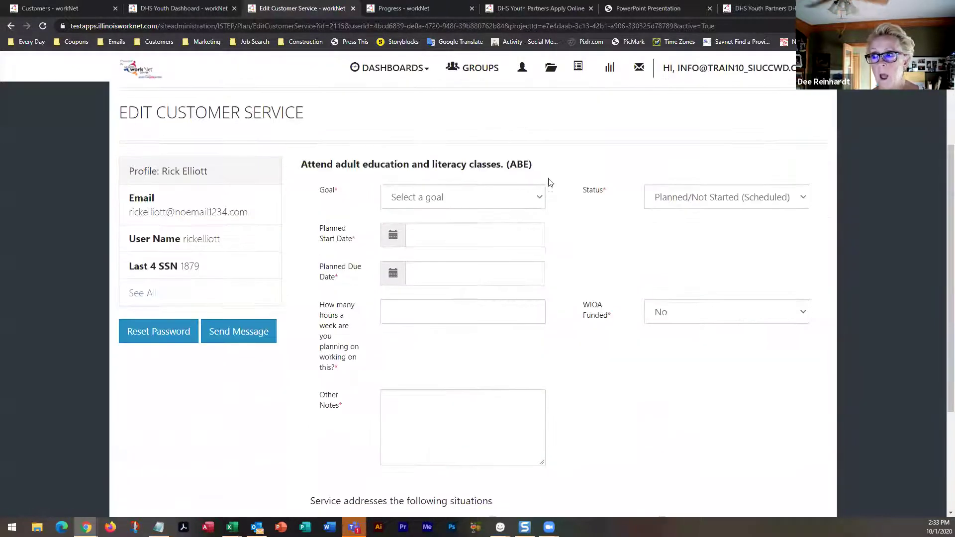
{"action": "left_click", "coordinate": [539, 200]}
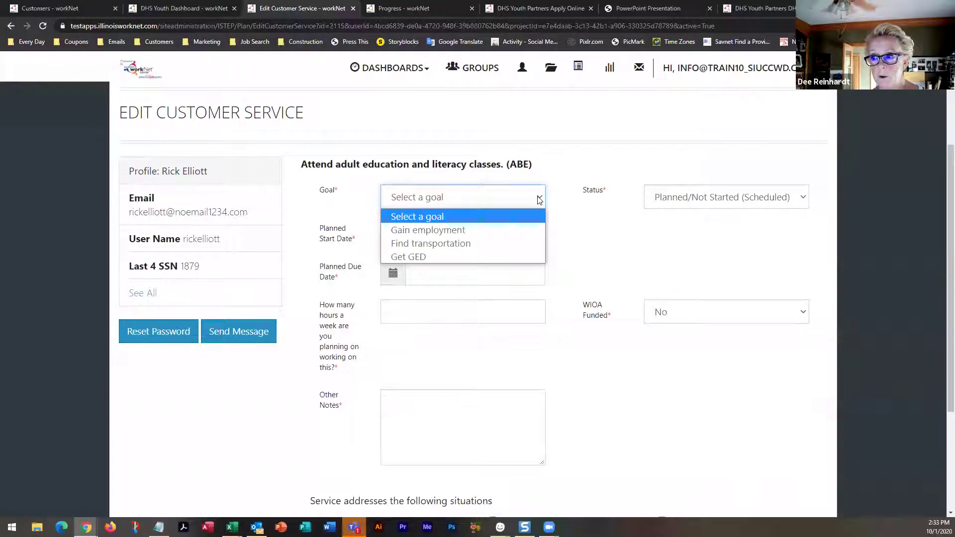
{"action": "left_click", "coordinate": [404, 257]}
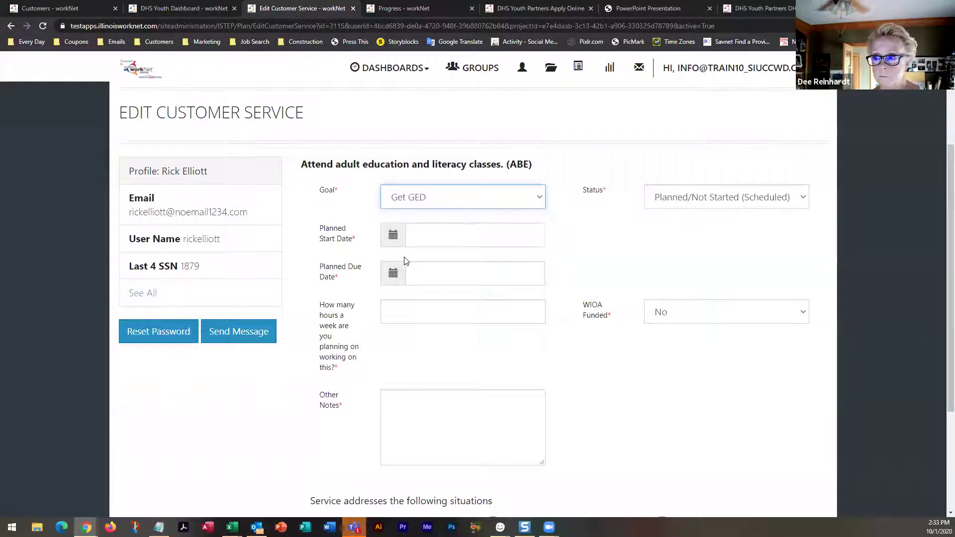
{"action": "left_click", "coordinate": [434, 235]}
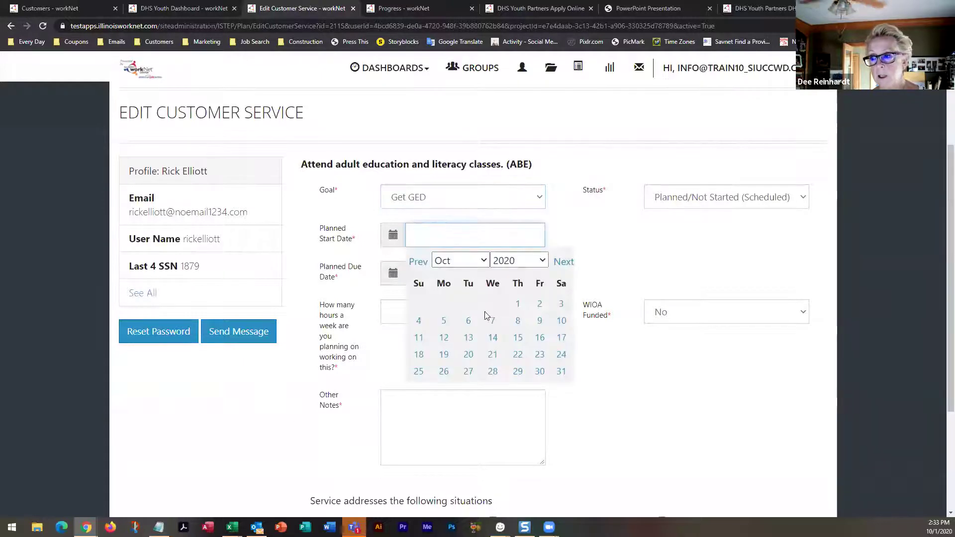
{"action": "left_click", "coordinate": [444, 322]}
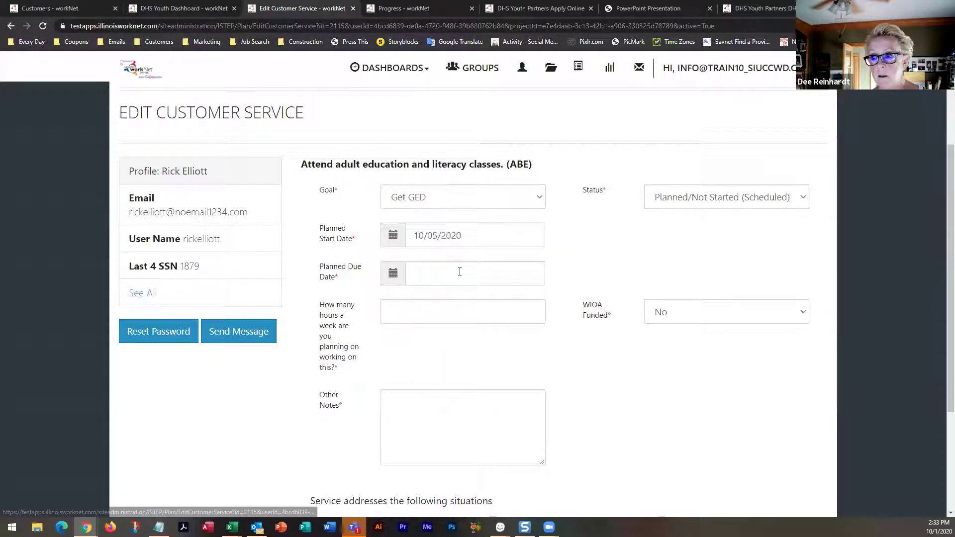
{"action": "left_click", "coordinate": [460, 272]}
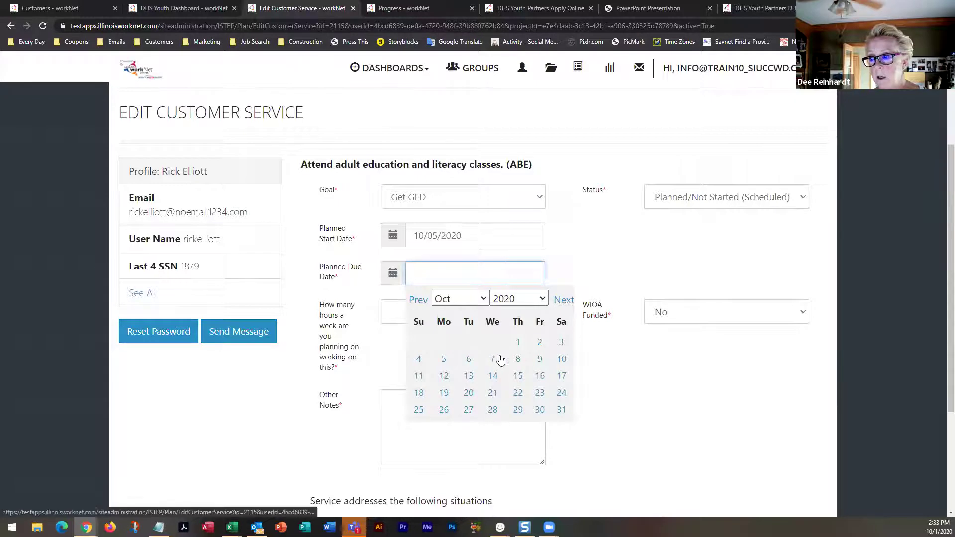
{"action": "scroll", "coordinate": [499, 359], "scroll_direction": "down", "scroll_amount": 2}
{"action": "left_click", "coordinate": [562, 201]}
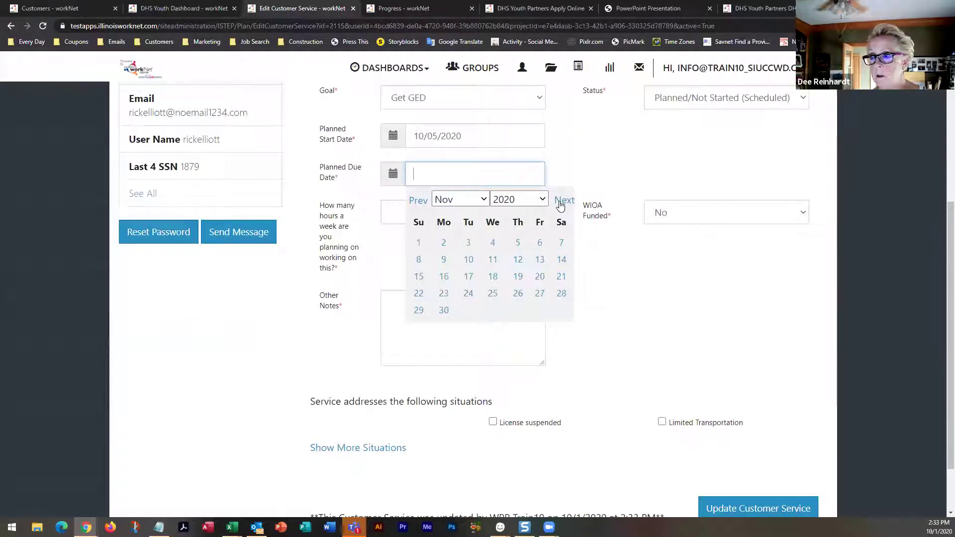
{"action": "left_click", "coordinate": [444, 313]}
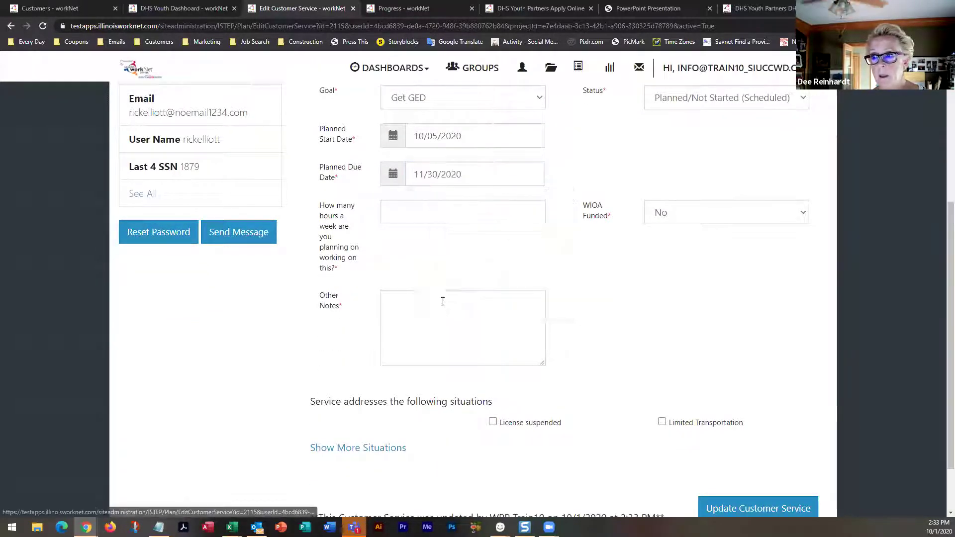
Enter 15 weekly hours and set the service status to Started/Open
{"action": "left_click", "coordinate": [460, 212]}
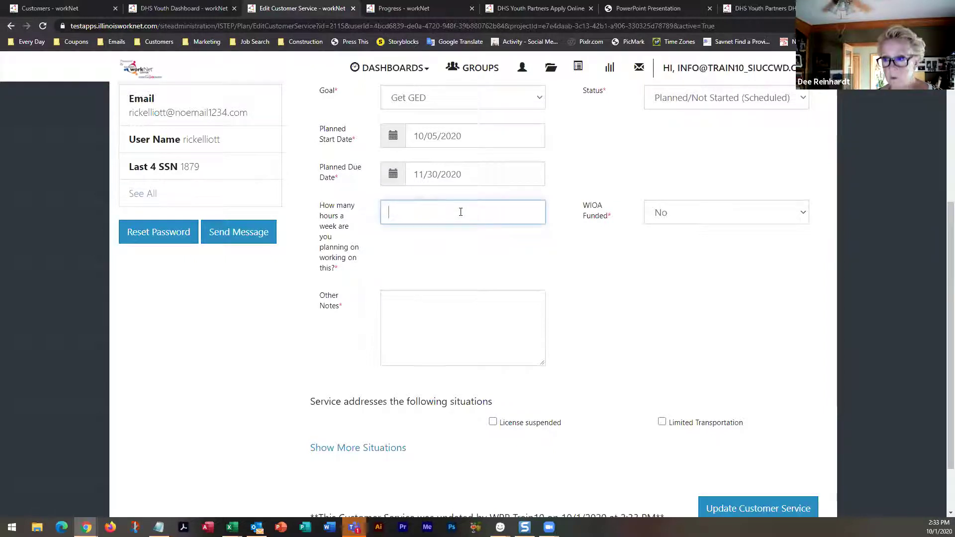
{"action": "scroll", "coordinate": [751, 237], "scroll_direction": "up", "scroll_amount": 2}
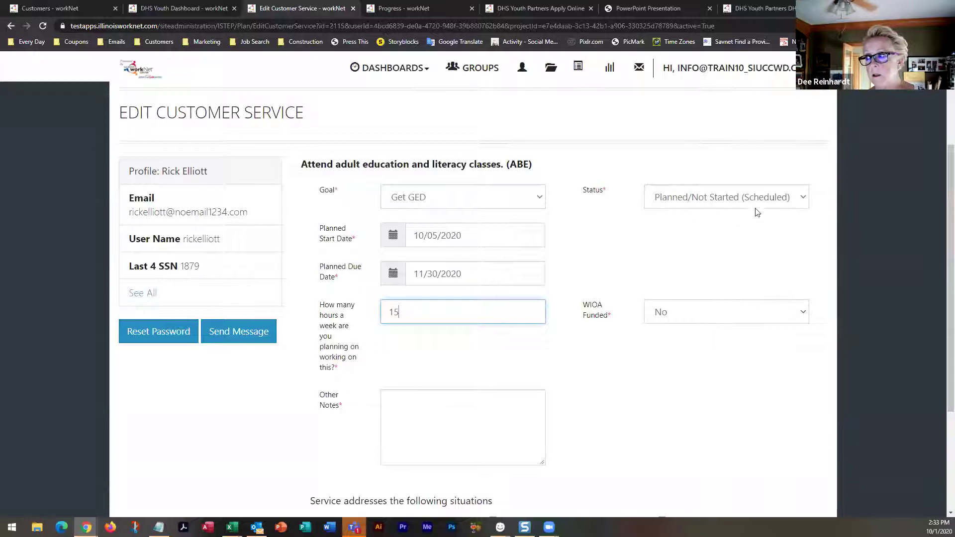
{"action": "left_click", "coordinate": [756, 196]}
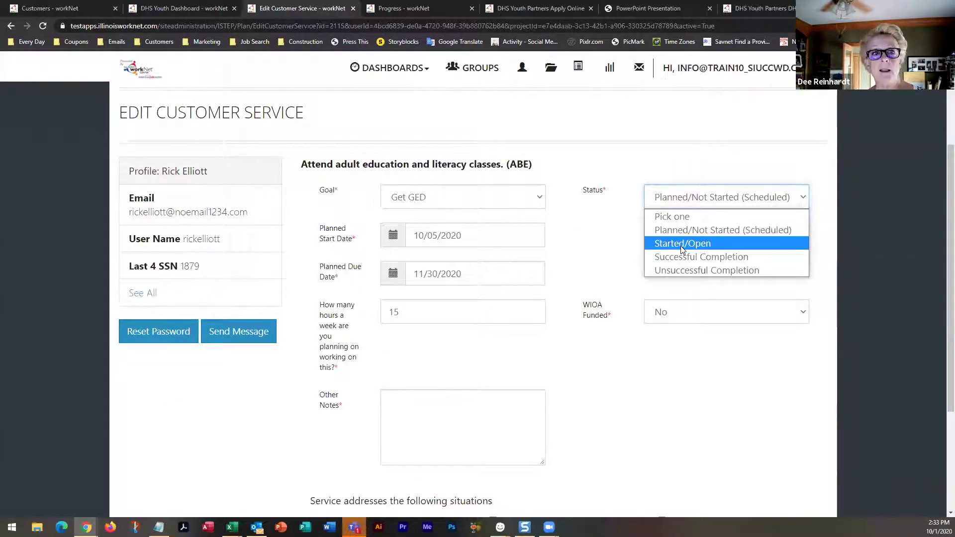
{"action": "left_click", "coordinate": [682, 247]}
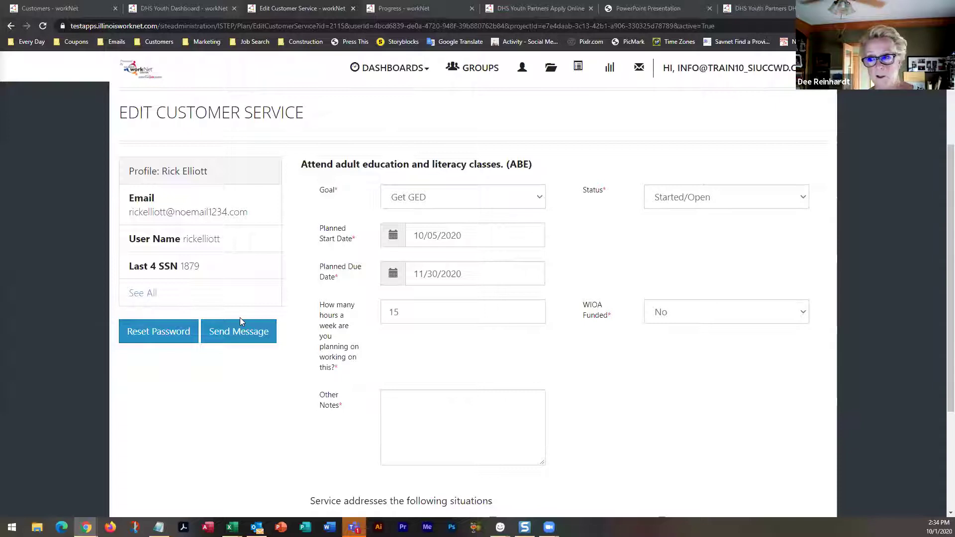
Show all situations on the ABE service form and submit it with Update Customer Service
{"action": "scroll", "coordinate": [240, 317], "scroll_direction": "down", "scroll_amount": 3}
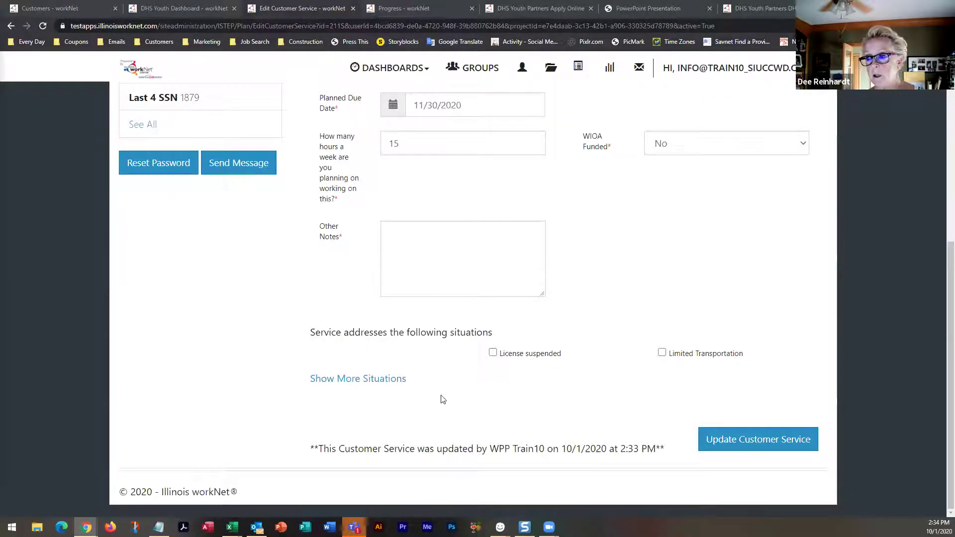
{"action": "left_click", "coordinate": [385, 380]}
{"action": "scroll", "coordinate": [447, 393], "scroll_direction": "down", "scroll_amount": 5}
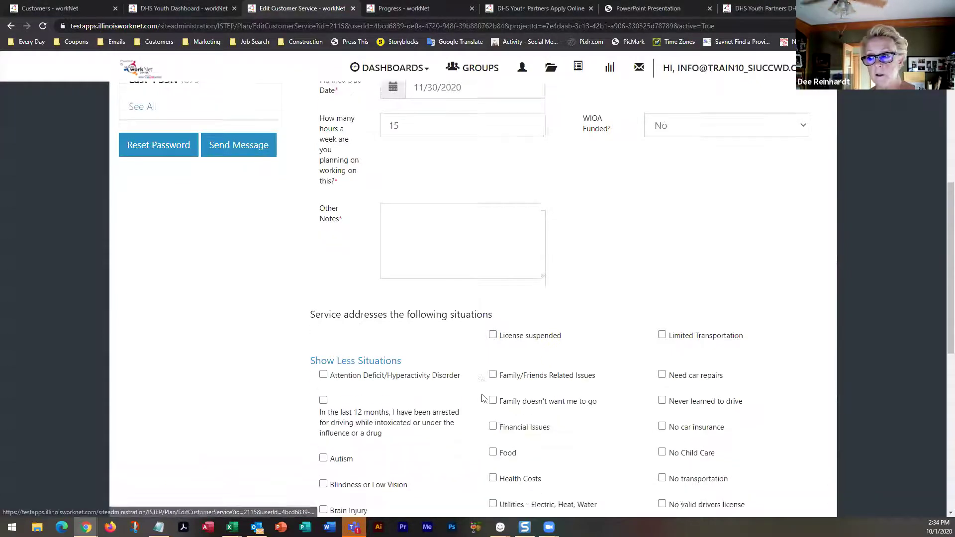
{"action": "scroll", "coordinate": [481, 398], "scroll_direction": "down", "scroll_amount": 4}
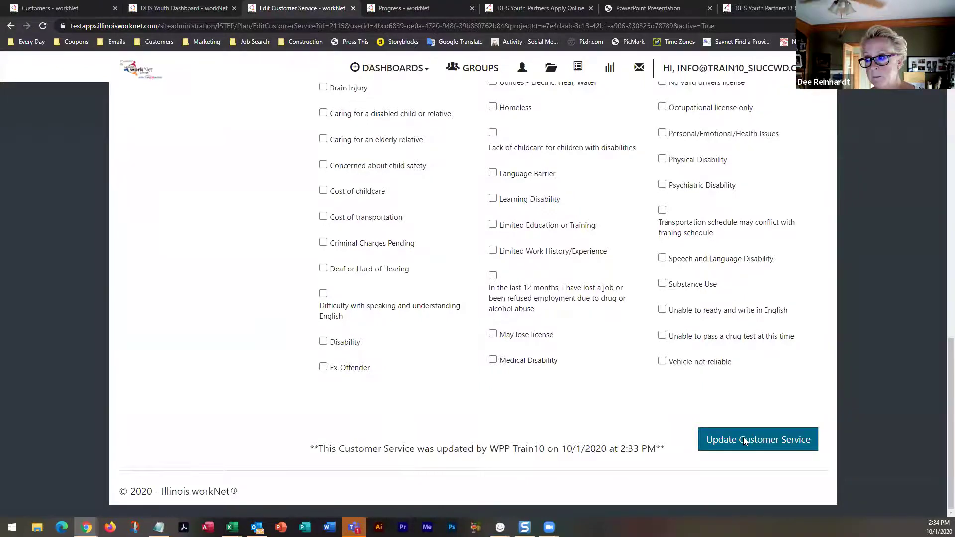
{"action": "left_click", "coordinate": [743, 439]}
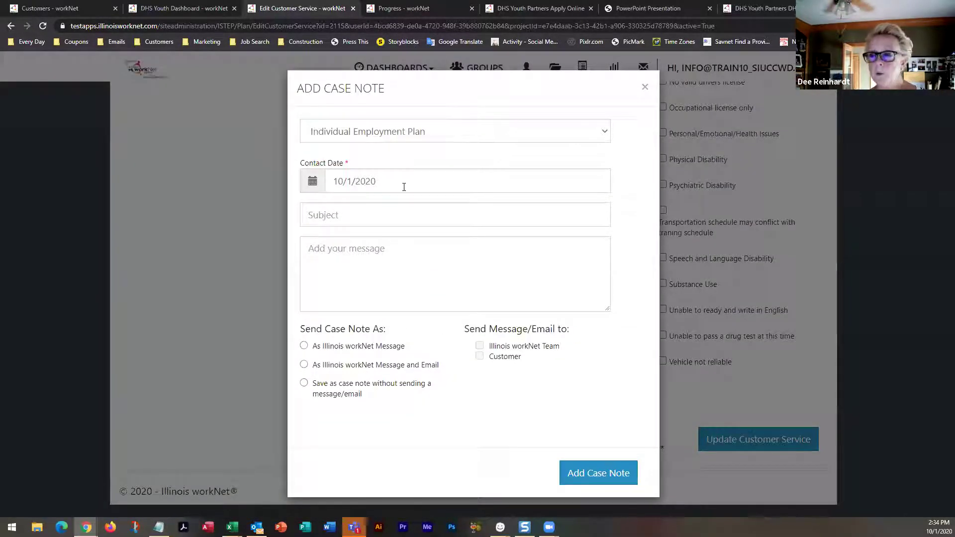
Save an 'Added ABE' case note reading 'some note for the case note' without sending it
{"action": "left_click", "coordinate": [377, 219]}
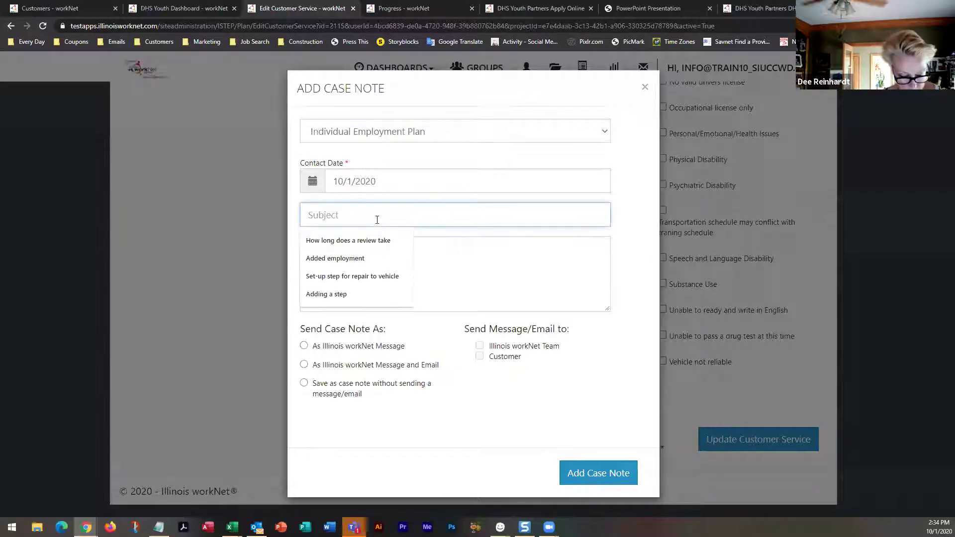
{"action": "type", "text": "Added AB"}
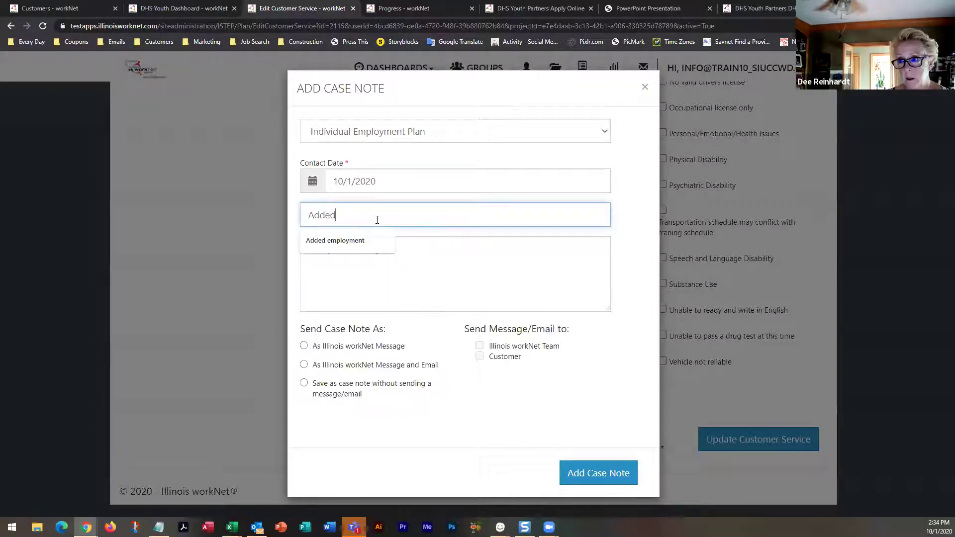
{"action": "left_click", "coordinate": [377, 254]}
{"action": "type", "text": "siome"}
{"action": "key", "text": "BackSpace"}
{"action": "key", "text": "BackSpace"}
{"action": "key", "text": "BackSpace"}
{"action": "key", "text": "BackSpace"}
{"action": "type", "text": "some note for the case note"}
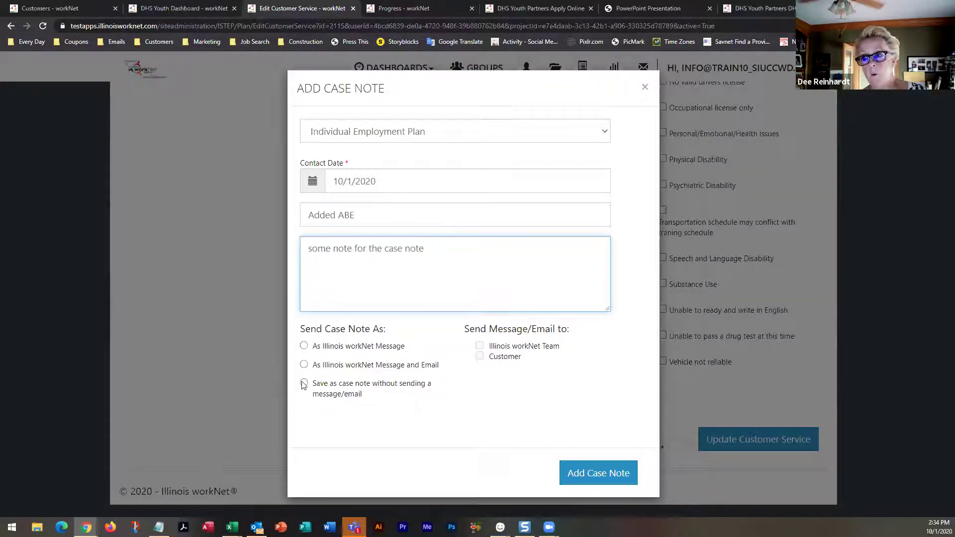
{"action": "left_click", "coordinate": [303, 384]}
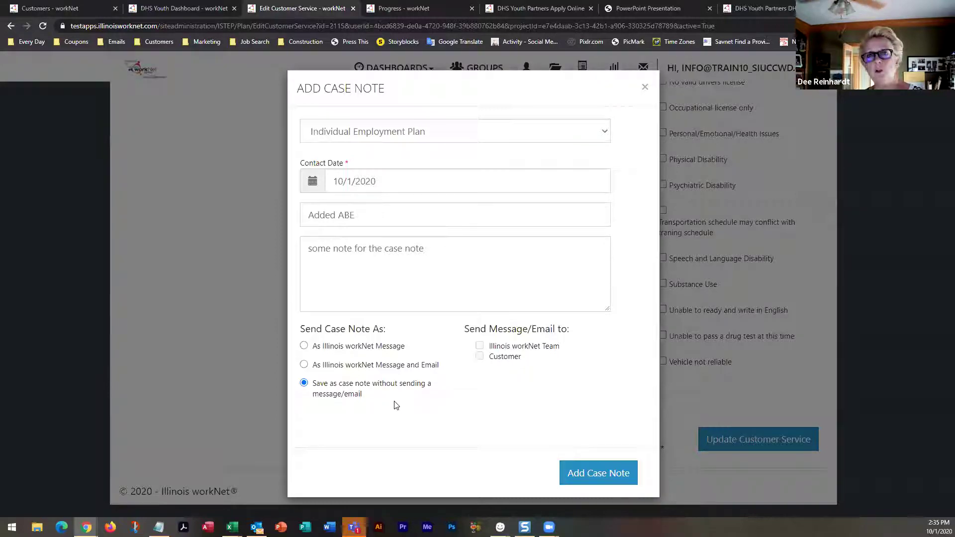
{"action": "left_click", "coordinate": [595, 474]}
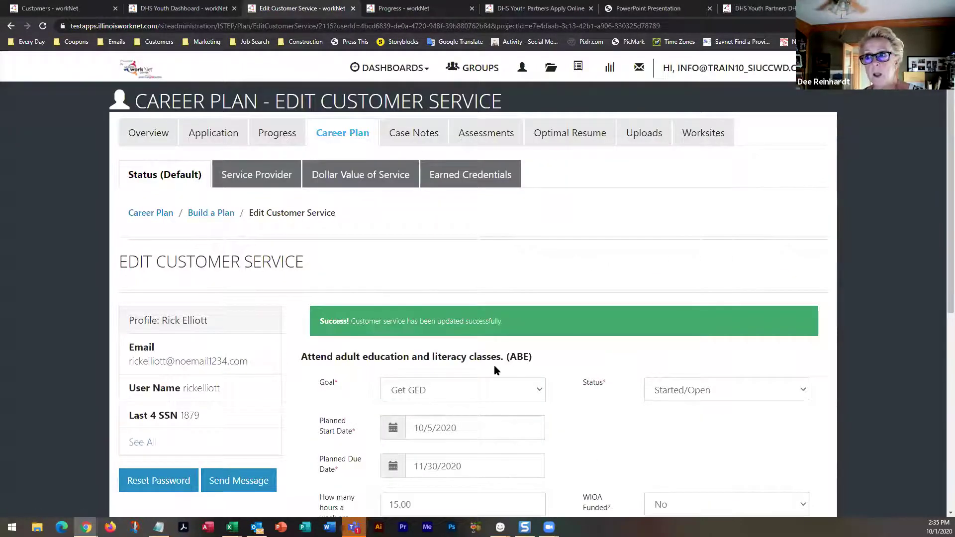
Keep Austin Peoples Action Center as the ABE service provider and update the service again
{"action": "left_click", "coordinate": [259, 179]}
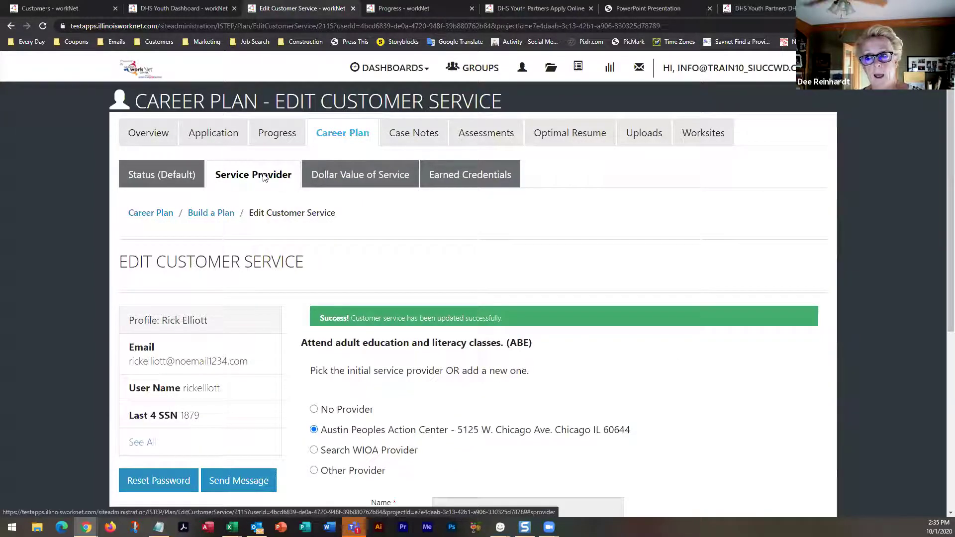
{"action": "scroll", "coordinate": [481, 381], "scroll_direction": "down", "scroll_amount": 2}
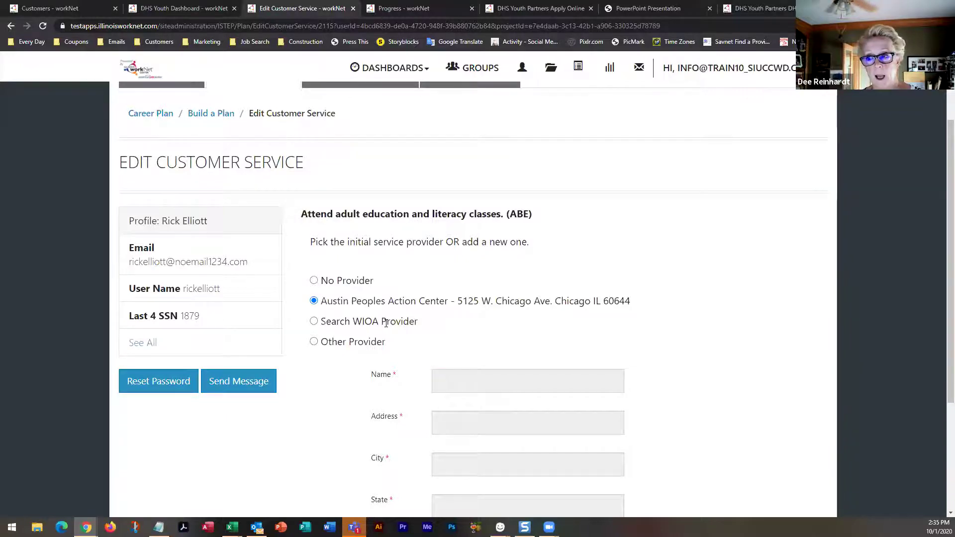
{"action": "scroll", "coordinate": [386, 323], "scroll_direction": "down", "scroll_amount": 3}
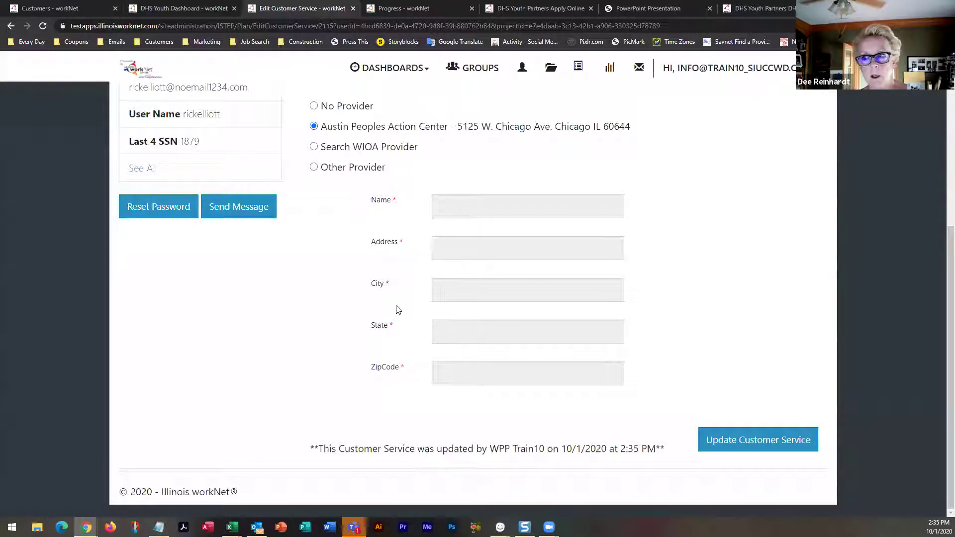
{"action": "left_click", "coordinate": [314, 168]}
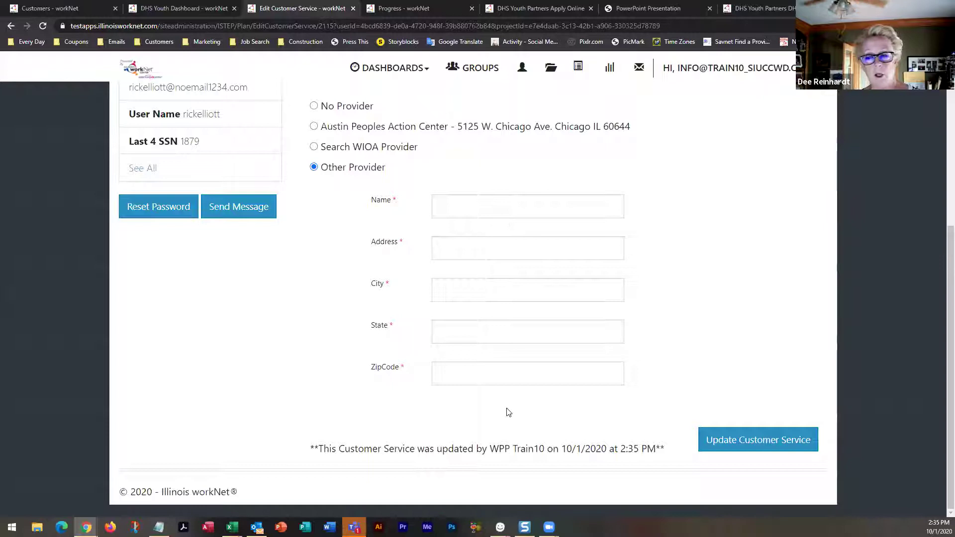
{"action": "left_click", "coordinate": [314, 127]}
{"action": "left_click", "coordinate": [705, 440]}
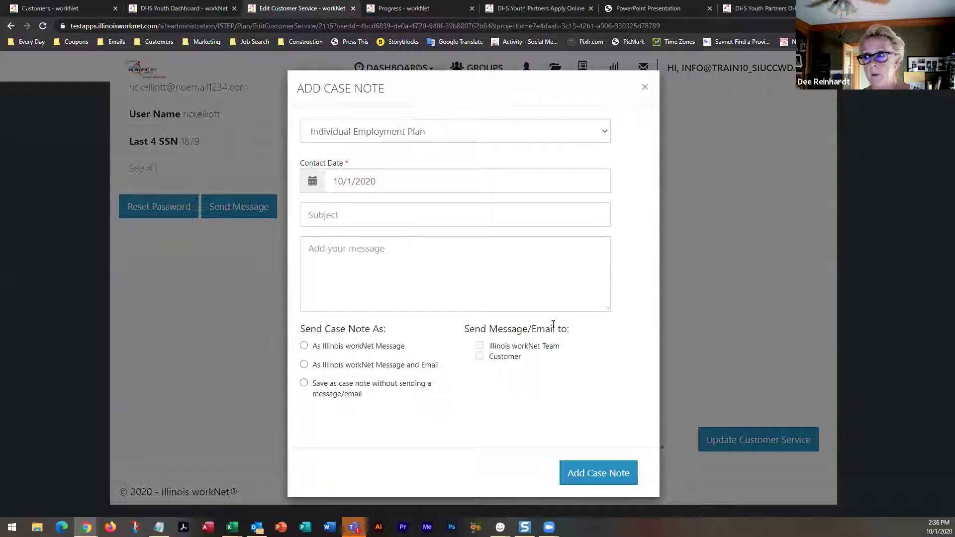
Save a 'Provider added' case note reading 'added xyz provider' as a note only, without sending
{"action": "left_click", "coordinate": [395, 212]}
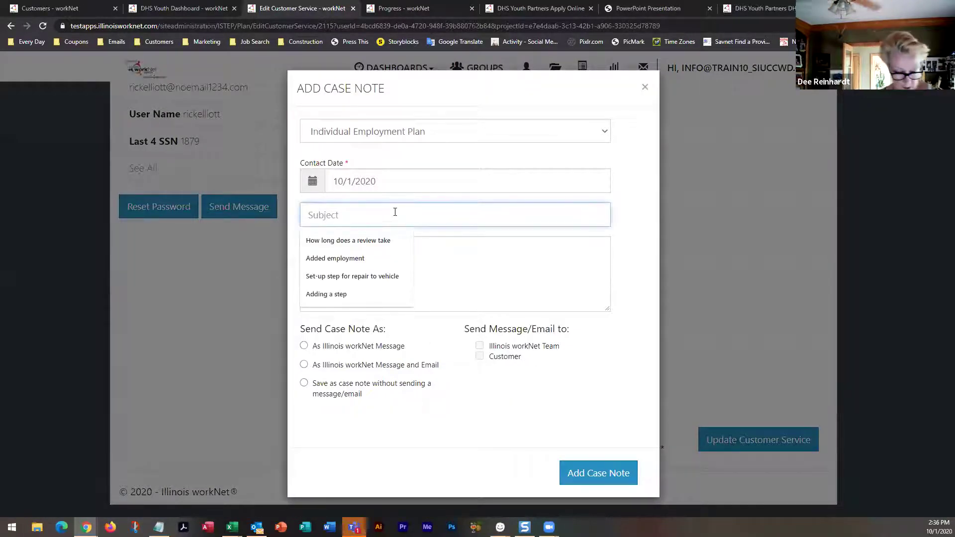
{"action": "type", "text": "Provider added"}
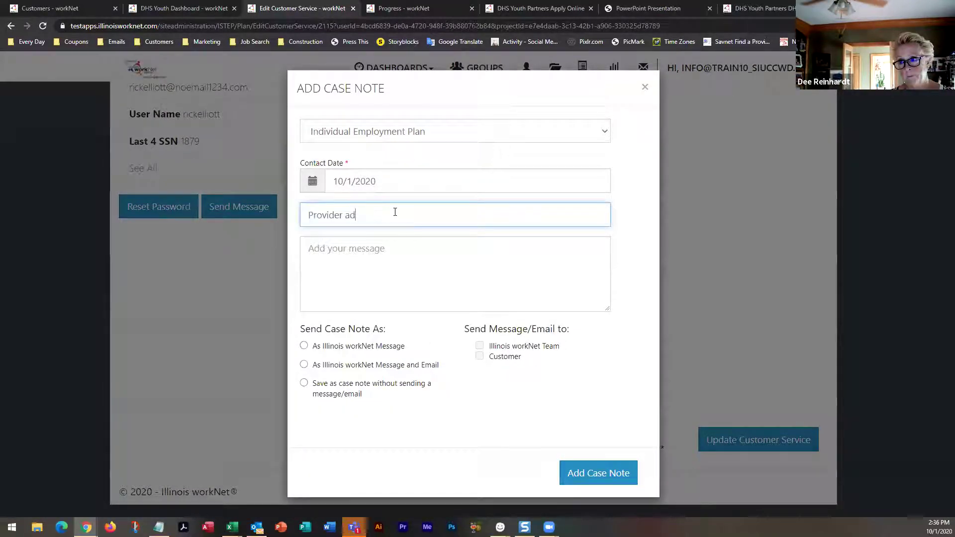
{"action": "left_click", "coordinate": [304, 383]}
{"action": "left_click", "coordinate": [570, 479]}
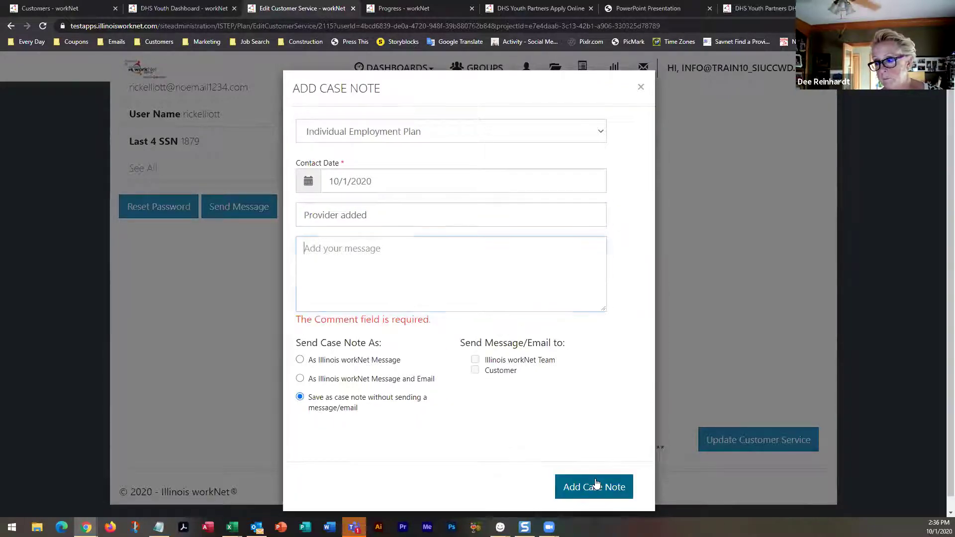
{"action": "type", "text": "added "}
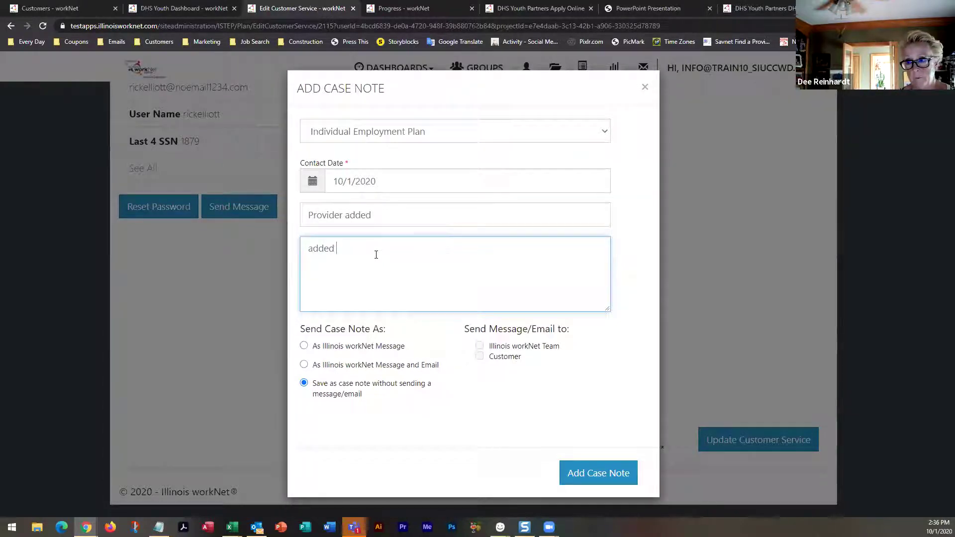
{"action": "type", "text": "xyz"}
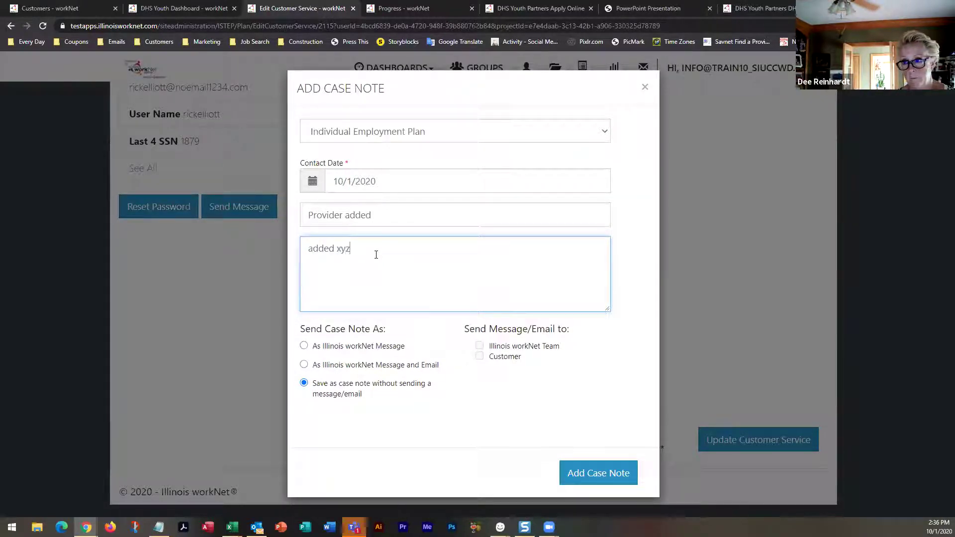
{"action": "type", "text": " provider"}
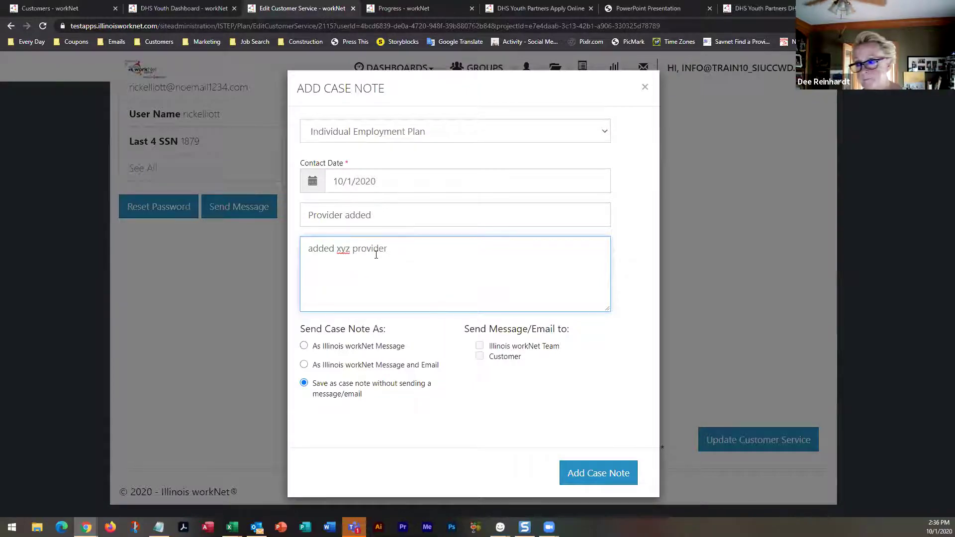
{"action": "left_click", "coordinate": [610, 475]}
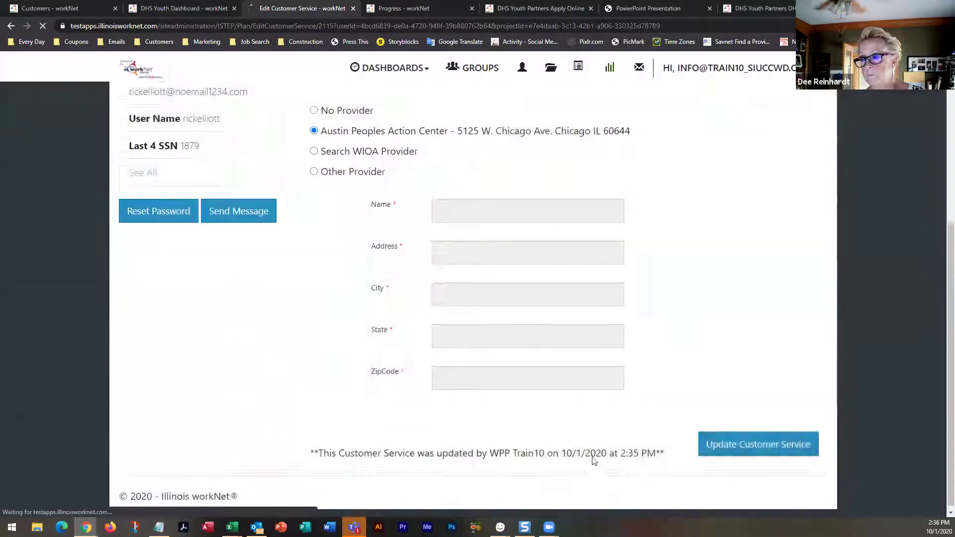
View the ABE service's Dollar Value of Service, then its still-empty Earned Credentials section
{"action": "left_click", "coordinate": [359, 179]}
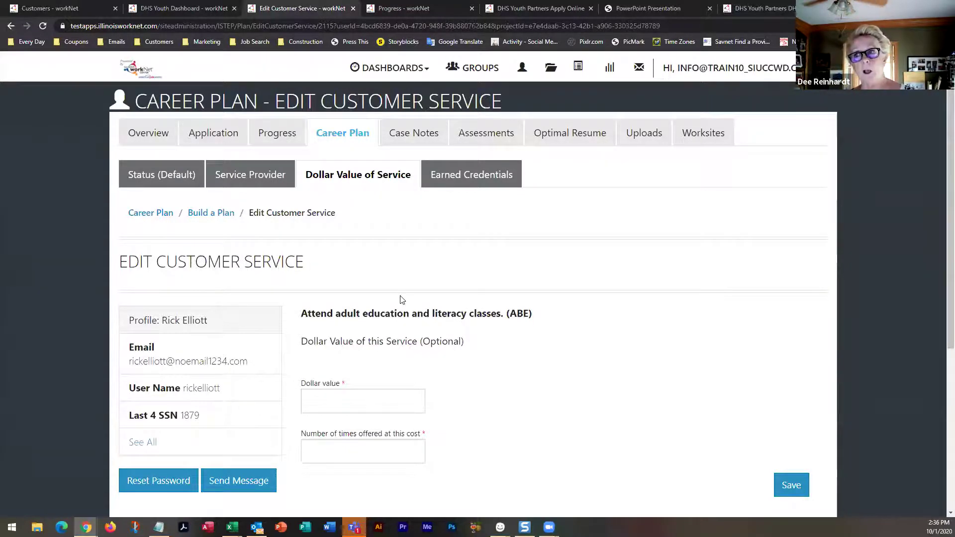
{"action": "left_click", "coordinate": [453, 191]}
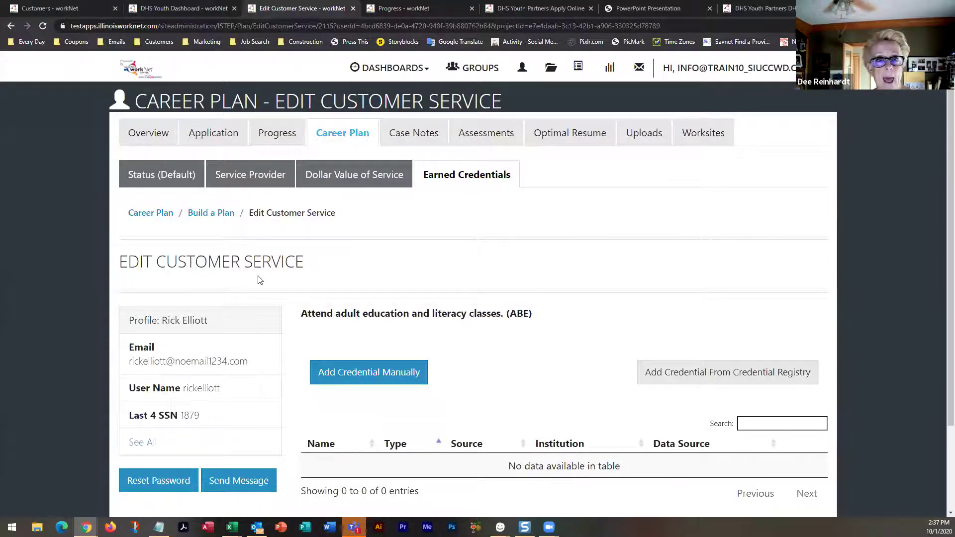
{"action": "scroll", "coordinate": [243, 278], "scroll_direction": "down", "scroll_amount": 3}
{"action": "scroll", "coordinate": [251, 279], "scroll_direction": "up", "scroll_amount": 3}
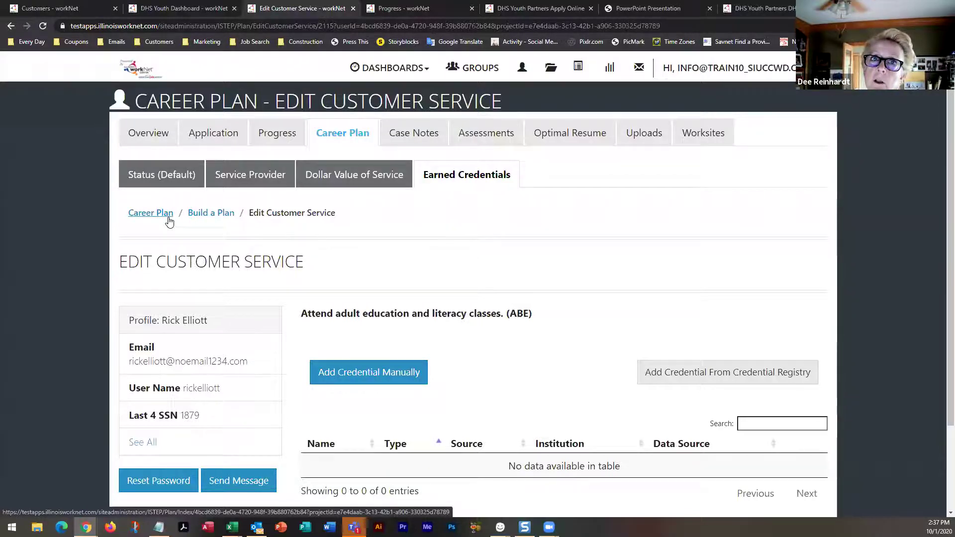
Open the customer's Case Notes list showing both notes and start a new blank case note
{"action": "left_click", "coordinate": [427, 135]}
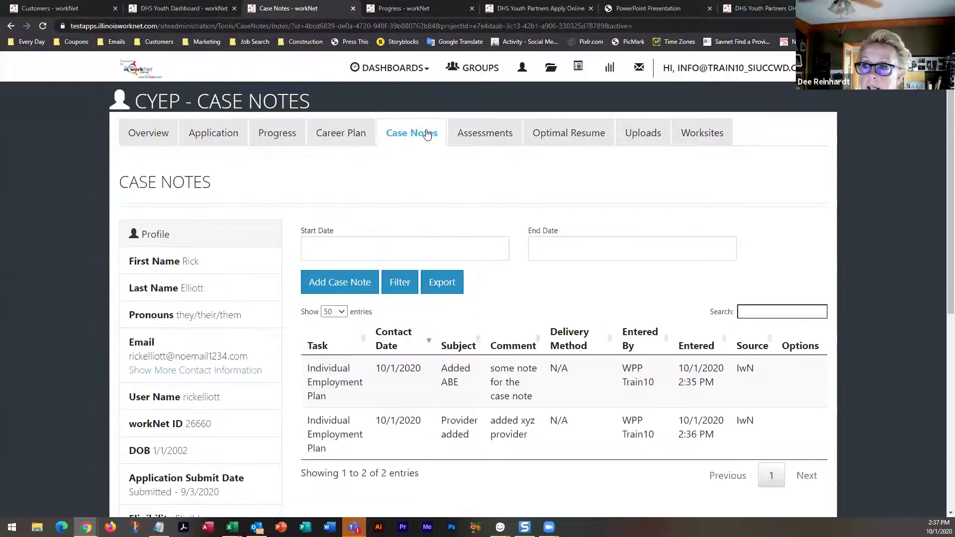
{"action": "left_click", "coordinate": [351, 287]}
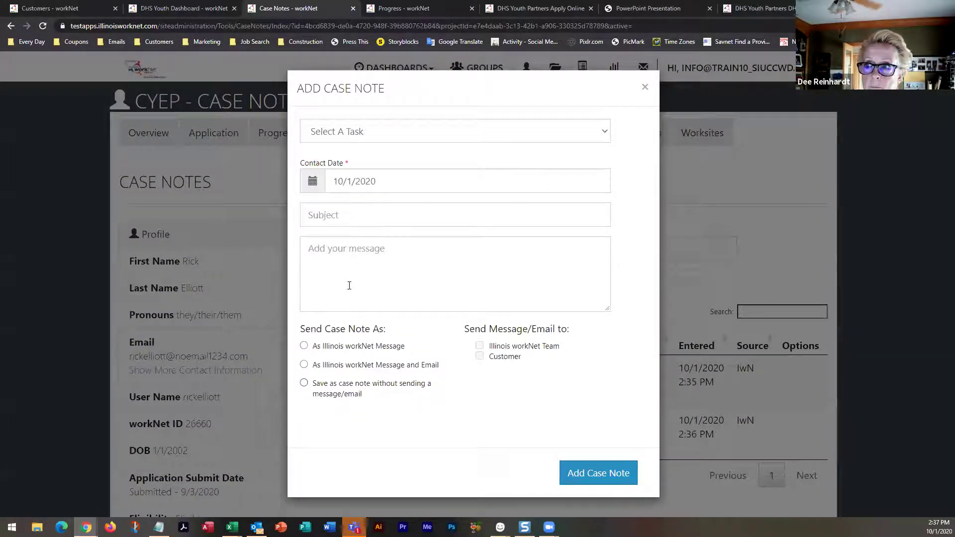
Set the case note task to Two Way Communication: In Person with subject 'Phone conversation'
{"action": "left_click", "coordinate": [408, 136]}
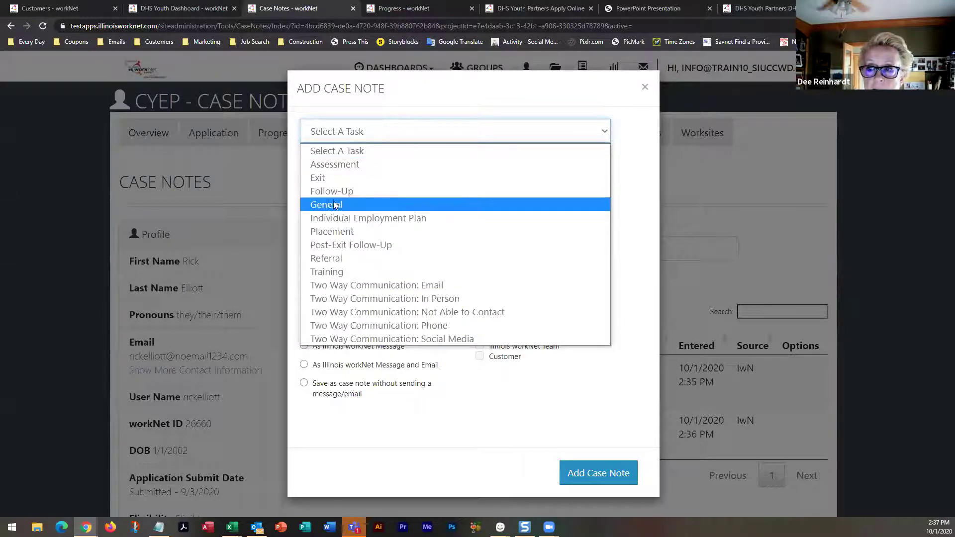
{"action": "left_click", "coordinate": [336, 298]}
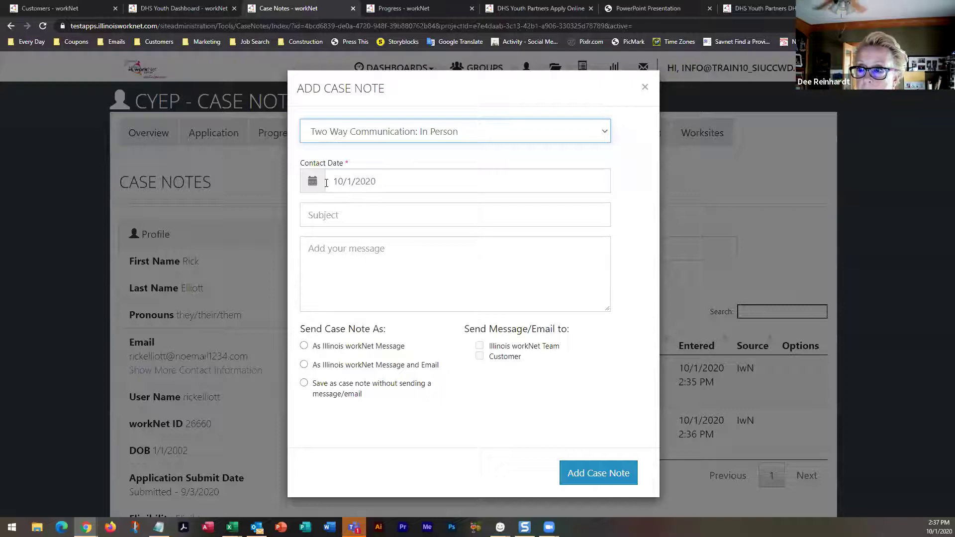
{"action": "left_click", "coordinate": [323, 218]}
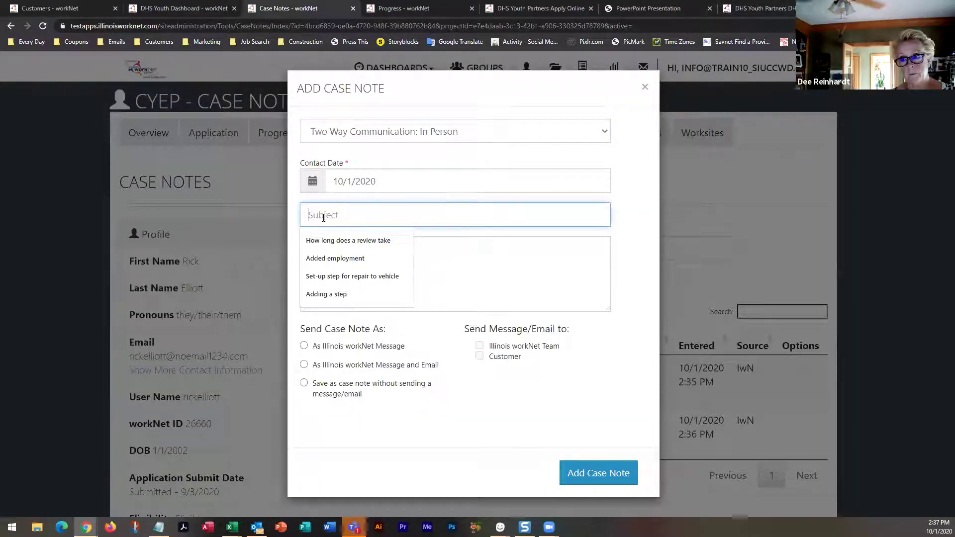
{"action": "type", "text": "Phone conversation"}
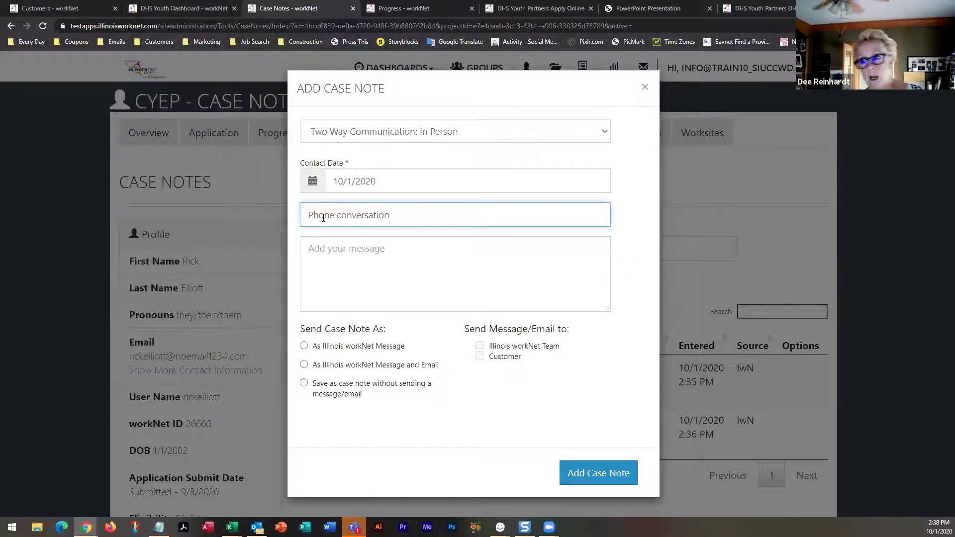
Write the phone conversation summary and save it as a case note without sending any message
{"action": "left_click", "coordinate": [347, 253]}
{"action": "type", "text": "ON the phone "}
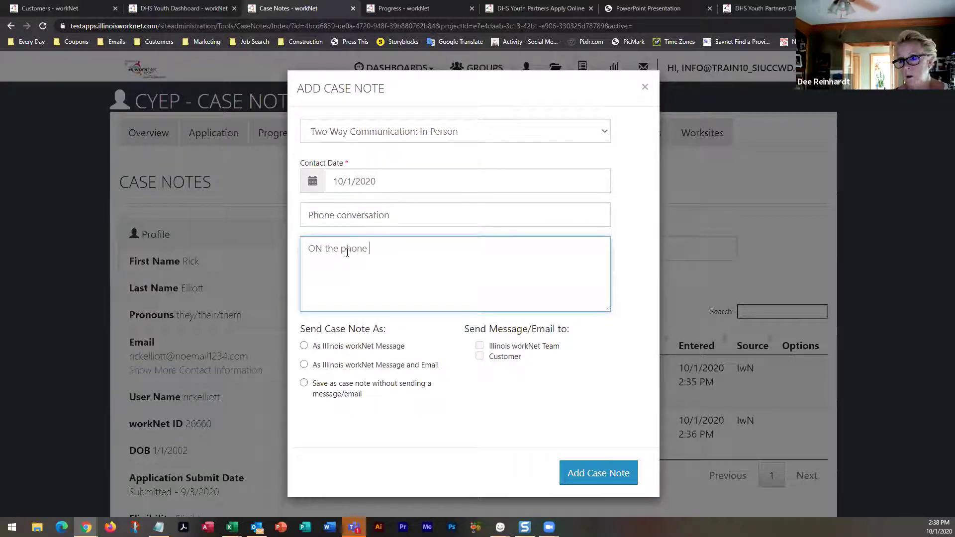
{"action": "type", "text": "Rick"}
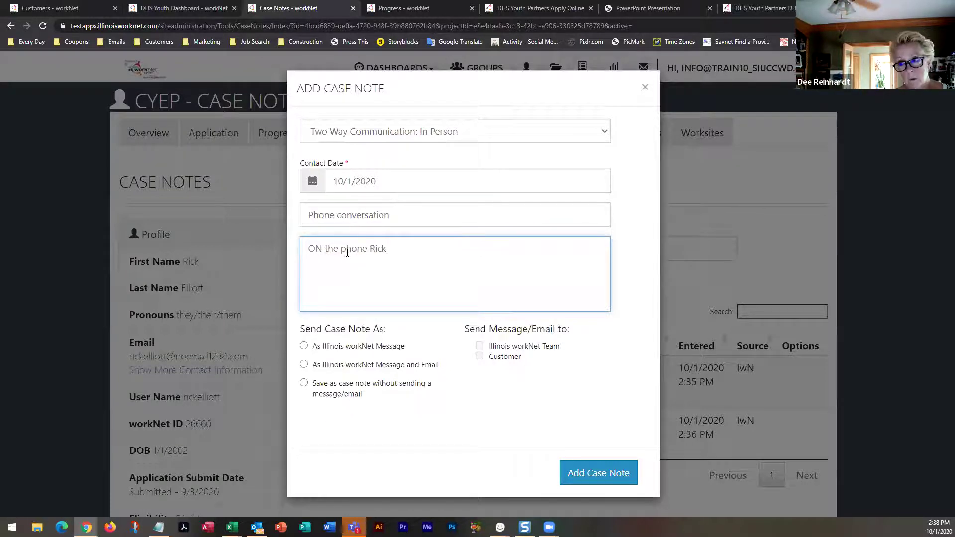
{"action": "type", "text": " and this wr"}
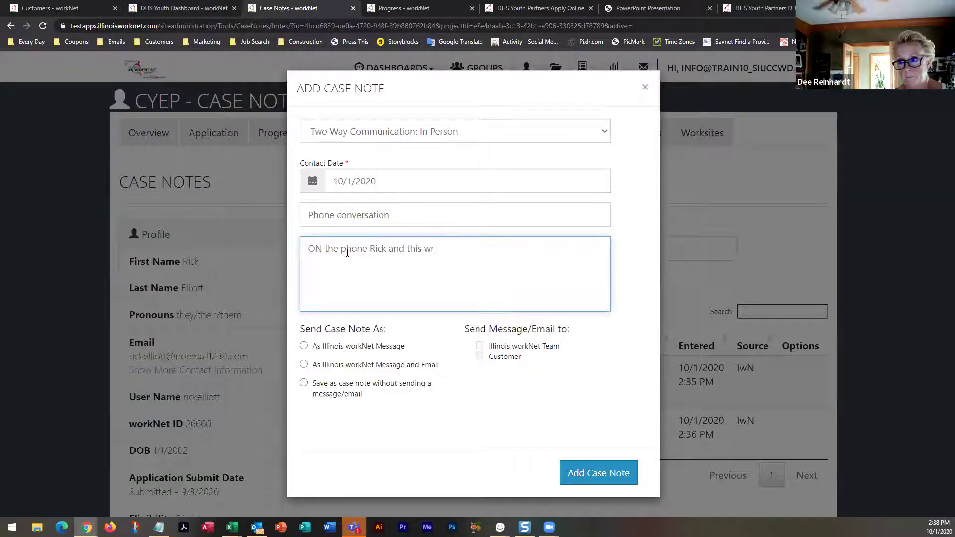
{"action": "type", "text": "iter spoke"}
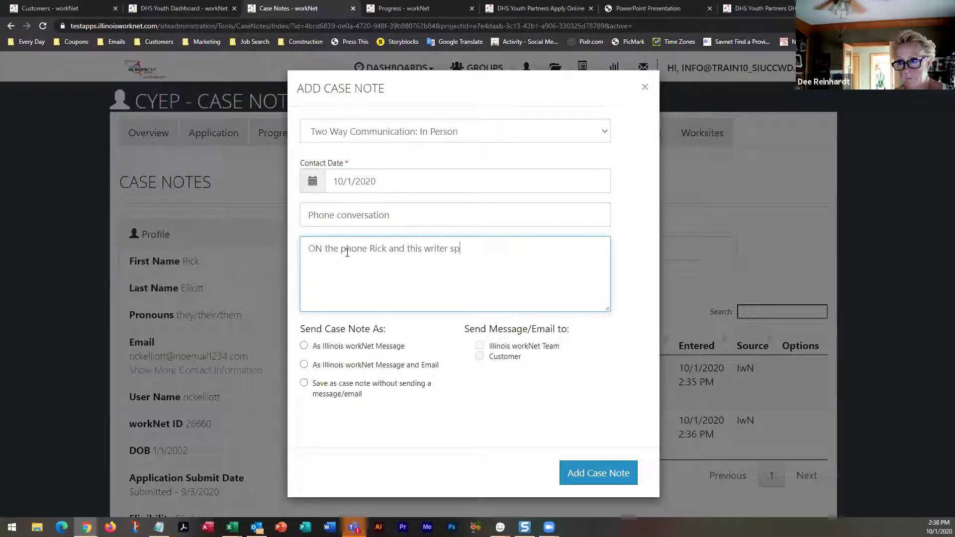
{"action": "type", "text": "t"}
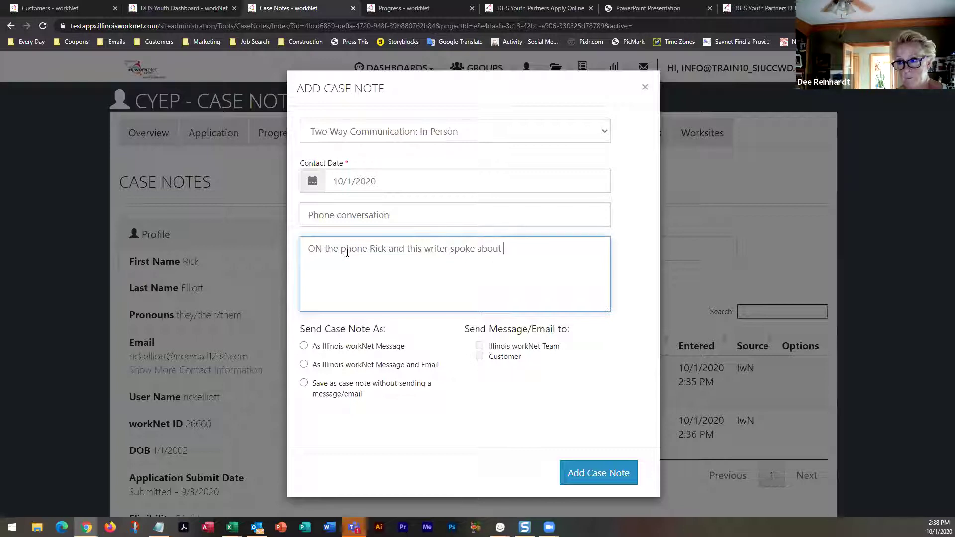
{"action": "type", "text": "xyz "}
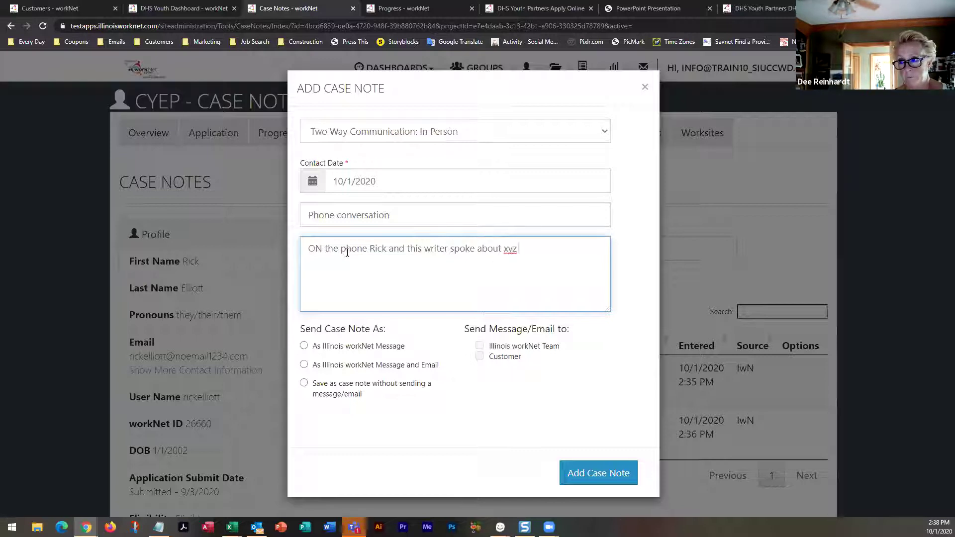
{"action": "type", "text": "and Imno"}
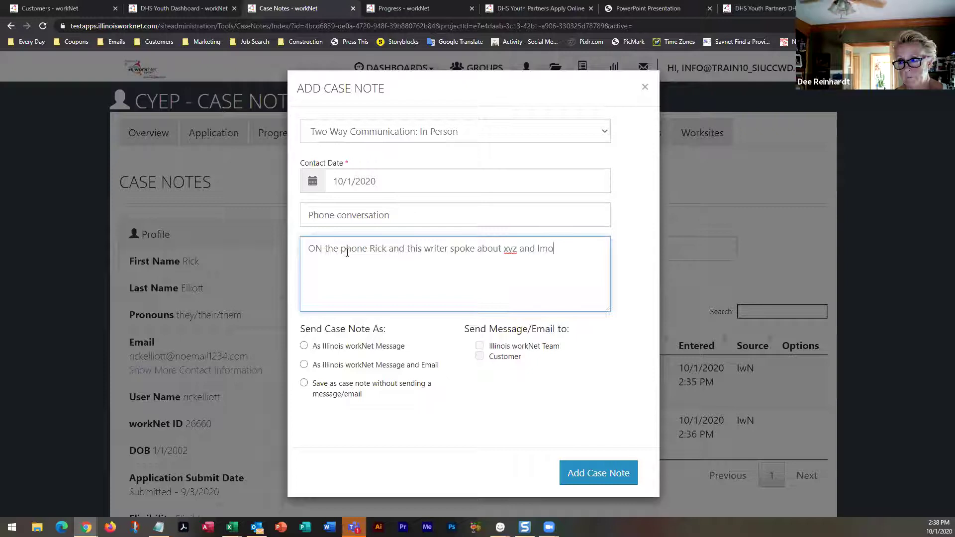
{"action": "type", "text": "p "}
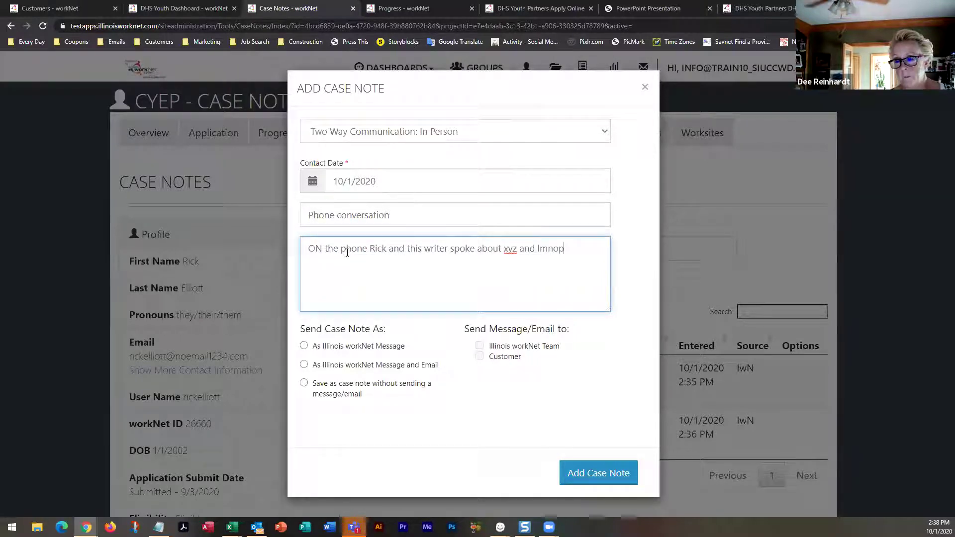
{"action": "type", "text": "The "}
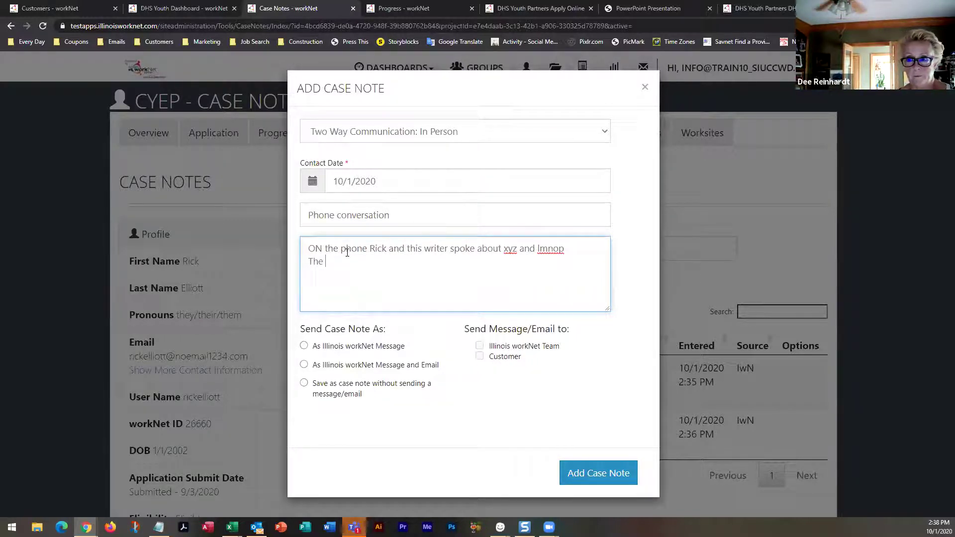
{"action": "type", "text": "result was....."}
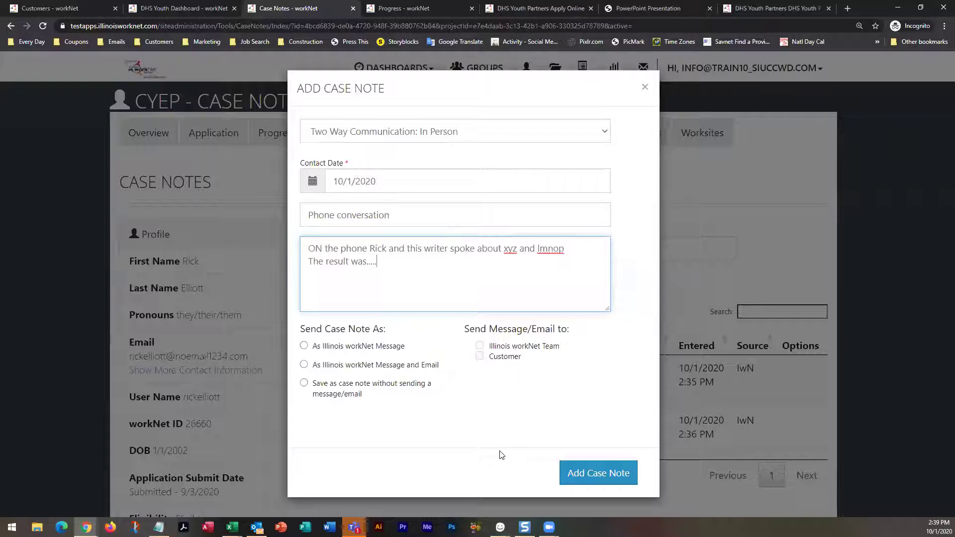
{"action": "left_click", "coordinate": [595, 474]}
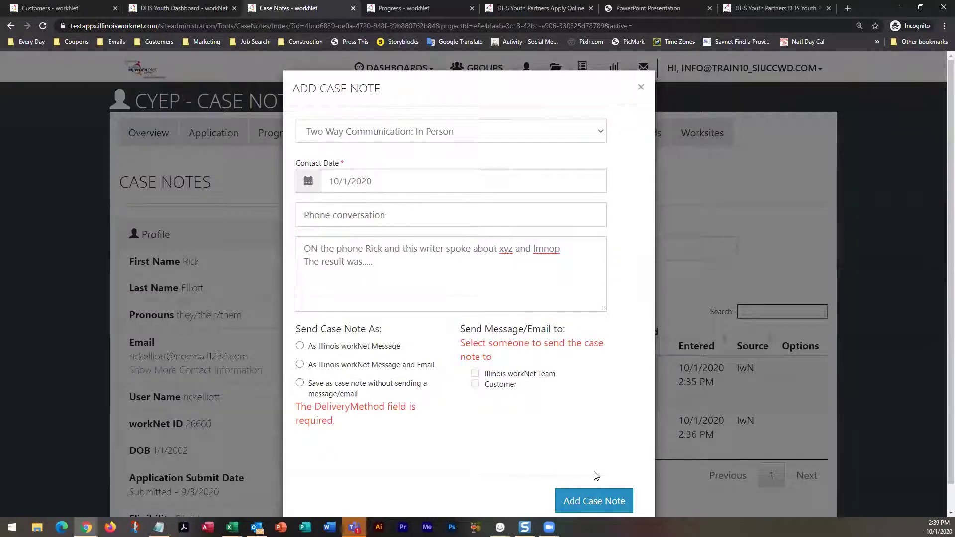
{"action": "left_click", "coordinate": [300, 384]}
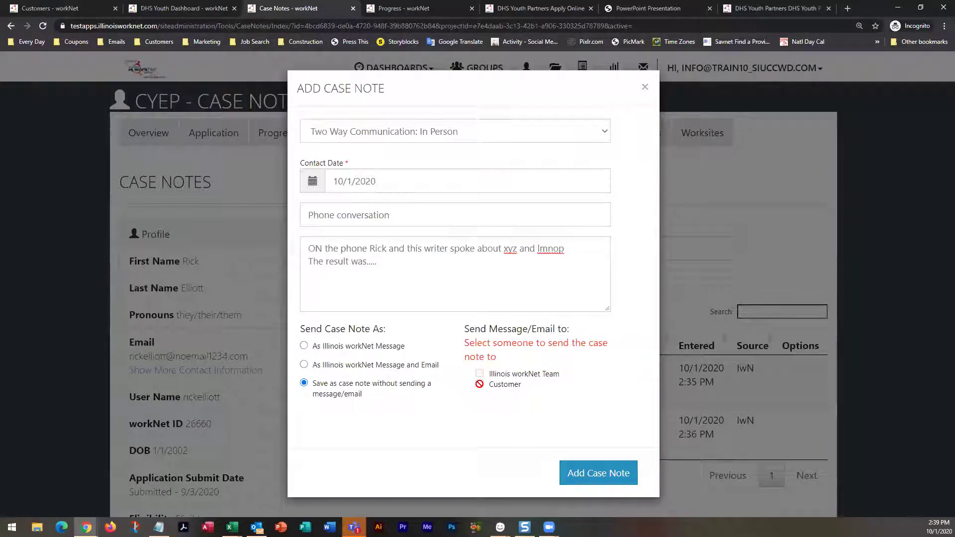
{"action": "left_click", "coordinate": [589, 472]}
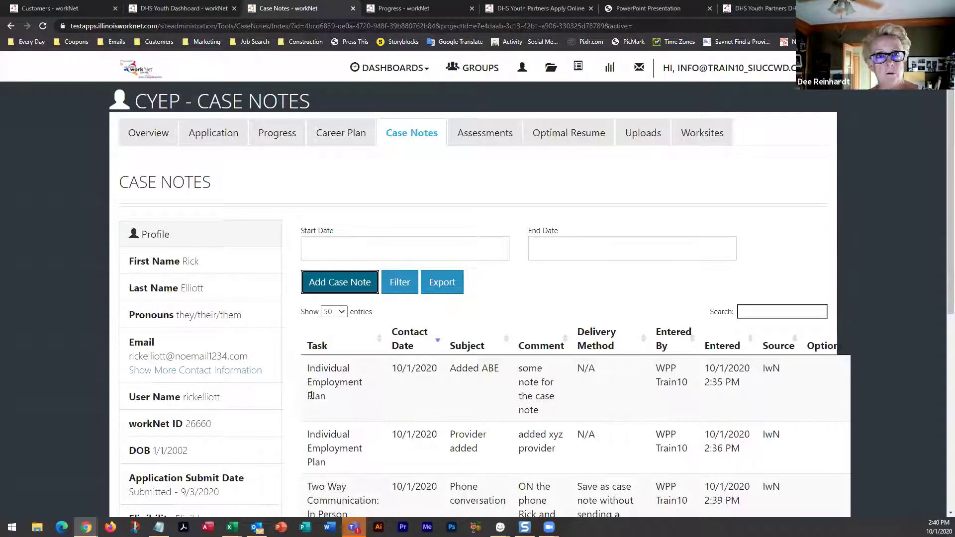
Open the customer's Assessments page listing Skills and Interests and Employment 101
{"action": "left_click", "coordinate": [483, 134]}
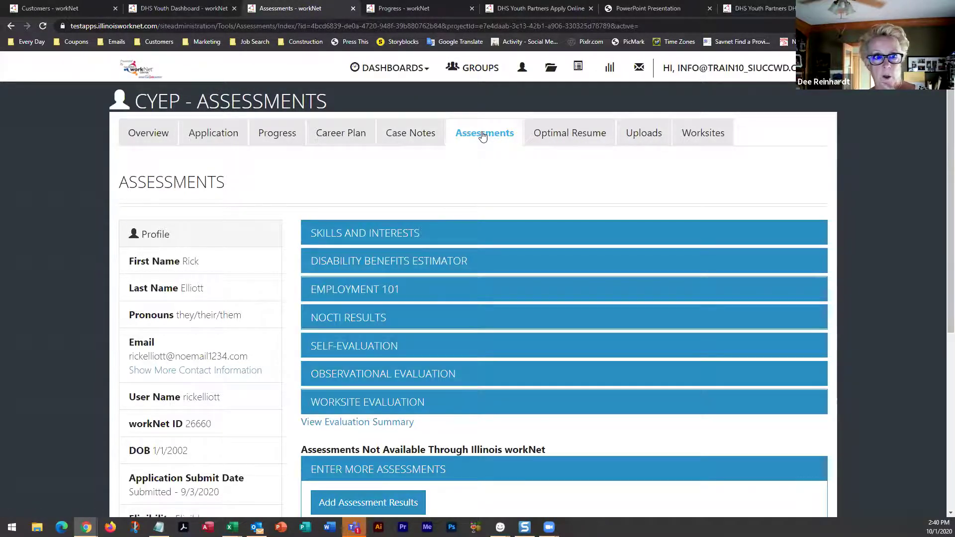
Look over the assessments, then open the customer's empty Optimal Resume page
{"action": "scroll", "coordinate": [472, 259], "scroll_direction": "down", "scroll_amount": 5}
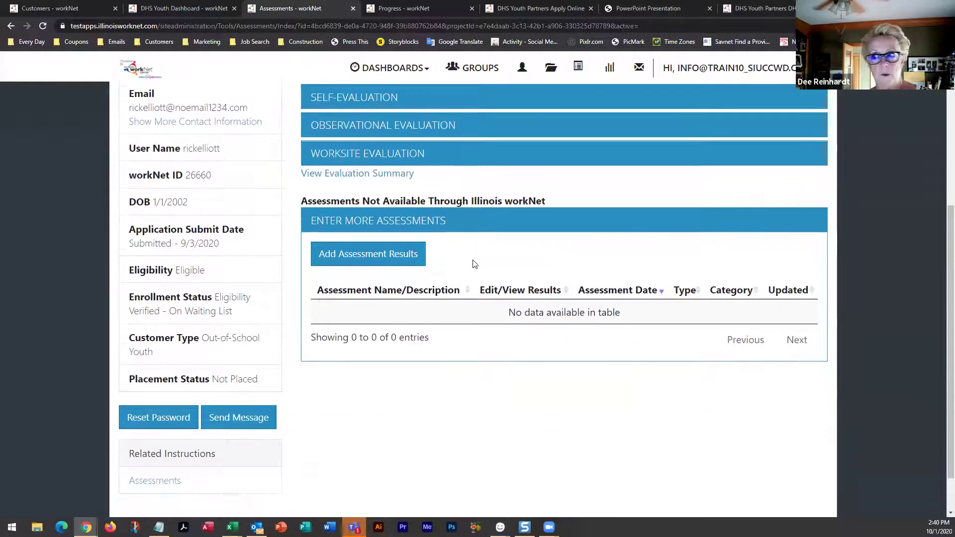
{"action": "scroll", "coordinate": [472, 260], "scroll_direction": "up", "scroll_amount": 5}
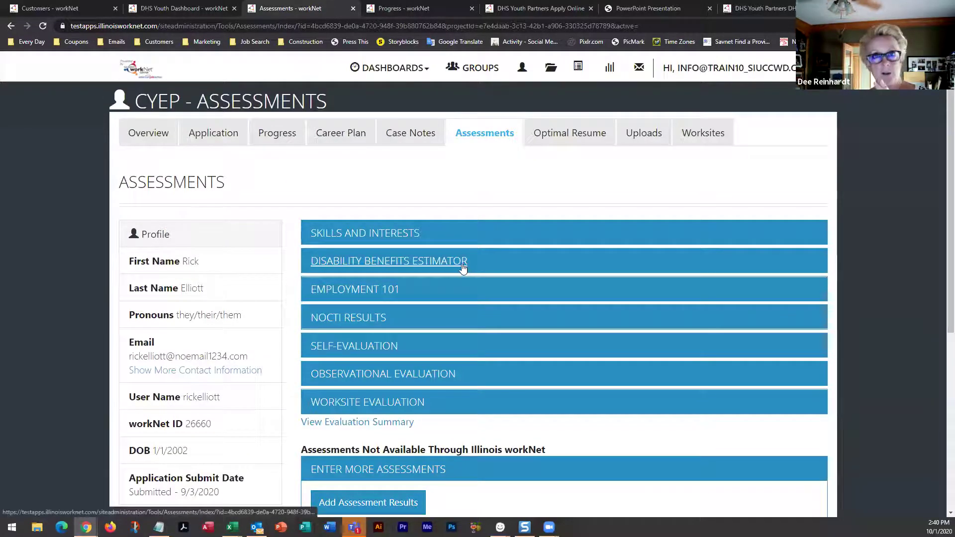
{"action": "left_click", "coordinate": [567, 138]}
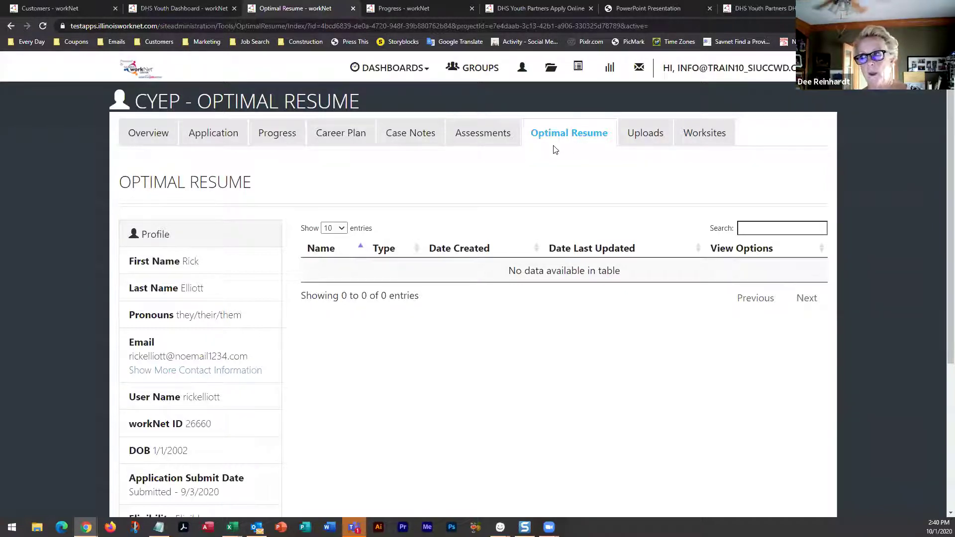
Open the Uploads page to view the customer's empty Uploaded Documents table
{"action": "left_click", "coordinate": [641, 142]}
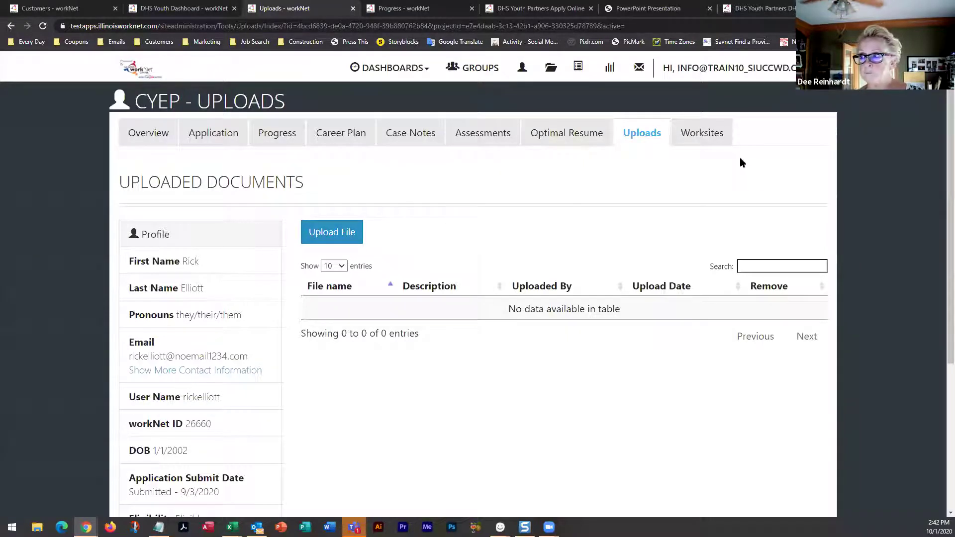
Open the customer's Worksites page with its Worksite Placement and Payroll tables
{"action": "left_click", "coordinate": [705, 139]}
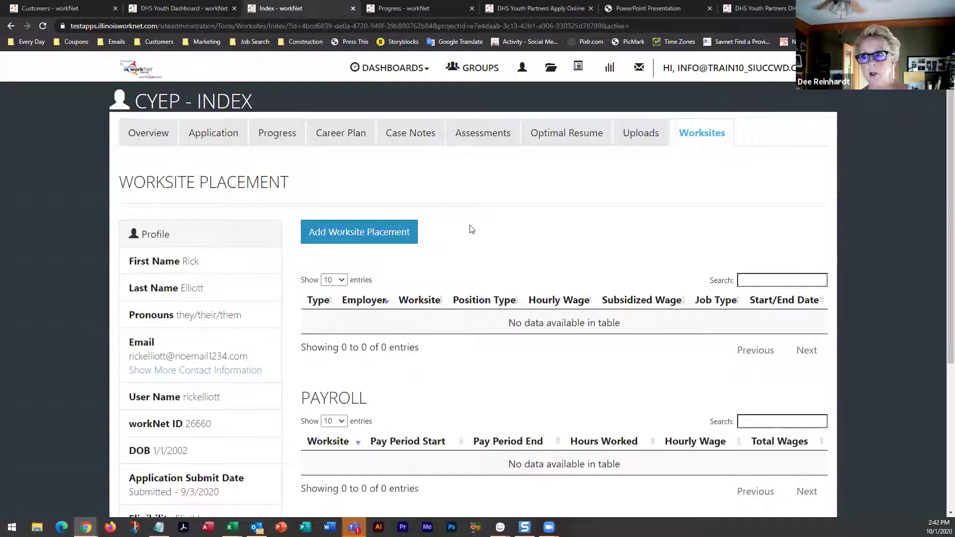
Scroll the Worksites page to confirm no worksite placements or payroll entries exist
{"action": "scroll", "coordinate": [467, 254], "scroll_direction": "down", "scroll_amount": 2}
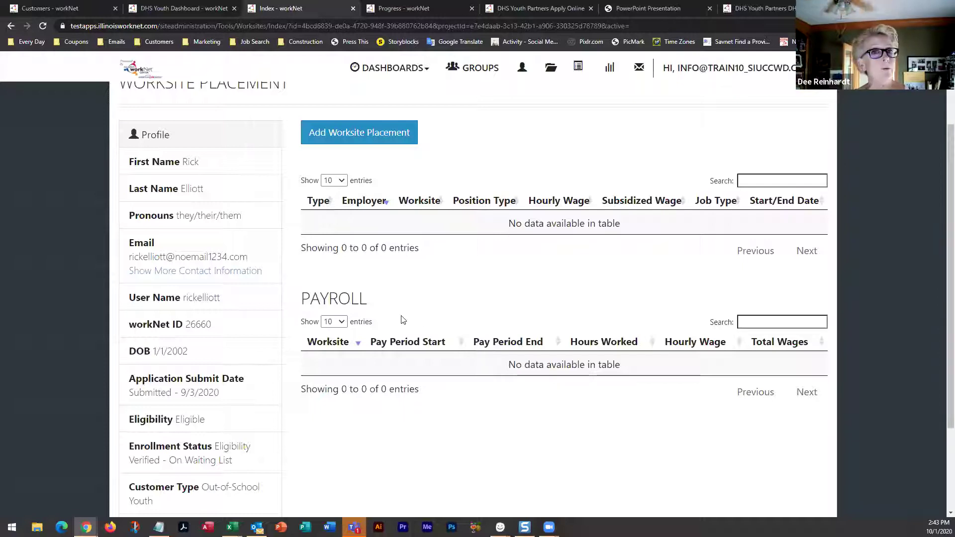
{"action": "scroll", "coordinate": [403, 323], "scroll_direction": "up", "scroll_amount": 2}
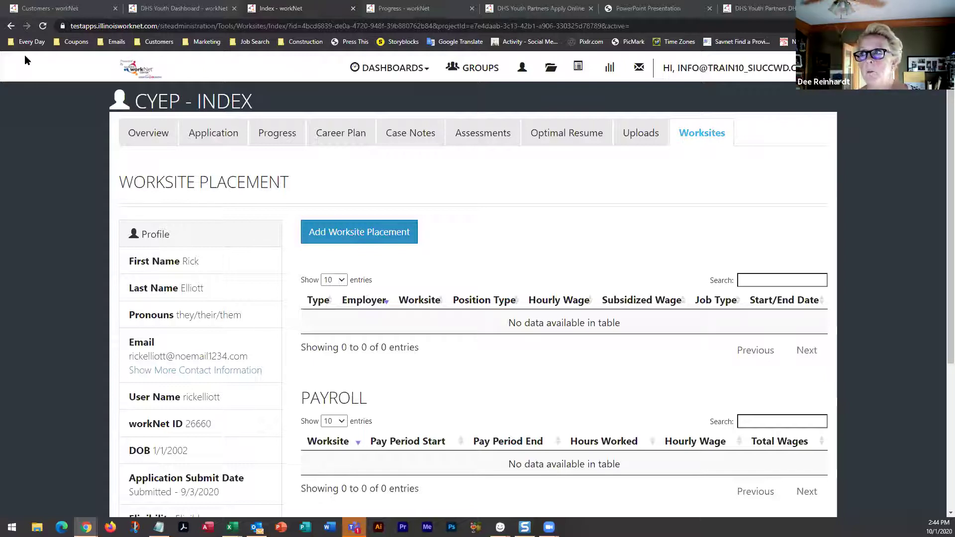
Open the DHS Youth Program Application Directions PDF and scroll back to its Eligibility Questions page
{"action": "left_click", "coordinate": [529, 12]}
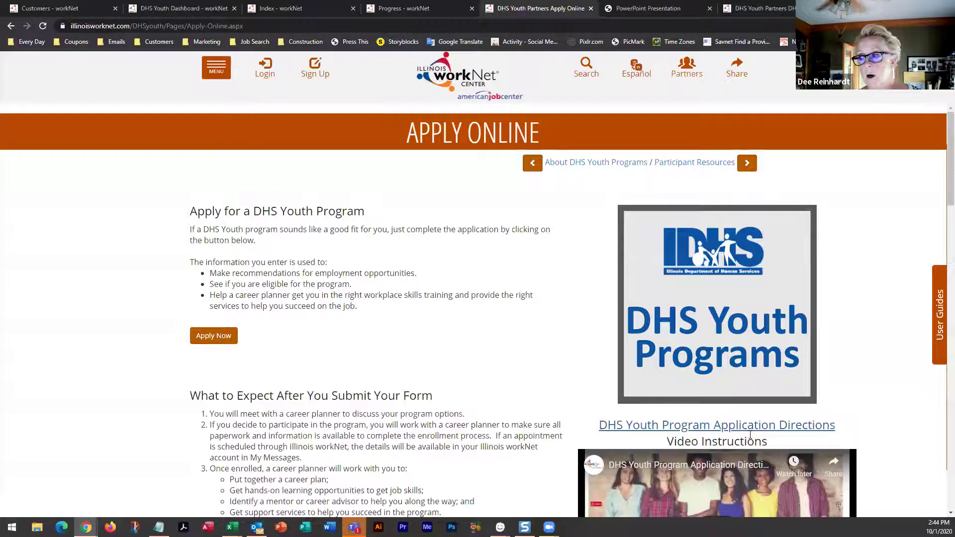
{"action": "left_click", "coordinate": [709, 427]}
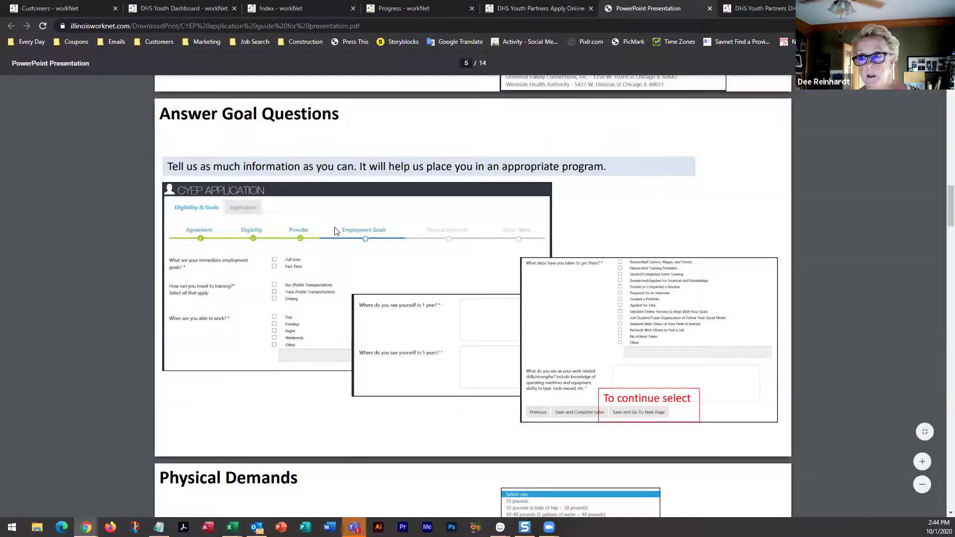
{"action": "scroll", "coordinate": [334, 231], "scroll_direction": "up", "scroll_amount": 18}
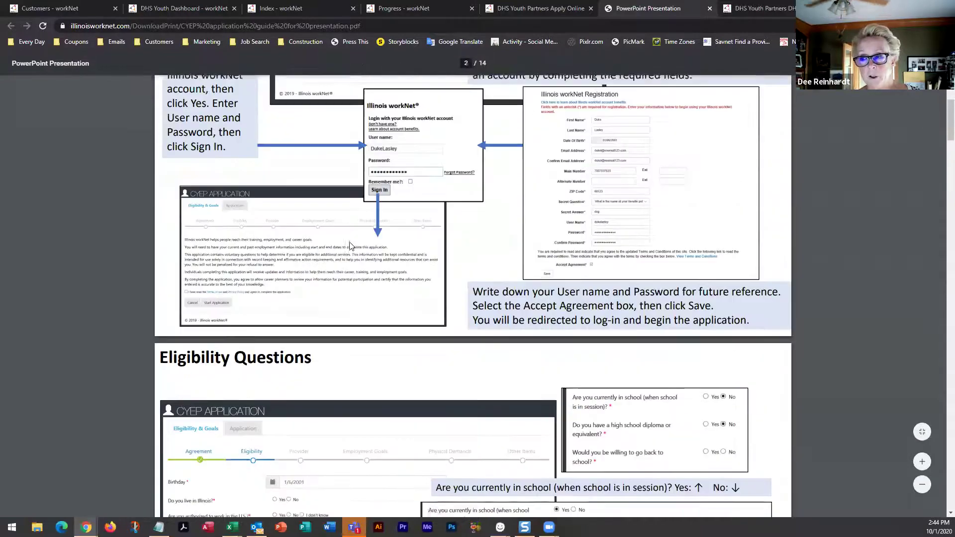
{"action": "scroll", "coordinate": [350, 245], "scroll_direction": "up", "scroll_amount": 7}
{"action": "scroll", "coordinate": [349, 245], "scroll_direction": "down", "scroll_amount": 4}
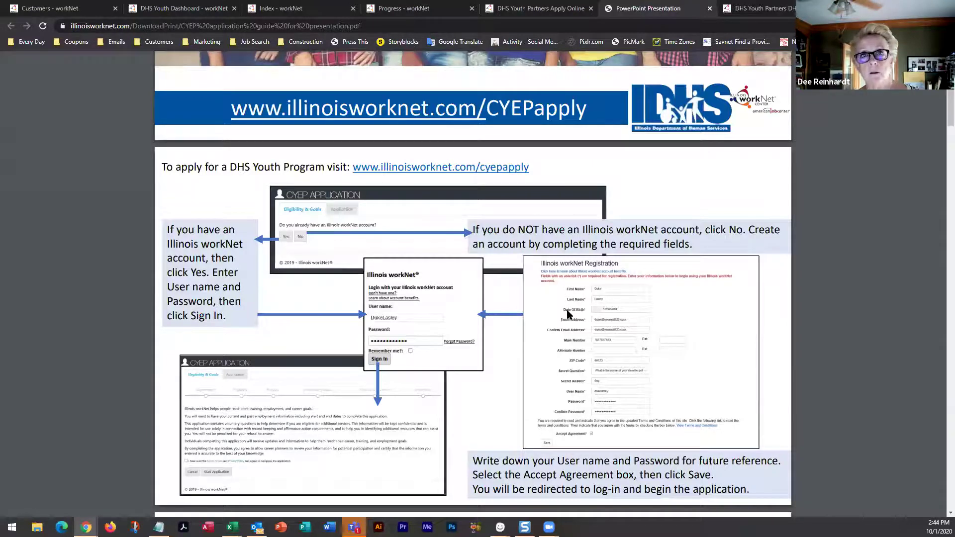
{"action": "scroll", "coordinate": [569, 314], "scroll_direction": "down", "scroll_amount": 3}
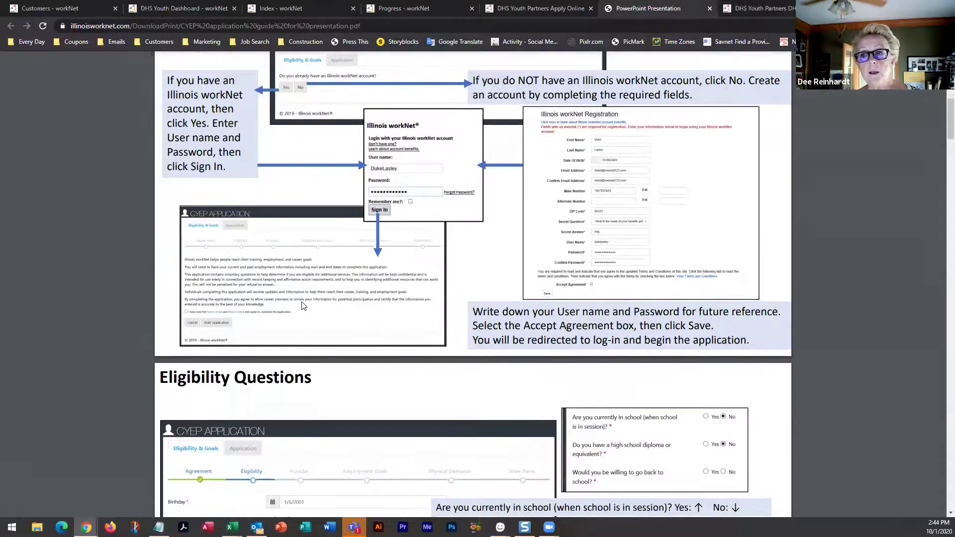
{"action": "scroll", "coordinate": [224, 319], "scroll_direction": "down", "scroll_amount": 15}
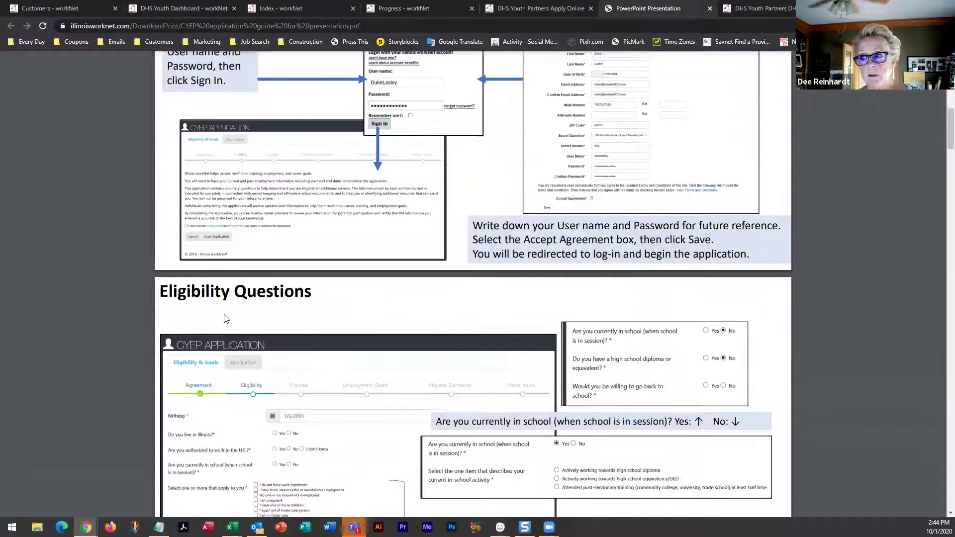
{"action": "scroll", "coordinate": [225, 318], "scroll_direction": "down", "scroll_amount": 18}
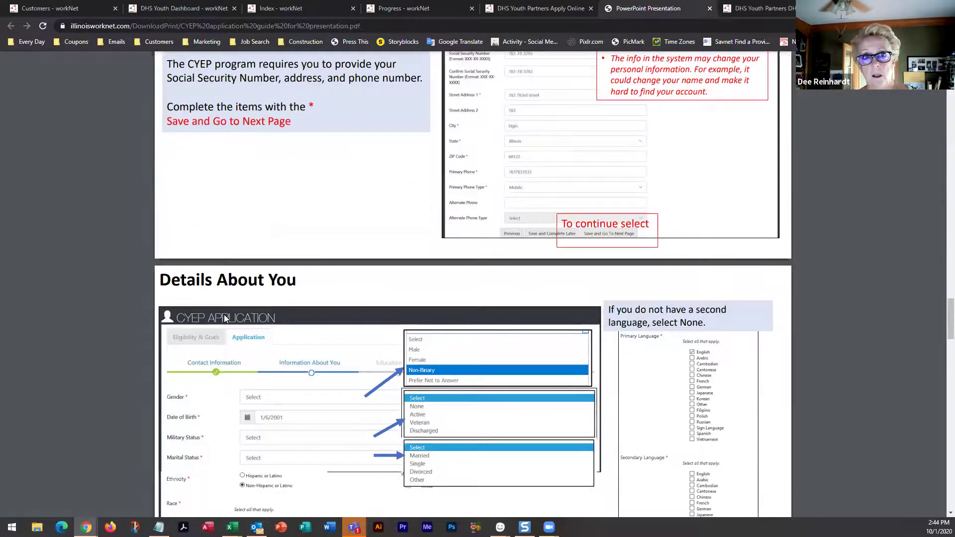
{"action": "scroll", "coordinate": [223, 316], "scroll_direction": "up", "scroll_amount": 11}
{"action": "scroll", "coordinate": [224, 318], "scroll_direction": "up", "scroll_amount": 10}
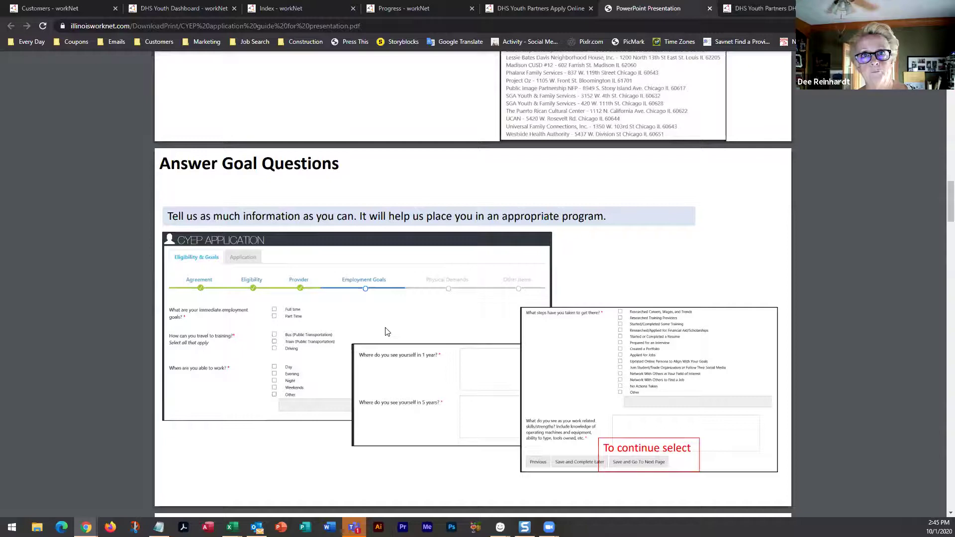
{"action": "scroll", "coordinate": [387, 332], "scroll_direction": "up", "scroll_amount": 8}
{"action": "scroll", "coordinate": [386, 329], "scroll_direction": "up", "scroll_amount": 15}
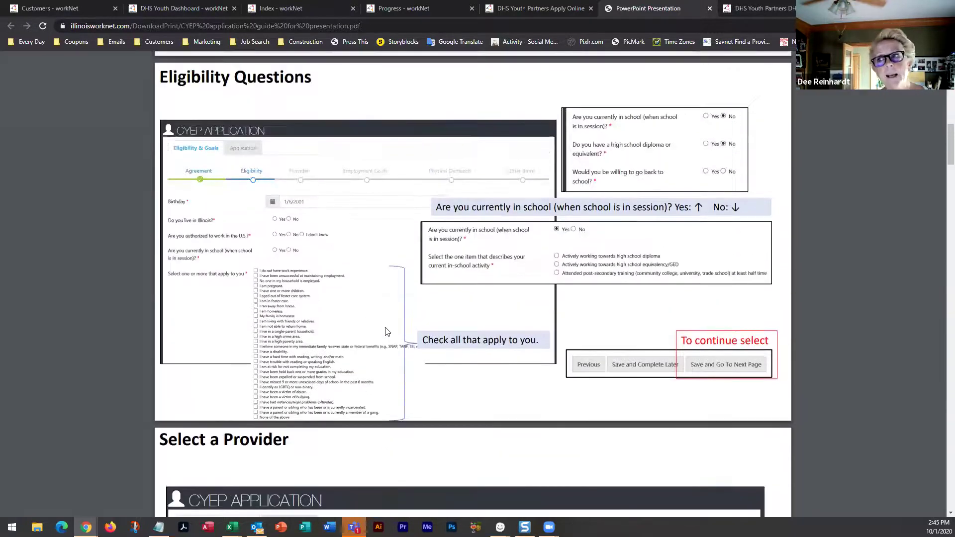
{"action": "scroll", "coordinate": [386, 330], "scroll_direction": "up", "scroll_amount": 3}
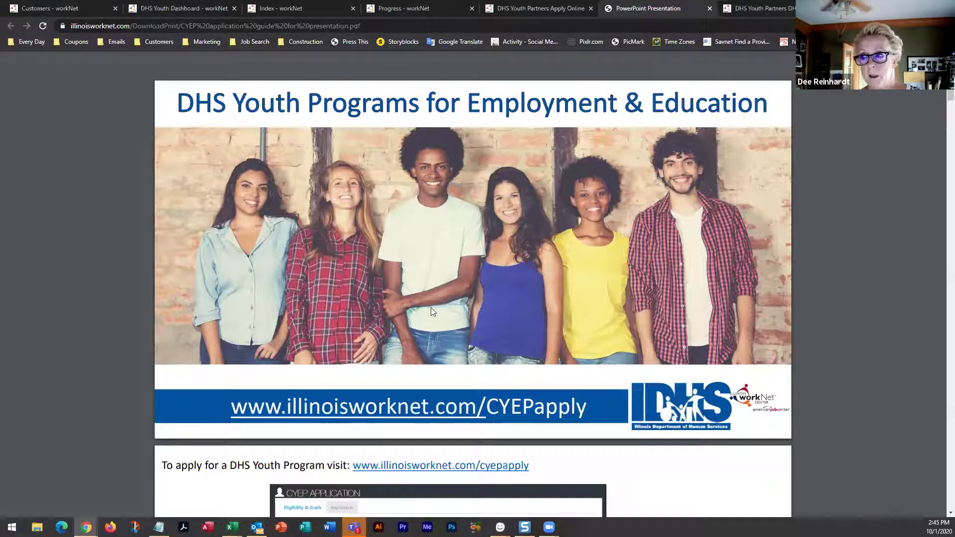
{"action": "scroll", "coordinate": [430, 307], "scroll_direction": "down", "scroll_amount": 10}
{"action": "scroll", "coordinate": [431, 308], "scroll_direction": "down", "scroll_amount": 10}
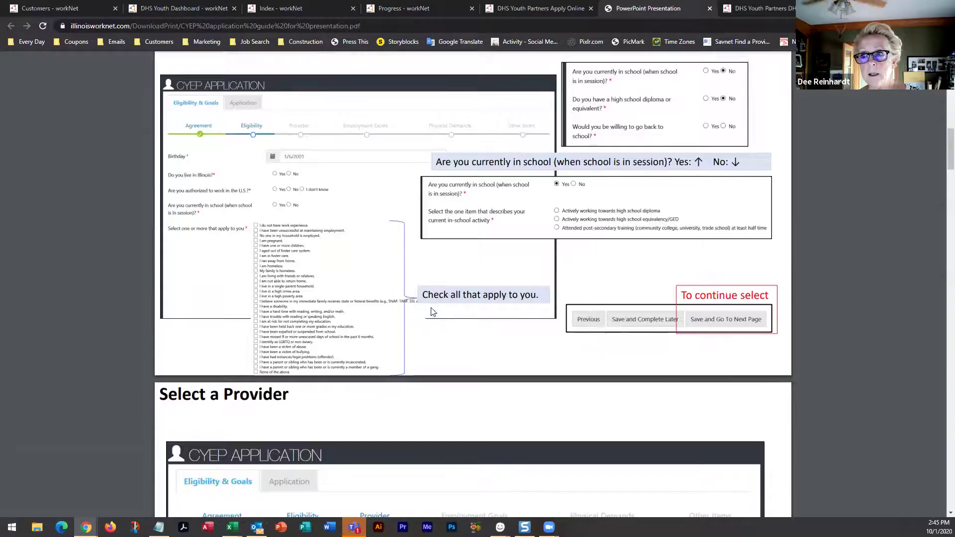
{"action": "scroll", "coordinate": [431, 312], "scroll_direction": "down", "scroll_amount": 3}
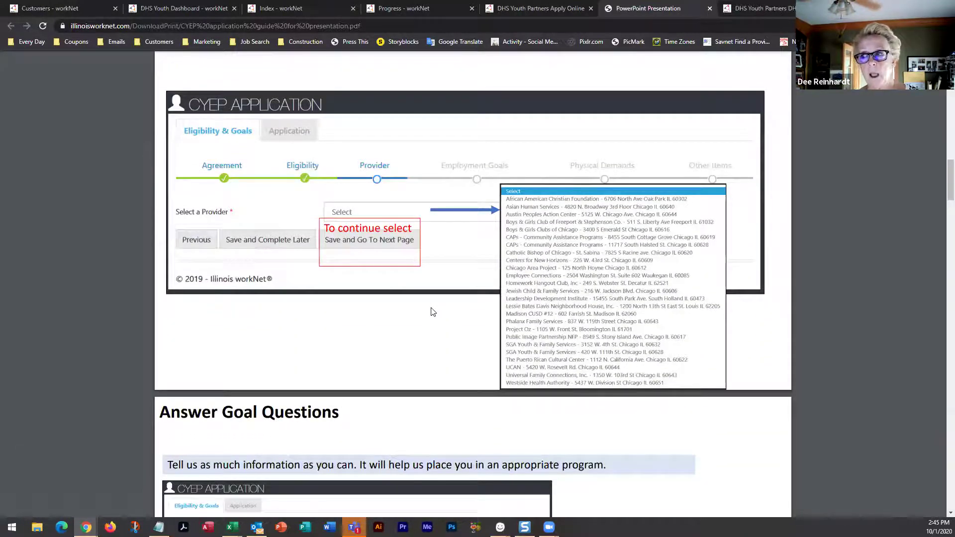
{"action": "scroll", "coordinate": [431, 312], "scroll_direction": "up", "scroll_amount": 6}
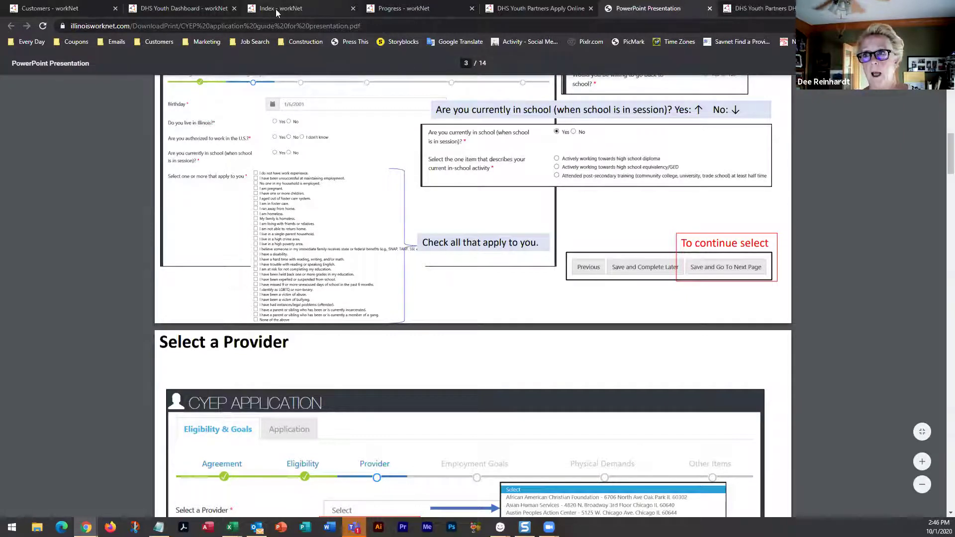
Return to the youth's record and open its DHS Youth Progress page
{"action": "left_click", "coordinate": [151, 10]}
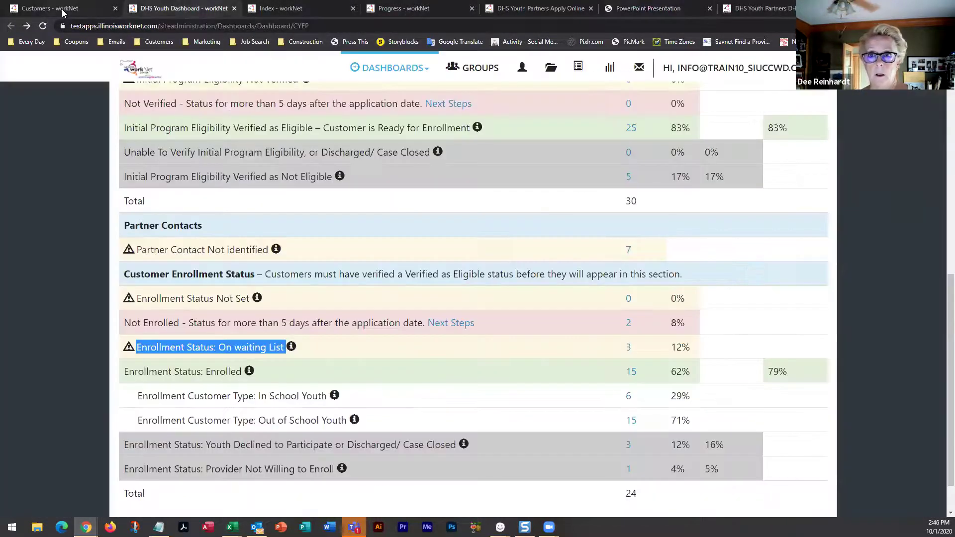
{"action": "left_click", "coordinate": [58, 9]}
{"action": "left_click", "coordinate": [284, 9]}
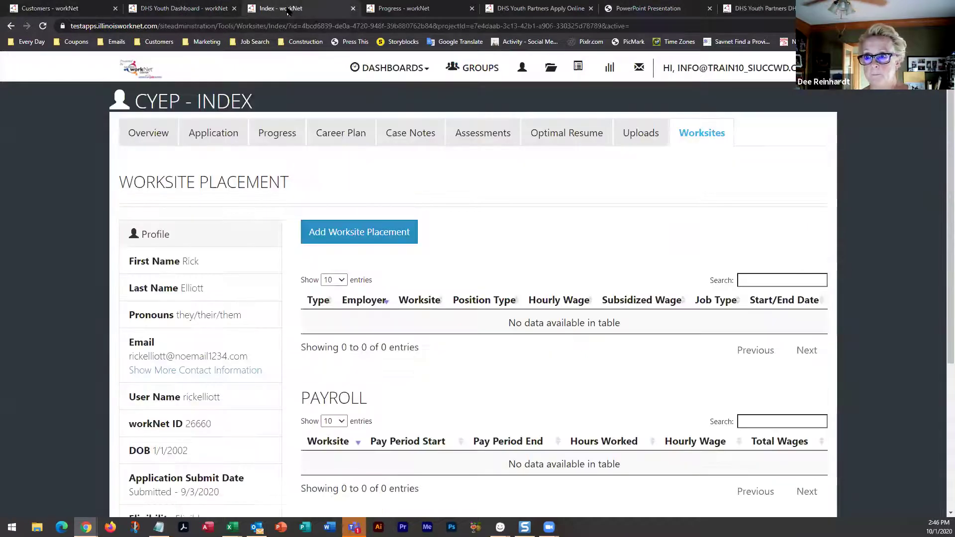
{"action": "left_click", "coordinate": [259, 140]}
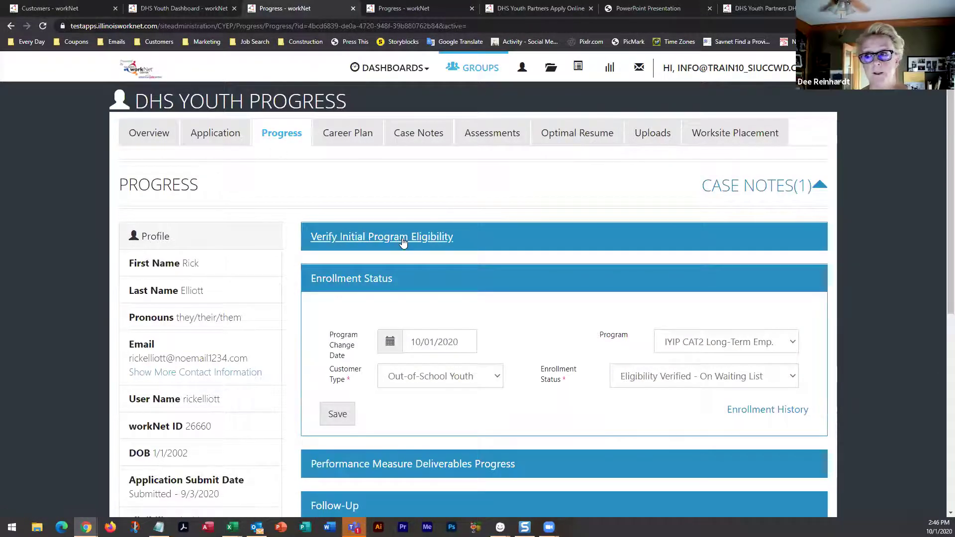
Expand Verify Initial Program Eligibility to review age, residency, work authorization and school status as Verified
{"action": "left_click", "coordinate": [401, 239]}
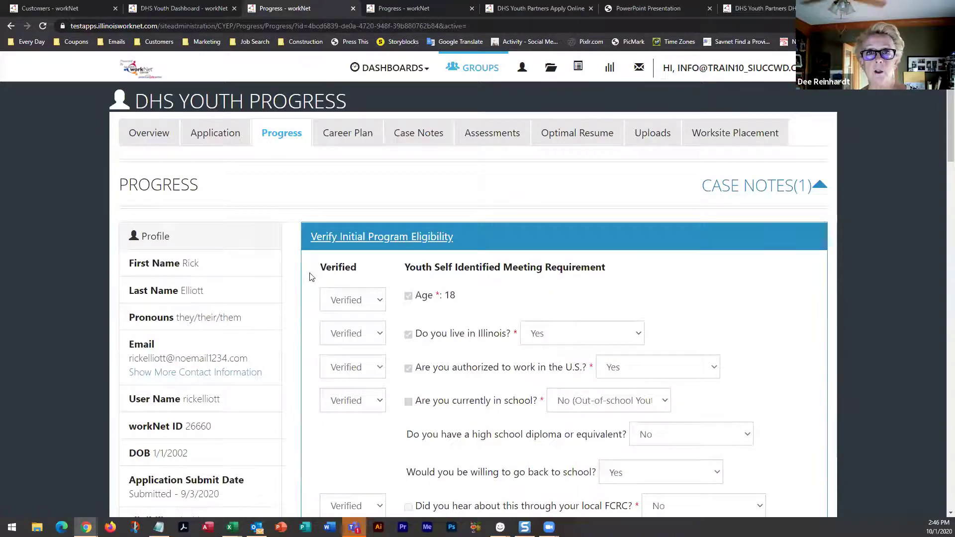
{"action": "scroll", "coordinate": [297, 279], "scroll_direction": "down", "scroll_amount": 2}
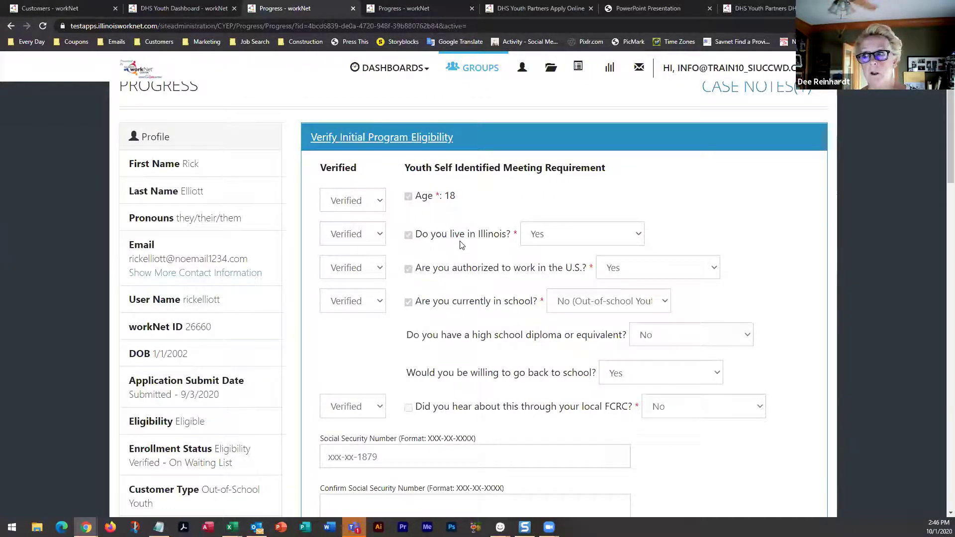
{"action": "scroll", "coordinate": [460, 244], "scroll_direction": "down", "scroll_amount": 2}
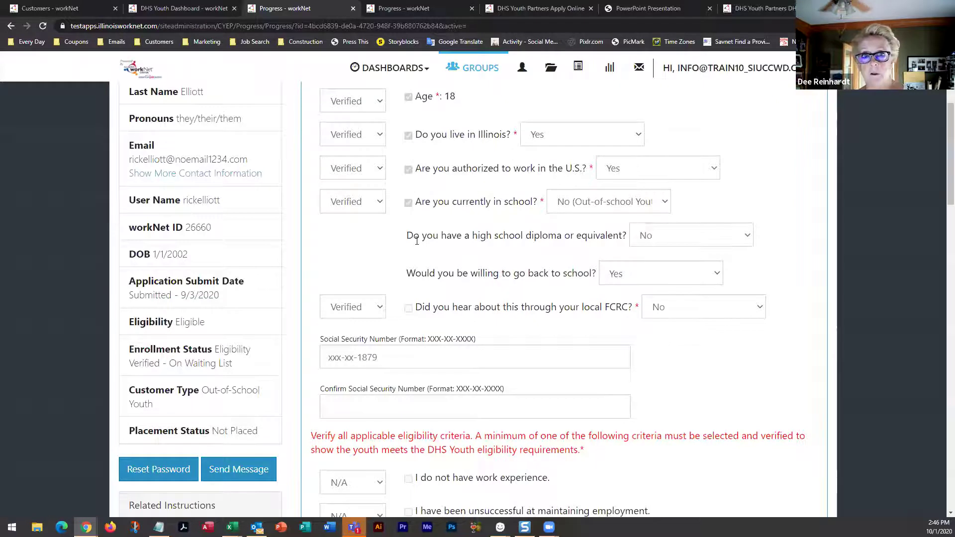
{"action": "scroll", "coordinate": [416, 241], "scroll_direction": "up", "scroll_amount": 1}
{"action": "scroll", "coordinate": [602, 148], "scroll_direction": "up", "scroll_amount": 3}
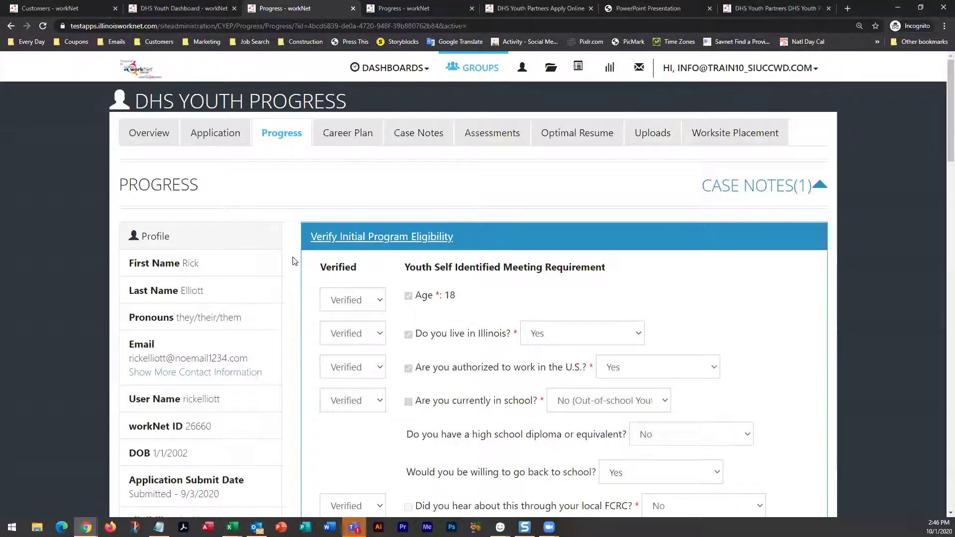
{"action": "scroll", "coordinate": [296, 261], "scroll_direction": "down", "scroll_amount": 5}
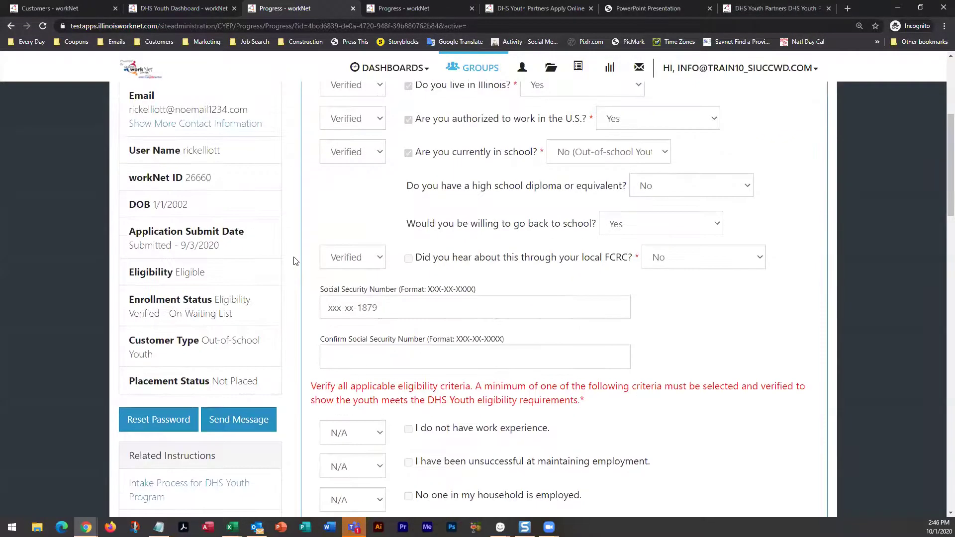
{"action": "scroll", "coordinate": [299, 260], "scroll_direction": "up", "scroll_amount": 5}
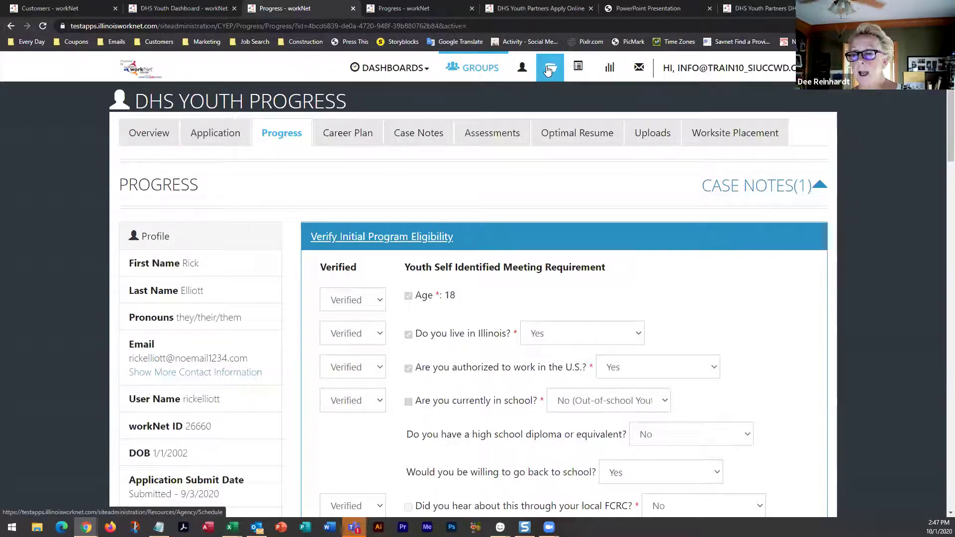
Open Worksite Placement and show its Employers list with placement and payroll status
{"action": "left_click", "coordinate": [580, 67]}
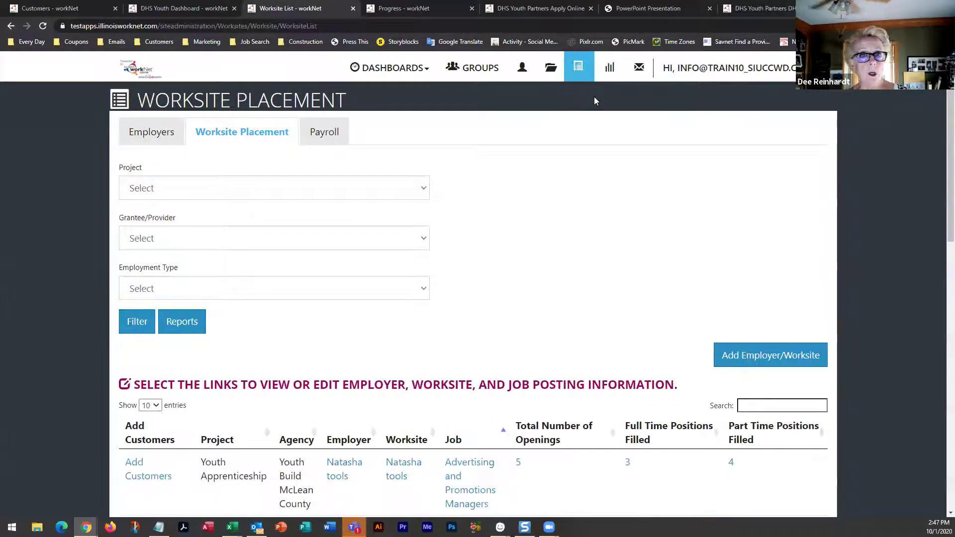
{"action": "left_click", "coordinate": [165, 135]}
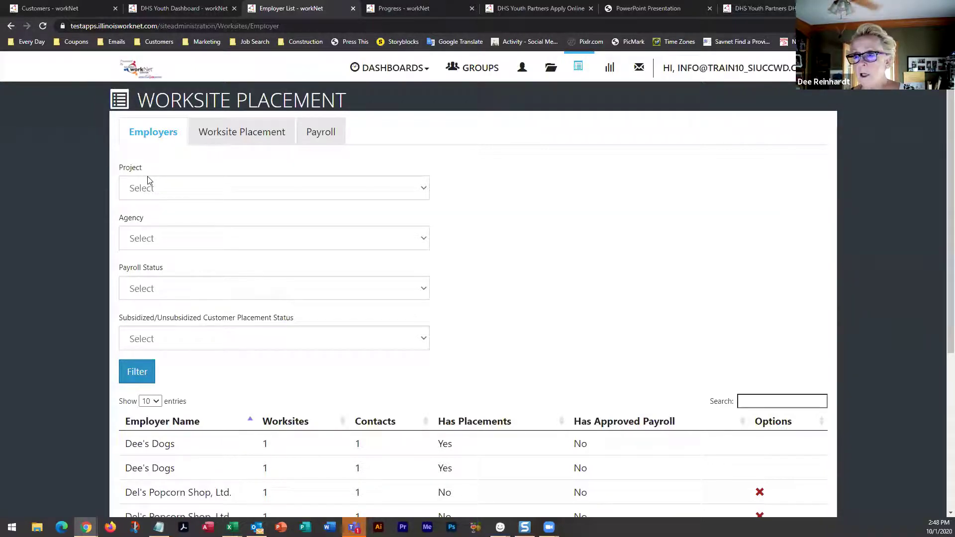
Browse the employer table, then return to the Worksite Placement placements list
{"action": "scroll", "coordinate": [330, 205], "scroll_direction": "down", "scroll_amount": 5}
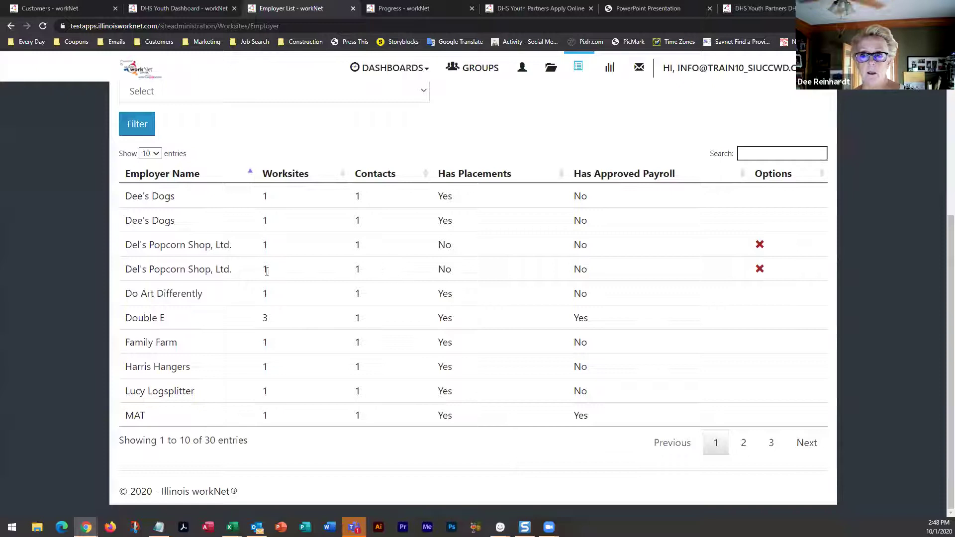
{"action": "scroll", "coordinate": [92, 263], "scroll_direction": "up", "scroll_amount": 4}
{"action": "scroll", "coordinate": [92, 267], "scroll_direction": "up", "scroll_amount": 1}
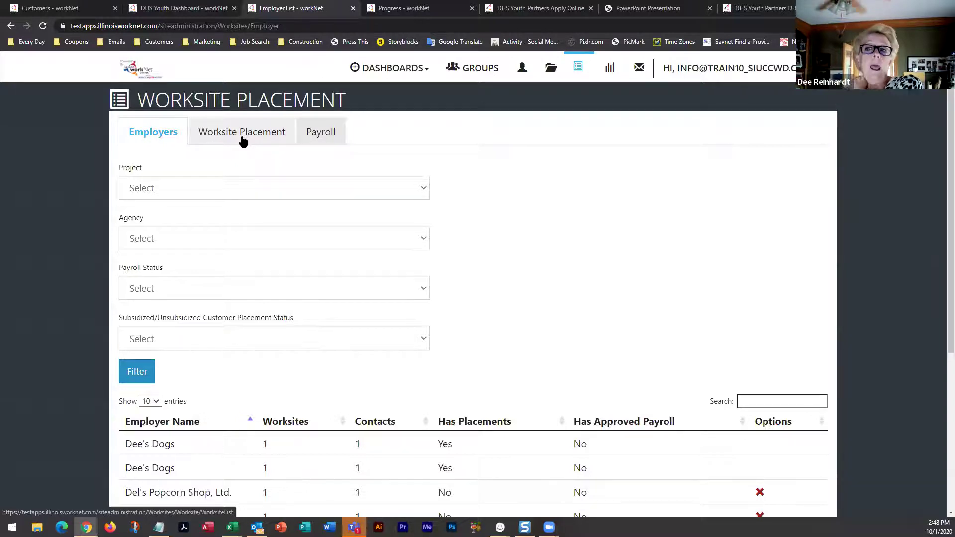
{"action": "left_click", "coordinate": [243, 142]}
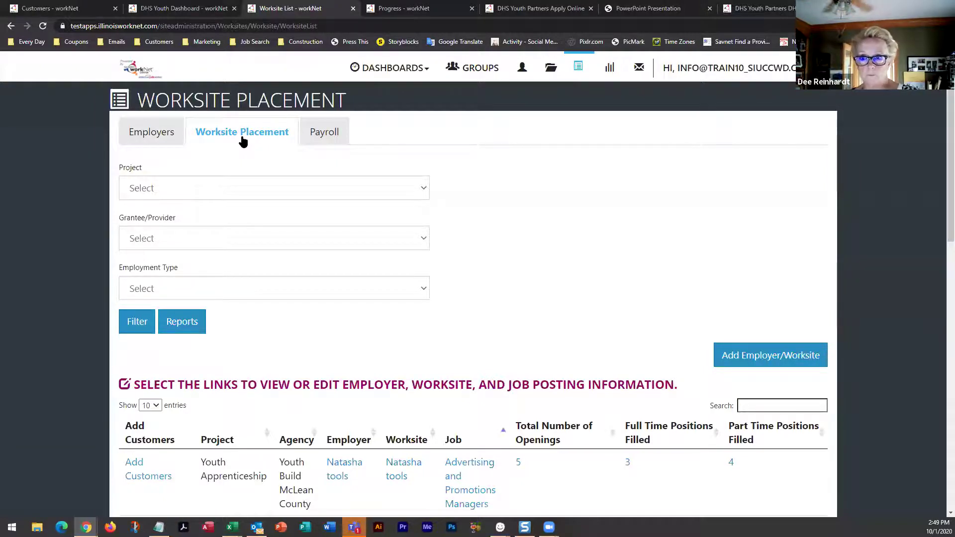
Filter placements to project CYEP, provider Austin Peoples Action Center, and Permanent Employment type
{"action": "left_click", "coordinate": [236, 191]}
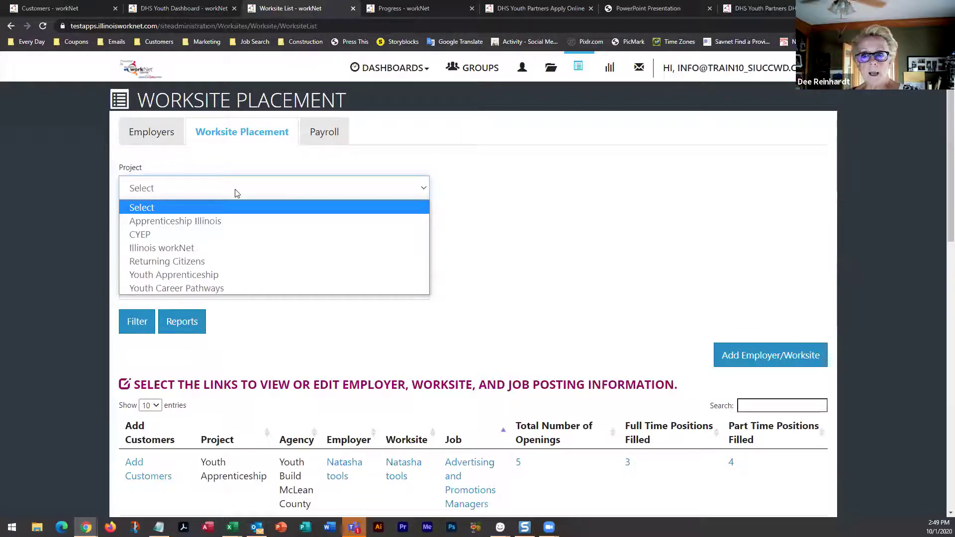
{"action": "left_click", "coordinate": [156, 237]}
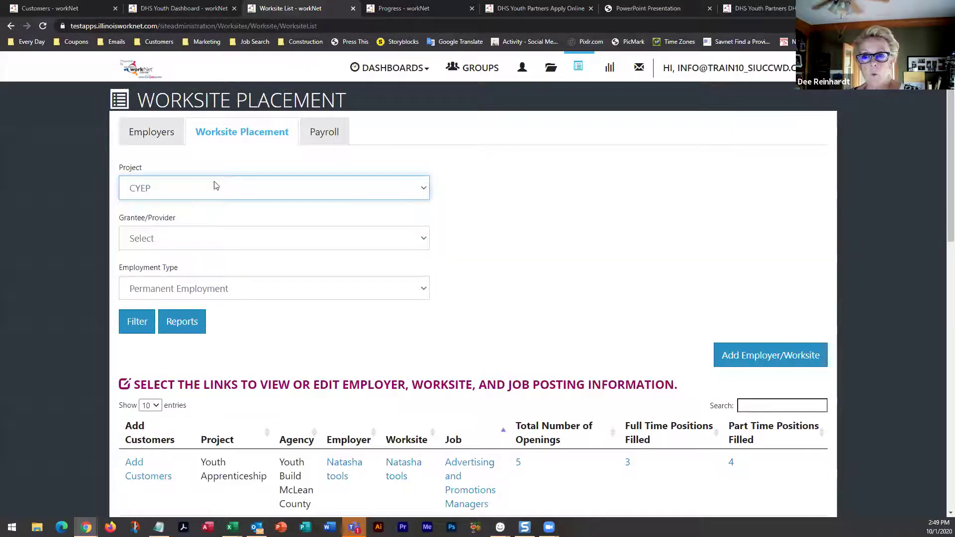
{"action": "left_click", "coordinate": [219, 244]}
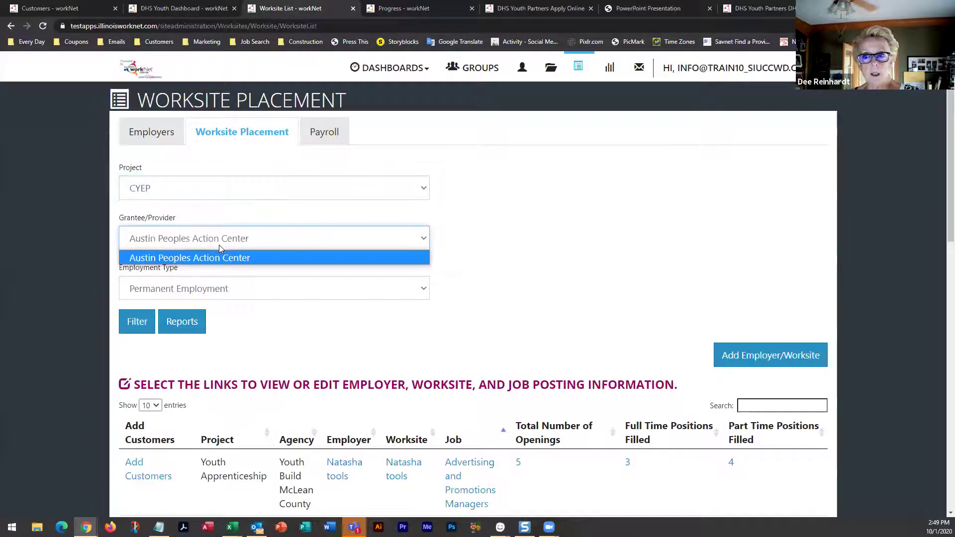
{"action": "left_click", "coordinate": [244, 217]}
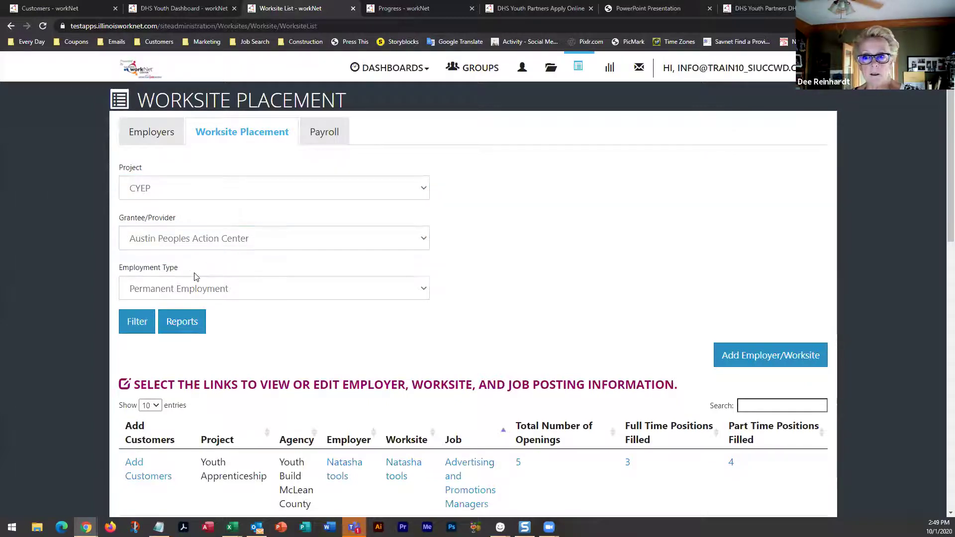
{"action": "scroll", "coordinate": [193, 270], "scroll_direction": "down", "scroll_amount": 1}
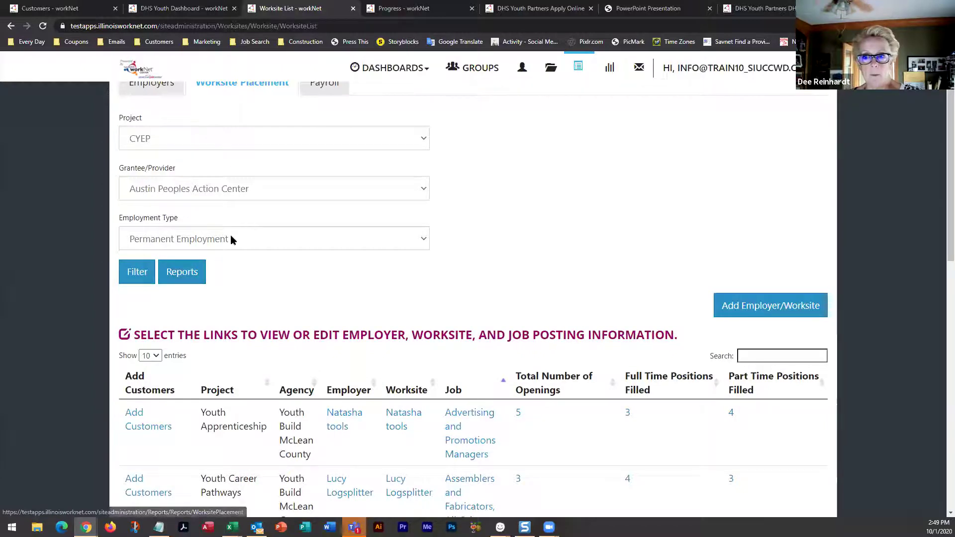
{"action": "left_click", "coordinate": [267, 238]}
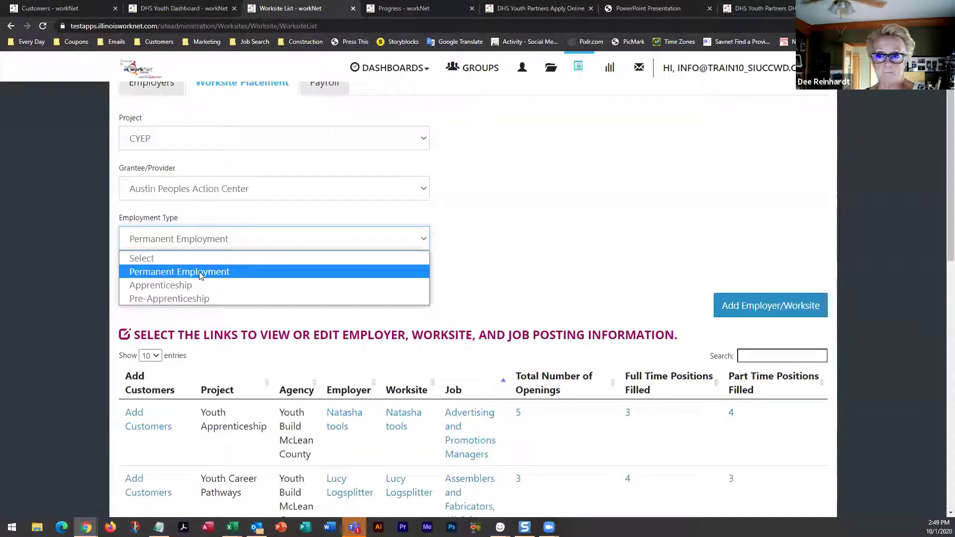
{"action": "left_click", "coordinate": [170, 272]}
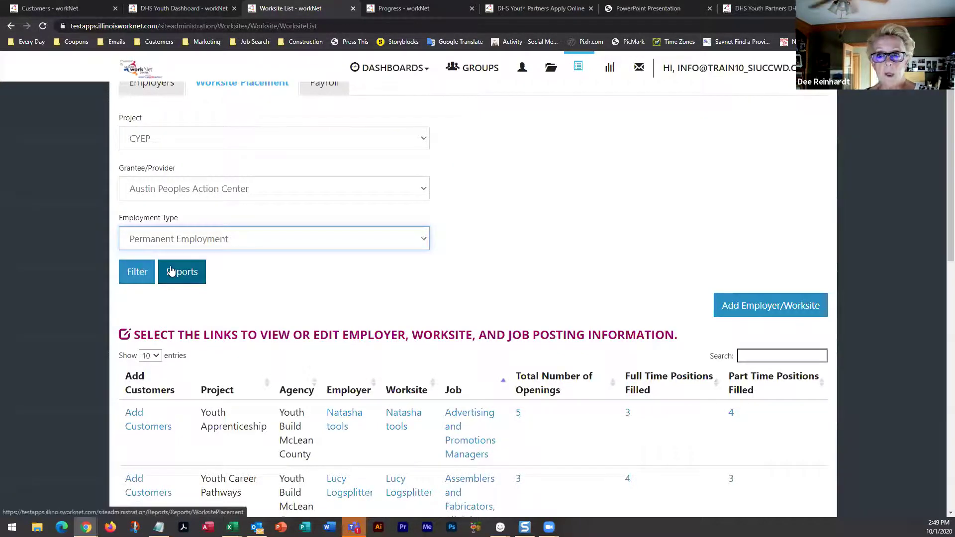
{"action": "left_click", "coordinate": [135, 273]}
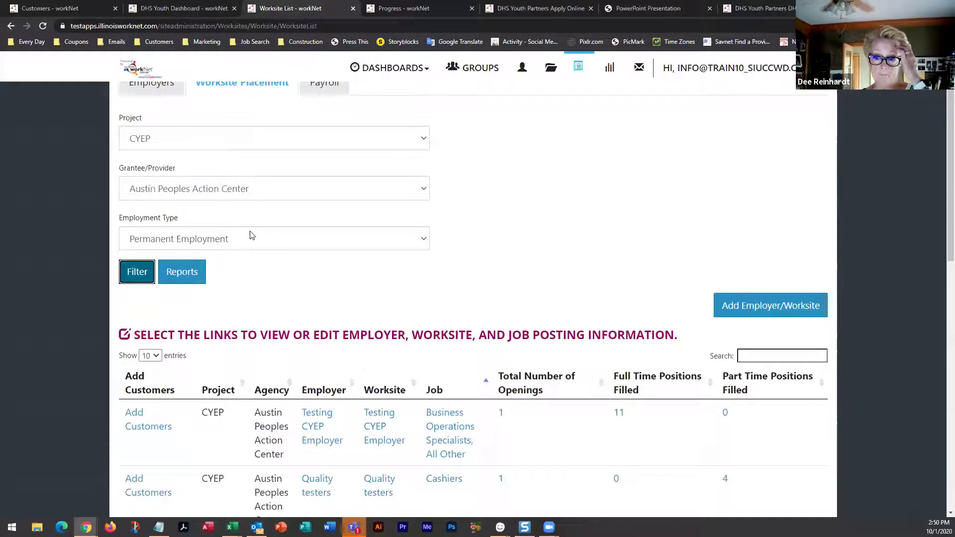
{"action": "scroll", "coordinate": [296, 327], "scroll_direction": "down", "scroll_amount": 6}
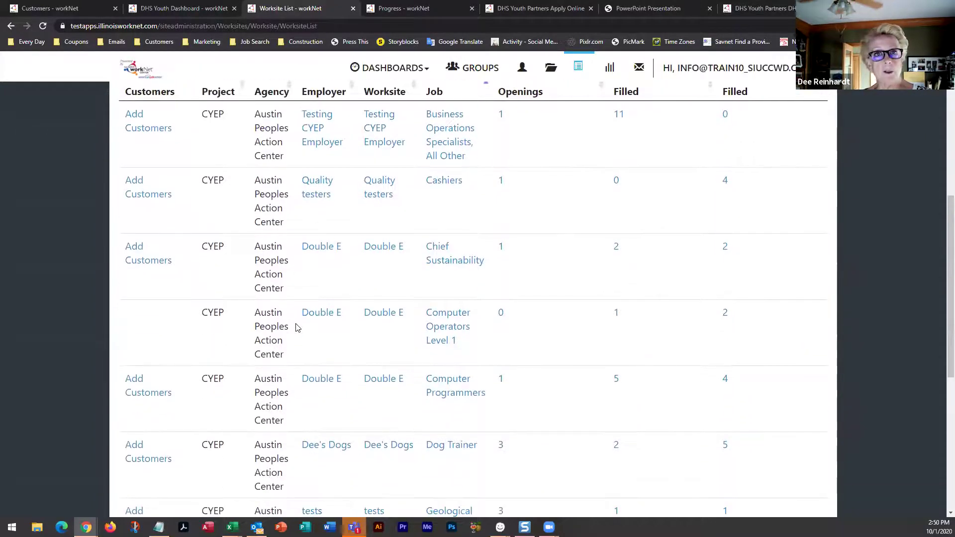
{"action": "scroll", "coordinate": [297, 326], "scroll_direction": "up", "scroll_amount": 2}
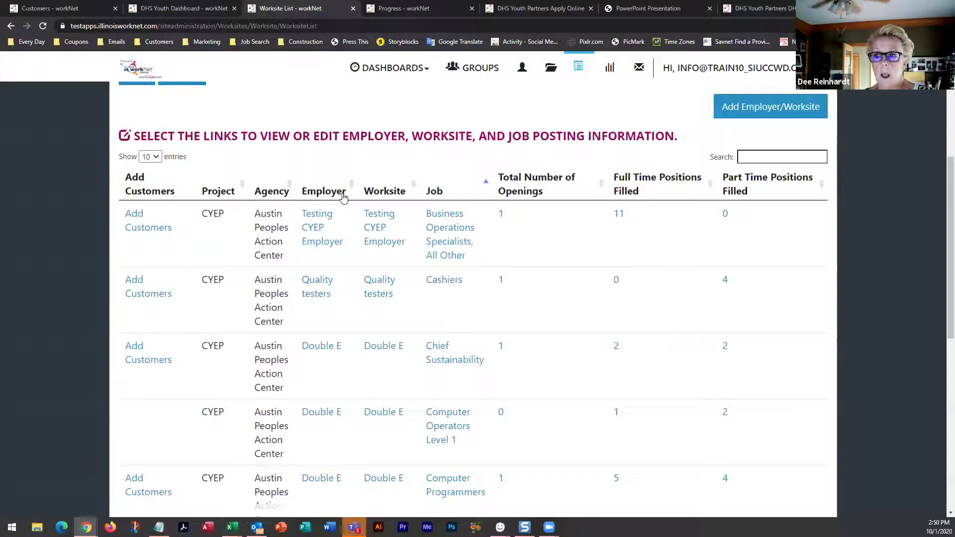
Sort by Employer, view the Dog Trainer placement's edit form, then go back to the list
{"action": "left_click", "coordinate": [344, 198]}
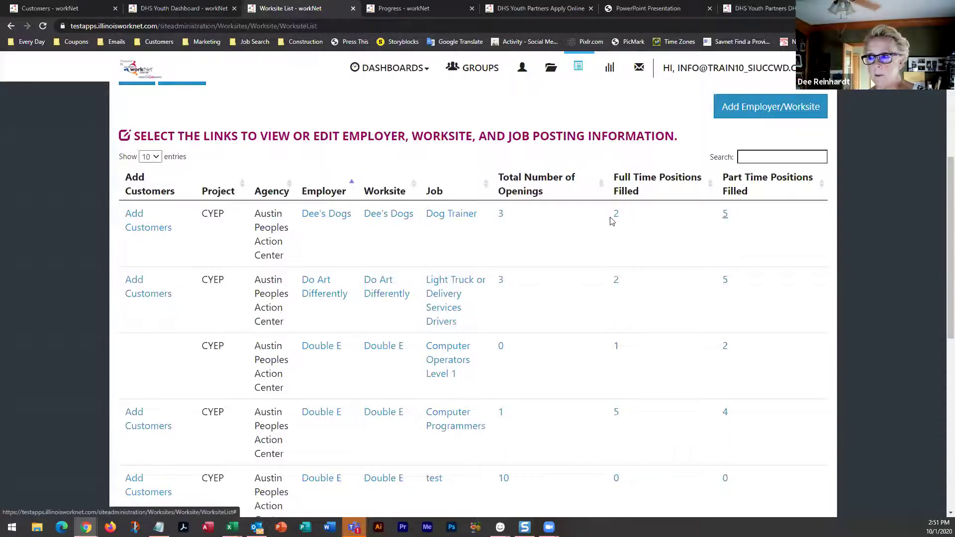
{"action": "left_click", "coordinate": [500, 215]}
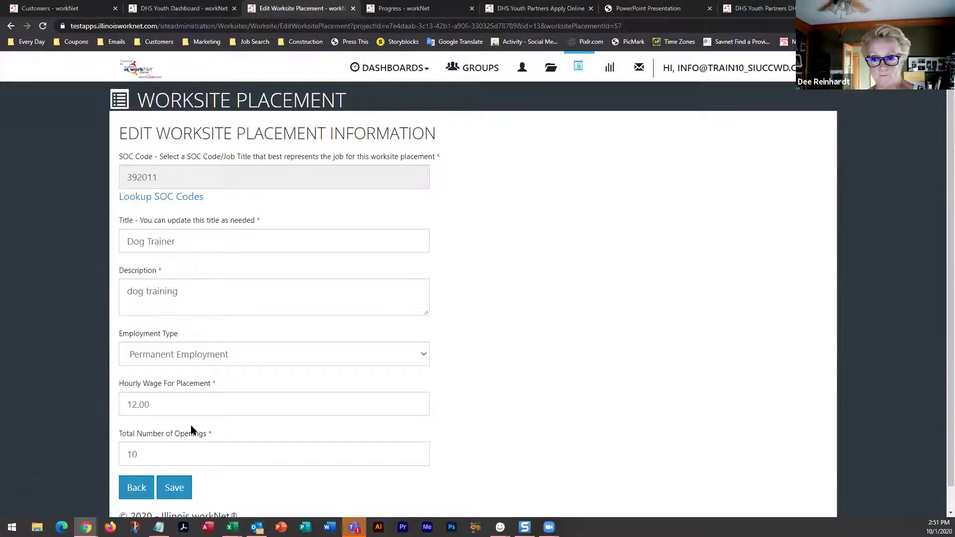
{"action": "left_click", "coordinate": [135, 488]}
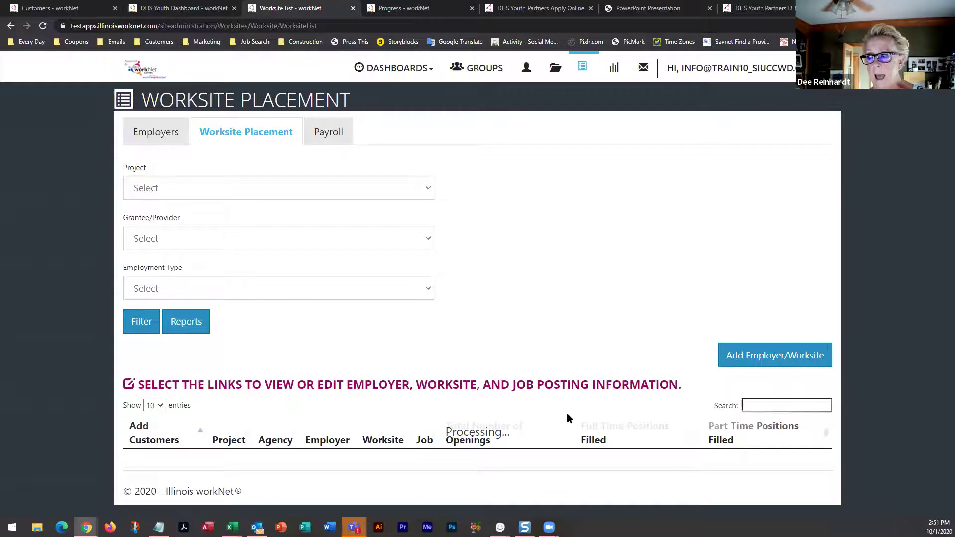
{"action": "scroll", "coordinate": [577, 408], "scroll_direction": "down", "scroll_amount": 5}
{"action": "scroll", "coordinate": [579, 408], "scroll_direction": "up", "scroll_amount": 1}
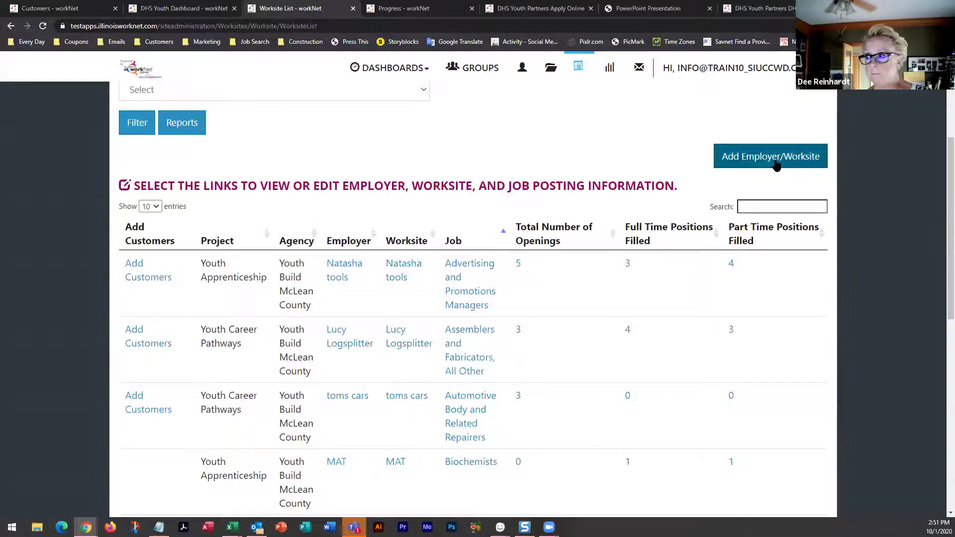
{"action": "left_click", "coordinate": [776, 165]}
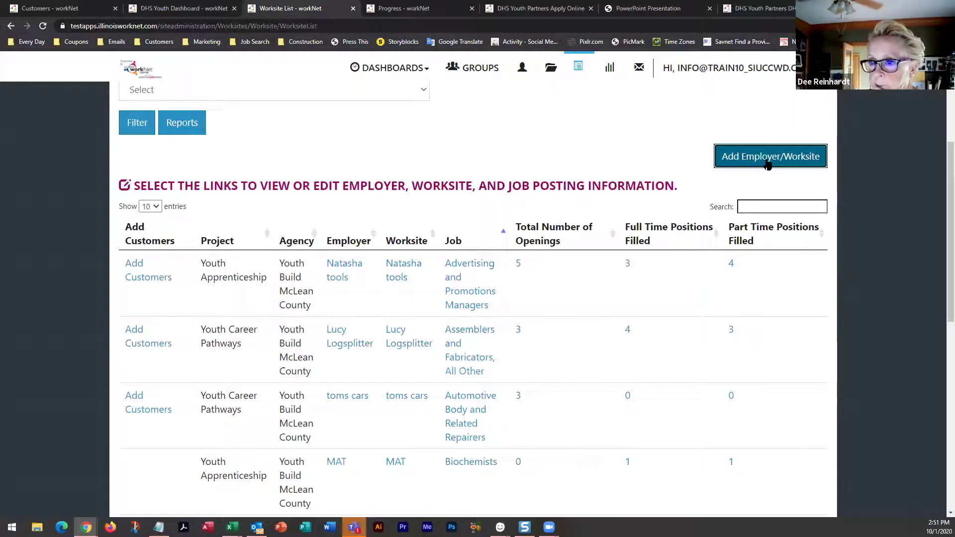
{"action": "left_click", "coordinate": [760, 158]}
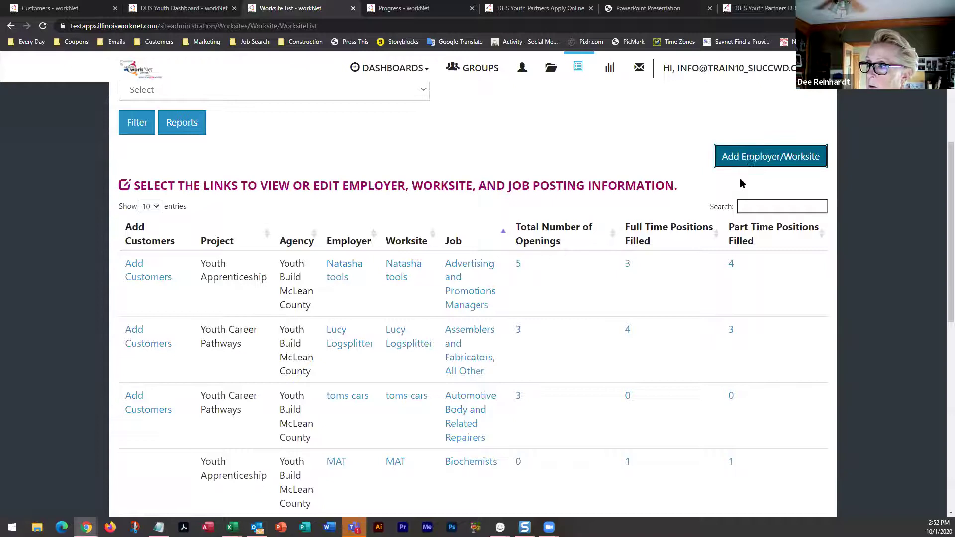
{"action": "left_click", "coordinate": [746, 158]}
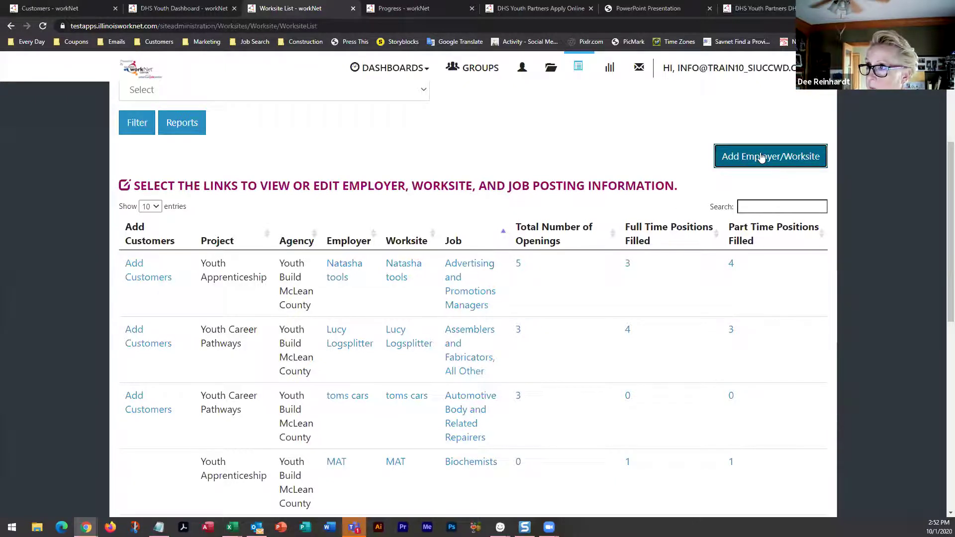
{"action": "left_click", "coordinate": [402, 8]}
{"action": "left_click", "coordinate": [297, 9]}
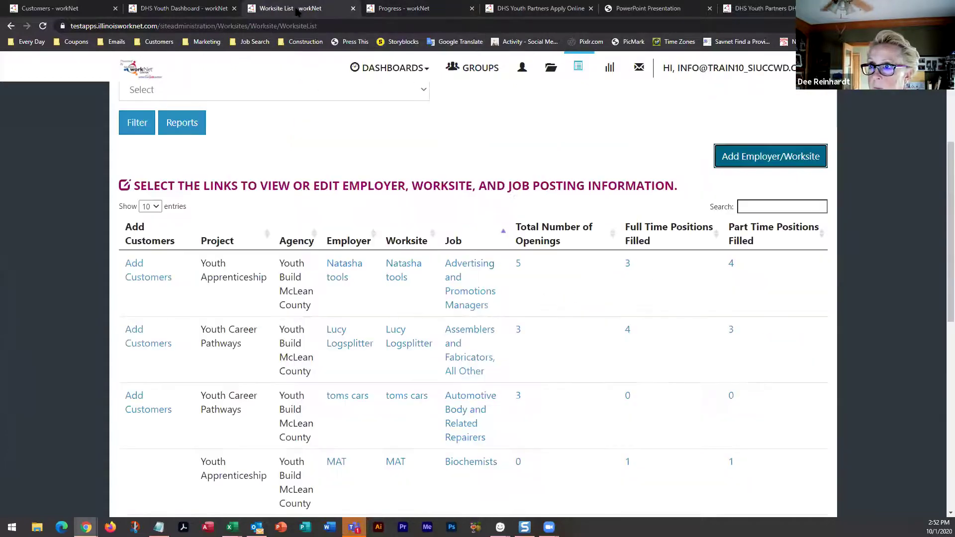
{"action": "right_click", "coordinate": [740, 159]}
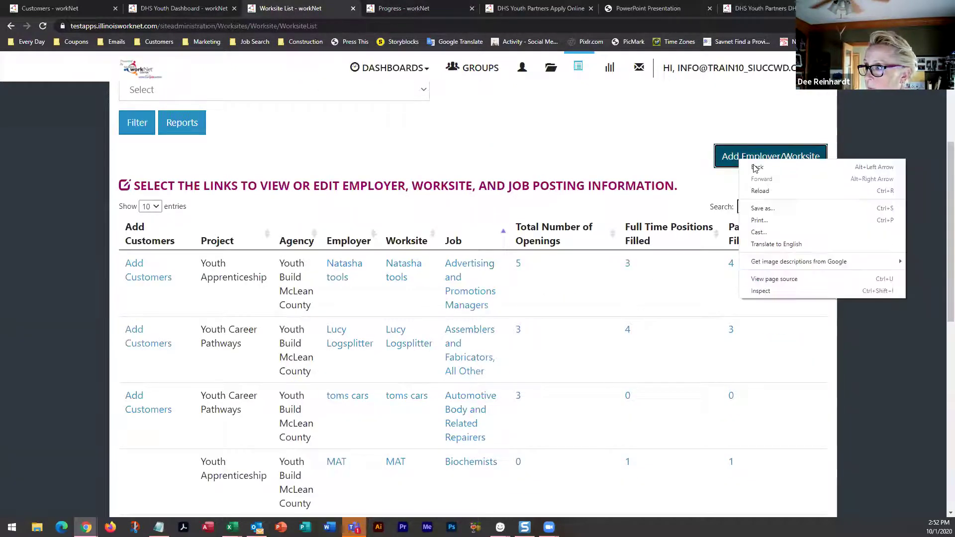
{"action": "left_click", "coordinate": [691, 152]}
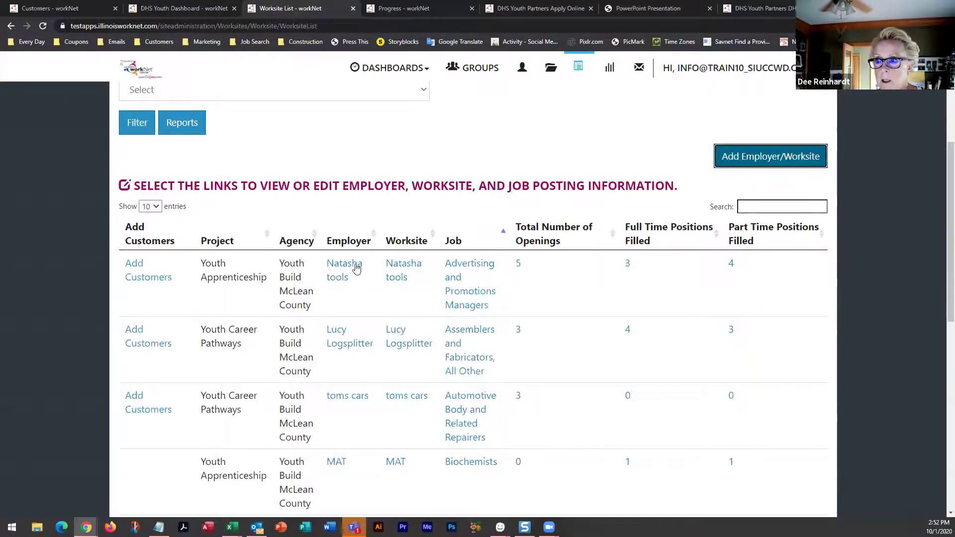
Open the Natasha tools employer's edit form and review its NAICS code and owner contact
{"action": "left_click", "coordinate": [336, 268]}
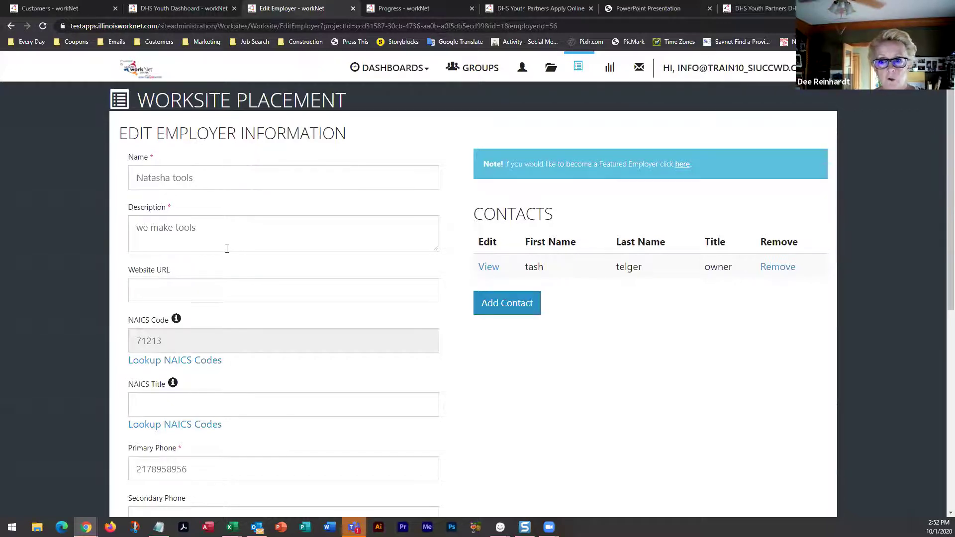
{"action": "scroll", "coordinate": [217, 287], "scroll_direction": "down", "scroll_amount": 1}
{"action": "scroll", "coordinate": [217, 289], "scroll_direction": "down", "scroll_amount": 1}
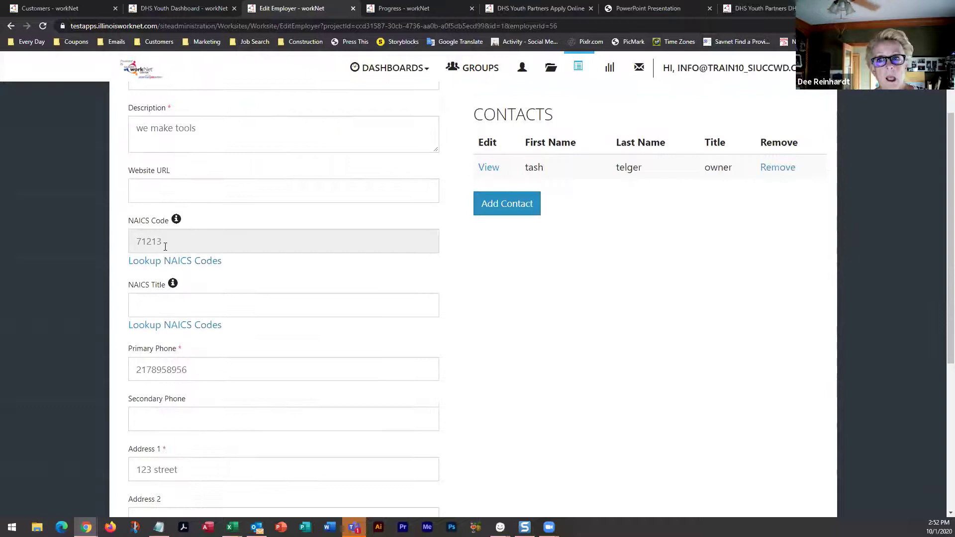
{"action": "left_click", "coordinate": [199, 267]}
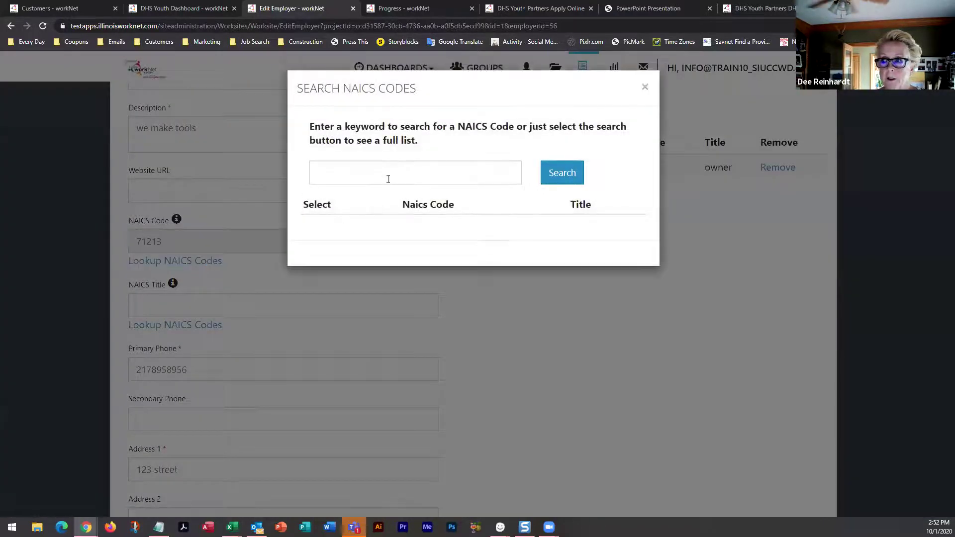
{"action": "left_click", "coordinate": [453, 172]}
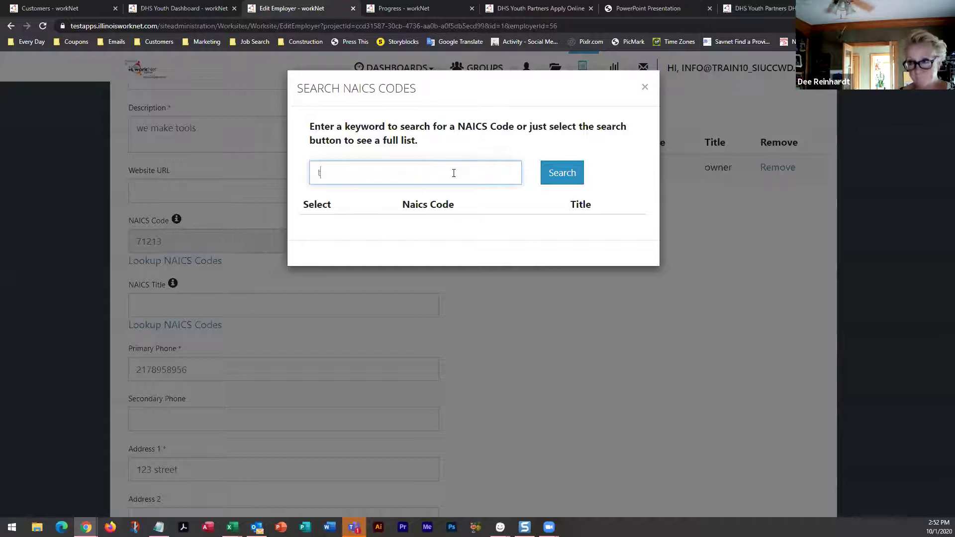
{"action": "type", "text": "manufa"}
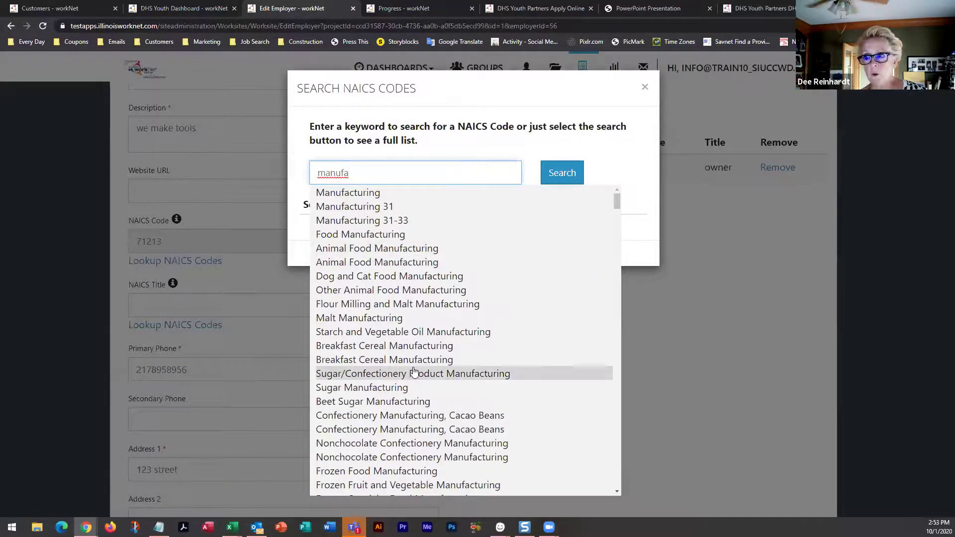
{"action": "scroll", "coordinate": [417, 377], "scroll_direction": "down", "scroll_amount": 5}
{"action": "scroll", "coordinate": [417, 377], "scroll_direction": "down", "scroll_amount": 5}
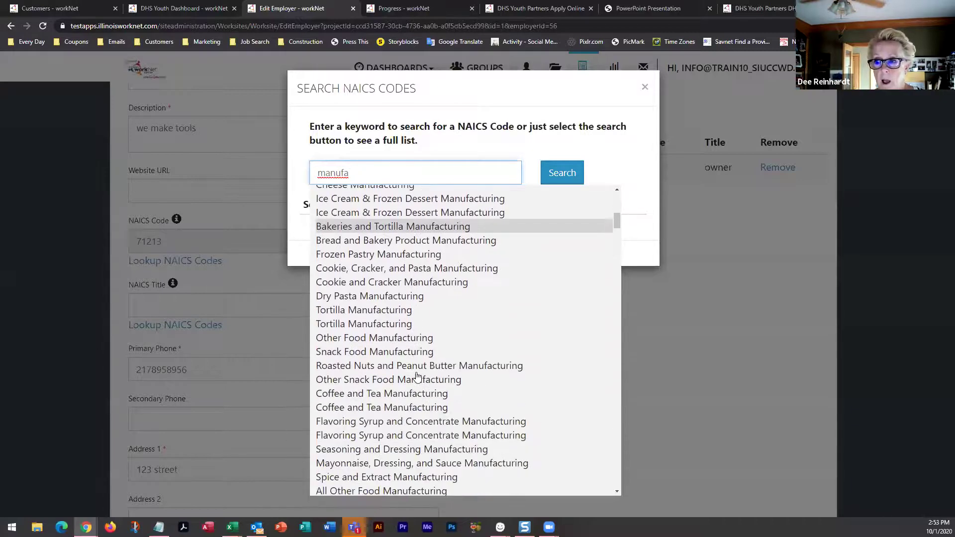
{"action": "scroll", "coordinate": [416, 377], "scroll_direction": "down", "scroll_amount": 2}
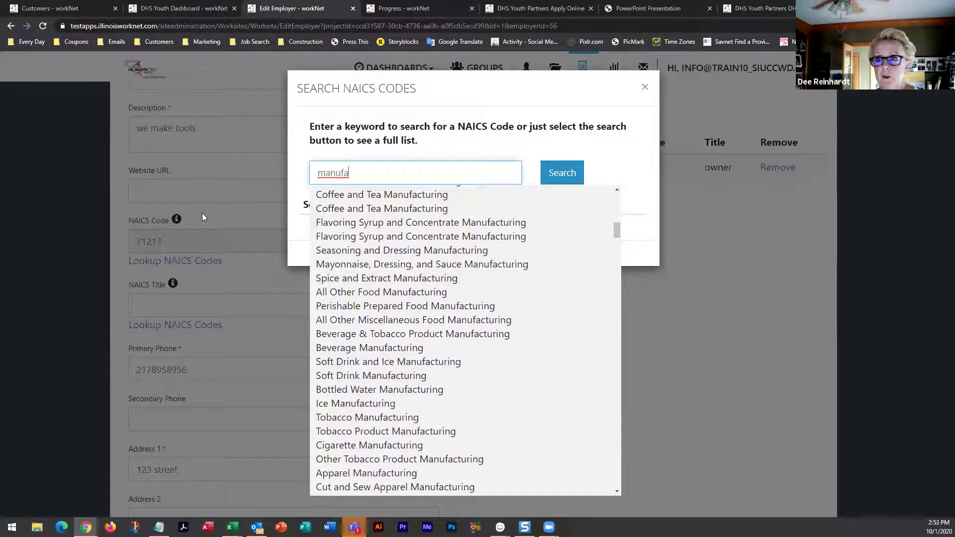
{"action": "left_click_drag", "start_coordinate": [351, 172], "coordinate": [296, 174]}
{"action": "type", "text": "tetail"}
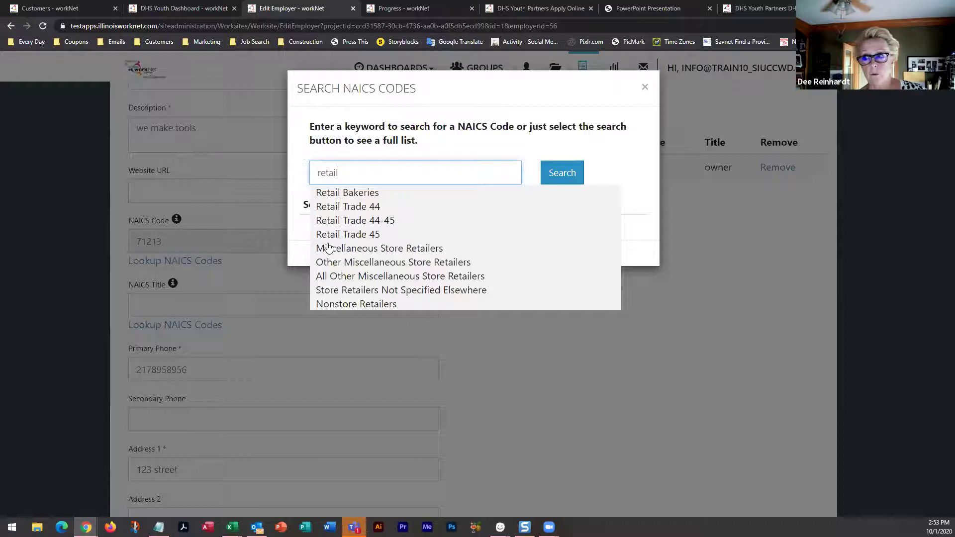
{"action": "left_click", "coordinate": [70, 237]}
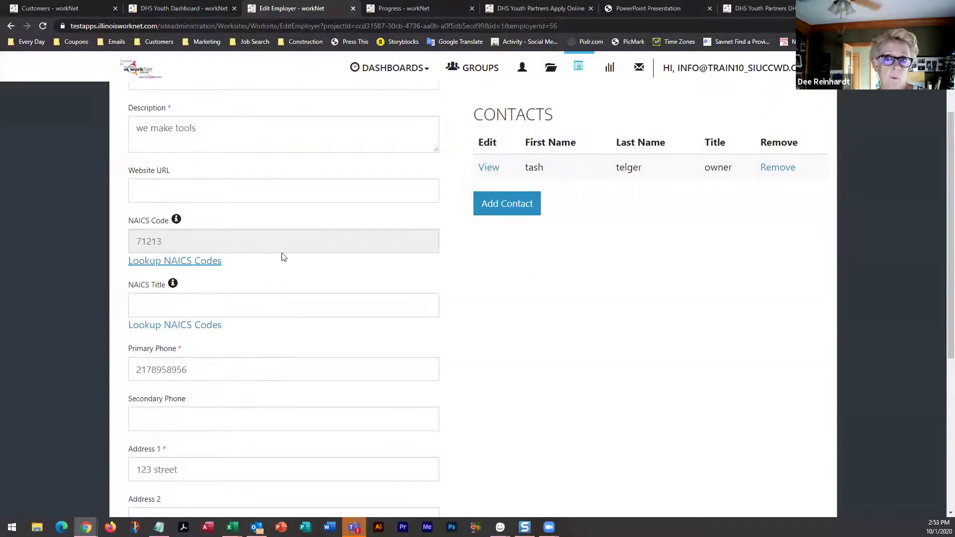
{"action": "scroll", "coordinate": [266, 292], "scroll_direction": "down", "scroll_amount": 2}
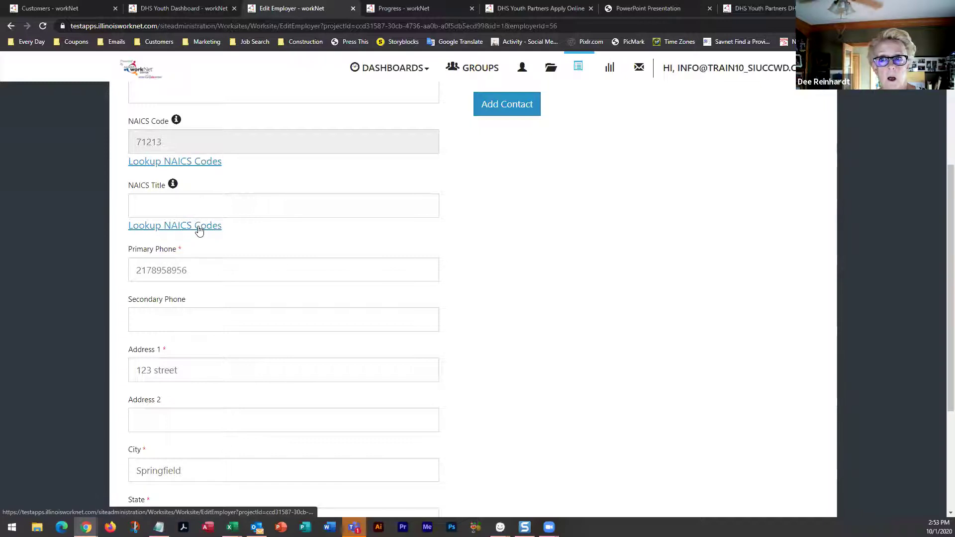
{"action": "scroll", "coordinate": [200, 234], "scroll_direction": "down", "scroll_amount": 1}
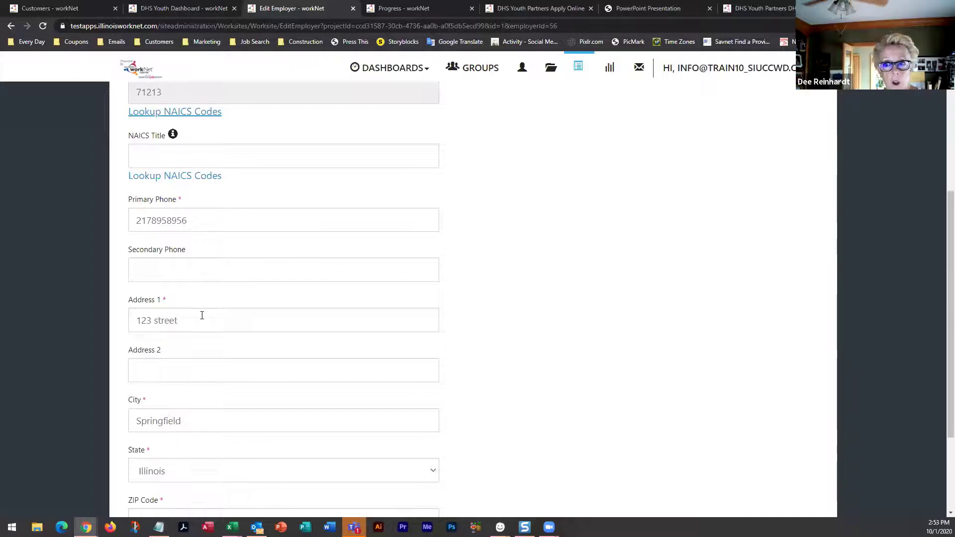
{"action": "scroll", "coordinate": [195, 331], "scroll_direction": "down", "scroll_amount": 3}
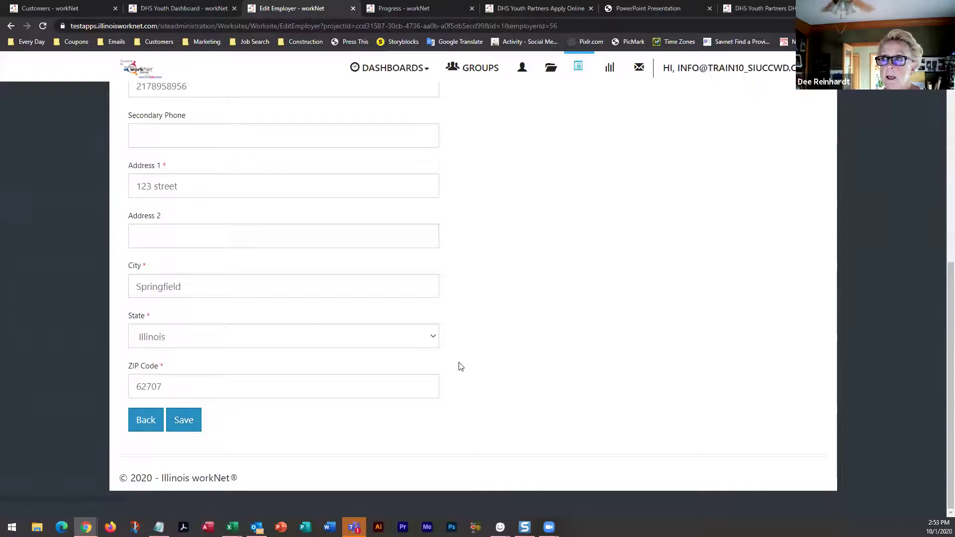
{"action": "scroll", "coordinate": [458, 366], "scroll_direction": "up", "scroll_amount": 8}
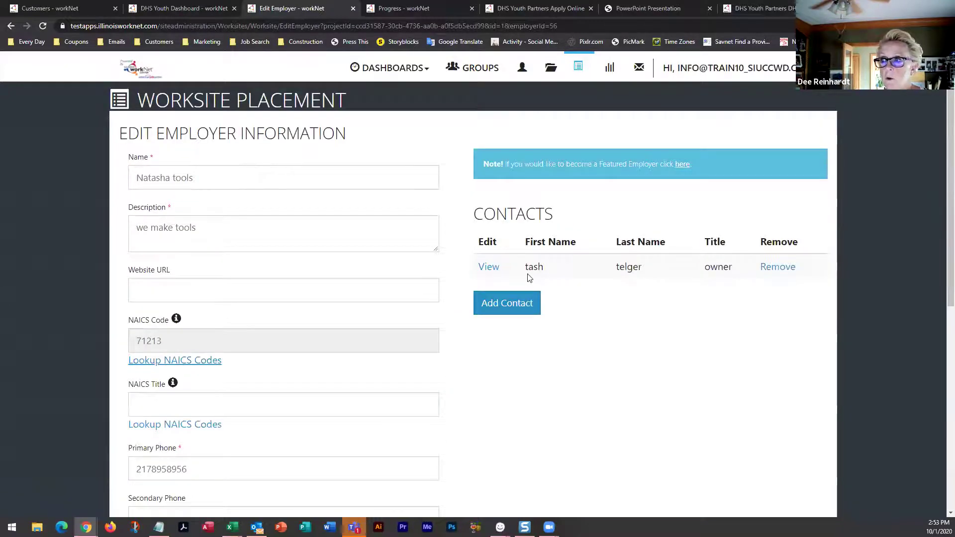
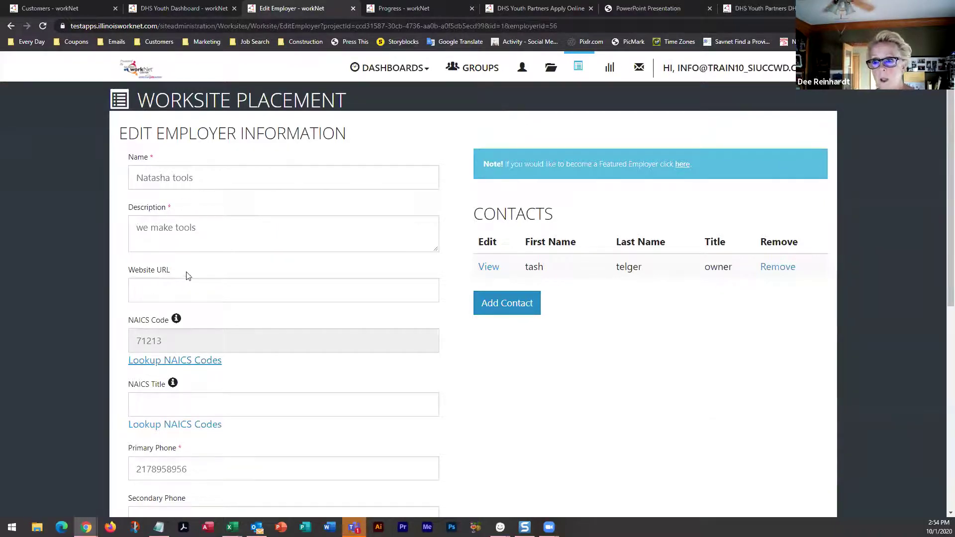
Leave the employer edit form and return to the Worksite Placement list
{"action": "scroll", "coordinate": [158, 303], "scroll_direction": "down", "scroll_amount": 6}
{"action": "scroll", "coordinate": [157, 302], "scroll_direction": "down", "scroll_amount": 2}
{"action": "left_click", "coordinate": [141, 421]}
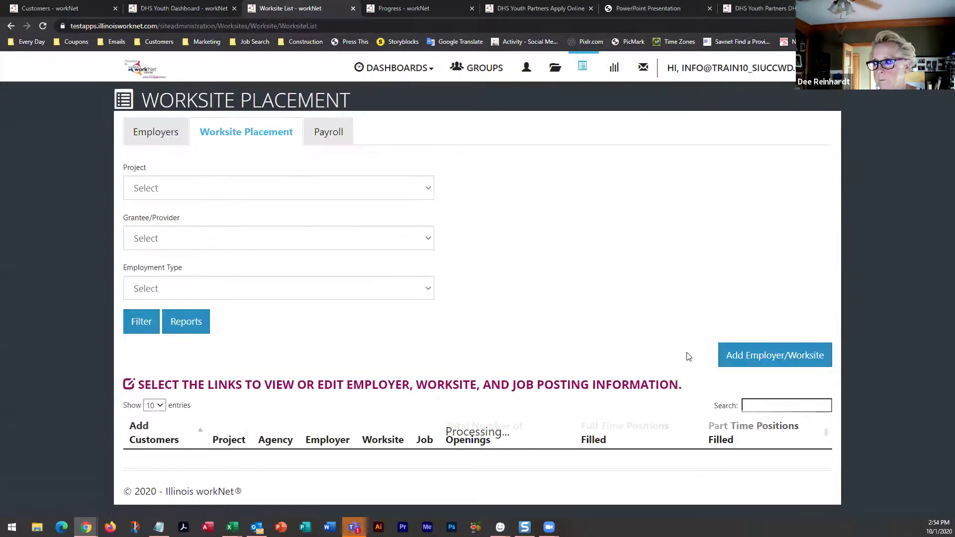
{"action": "left_click", "coordinate": [764, 355]}
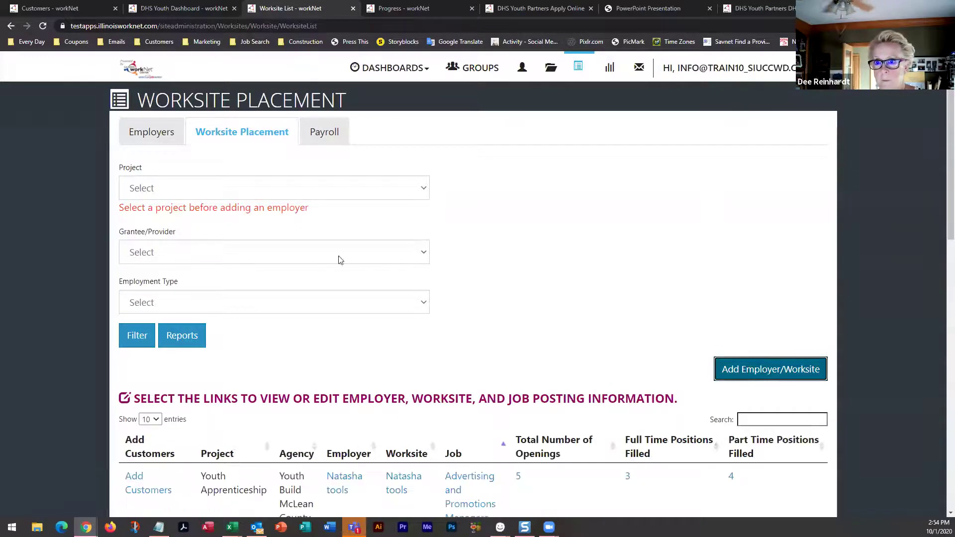
Start a new CYEP worksite placement for Austin Peoples Action Center, reaching the employer list
{"action": "left_click", "coordinate": [254, 192]}
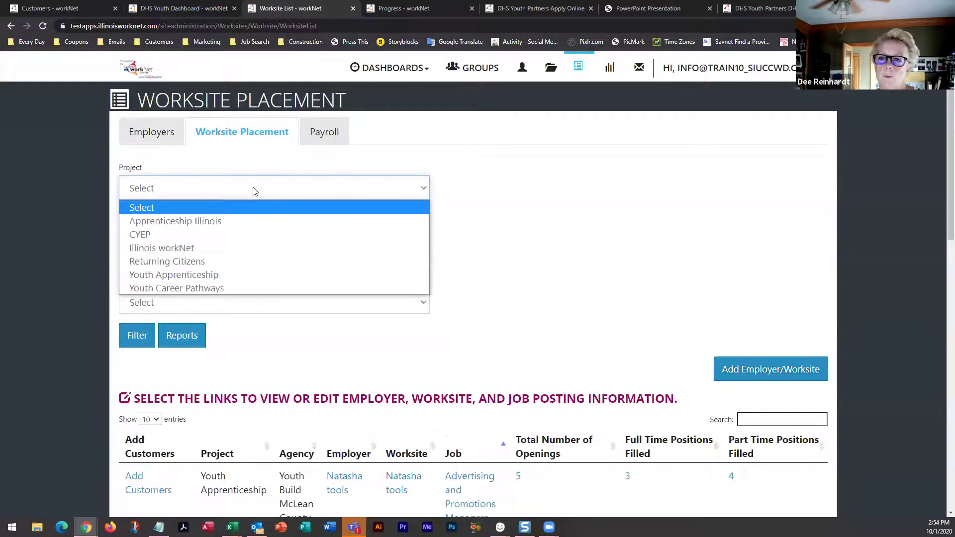
{"action": "left_click", "coordinate": [138, 235]}
{"action": "left_click", "coordinate": [138, 239]}
{"action": "left_click", "coordinate": [138, 238]}
{"action": "left_click", "coordinate": [138, 238]}
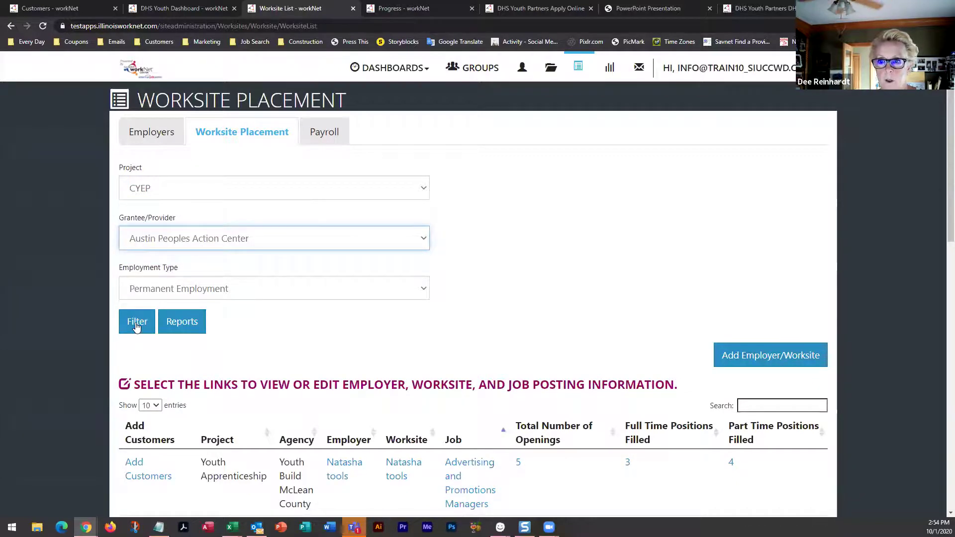
{"action": "left_click", "coordinate": [727, 357]}
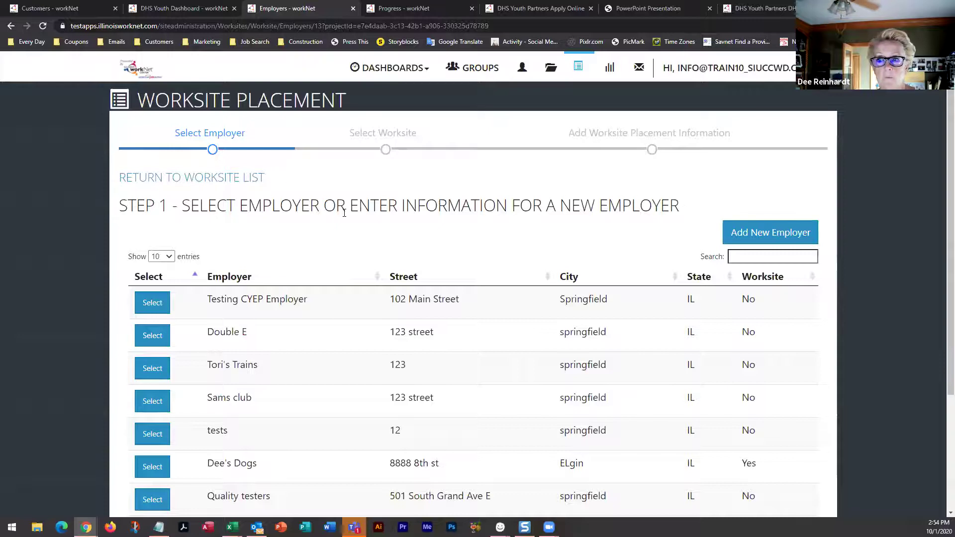
Add new employer Walgreens 79th St. as the worksite, described 'Retail drug store and sundries'
{"action": "left_click", "coordinate": [786, 236]}
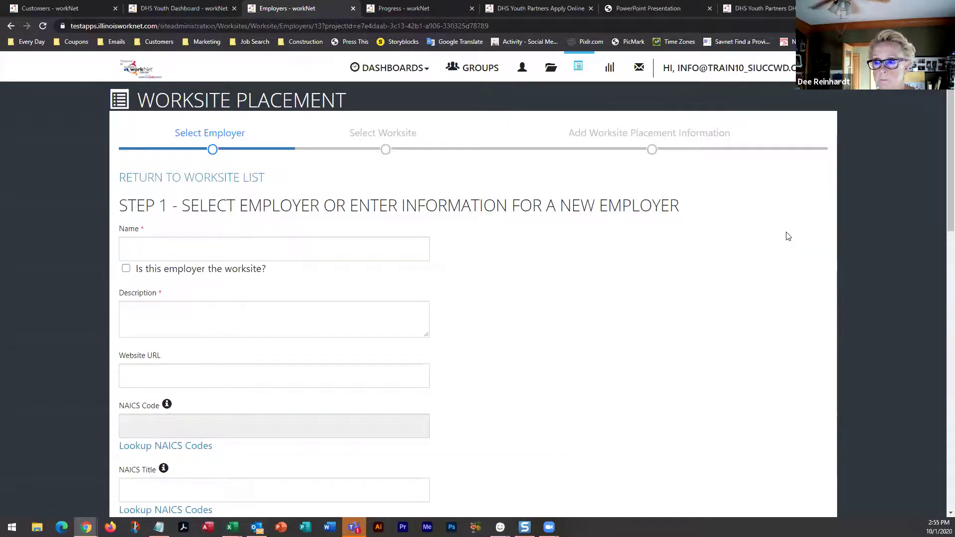
{"action": "left_click", "coordinate": [272, 244]}
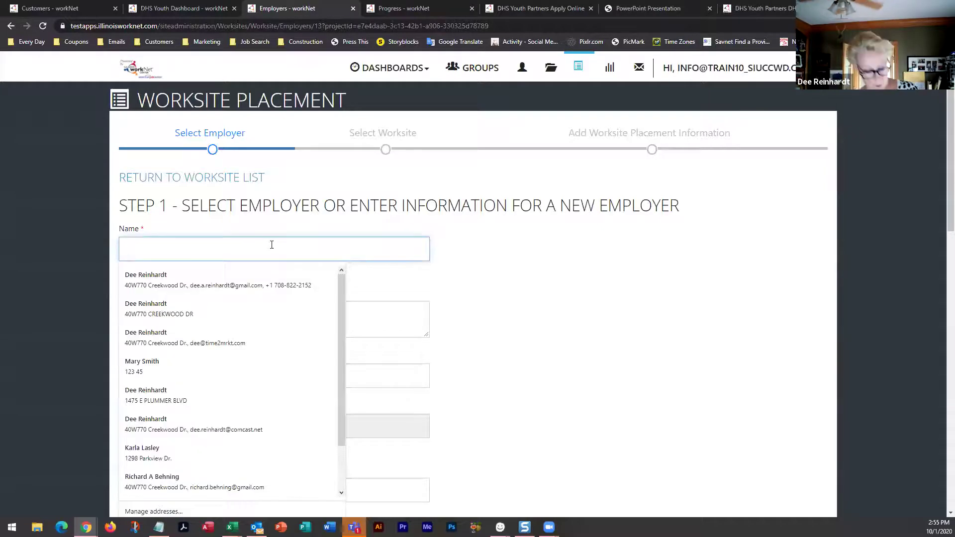
{"action": "type", "text": "Walgre"}
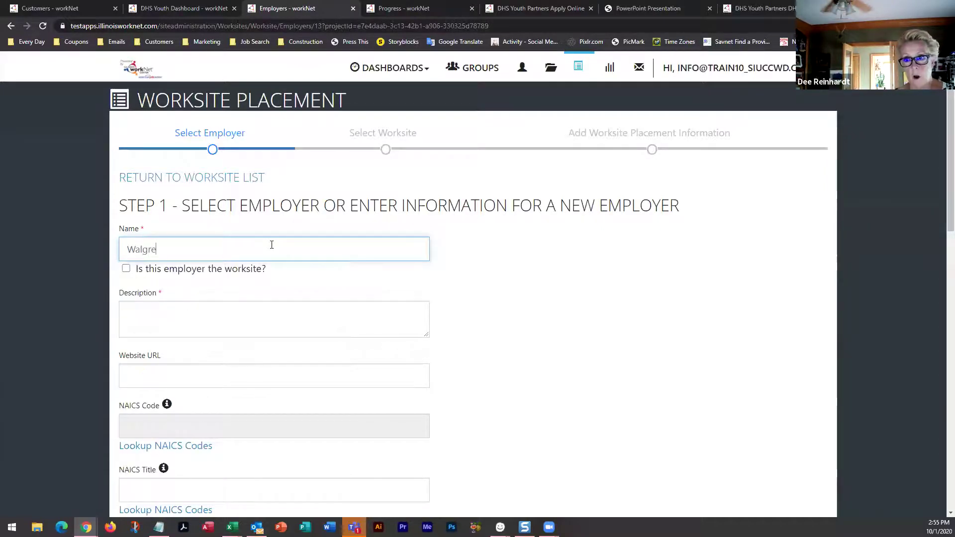
{"action": "type", "text": "ens 79th st"}
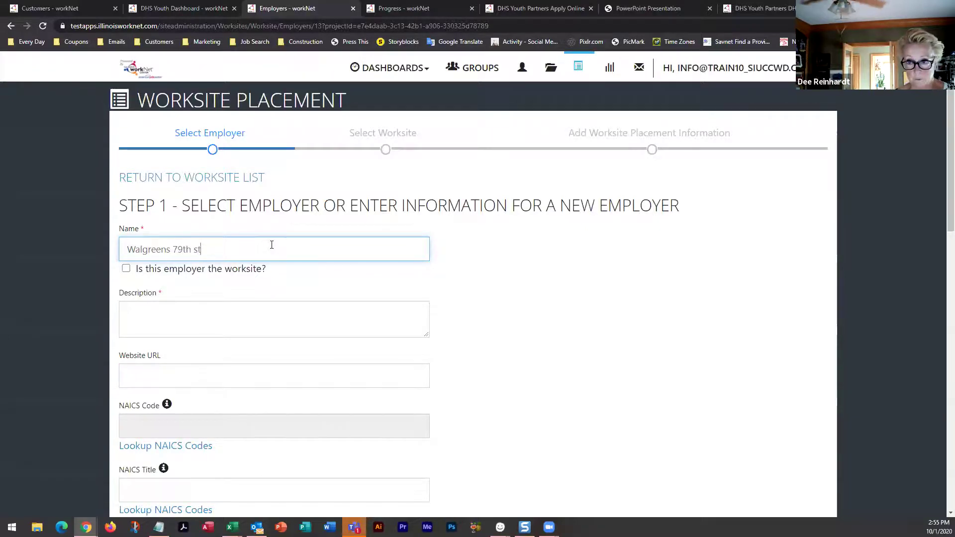
{"action": "type", "text": " St."}
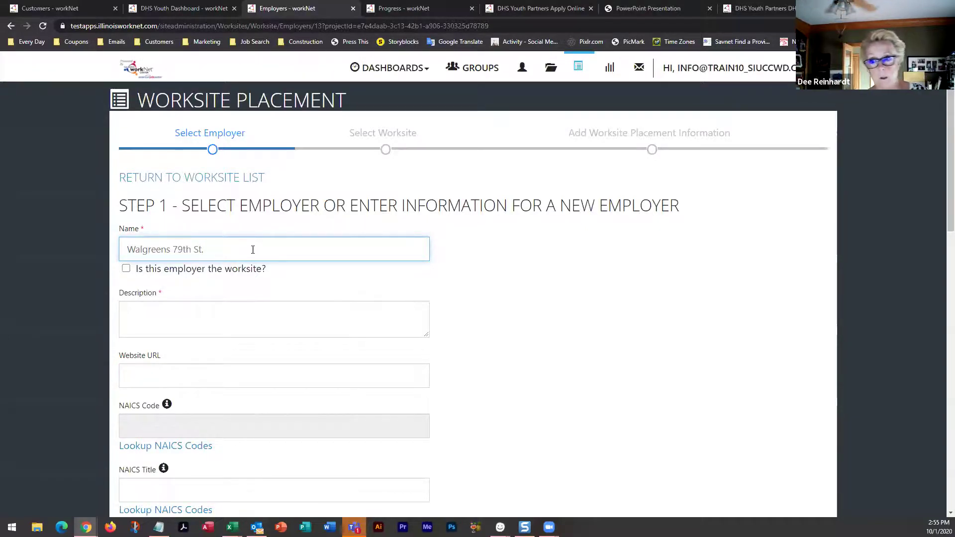
{"action": "left_click", "coordinate": [241, 310]}
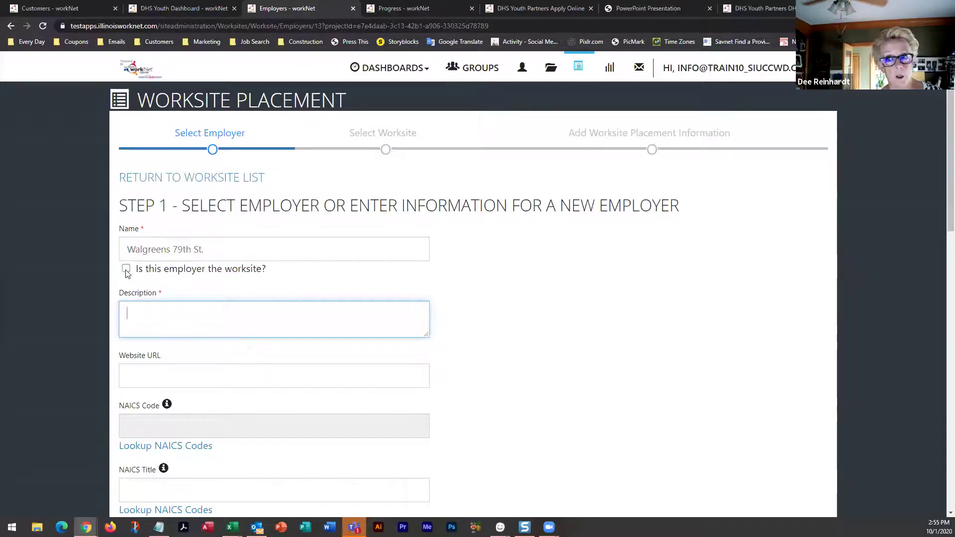
{"action": "left_click", "coordinate": [126, 269]}
{"action": "left_click", "coordinate": [148, 314]}
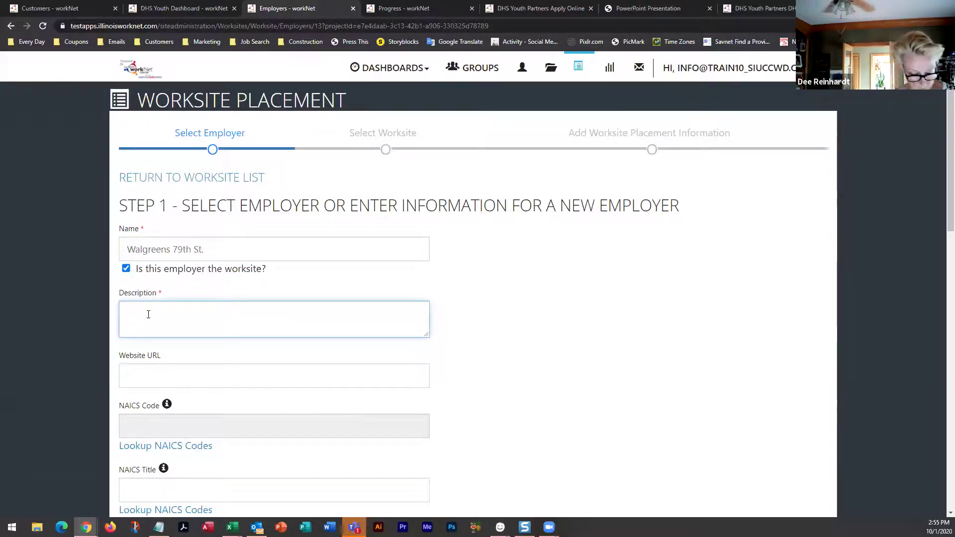
{"action": "type", "text": "Retail"}
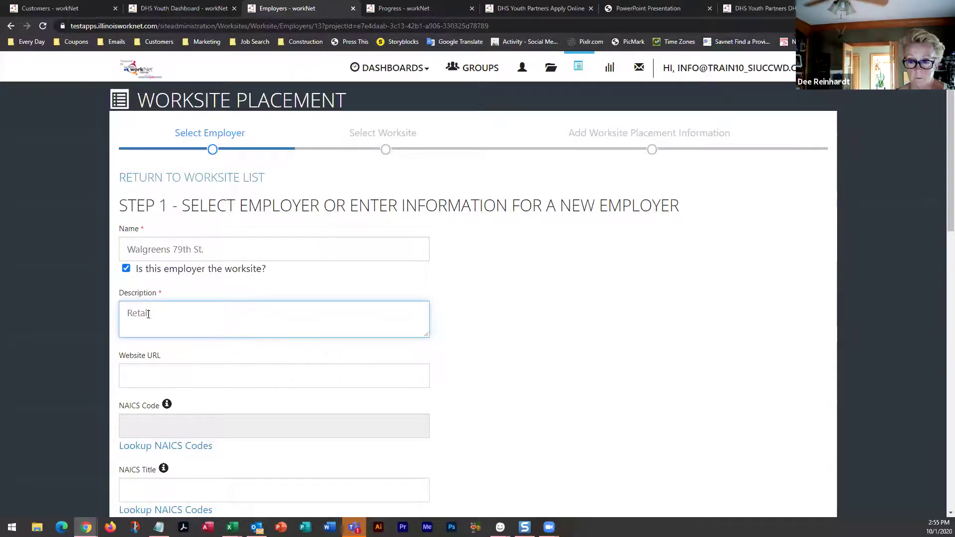
{"action": "type", "text": " drub"}
{"action": "type", "text": " store and s"}
{"action": "type", "text": "undries"}
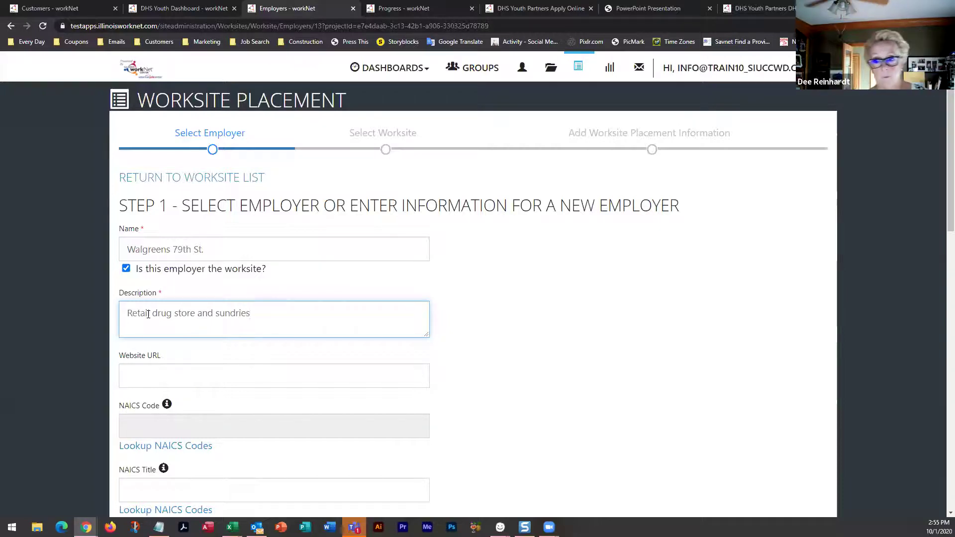
{"action": "scroll", "coordinate": [188, 374], "scroll_direction": "down", "scroll_amount": 3}
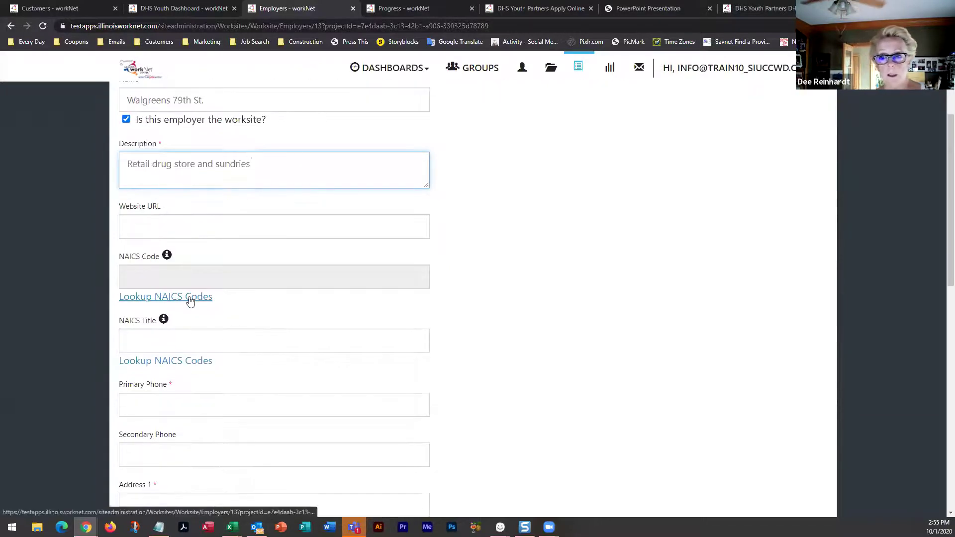
Look up and assign NAICS code 45399, All Other Miscellaneous Store Retailers, via a 'retail' search
{"action": "left_click", "coordinate": [189, 297]}
{"action": "left_click", "coordinate": [381, 172]}
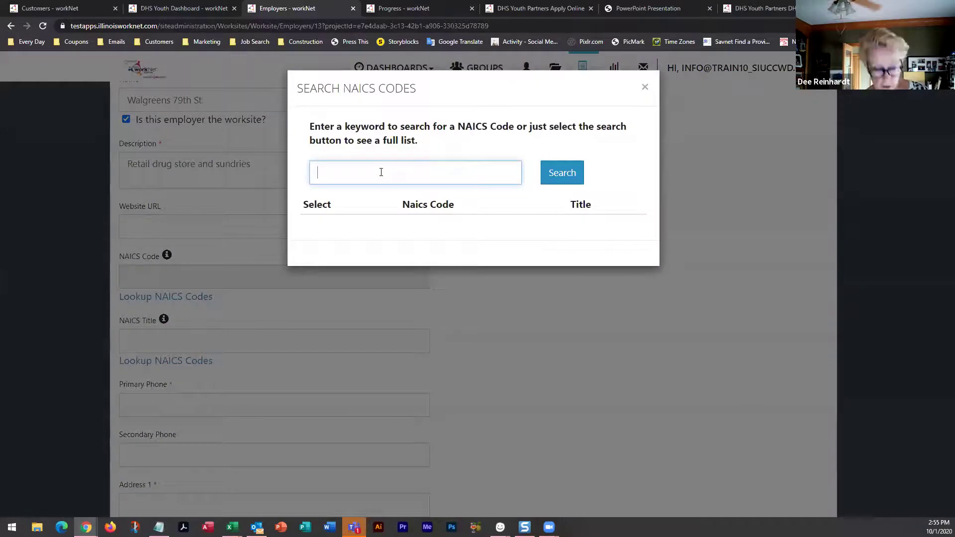
{"action": "type", "text": "retial"}
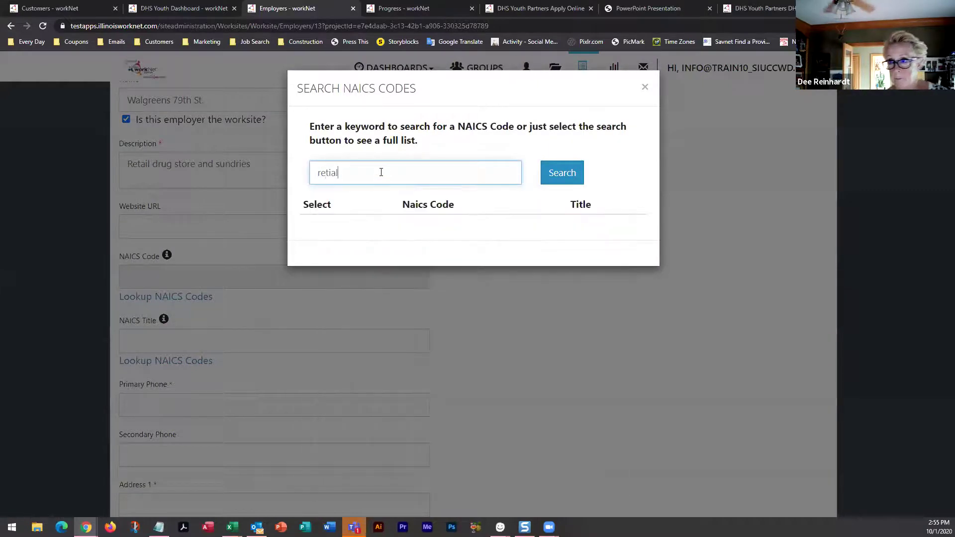
{"action": "key", "text": "BackSpace"}
{"action": "key", "text": "BackSpace"}
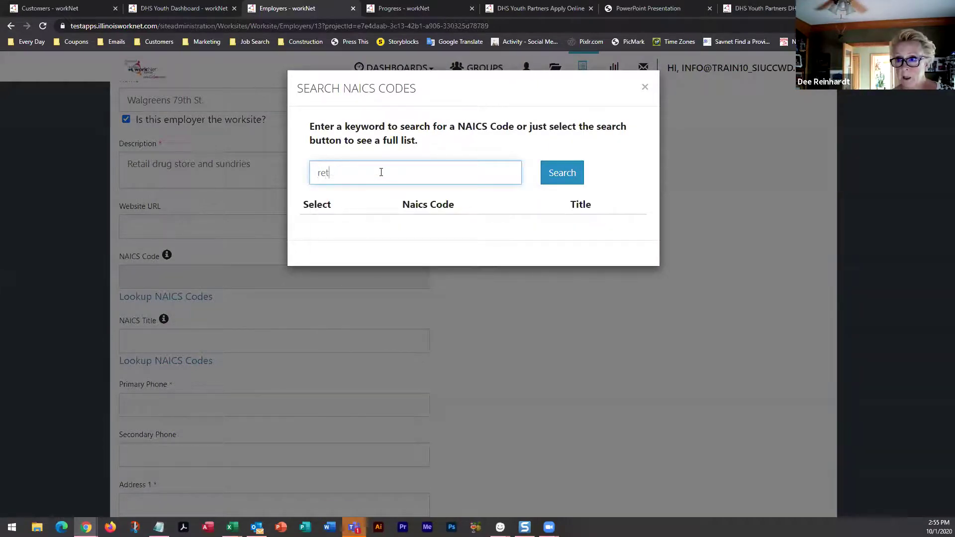
{"action": "type", "text": "ail"}
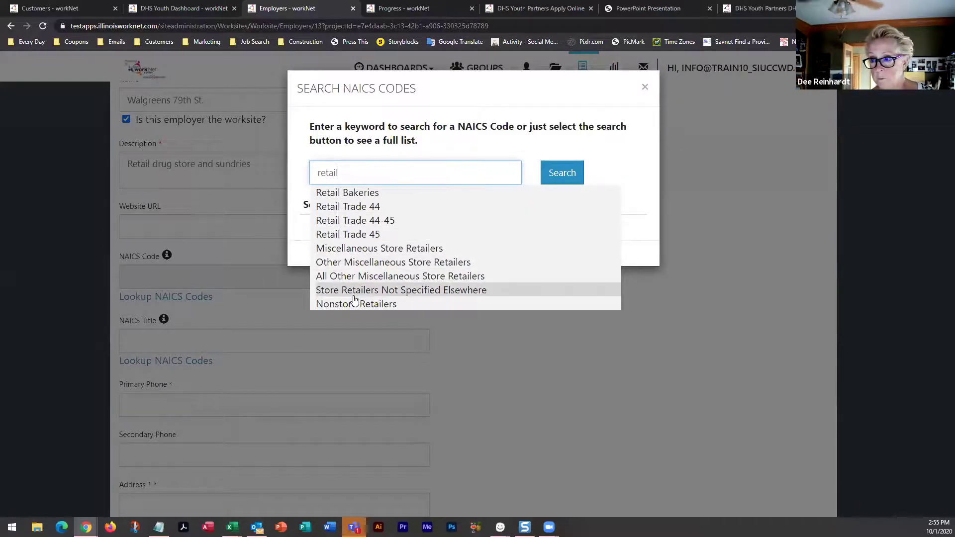
{"action": "left_click", "coordinate": [362, 253]}
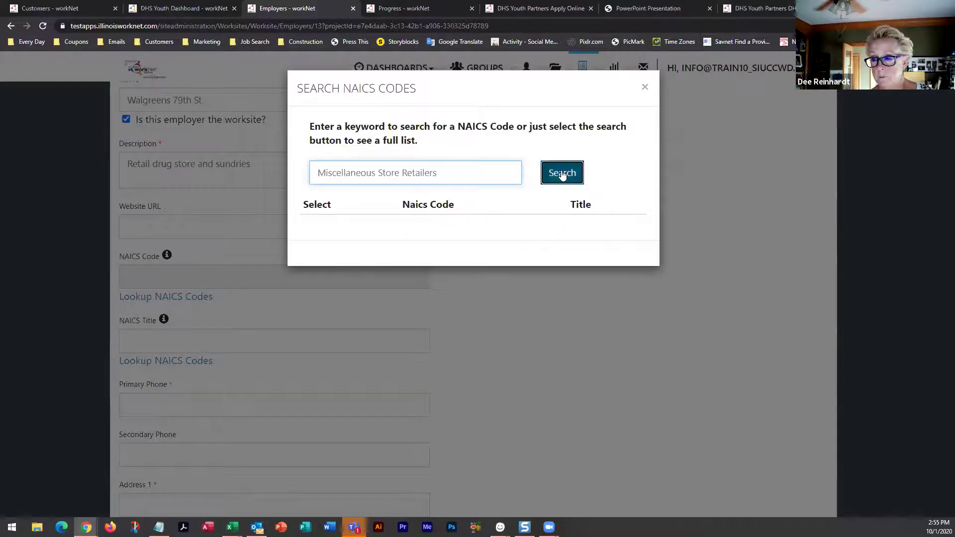
{"action": "left_click", "coordinate": [562, 174]}
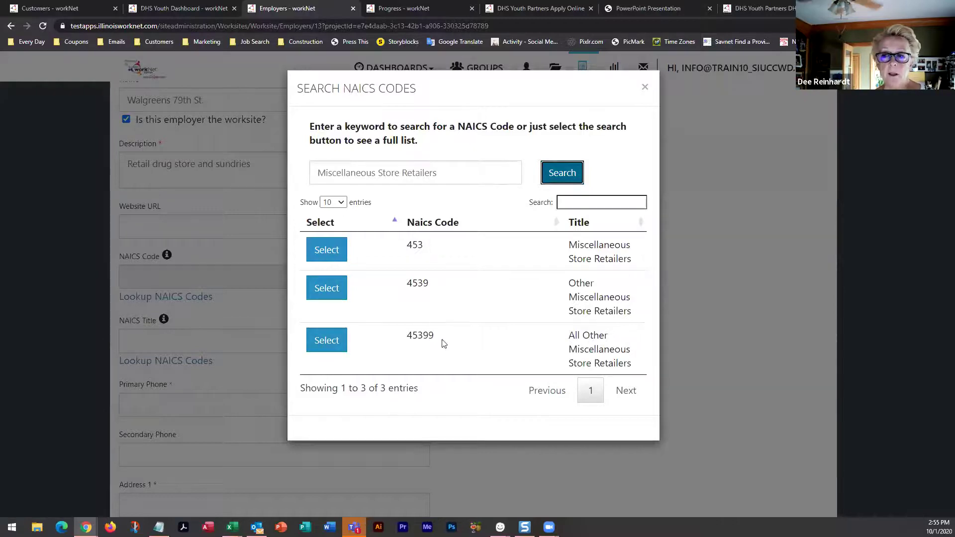
{"action": "left_click", "coordinate": [326, 345]}
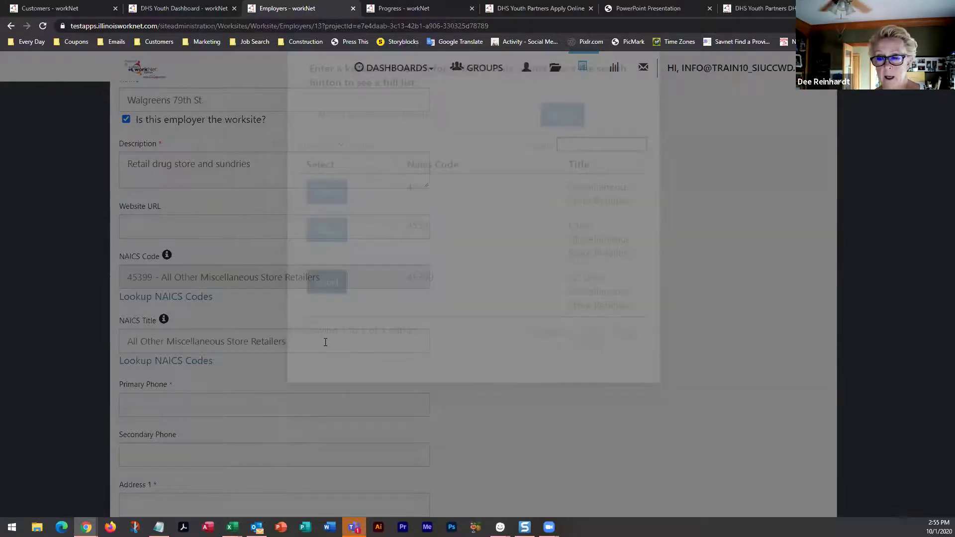
{"action": "scroll", "coordinate": [286, 328], "scroll_direction": "down", "scroll_amount": 2}
{"action": "scroll", "coordinate": [286, 329], "scroll_direction": "down", "scroll_amount": 1}
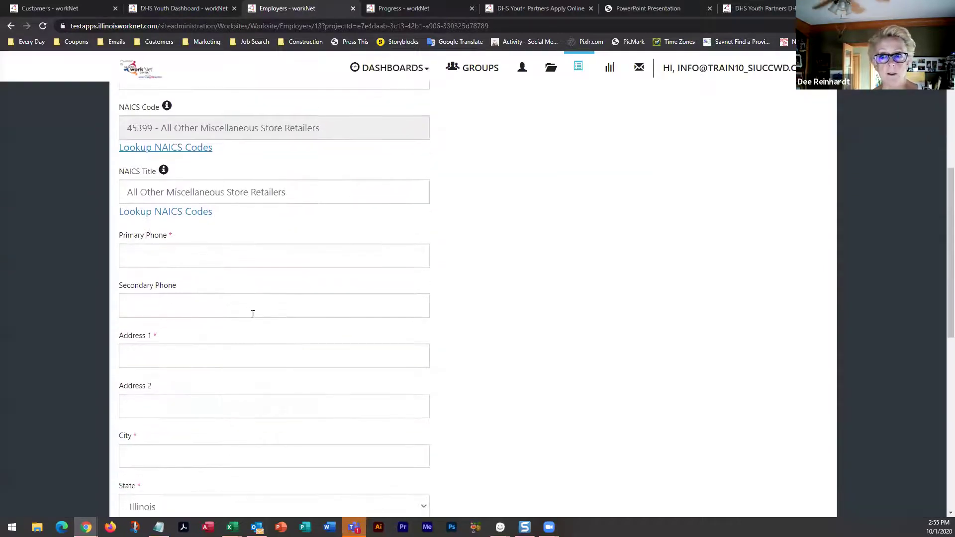
Enter the employer's phone number, street address, city Chicago and ZIP code 60657
{"action": "left_click", "coordinate": [182, 249]}
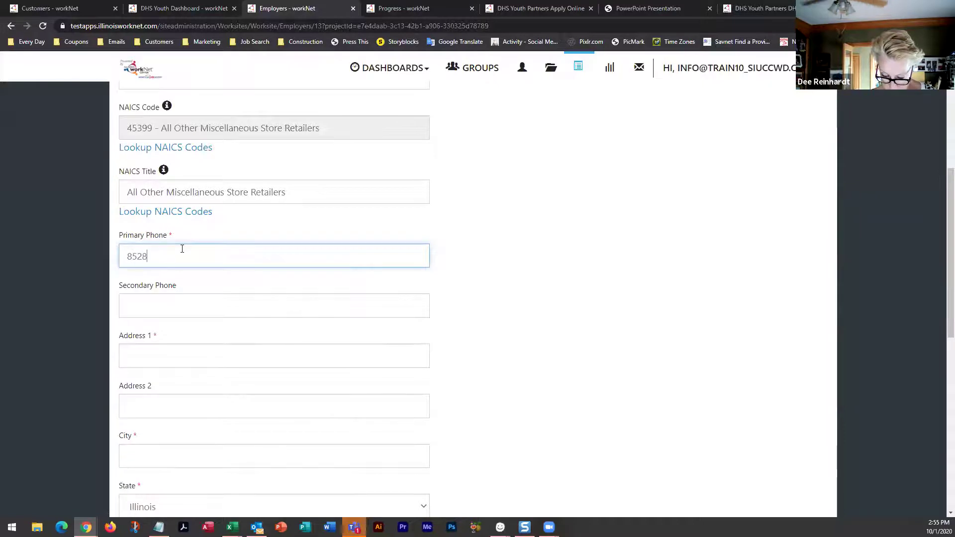
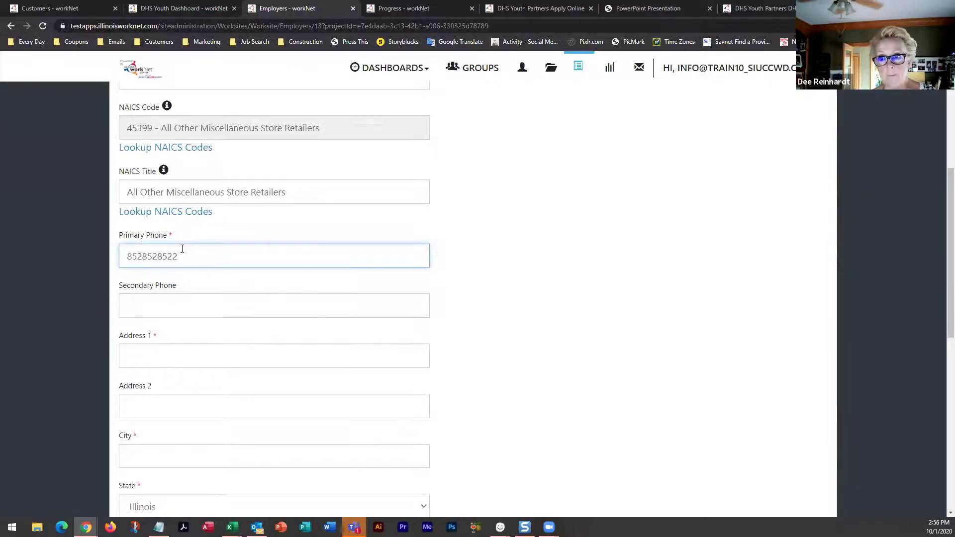
{"action": "left_click", "coordinate": [156, 353]}
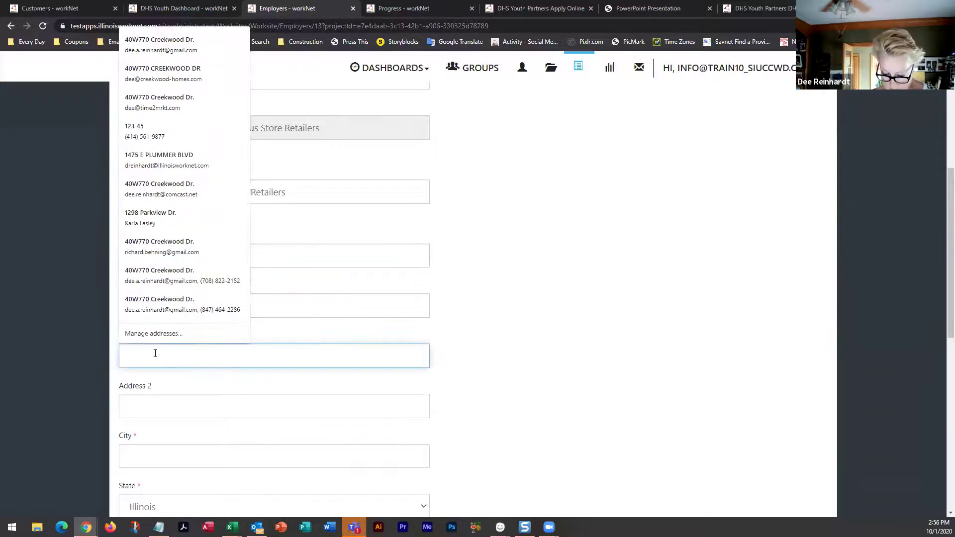
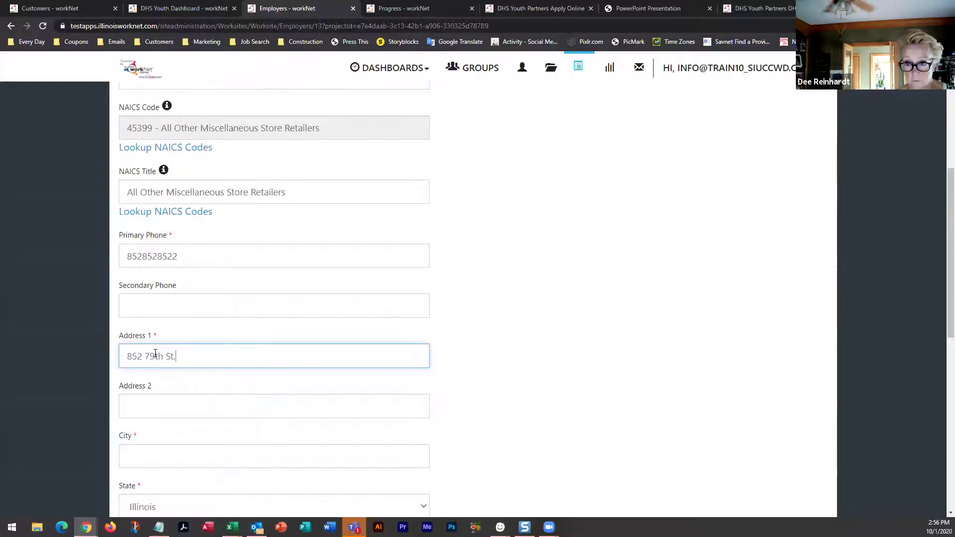
{"action": "left_click", "coordinate": [148, 456]}
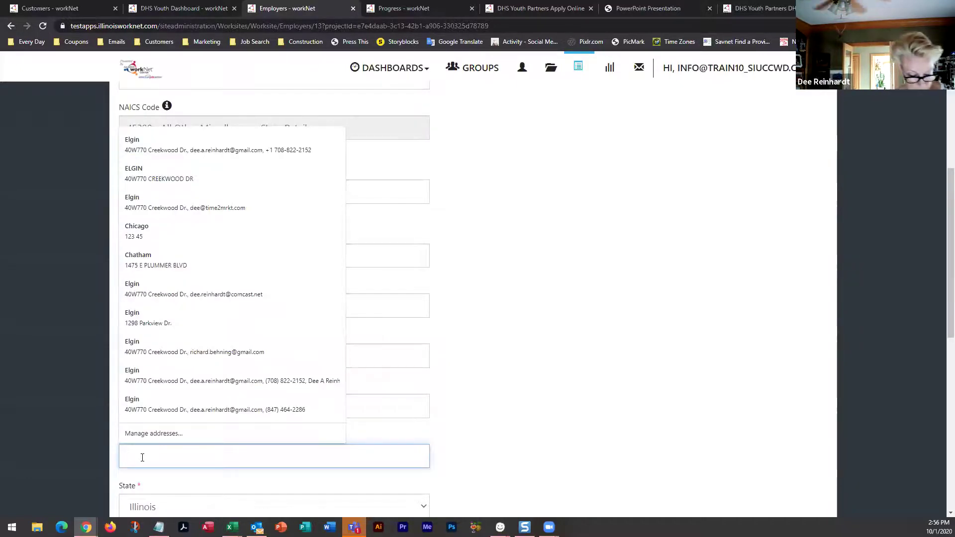
{"action": "type", "text": "chicago"}
{"action": "scroll", "coordinate": [165, 472], "scroll_direction": "down", "scroll_amount": 3}
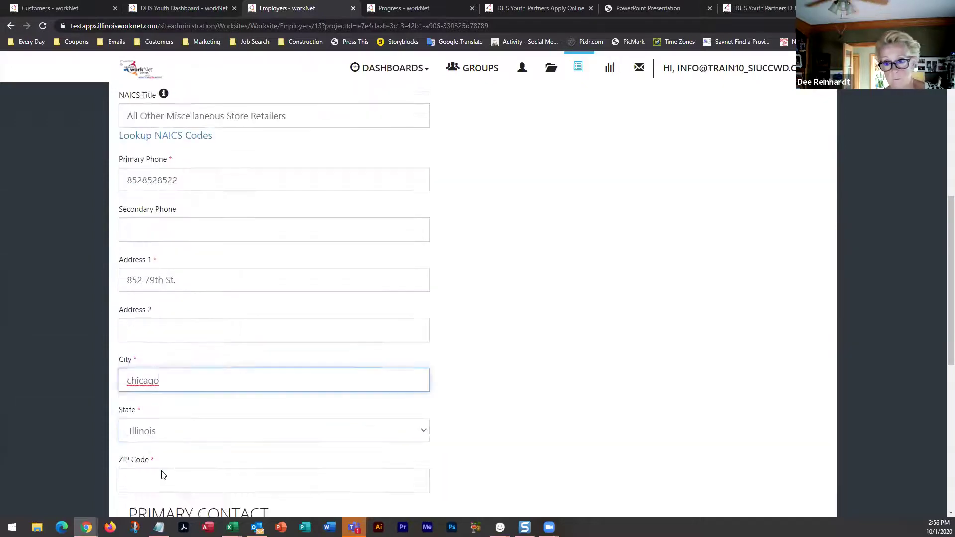
{"action": "left_click", "coordinate": [159, 402]}
{"action": "type", "text": "60657"}
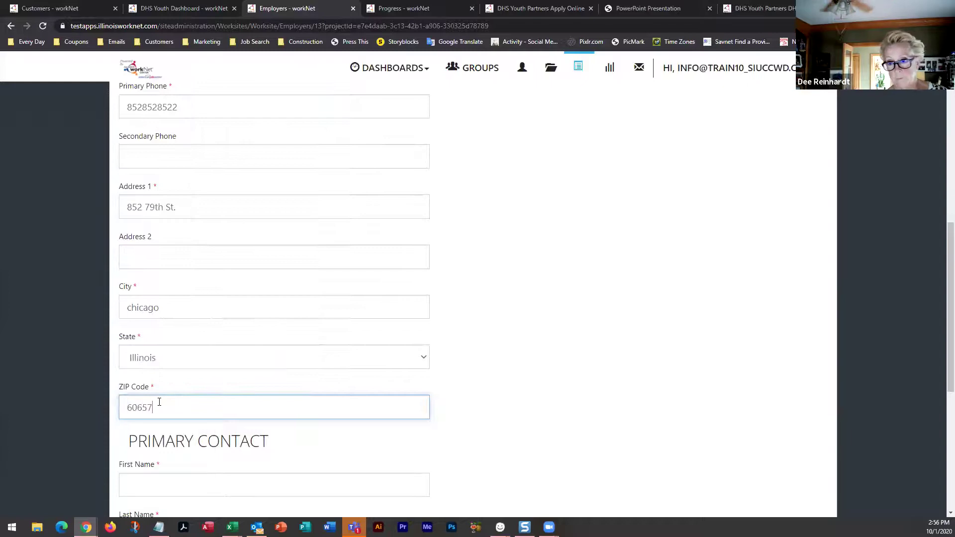
{"action": "scroll", "coordinate": [219, 422], "scroll_direction": "down", "scroll_amount": 4}
Add a Store Manager primary contact with name, email and phone, then submit the employer
{"action": "left_click", "coordinate": [206, 284]}
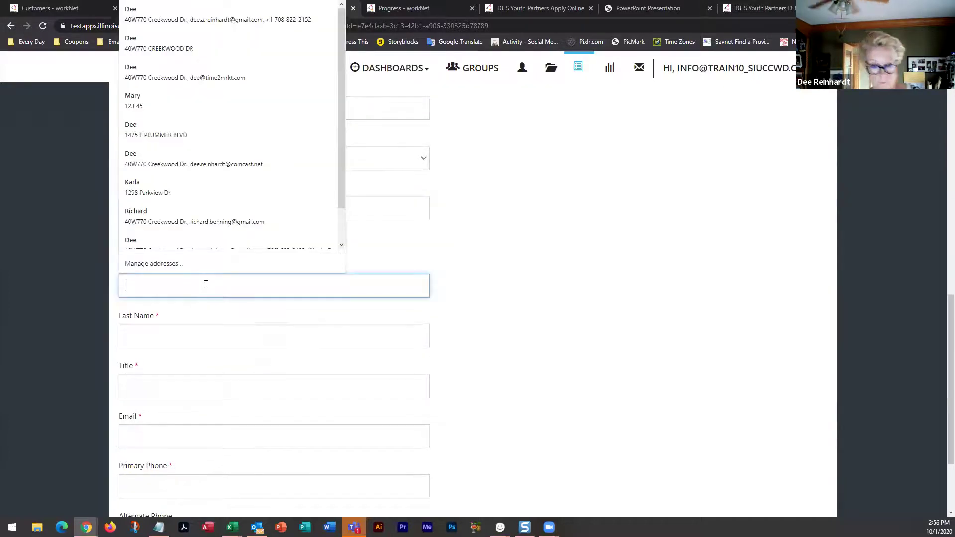
{"action": "type", "text": "Mary"}
{"action": "key", "text": "Tab"}
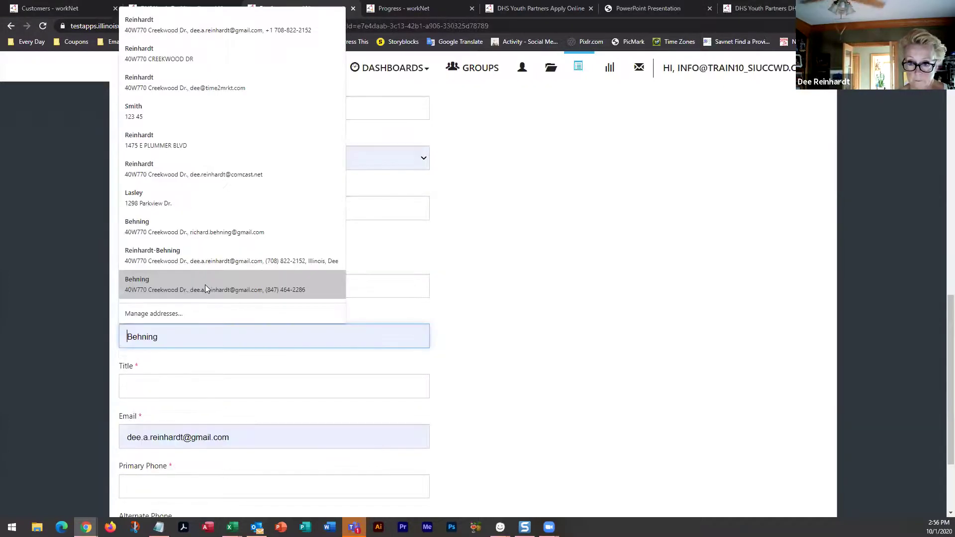
{"action": "type", "text": "Wal"}
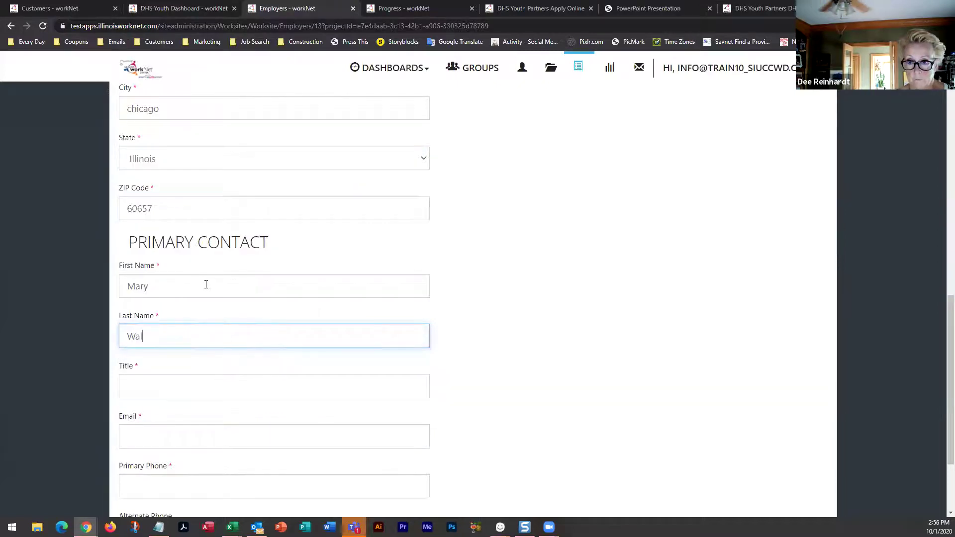
{"action": "type", "text": "greens"}
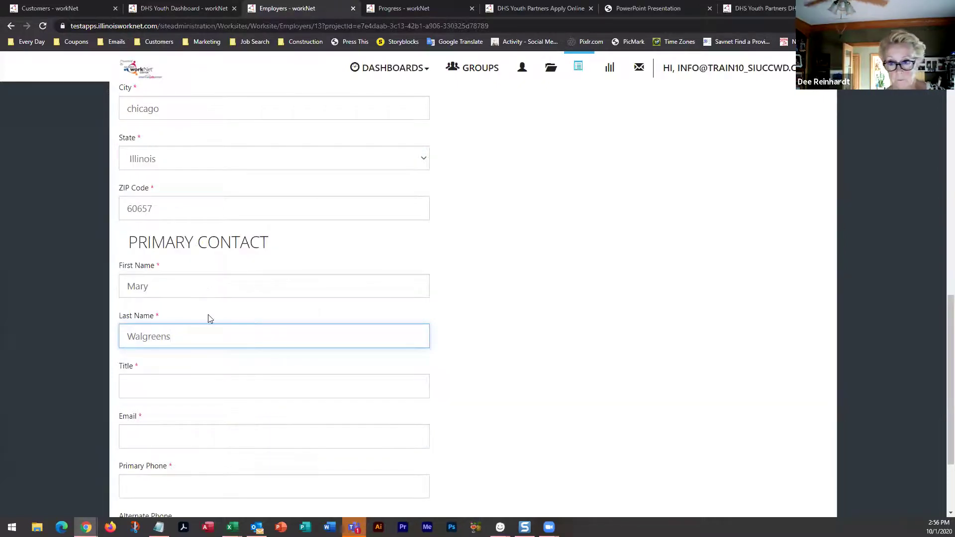
{"action": "left_click", "coordinate": [187, 384]}
{"action": "type", "text": "Store Manager"}
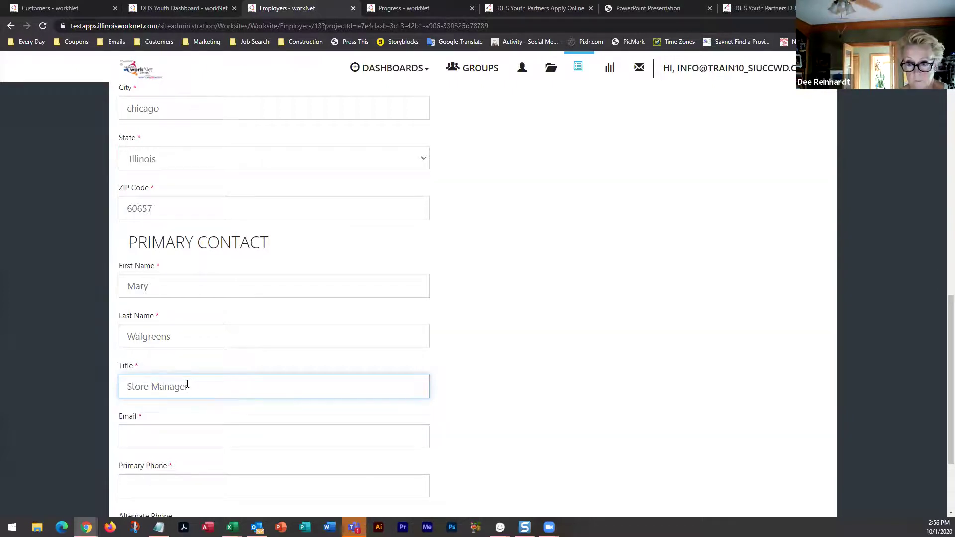
{"action": "left_click", "coordinate": [184, 434]}
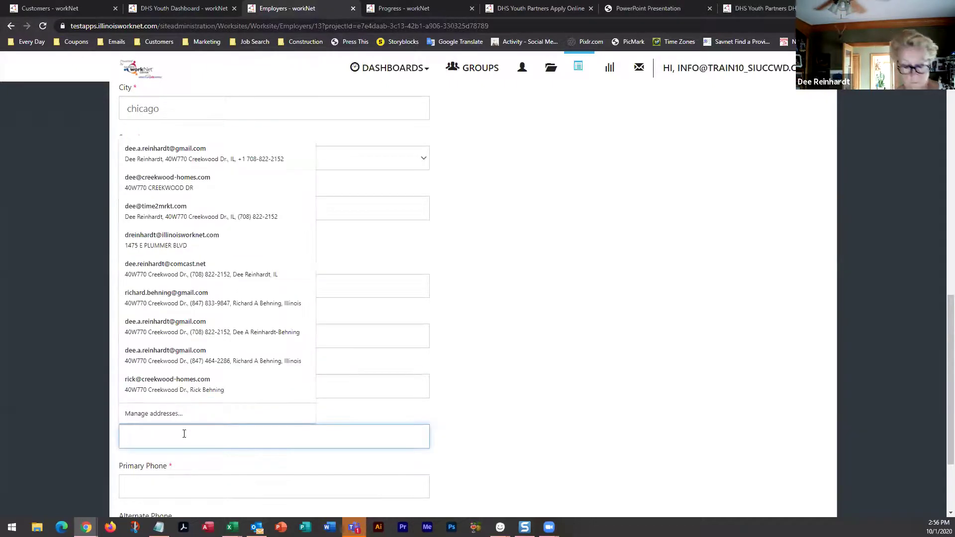
{"action": "type", "text": "marywalgreens@noemail1234,"}
{"action": "key", "text": "BackSpace"}
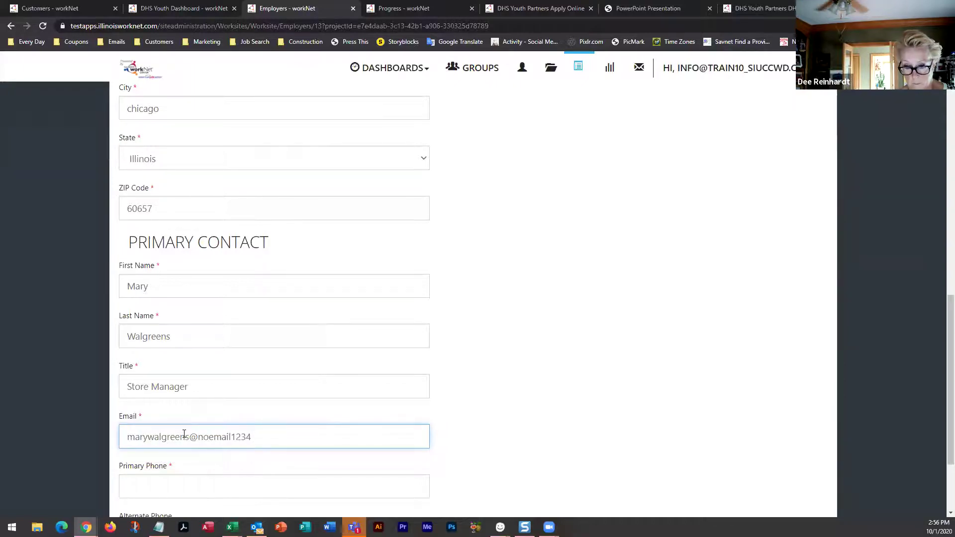
{"action": "type", "text": ".com"}
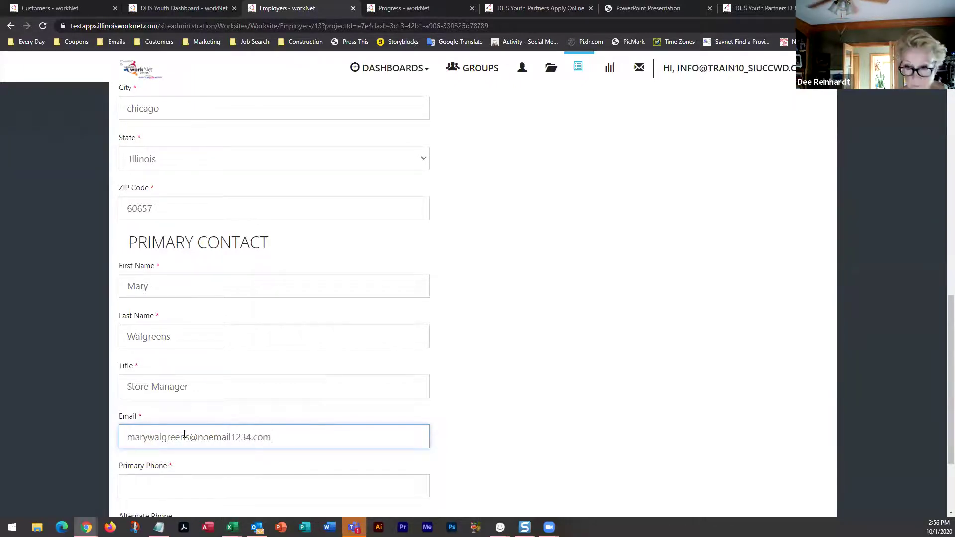
{"action": "scroll", "coordinate": [184, 434], "scroll_direction": "down", "scroll_amount": 3}
{"action": "left_click", "coordinate": [181, 365]}
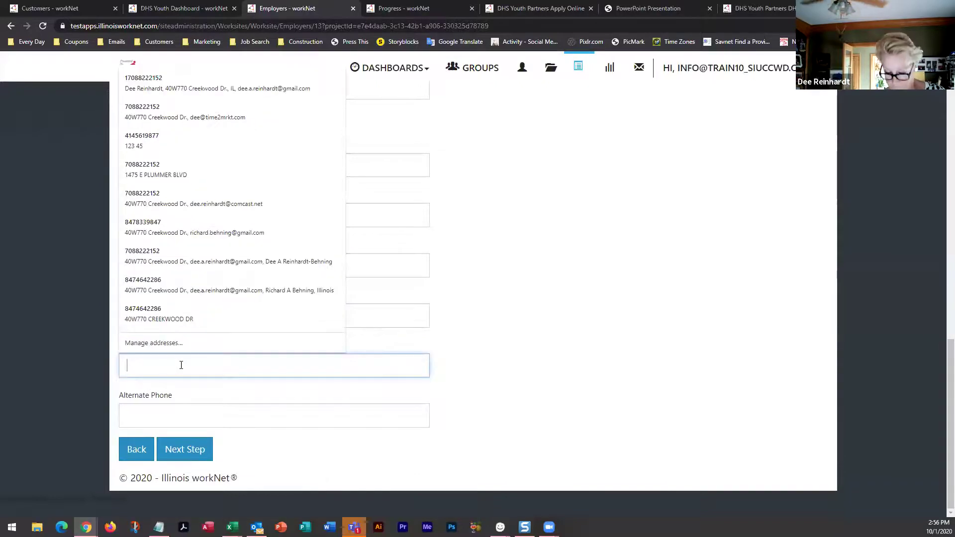
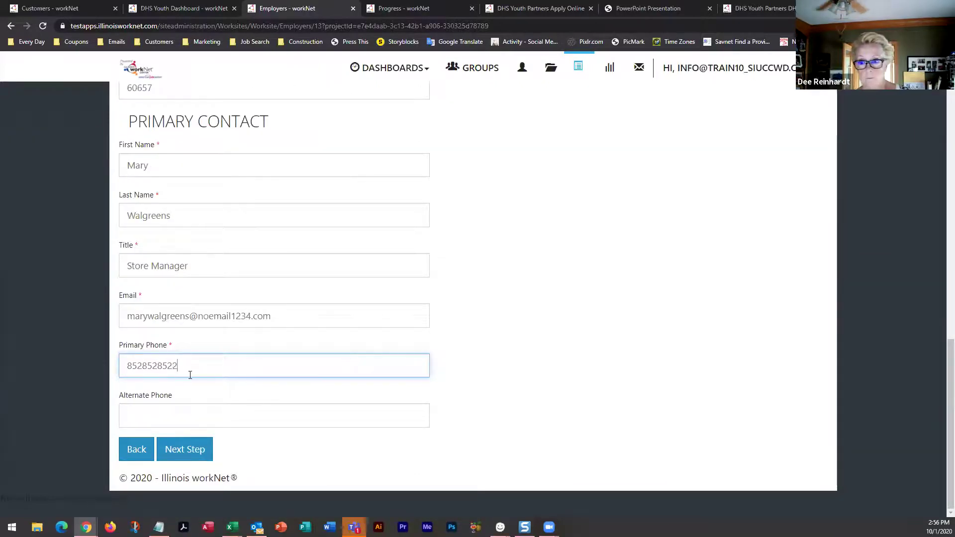
{"action": "left_click", "coordinate": [179, 453]}
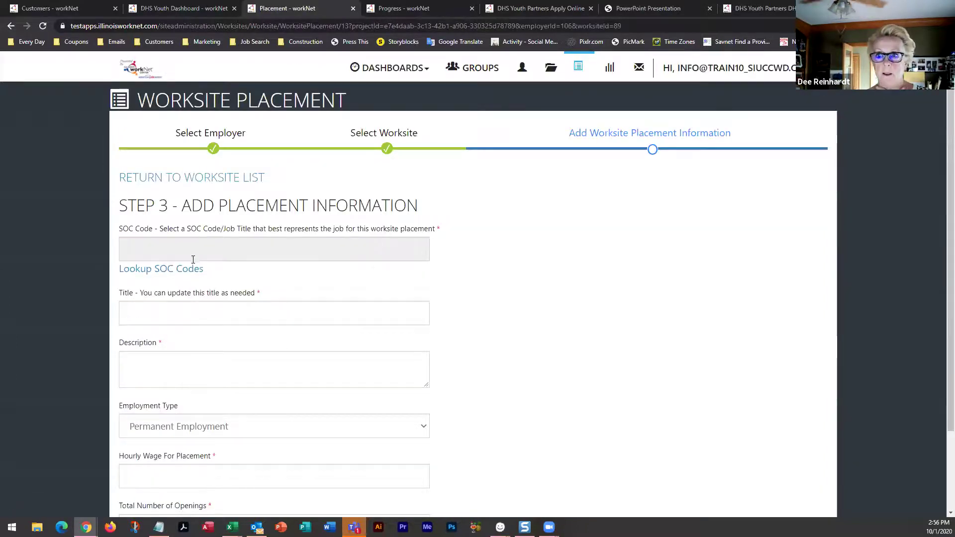
Assign SOC code 292052 – Pharmacy Technicians to the placement via a 'pharmacy' search
{"action": "left_click", "coordinate": [180, 269]}
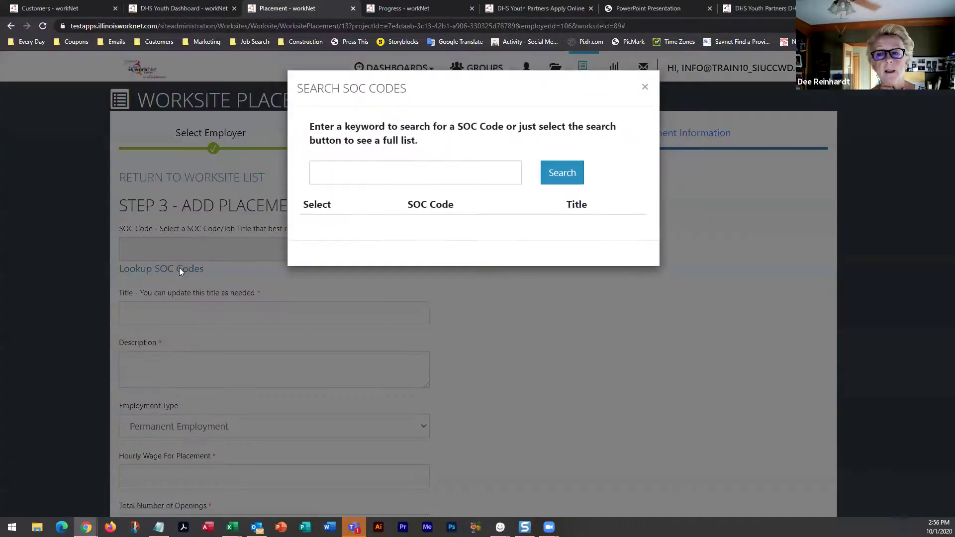
{"action": "left_click", "coordinate": [418, 167]}
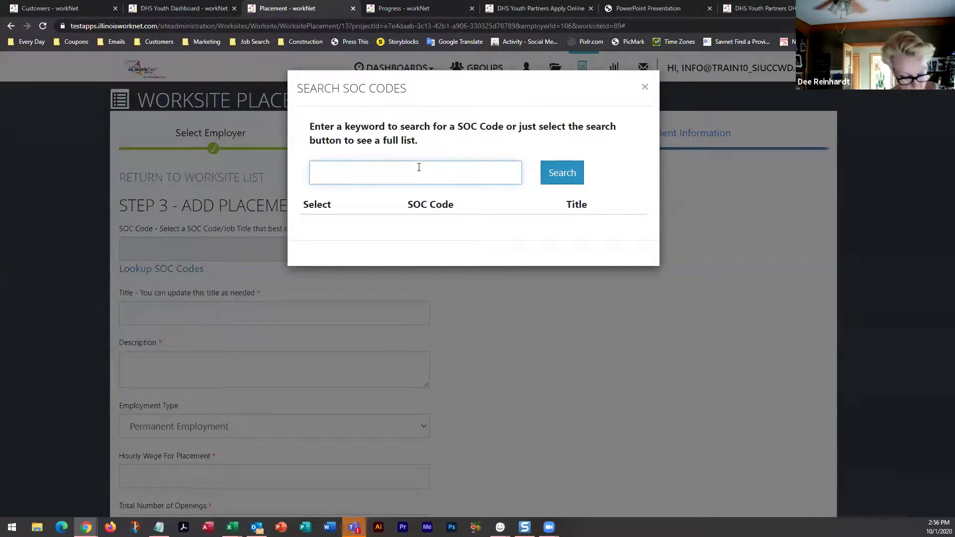
{"action": "type", "text": "pharm"}
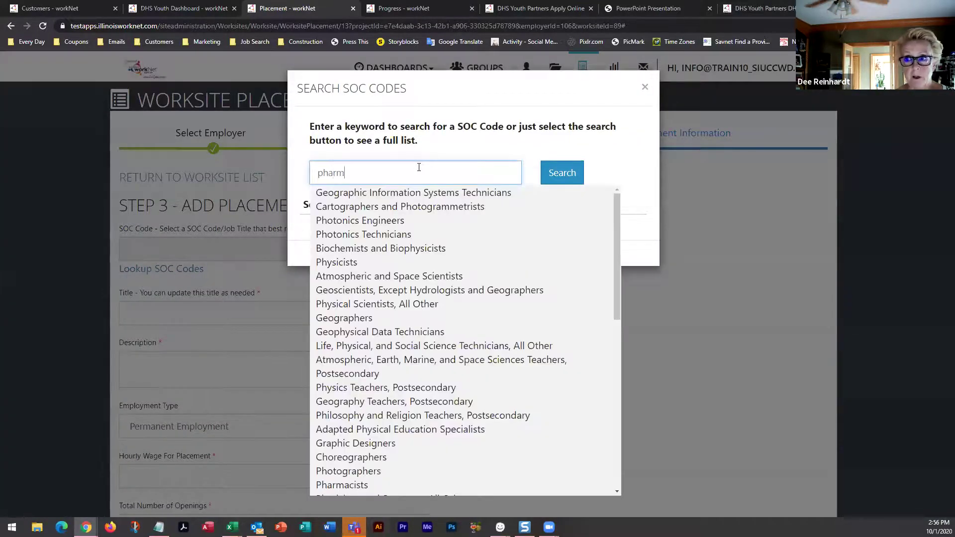
{"action": "type", "text": "acy"}
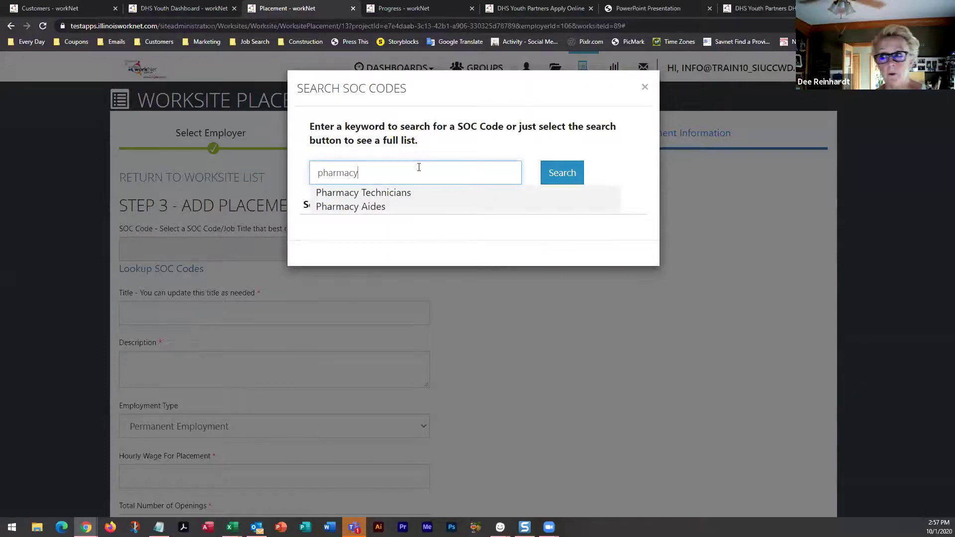
{"action": "left_click", "coordinate": [381, 195]}
{"action": "left_click", "coordinate": [571, 175]}
{"action": "left_click", "coordinate": [332, 257]}
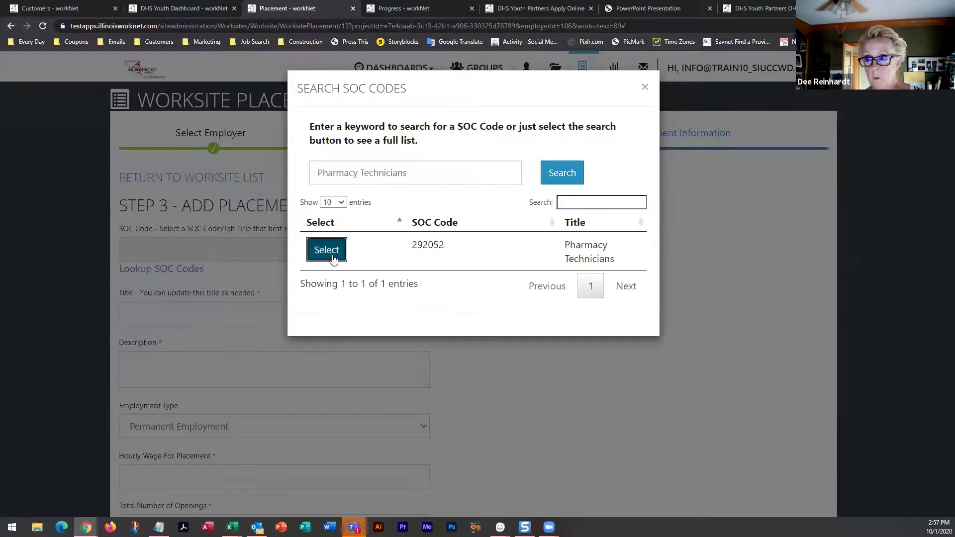
{"action": "scroll", "coordinate": [185, 237], "scroll_direction": "down", "scroll_amount": 2}
{"action": "left_click", "coordinate": [184, 254]}
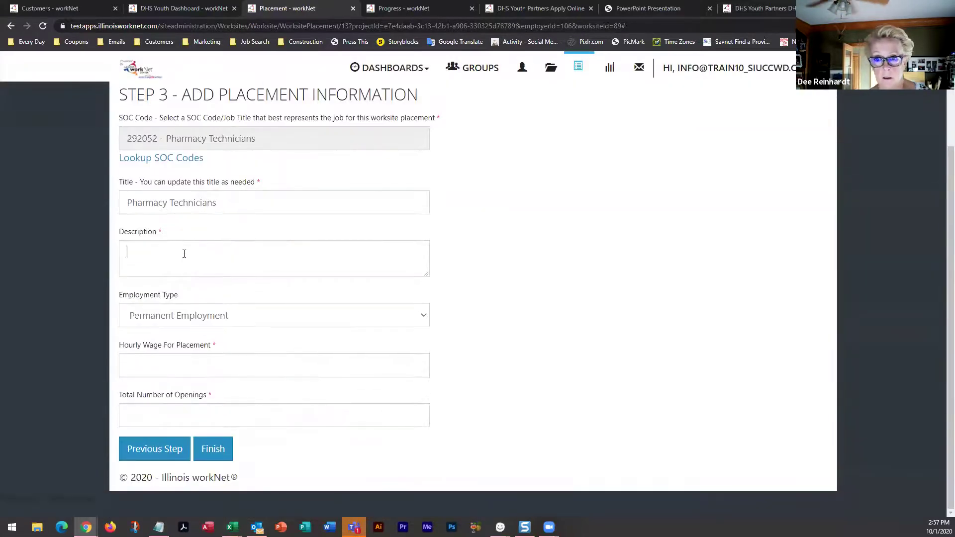
Describe the placement as 'pharmacy' with a $15.00 hourly wage and 15 openings, then finish
{"action": "type", "text": "pharmacy"}
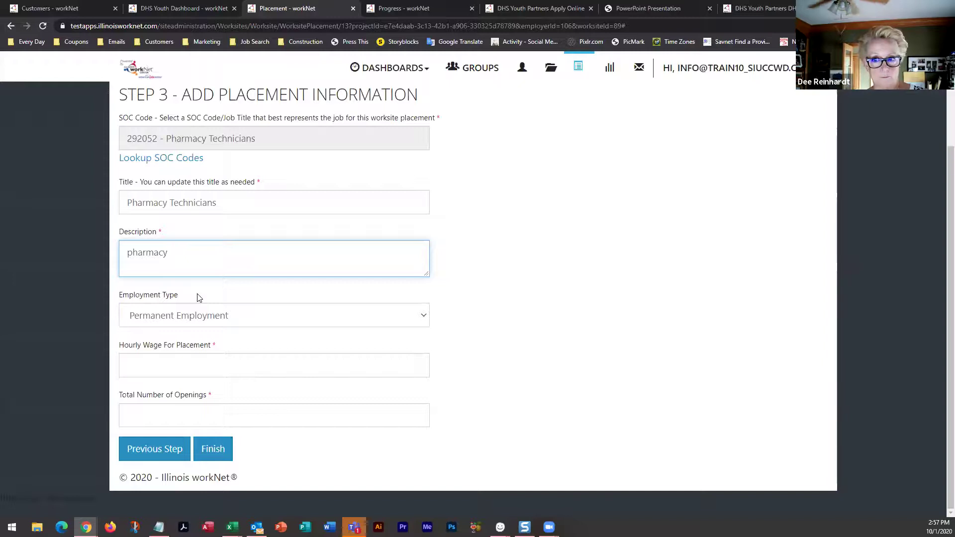
{"action": "left_click", "coordinate": [167, 368]}
{"action": "type", "text": "15.00"}
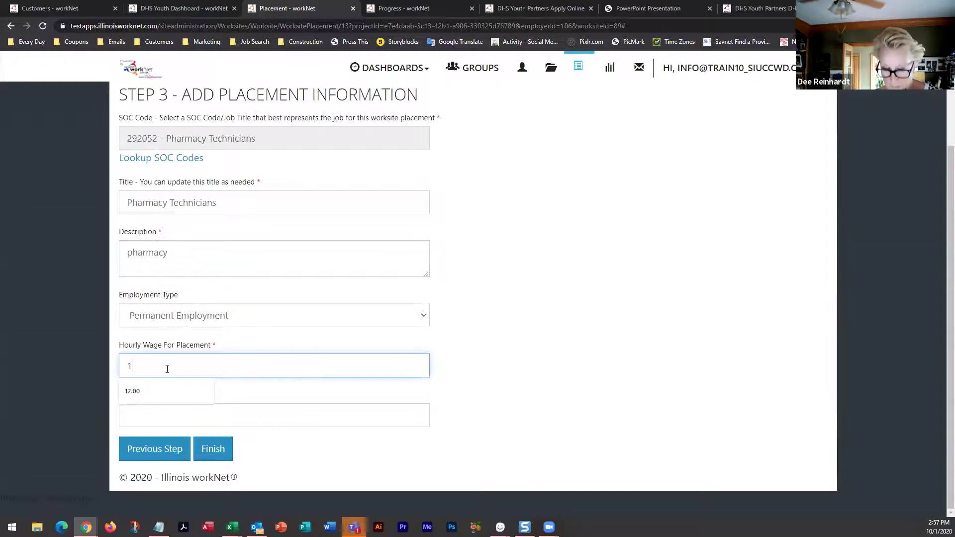
{"action": "left_click", "coordinate": [172, 420]}
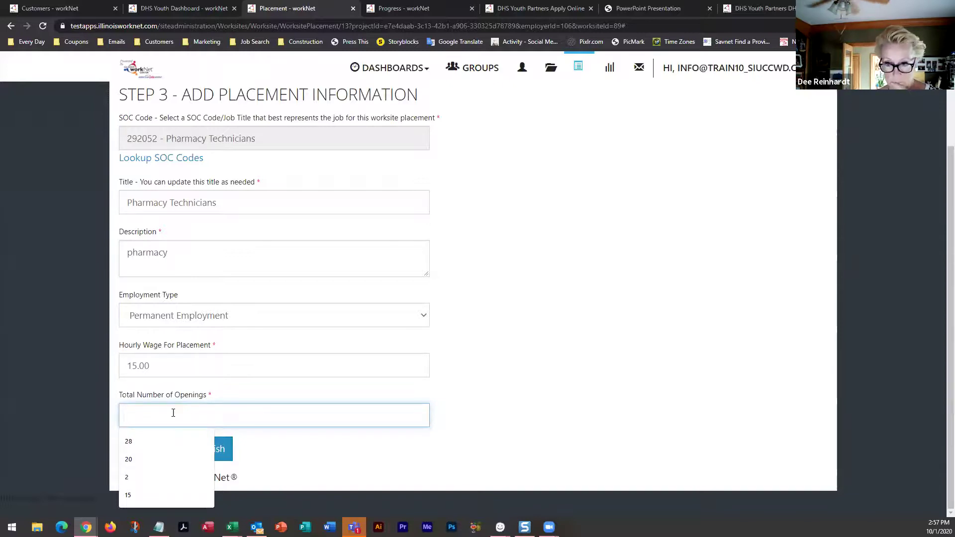
{"action": "type", "text": "15"}
{"action": "left_click", "coordinate": [214, 452]}
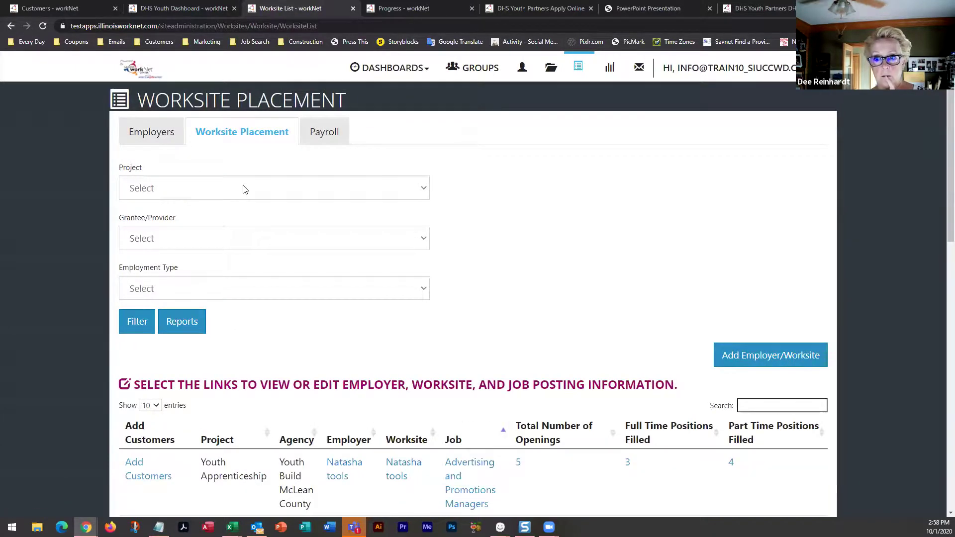
{"action": "left_click", "coordinate": [244, 189]}
{"action": "left_click", "coordinate": [148, 234]}
{"action": "left_click", "coordinate": [148, 241]}
{"action": "left_click", "coordinate": [149, 240]}
{"action": "left_click", "coordinate": [149, 240]}
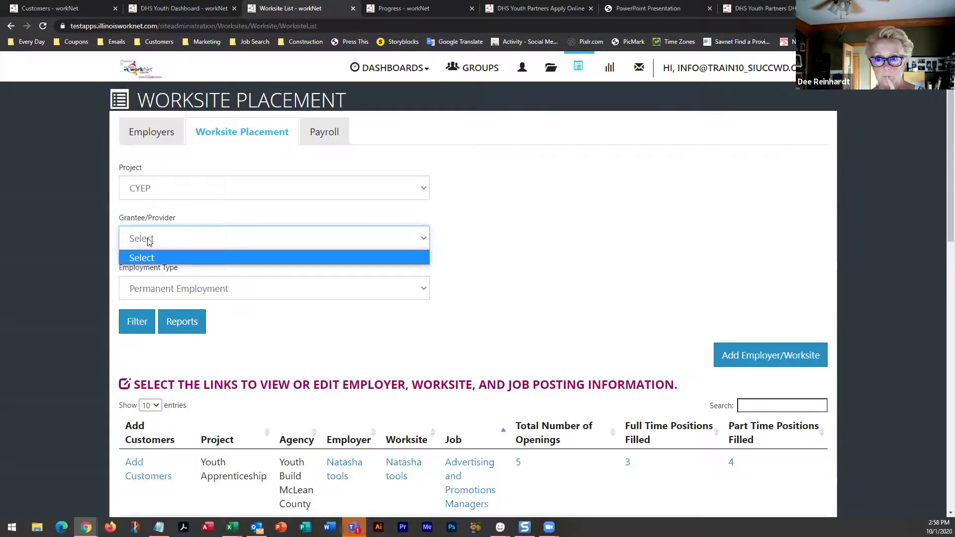
{"action": "left_click", "coordinate": [144, 326]}
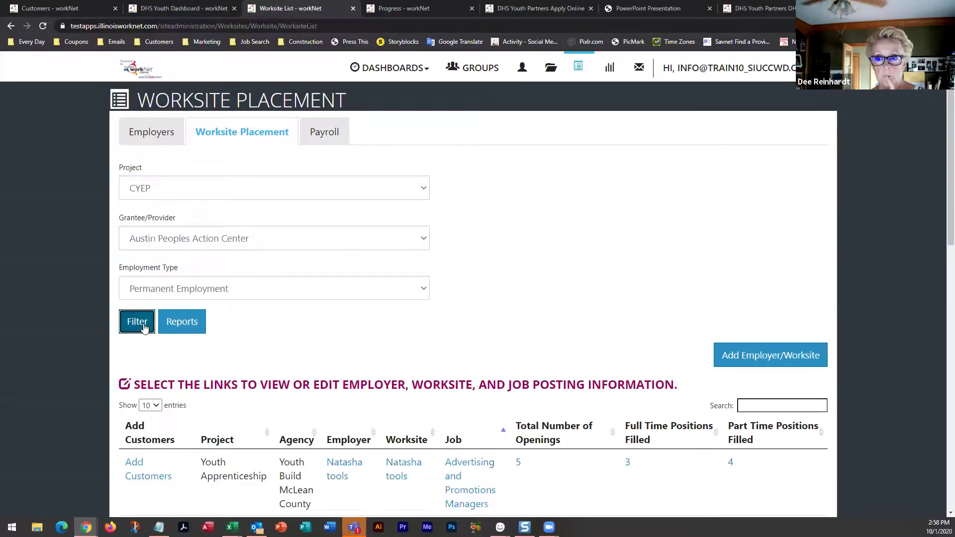
{"action": "scroll", "coordinate": [188, 352], "scroll_direction": "down", "scroll_amount": 2}
{"action": "scroll", "coordinate": [188, 352], "scroll_direction": "down", "scroll_amount": 4}
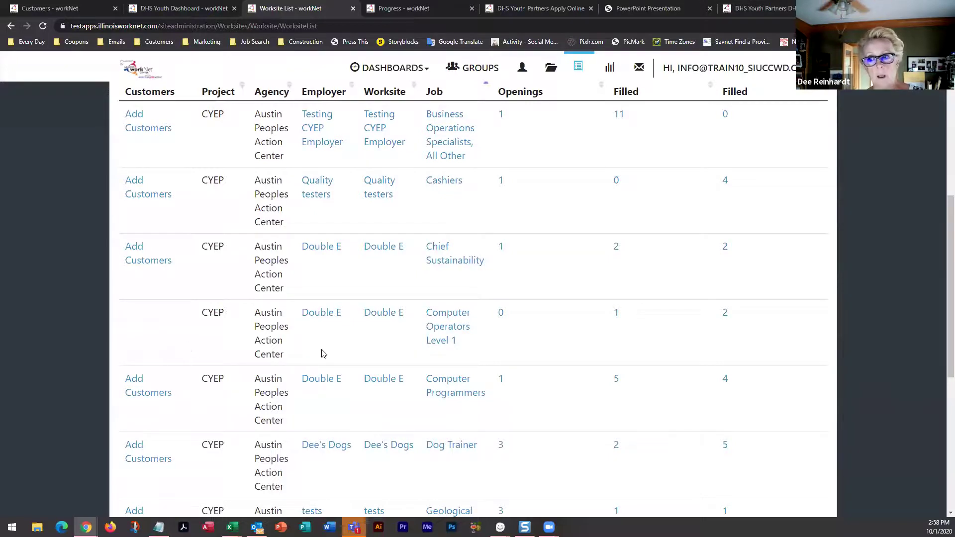
{"action": "scroll", "coordinate": [321, 354], "scroll_direction": "down", "scroll_amount": 4}
{"action": "scroll", "coordinate": [323, 368], "scroll_direction": "up", "scroll_amount": 6}
{"action": "scroll", "coordinate": [323, 368], "scroll_direction": "down", "scroll_amount": 8}
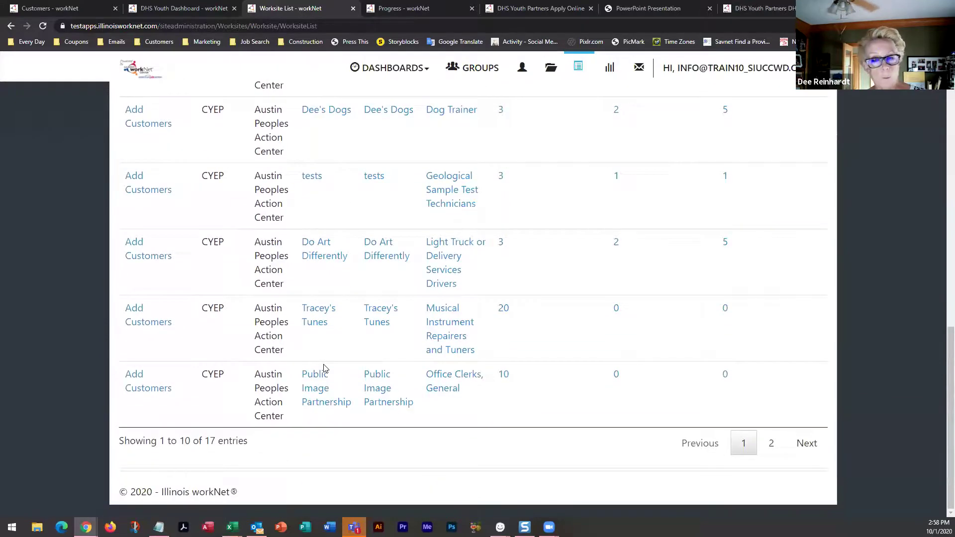
{"action": "scroll", "coordinate": [323, 368], "scroll_direction": "up", "scroll_amount": 8}
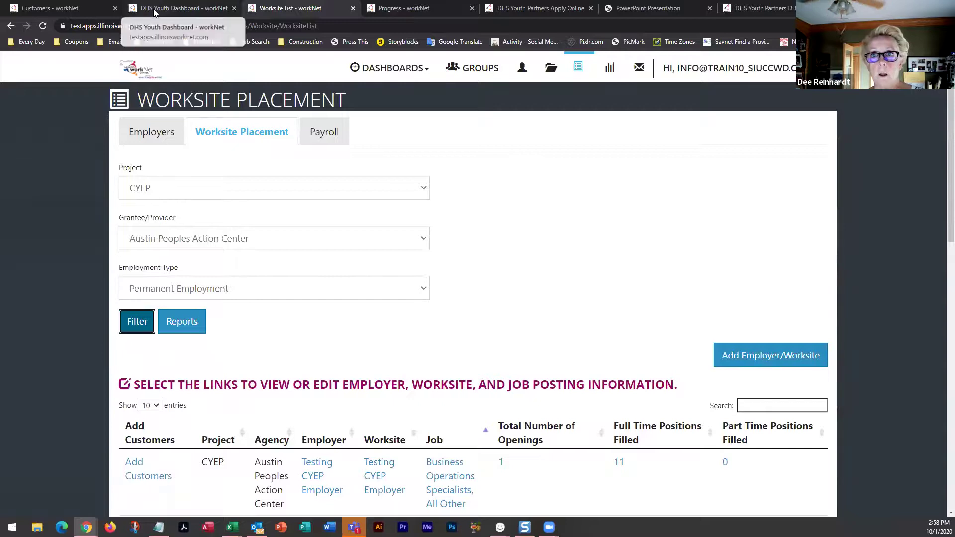
Open the youth customer's career plan at the 3. Add Steps/Services sub-tab
{"action": "left_click", "coordinate": [50, 9]}
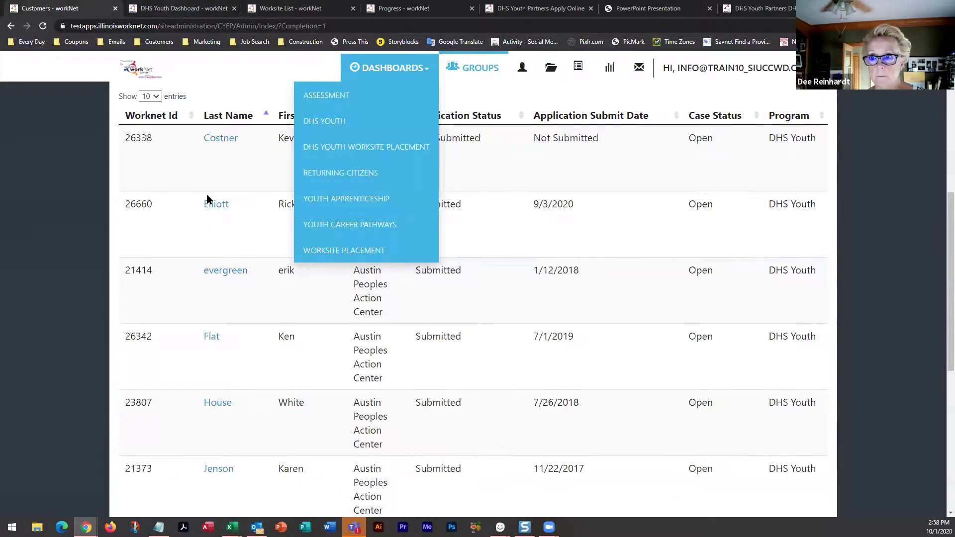
{"action": "left_click", "coordinate": [213, 205]}
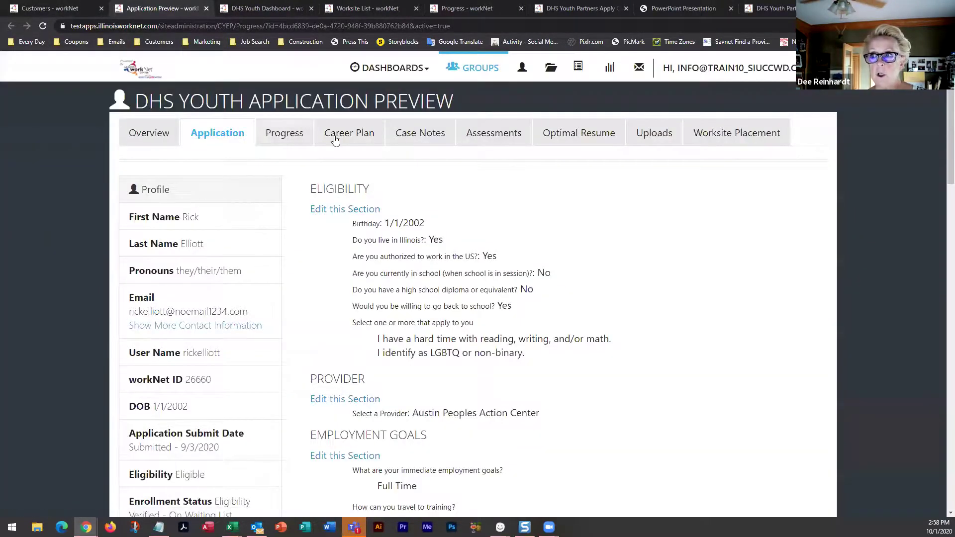
{"action": "left_click", "coordinate": [360, 139]}
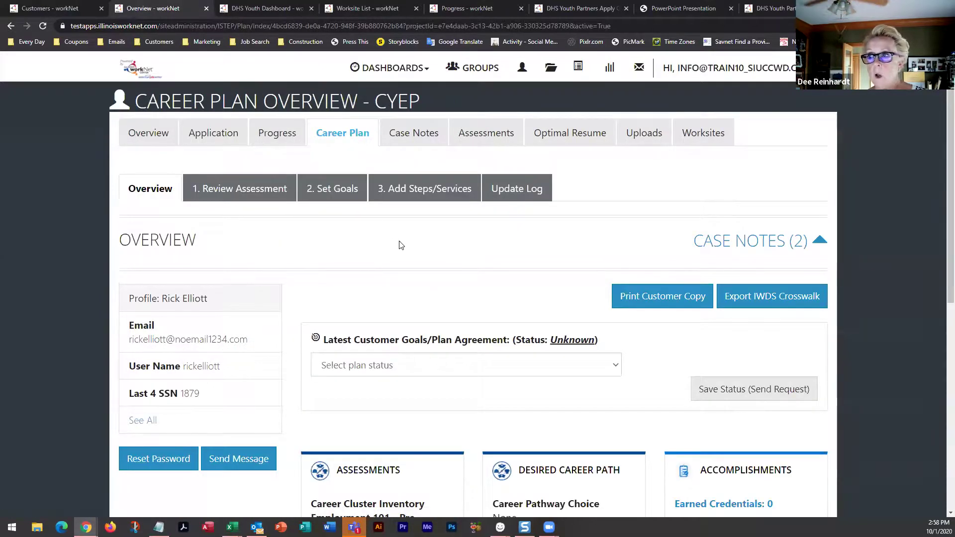
{"action": "left_click", "coordinate": [431, 194]}
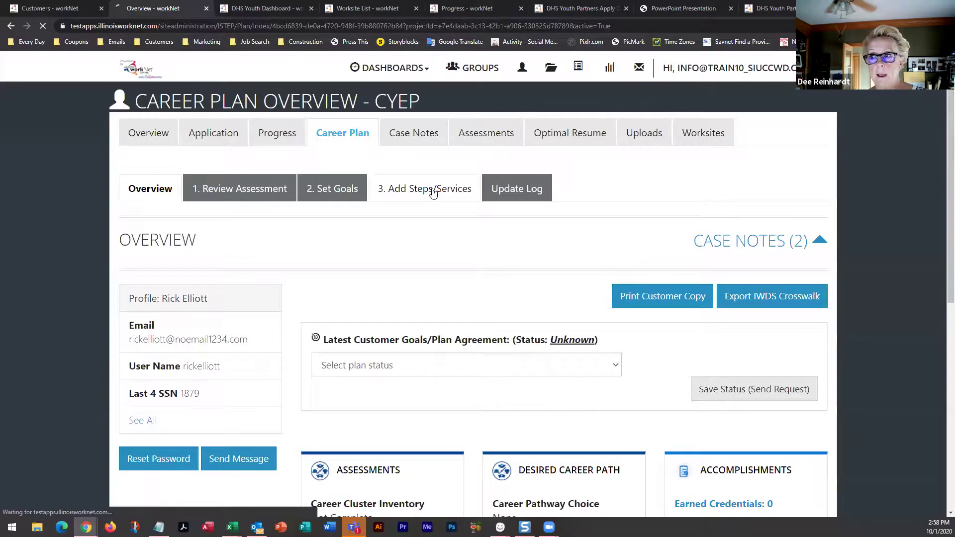
{"action": "scroll", "coordinate": [399, 339], "scroll_direction": "down", "scroll_amount": 5}
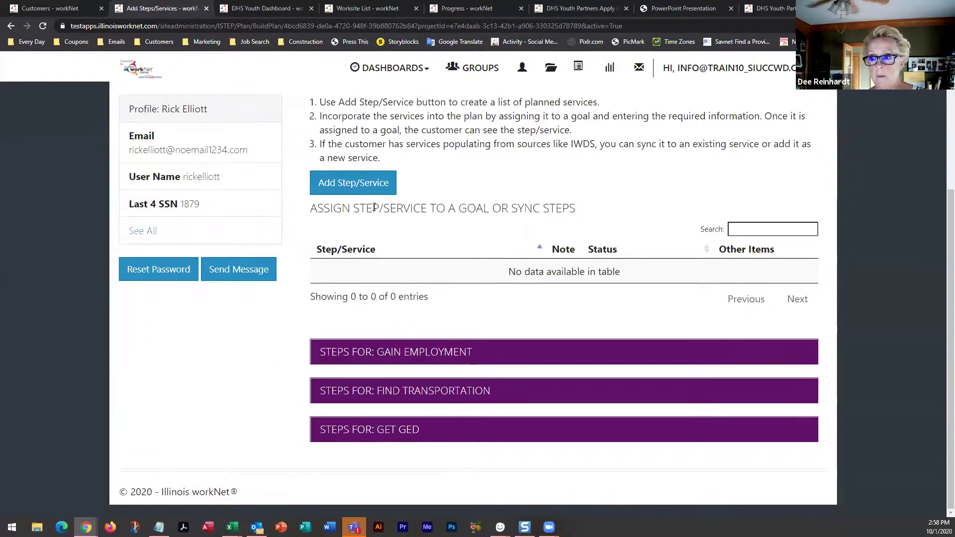
Open the services list and try an 'employment' keyword search, then clear it
{"action": "left_click", "coordinate": [355, 183]}
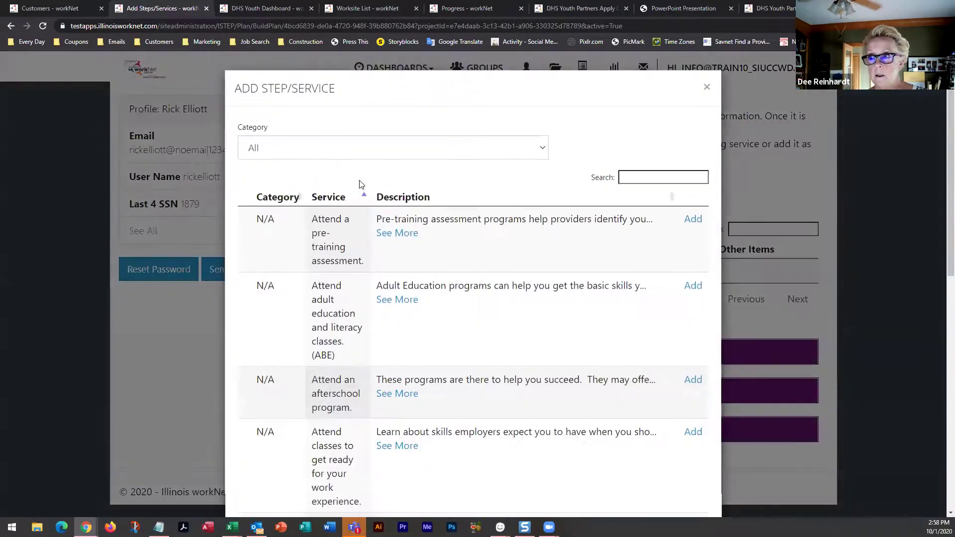
{"action": "left_click", "coordinate": [636, 177]}
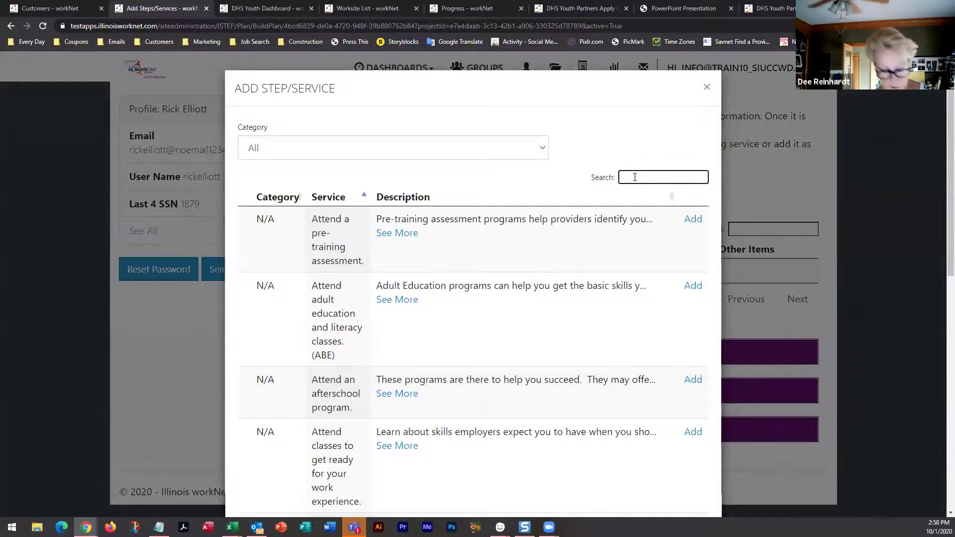
{"action": "type", "text": "employ"}
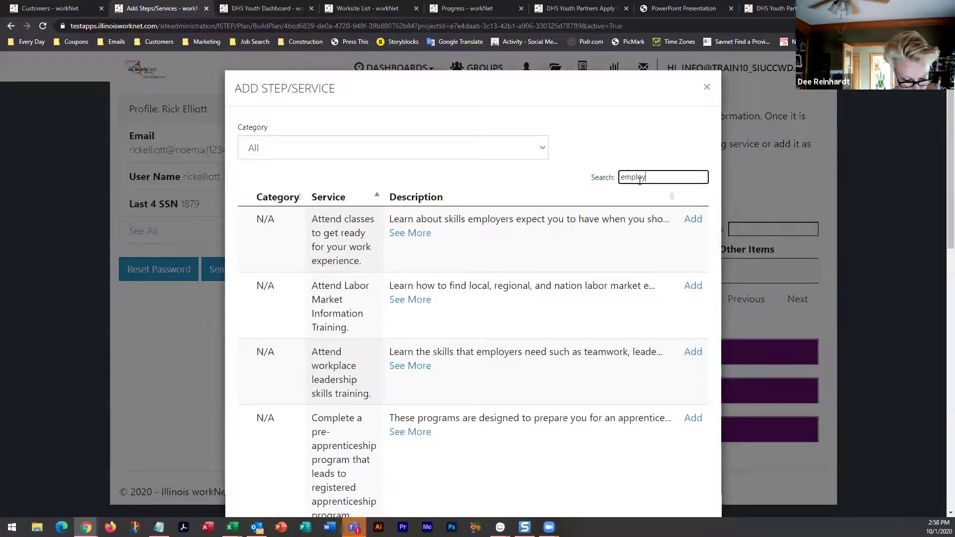
{"action": "type", "text": "ment"}
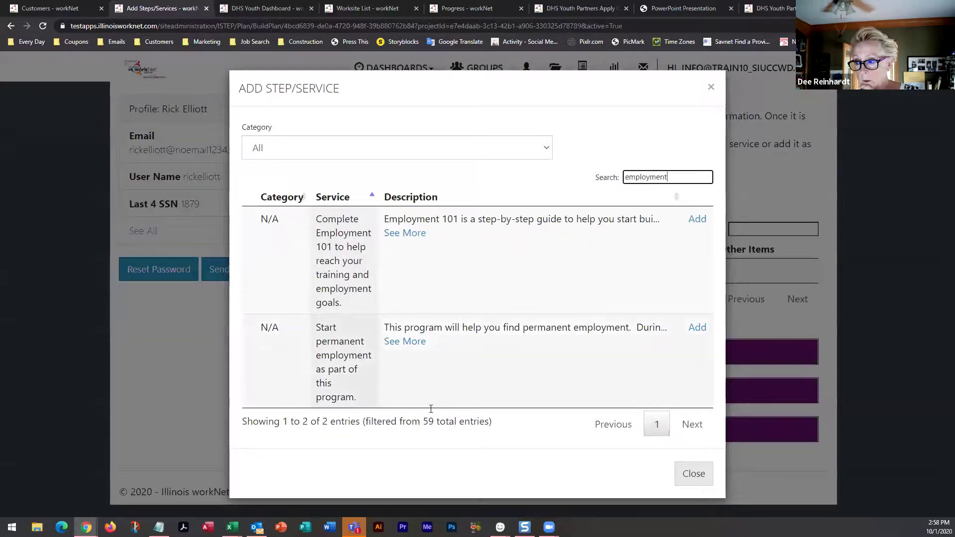
{"action": "left_click_drag", "start_coordinate": [670, 176], "coordinate": [605, 179]}
{"action": "key", "text": "BackSpace"}
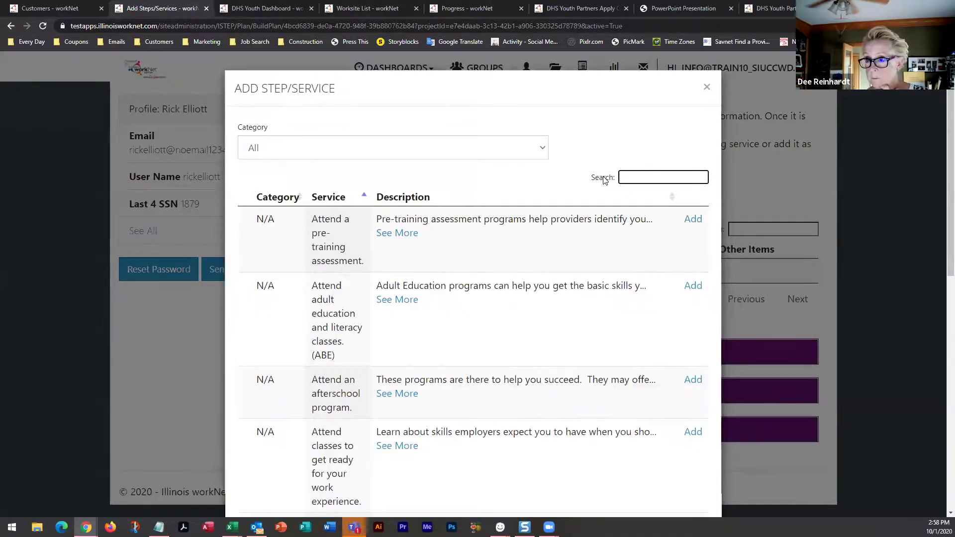
Browse the service list pages 31–40, 41–50, the last page, 11–20, and back to the first
{"action": "scroll", "coordinate": [547, 181], "scroll_direction": "down", "scroll_amount": 5}
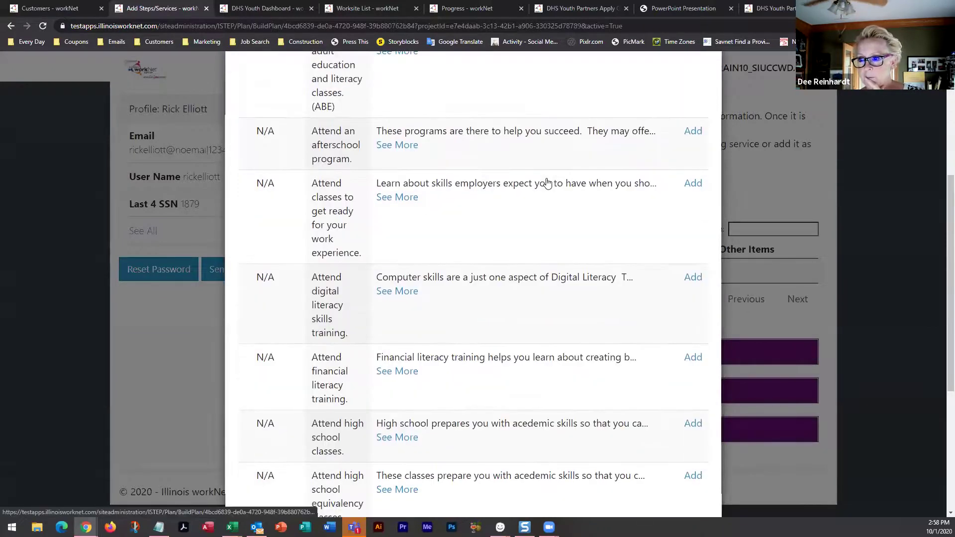
{"action": "scroll", "coordinate": [547, 183], "scroll_direction": "down", "scroll_amount": 5}
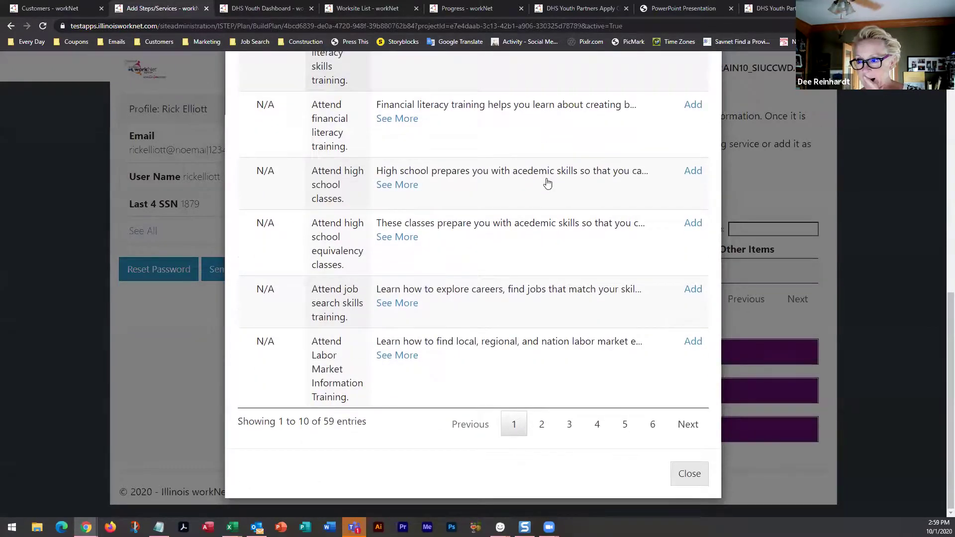
{"action": "left_click", "coordinate": [597, 426]}
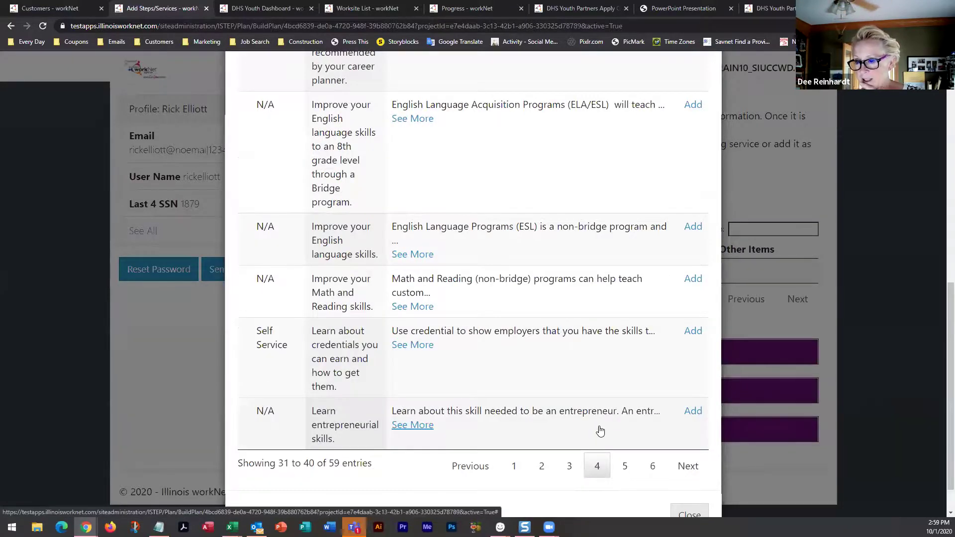
{"action": "scroll", "coordinate": [600, 432], "scroll_direction": "up", "scroll_amount": 7}
{"action": "scroll", "coordinate": [601, 431], "scroll_direction": "up", "scroll_amount": 2}
{"action": "scroll", "coordinate": [600, 429], "scroll_direction": "down", "scroll_amount": 10}
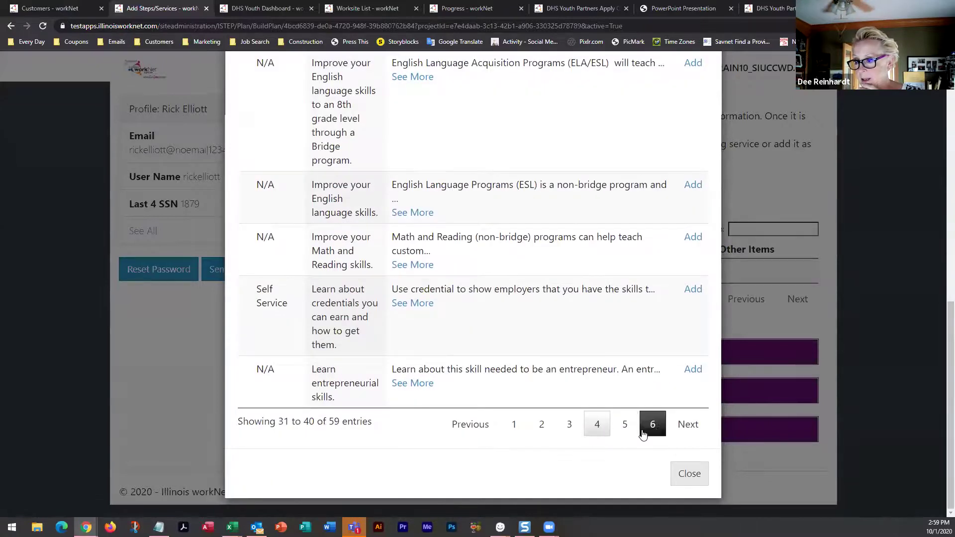
{"action": "left_click", "coordinate": [628, 431]}
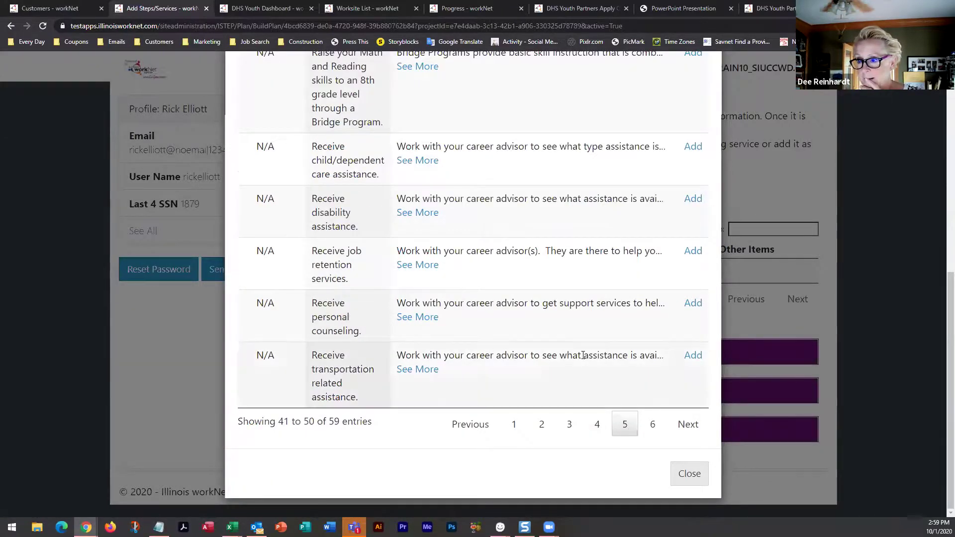
{"action": "scroll", "coordinate": [582, 356], "scroll_direction": "up", "scroll_amount": 5}
{"action": "scroll", "coordinate": [582, 358], "scroll_direction": "up", "scroll_amount": 3}
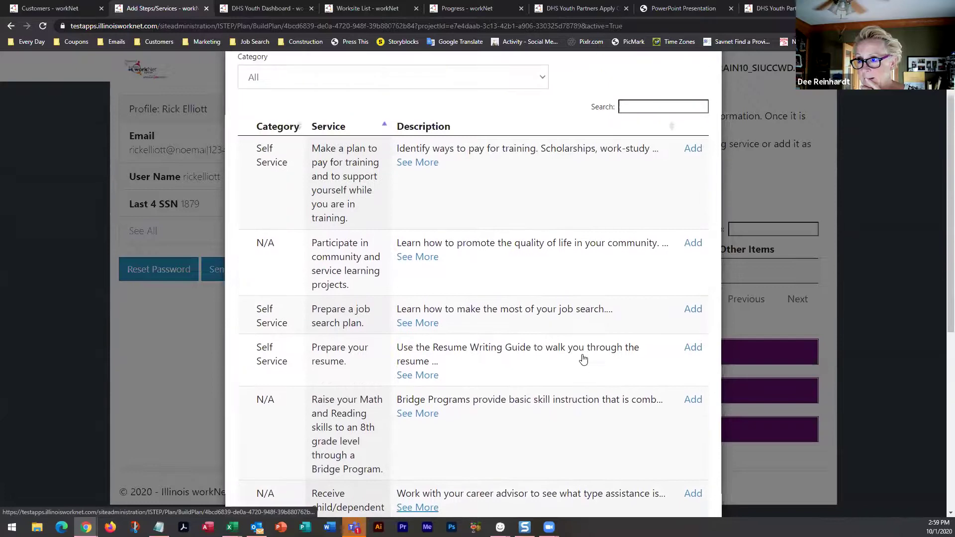
{"action": "scroll", "coordinate": [582, 358], "scroll_direction": "down", "scroll_amount": 9}
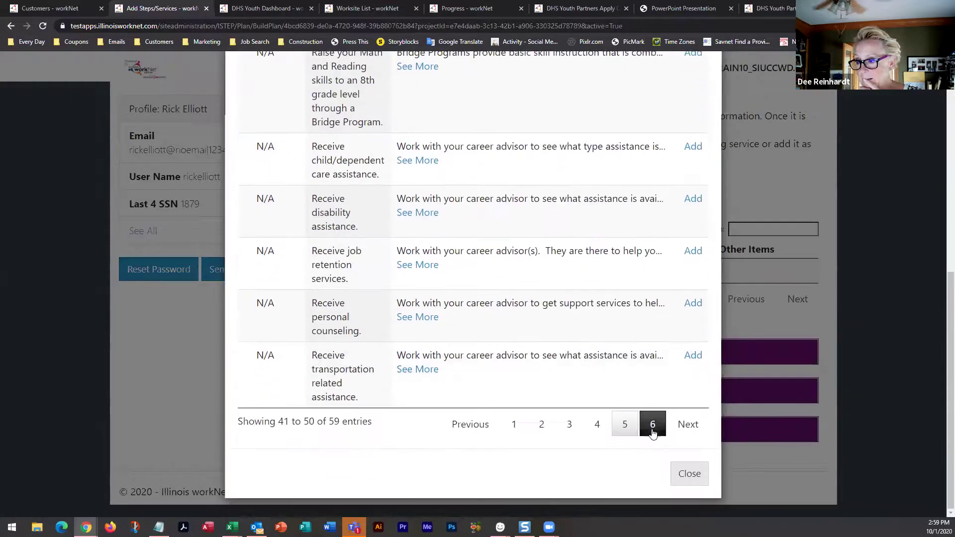
{"action": "left_click", "coordinate": [652, 426]}
{"action": "scroll", "coordinate": [543, 455], "scroll_direction": "up", "scroll_amount": 8}
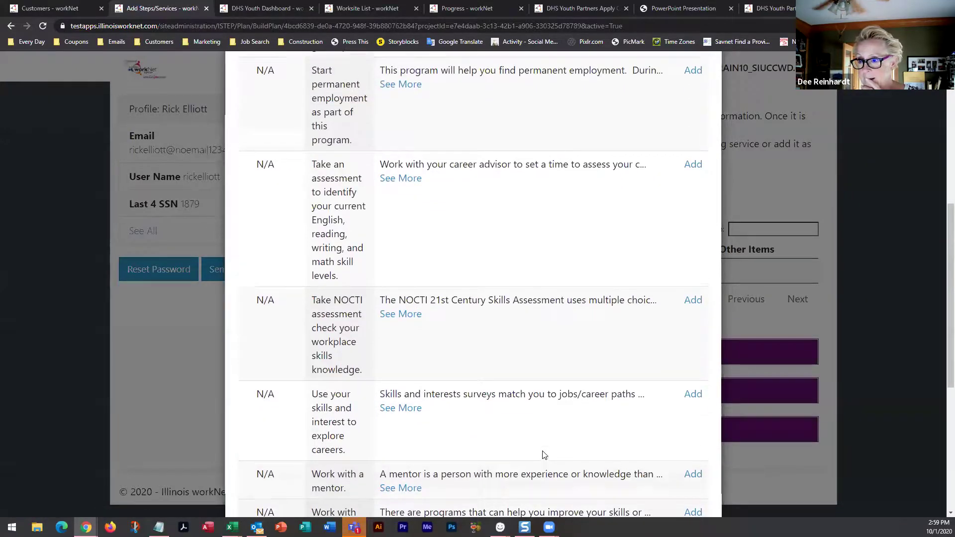
{"action": "scroll", "coordinate": [544, 455], "scroll_direction": "down", "scroll_amount": 8}
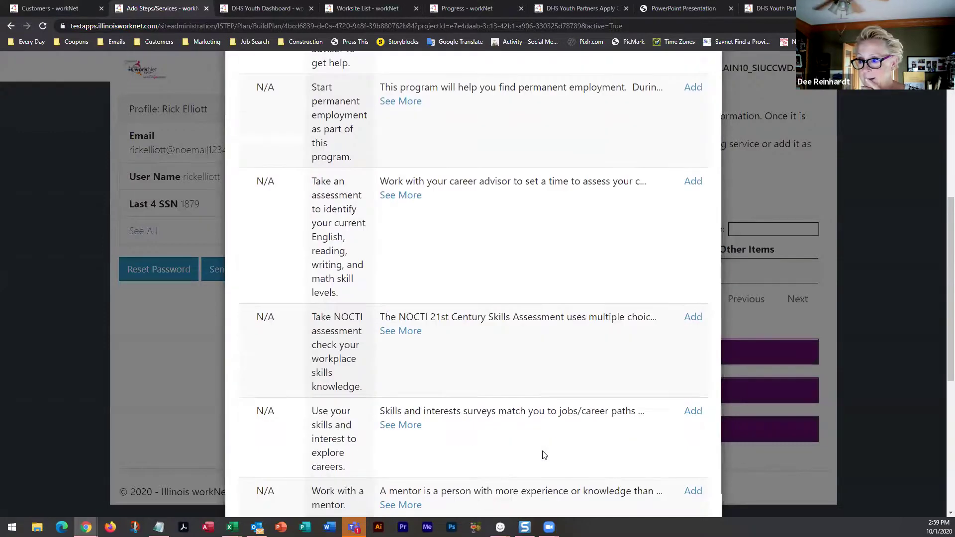
{"action": "left_click", "coordinate": [542, 449]}
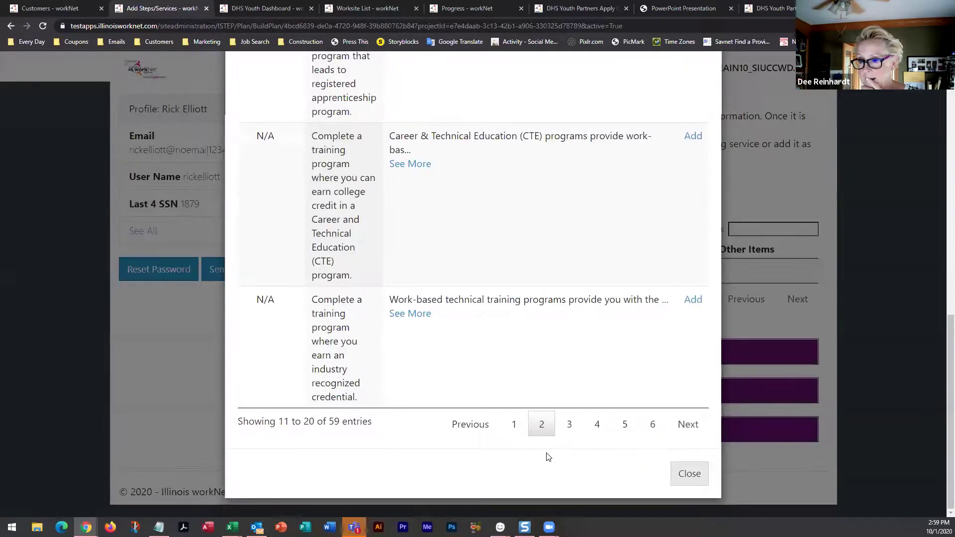
{"action": "scroll", "coordinate": [564, 373], "scroll_direction": "up", "scroll_amount": 2}
{"action": "scroll", "coordinate": [564, 373], "scroll_direction": "up", "scroll_amount": 6}
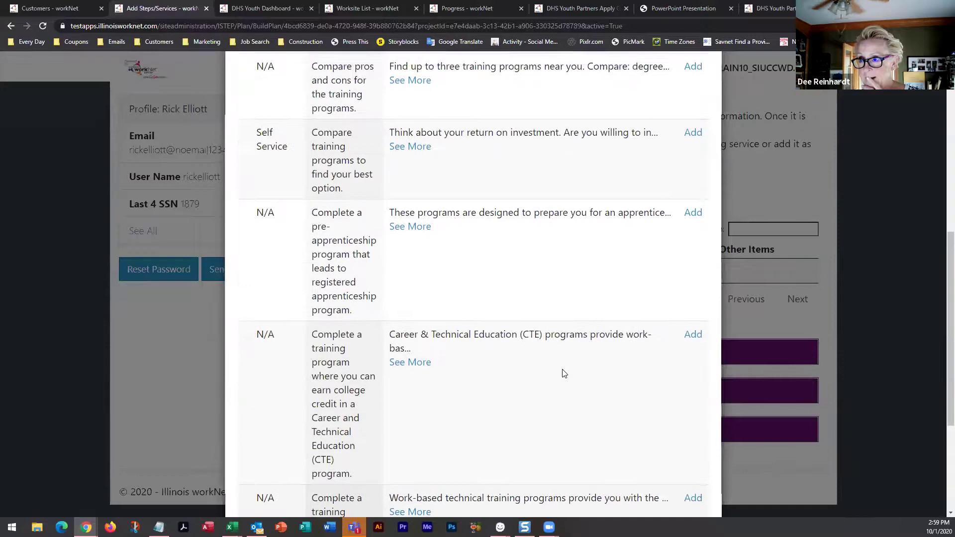
{"action": "scroll", "coordinate": [564, 373], "scroll_direction": "up", "scroll_amount": 2}
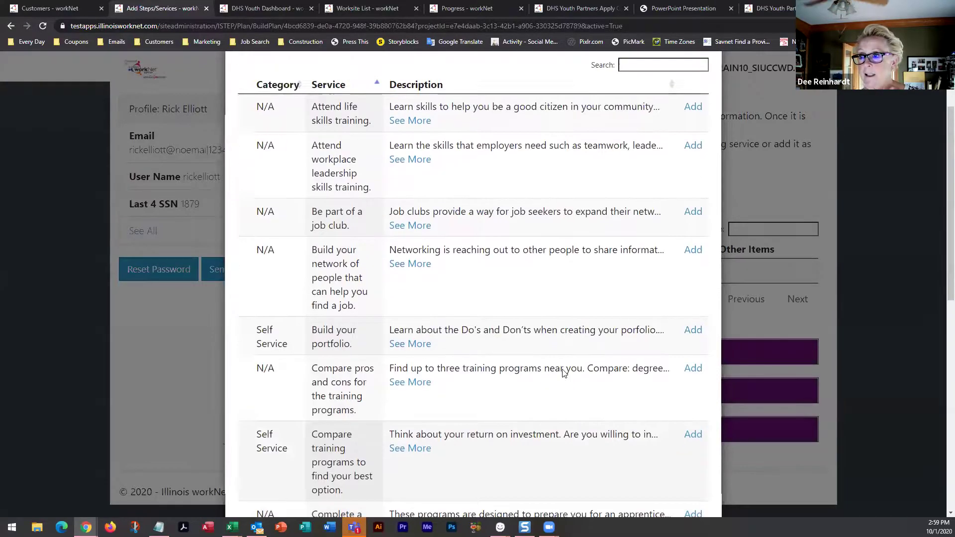
{"action": "scroll", "coordinate": [564, 373], "scroll_direction": "down", "scroll_amount": 9}
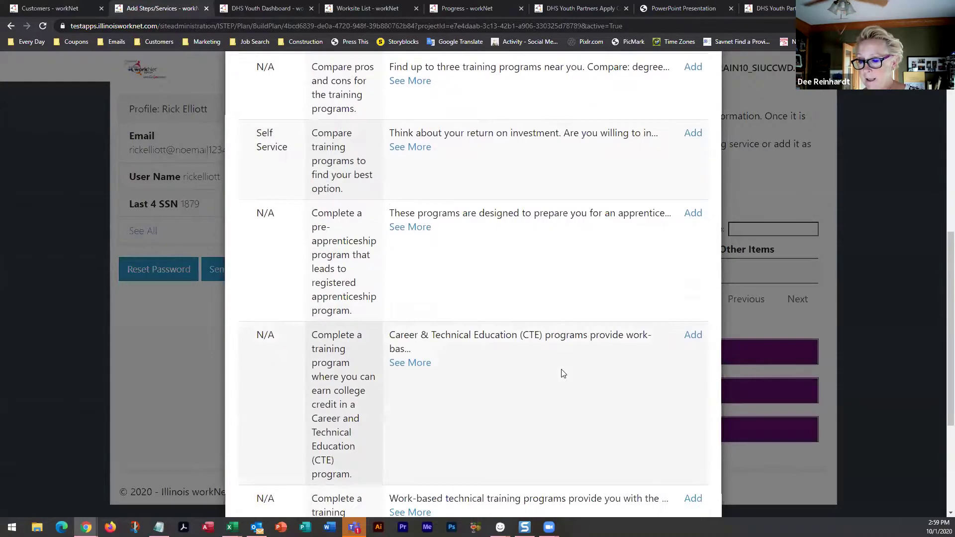
{"action": "left_click", "coordinate": [514, 426]}
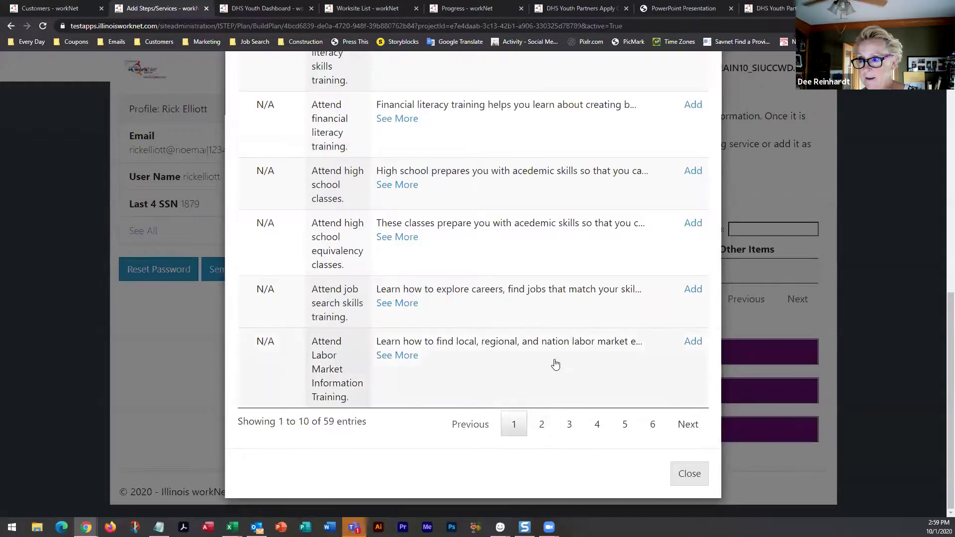
Page through to the last page and add the 'Search for openings and work with your career advisor' service
{"action": "scroll", "coordinate": [554, 363], "scroll_direction": "up", "scroll_amount": 3}
{"action": "scroll", "coordinate": [556, 363], "scroll_direction": "up", "scroll_amount": 3}
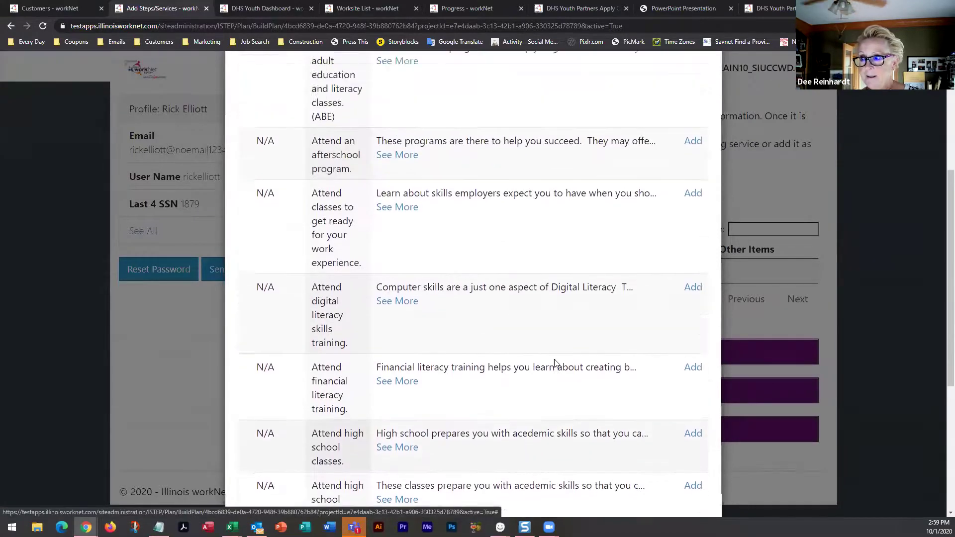
{"action": "scroll", "coordinate": [555, 364], "scroll_direction": "up", "scroll_amount": 4}
{"action": "scroll", "coordinate": [555, 364], "scroll_direction": "down", "scroll_amount": 5}
{"action": "scroll", "coordinate": [555, 363], "scroll_direction": "down", "scroll_amount": 5}
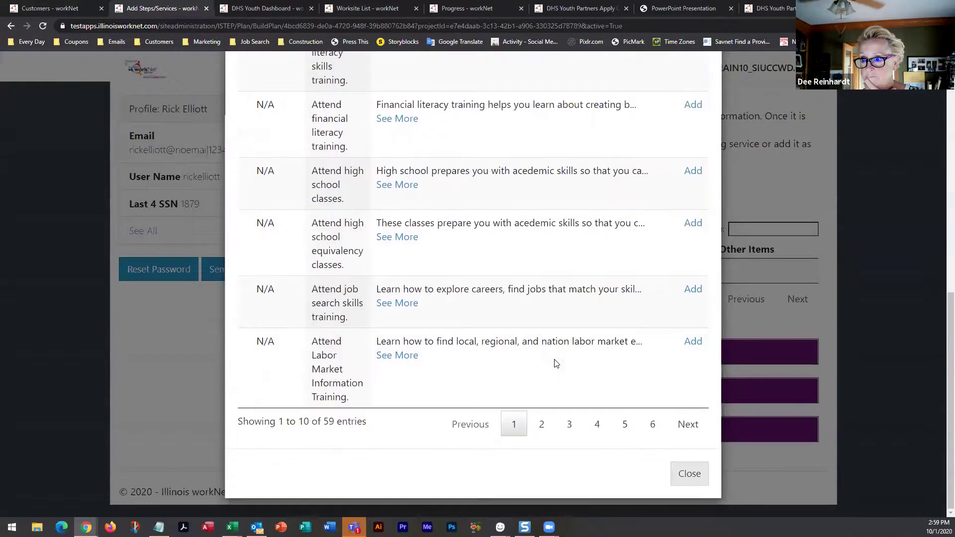
{"action": "left_click", "coordinate": [542, 427]}
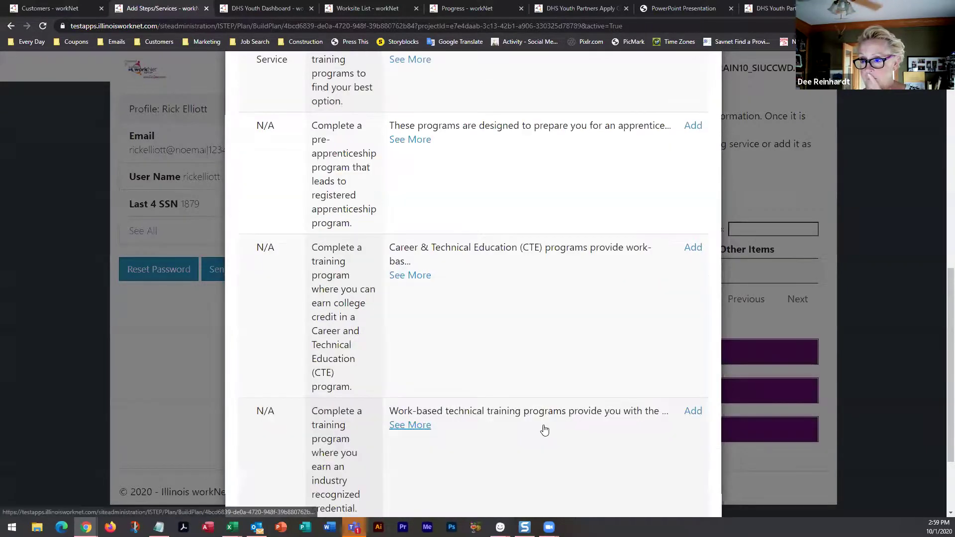
{"action": "scroll", "coordinate": [565, 405], "scroll_direction": "down", "scroll_amount": 3}
{"action": "left_click", "coordinate": [566, 421]}
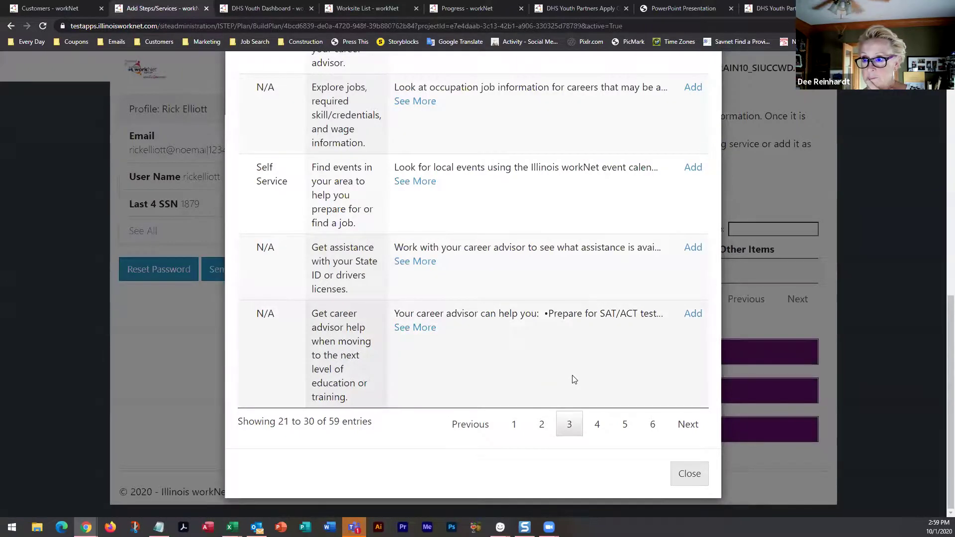
{"action": "left_click", "coordinate": [597, 424]}
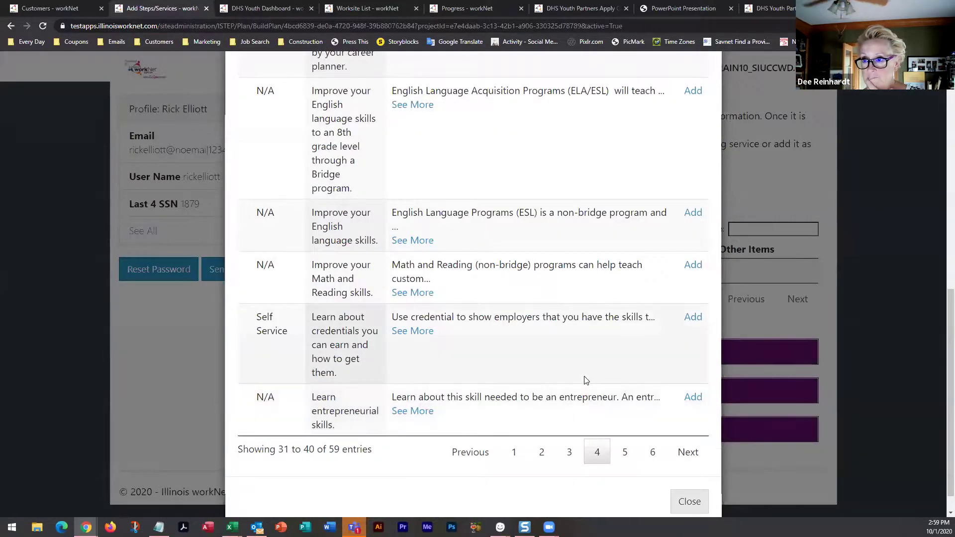
{"action": "scroll", "coordinate": [586, 380], "scroll_direction": "up", "scroll_amount": 3}
{"action": "scroll", "coordinate": [586, 380], "scroll_direction": "up", "scroll_amount": 5}
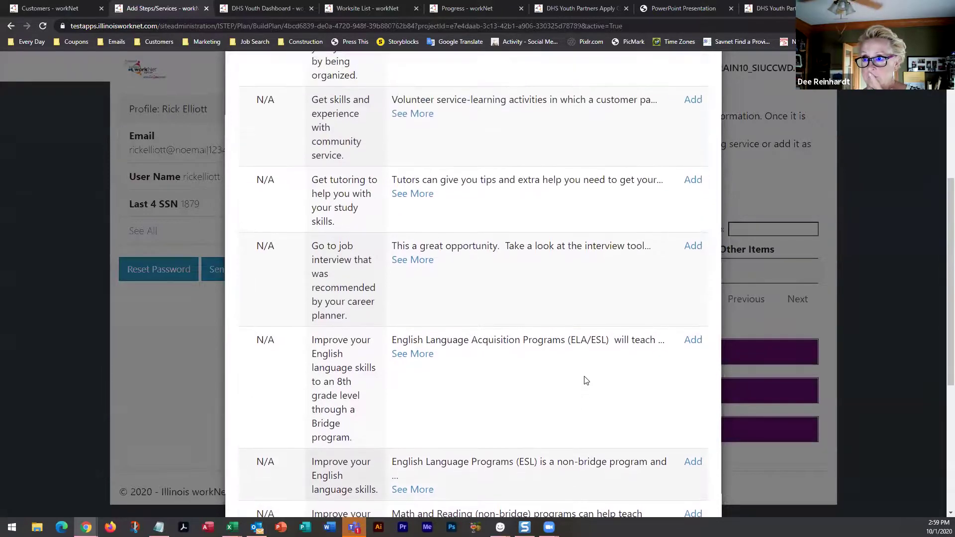
{"action": "scroll", "coordinate": [586, 381], "scroll_direction": "down", "scroll_amount": 8}
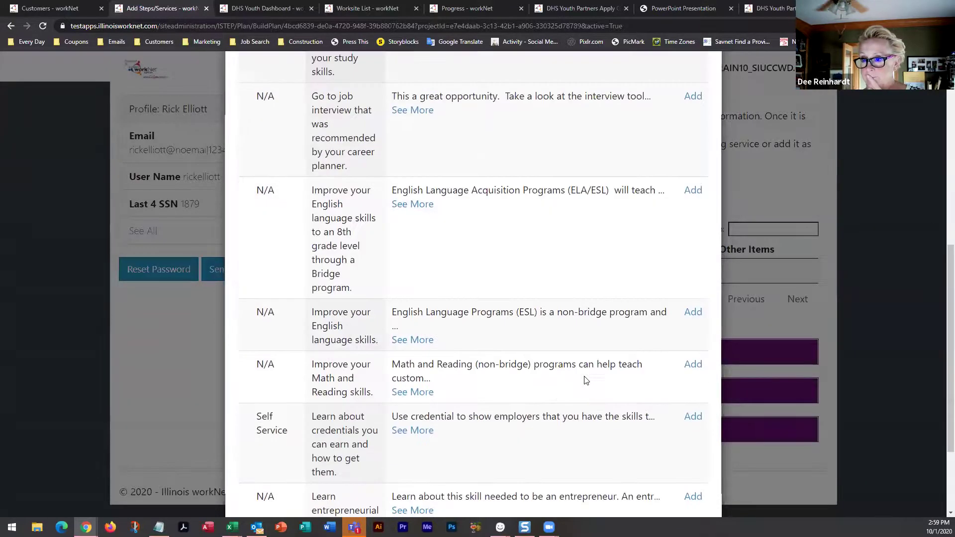
{"action": "left_click", "coordinate": [625, 425]}
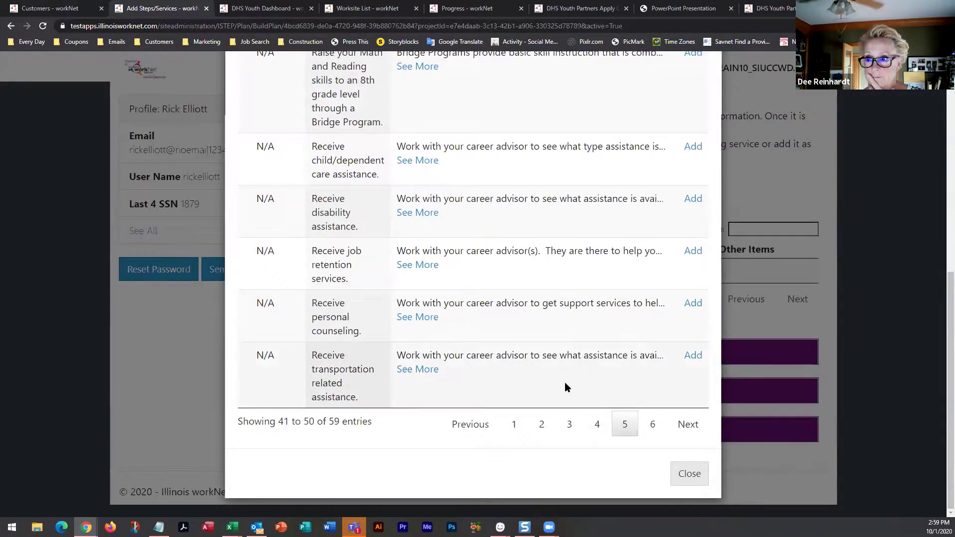
{"action": "scroll", "coordinate": [566, 383], "scroll_direction": "up", "scroll_amount": 1}
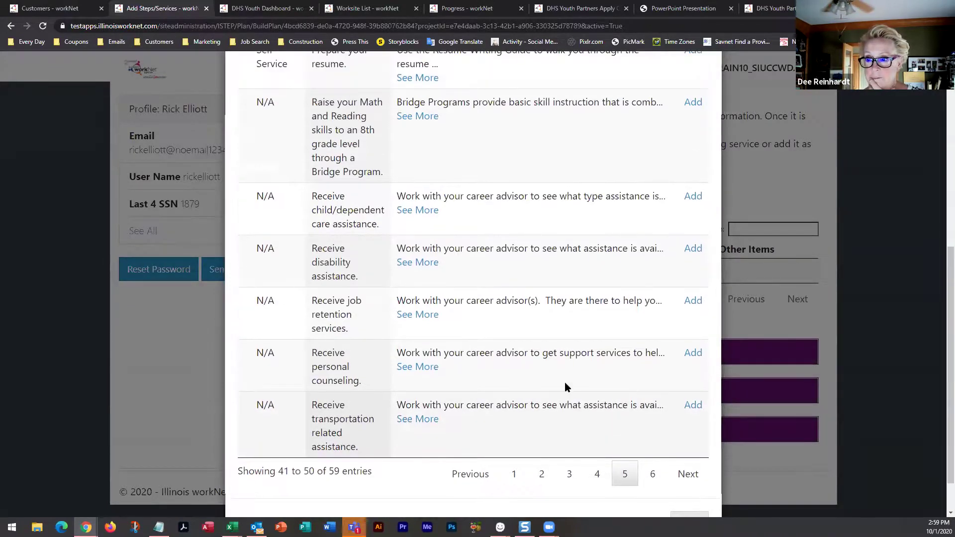
{"action": "scroll", "coordinate": [566, 383], "scroll_direction": "up", "scroll_amount": 4}
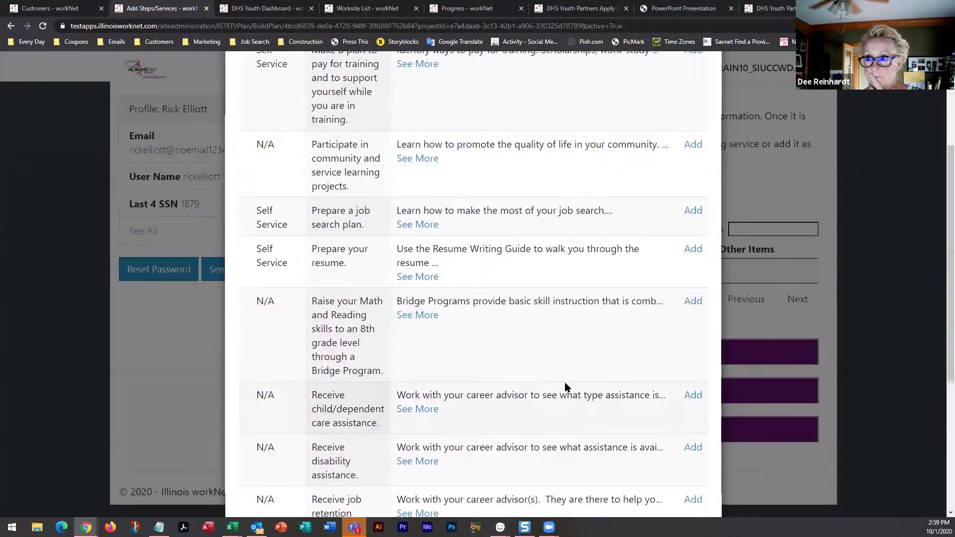
{"action": "scroll", "coordinate": [566, 384], "scroll_direction": "up", "scroll_amount": 3}
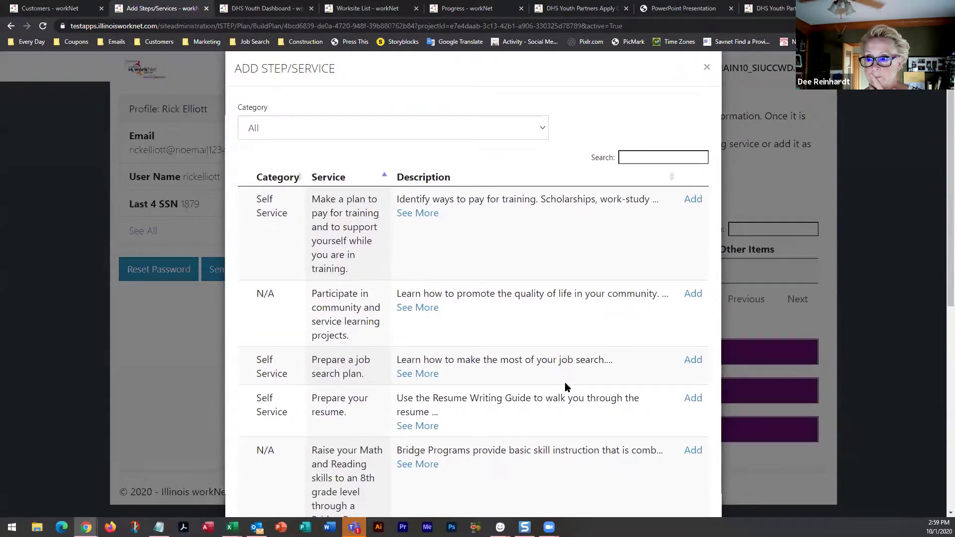
{"action": "scroll", "coordinate": [565, 384], "scroll_direction": "down", "scroll_amount": 6}
{"action": "scroll", "coordinate": [565, 387], "scroll_direction": "down", "scroll_amount": 2}
{"action": "left_click", "coordinate": [624, 426]}
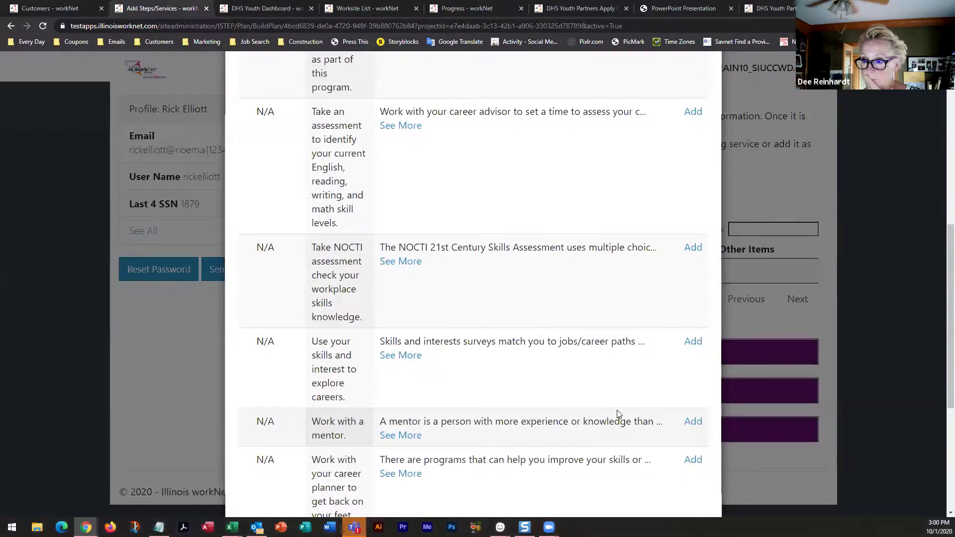
{"action": "scroll", "coordinate": [571, 414], "scroll_direction": "up", "scroll_amount": 4}
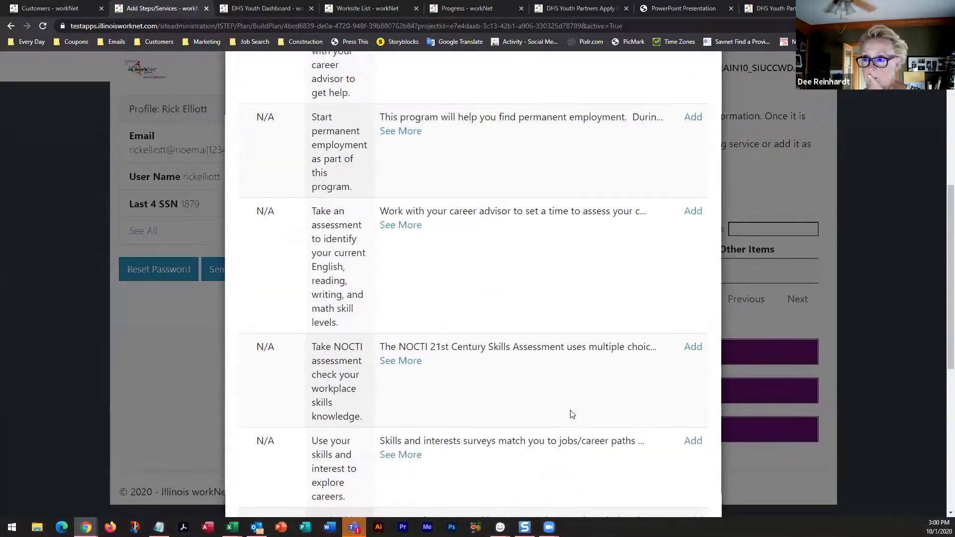
{"action": "scroll", "coordinate": [571, 414], "scroll_direction": "up", "scroll_amount": 3}
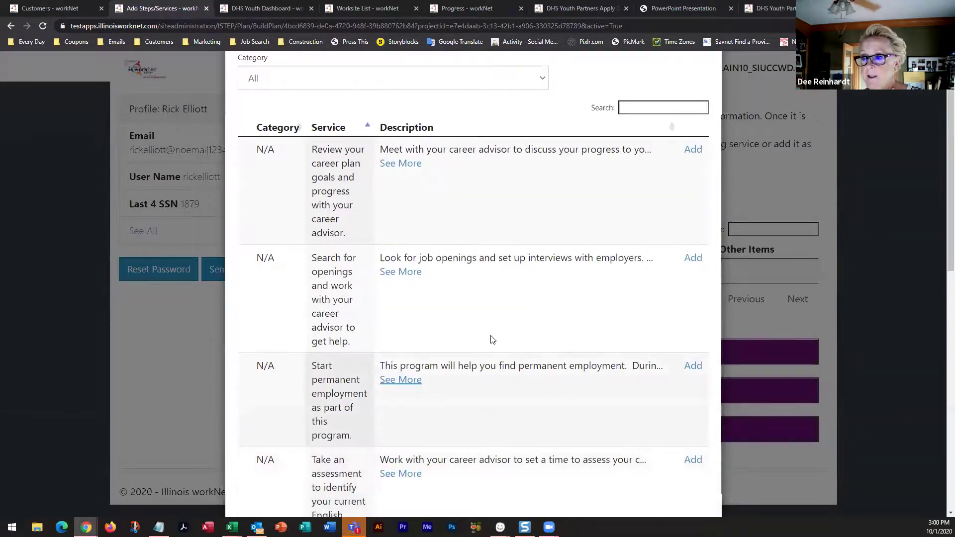
{"action": "left_click", "coordinate": [694, 257]}
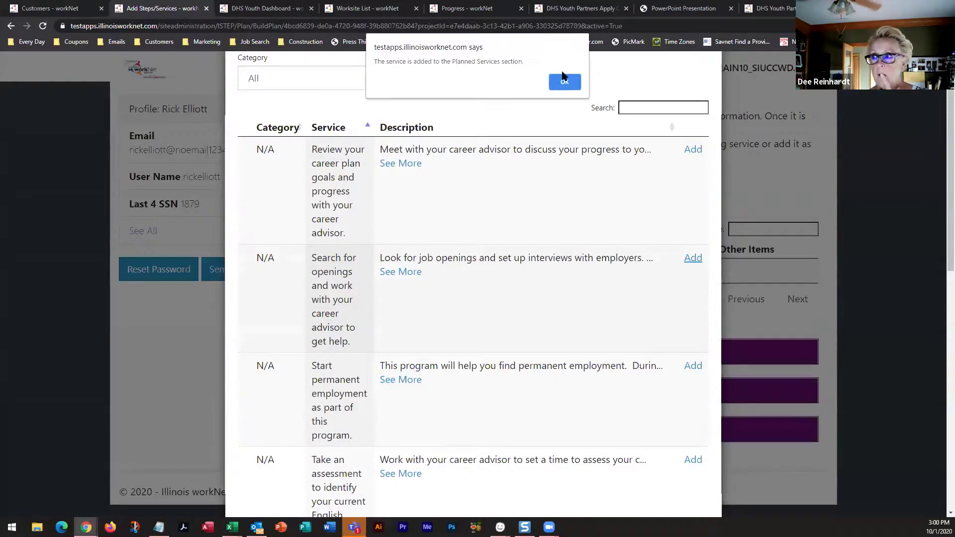
{"action": "left_click", "coordinate": [564, 81]}
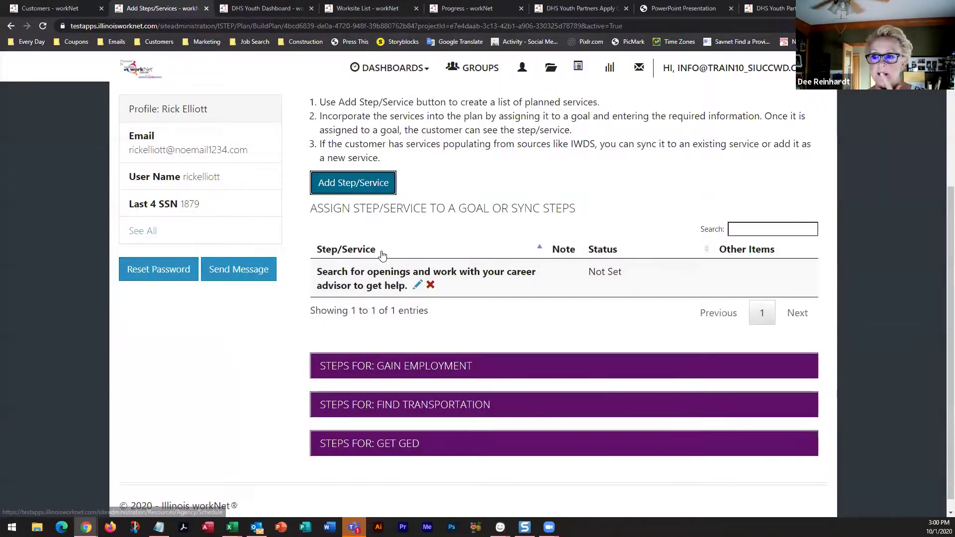
{"action": "left_click", "coordinate": [416, 284]}
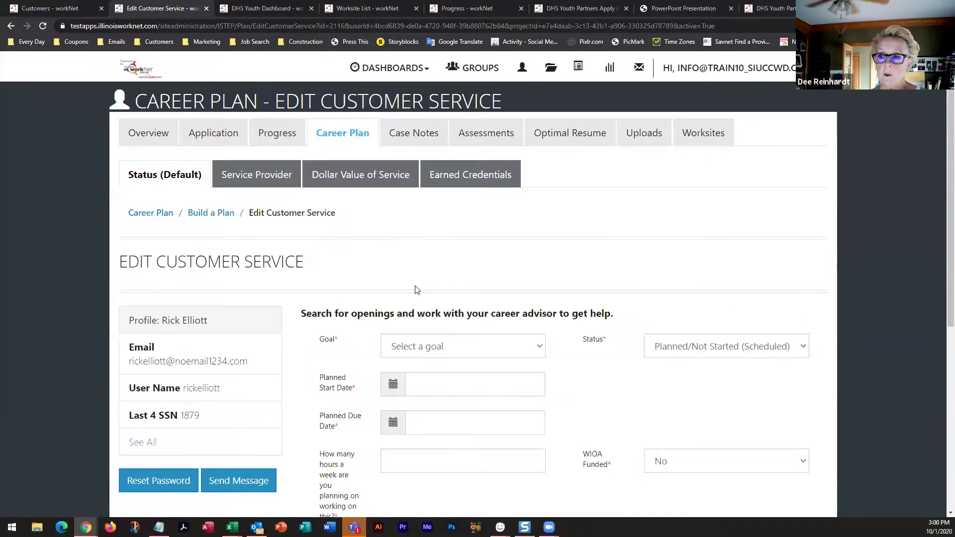
Review the new service's Edit Customer Service form, then return to the Worksite List
{"action": "scroll", "coordinate": [535, 279], "scroll_direction": "down", "scroll_amount": 3}
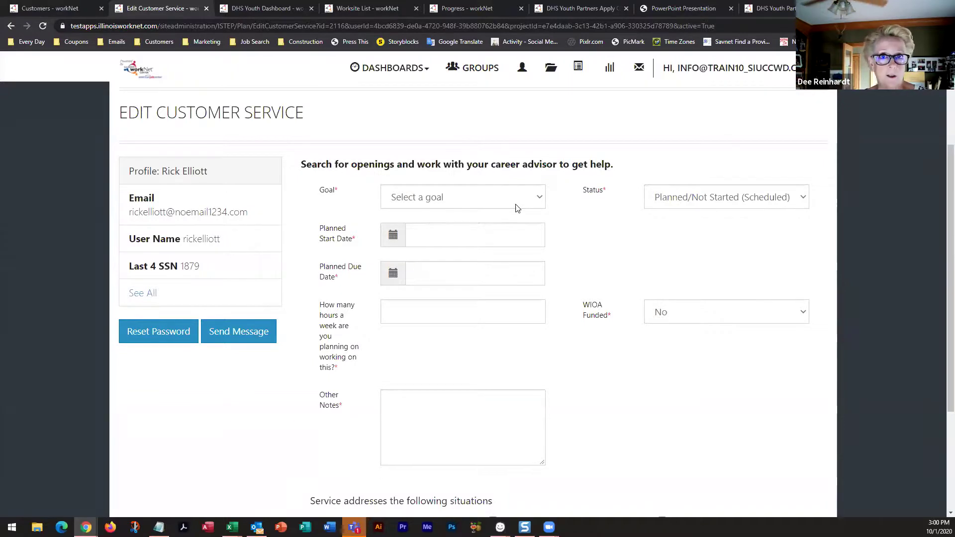
{"action": "scroll", "coordinate": [518, 207], "scroll_direction": "up", "scroll_amount": 3}
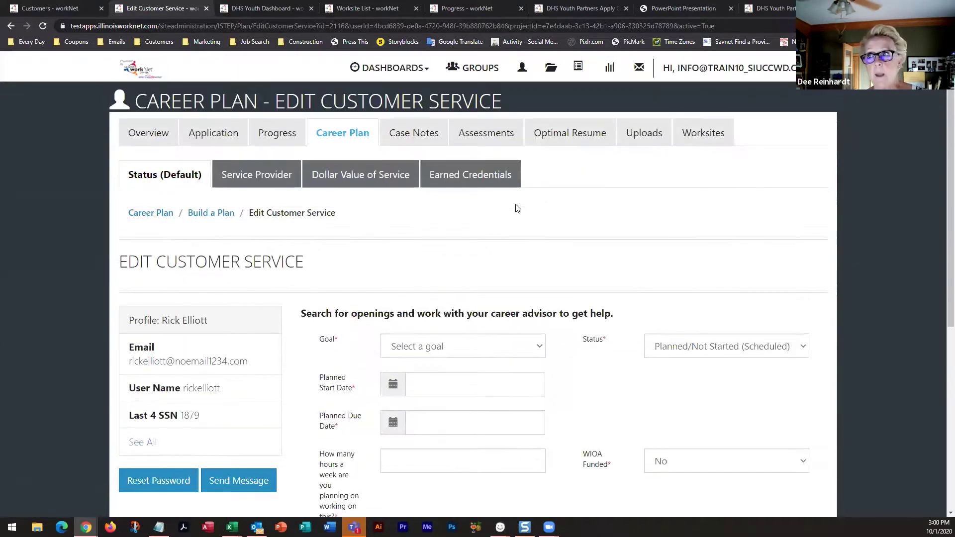
{"action": "left_click", "coordinate": [371, 10]}
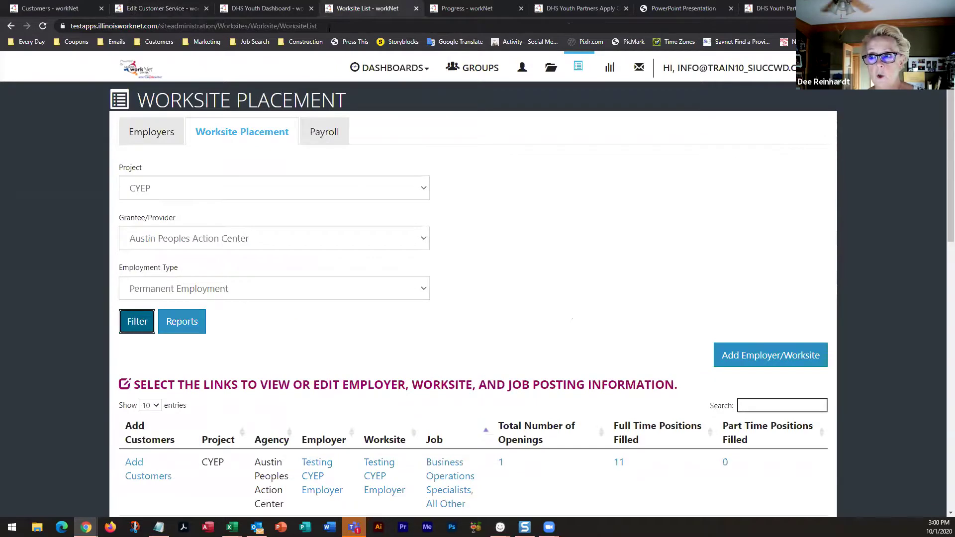
In Payroll, expand Add Payroll and open the 1/1/2020–3/1/2020 record from the upload history
{"action": "left_click", "coordinate": [324, 139]}
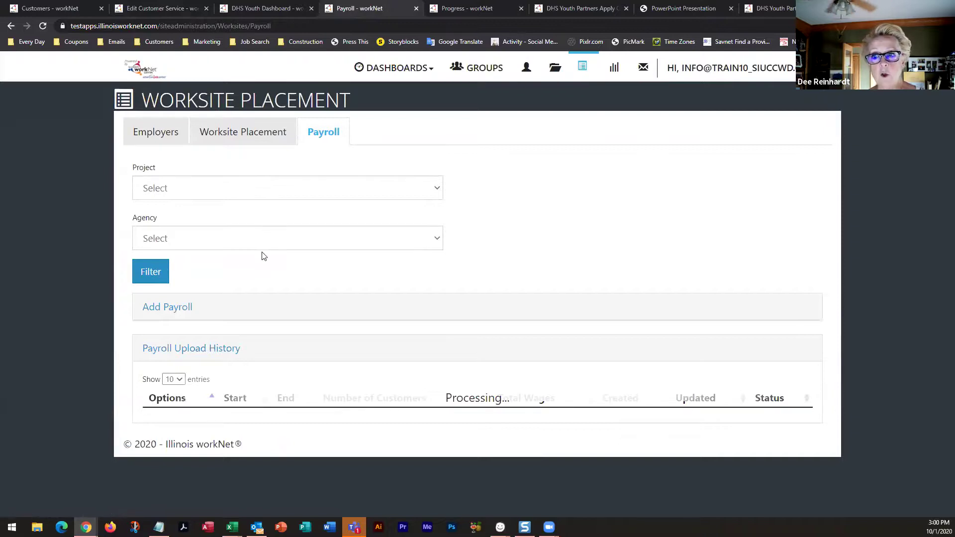
{"action": "left_click", "coordinate": [182, 308]}
{"action": "scroll", "coordinate": [317, 298], "scroll_direction": "down", "scroll_amount": 4}
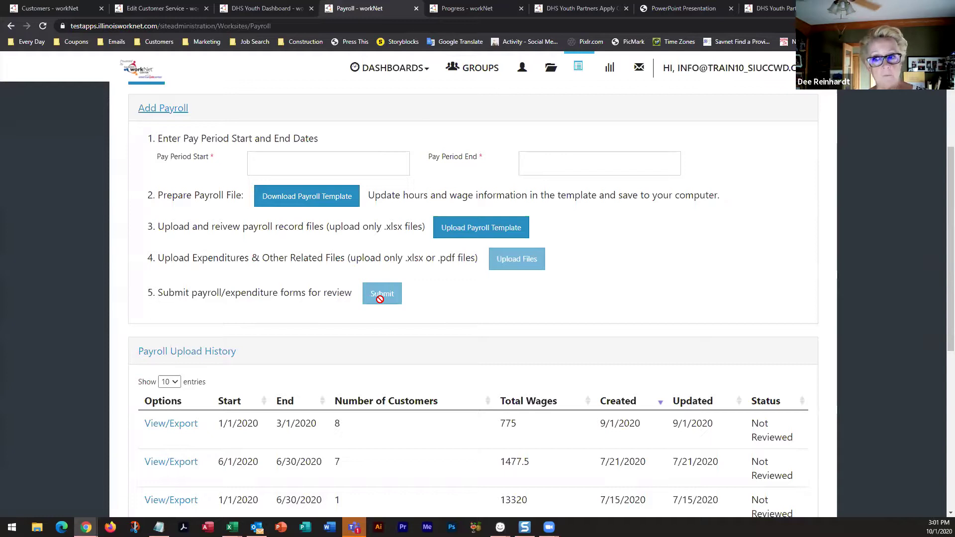
{"action": "scroll", "coordinate": [381, 319], "scroll_direction": "down", "scroll_amount": 4}
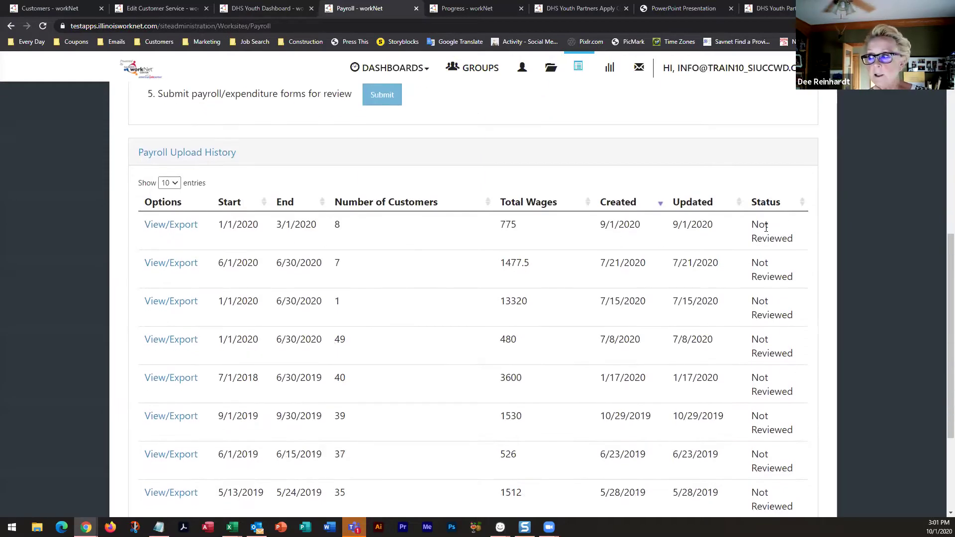
{"action": "left_click", "coordinate": [181, 225]}
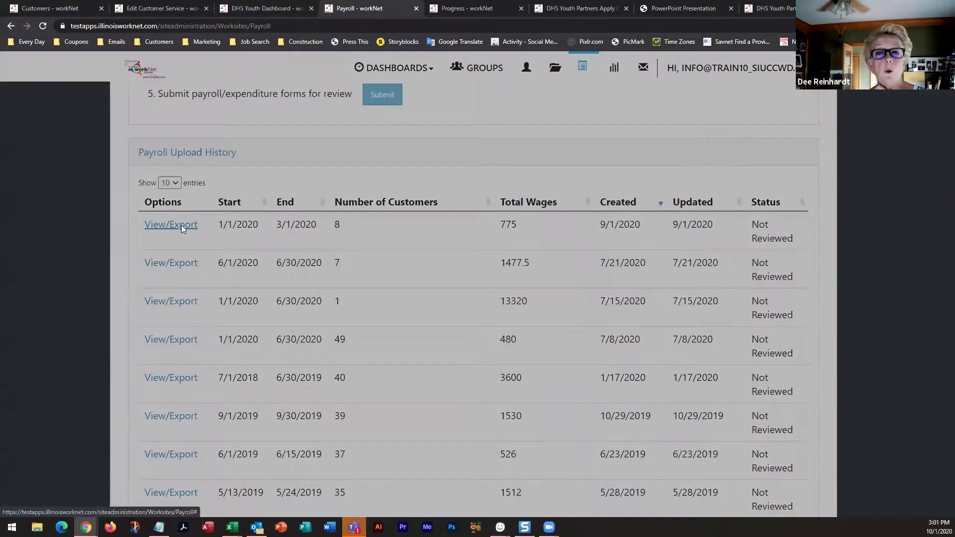
{"action": "scroll", "coordinate": [249, 252], "scroll_direction": "down", "scroll_amount": 4}
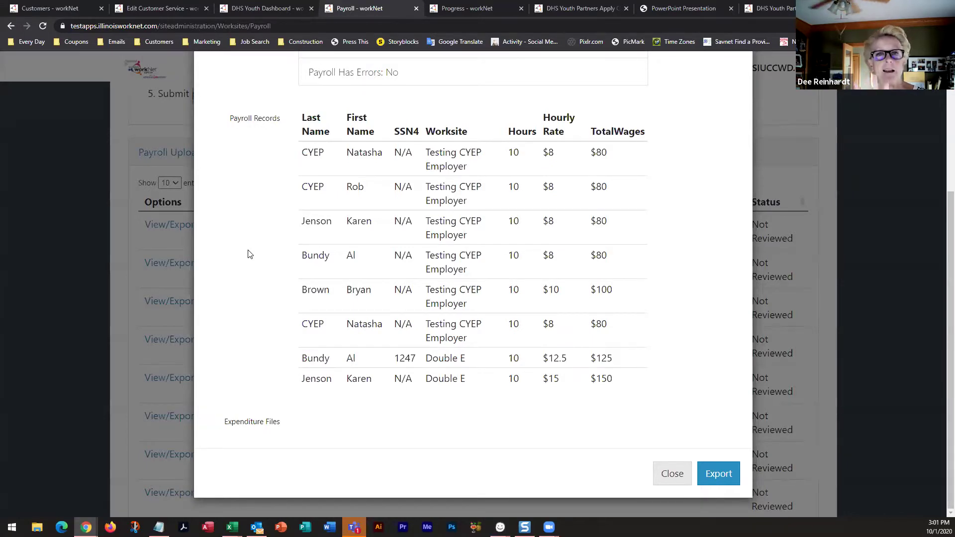
{"action": "left_click", "coordinate": [669, 474]}
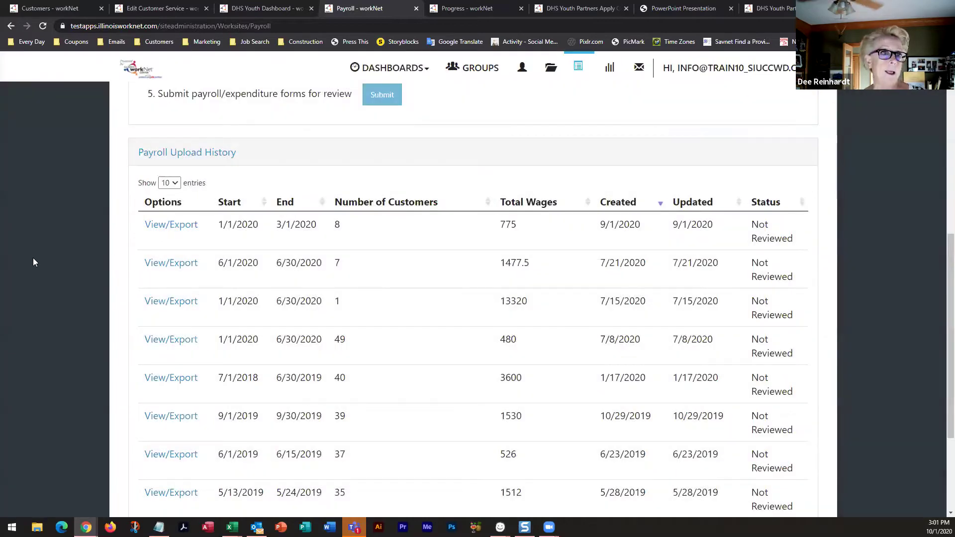